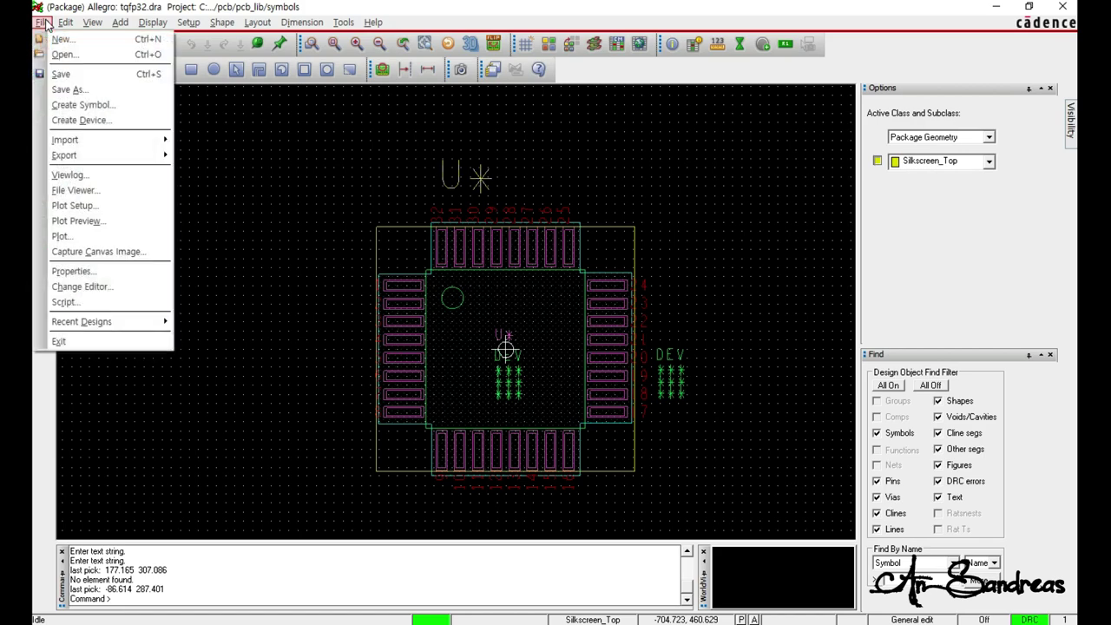
# Step: Save a copy of the package drawing as tqfp32n.dra in the C:/SPB_Data/Symbols folder
pyautogui.click(88, 92)
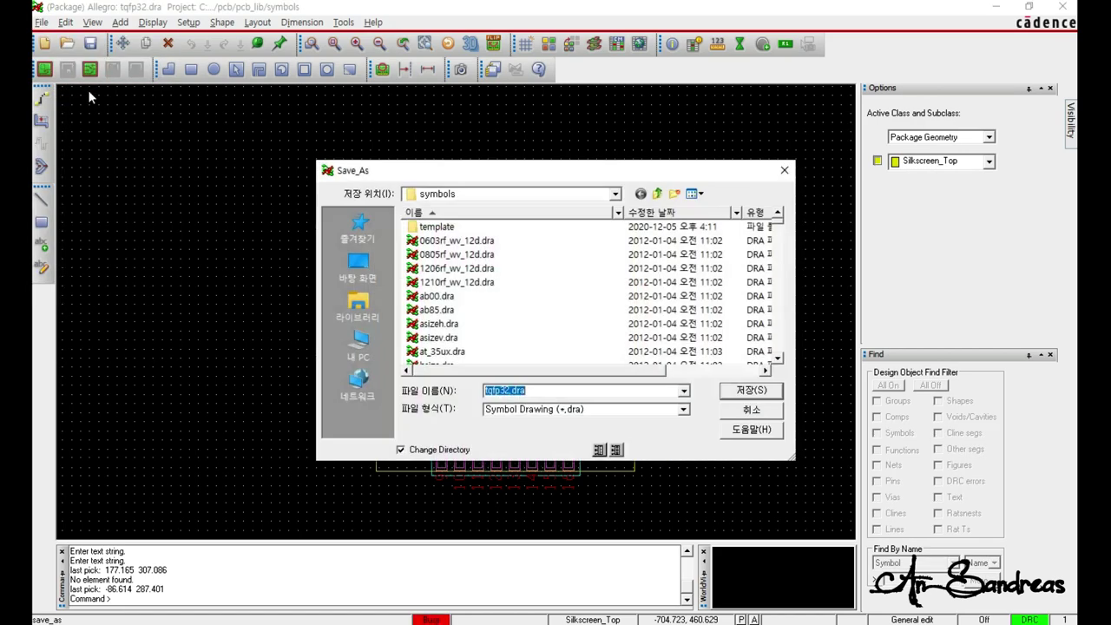
pyautogui.click(363, 345)
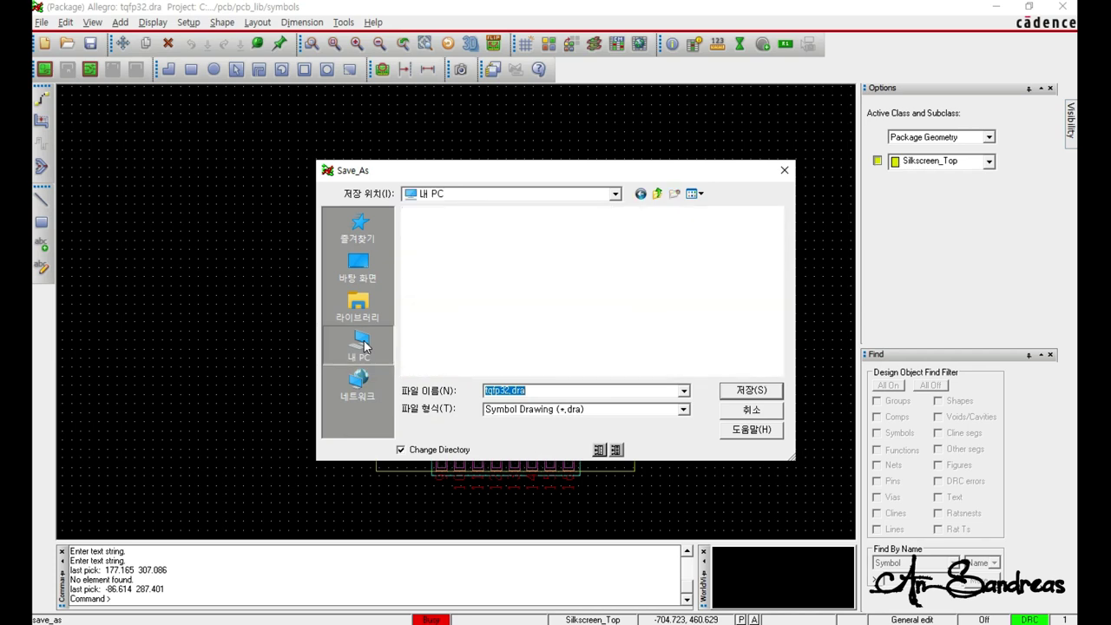
pyautogui.scroll(-3, 490, 339)
pyautogui.doubleClick(462, 318)
pyautogui.doubleClick(452, 315)
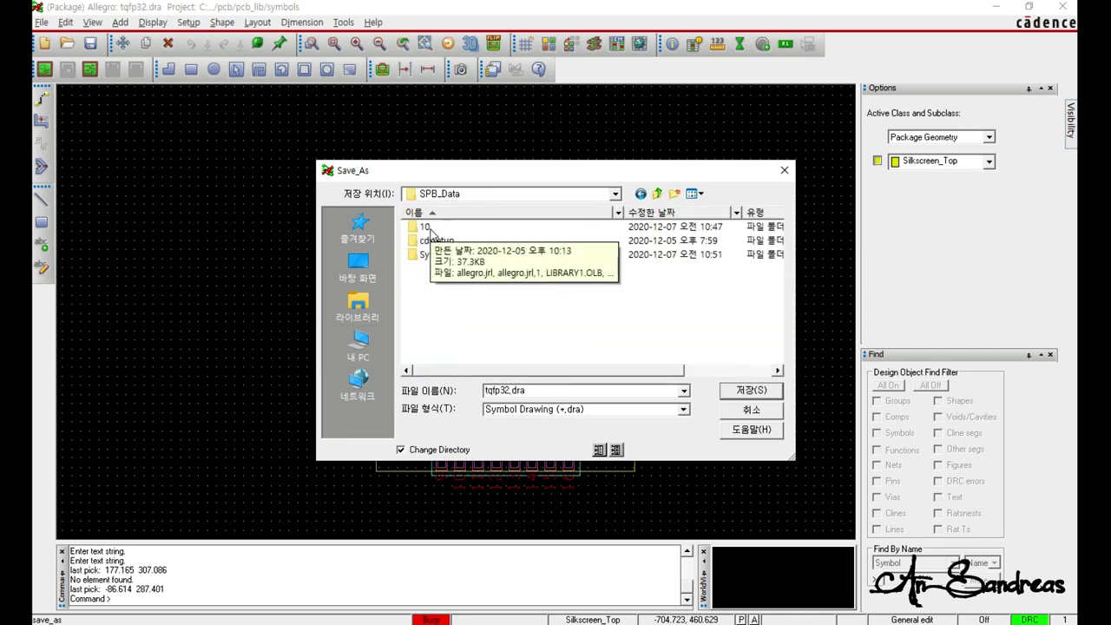
pyautogui.click(436, 257)
pyautogui.doubleClick(436, 257)
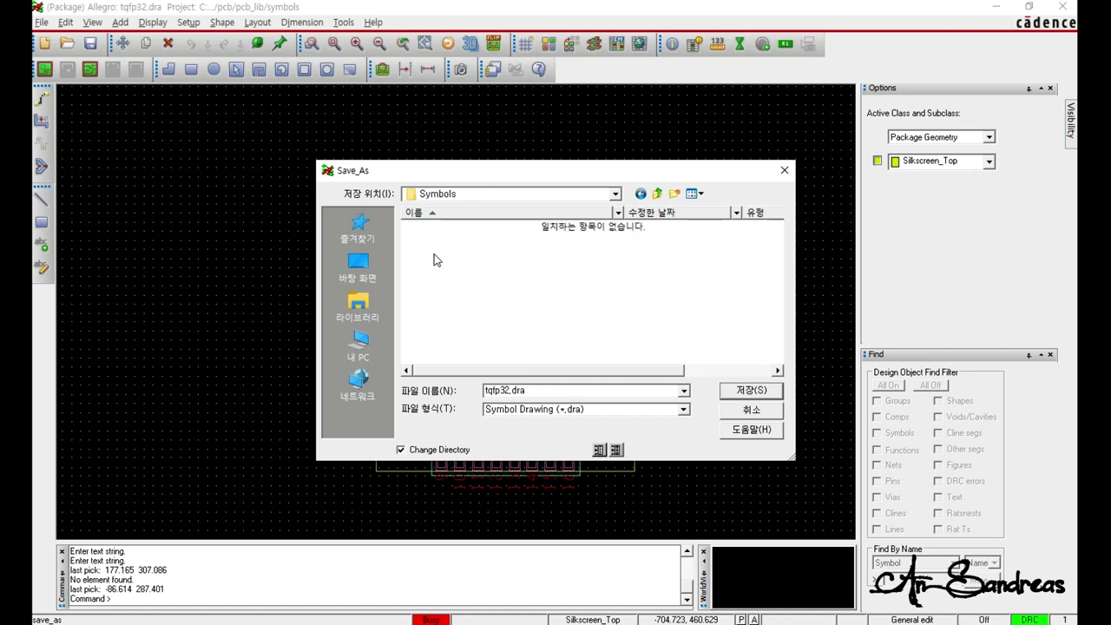
pyautogui.doubleClick(509, 390)
pyautogui.click(509, 390)
pyautogui.click(589, 391)
pyautogui.click(739, 390)
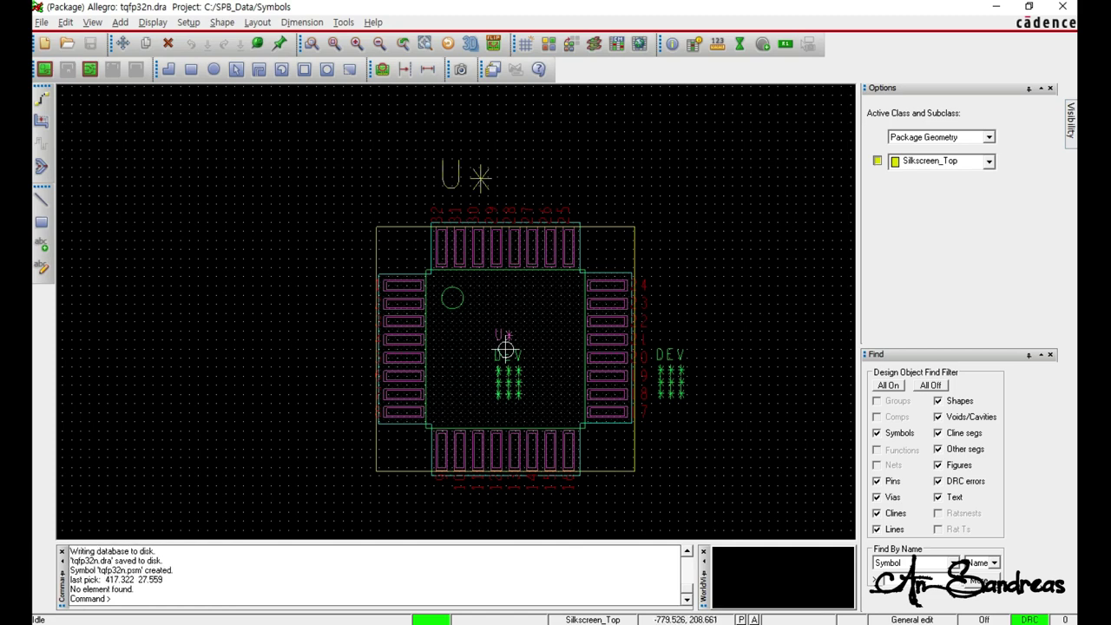
# Step: Launch Pad Designer and set the padstack units to Millimeter with 2 decimal places
pyautogui.press('super')
pyautogui.write('pad')
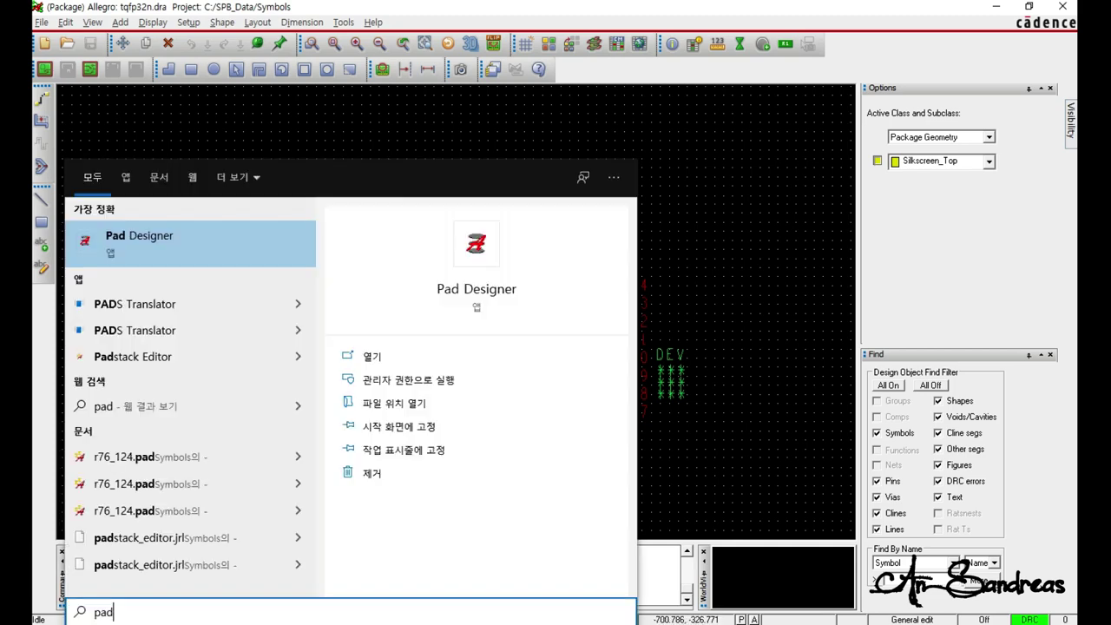
pyautogui.press('Return')
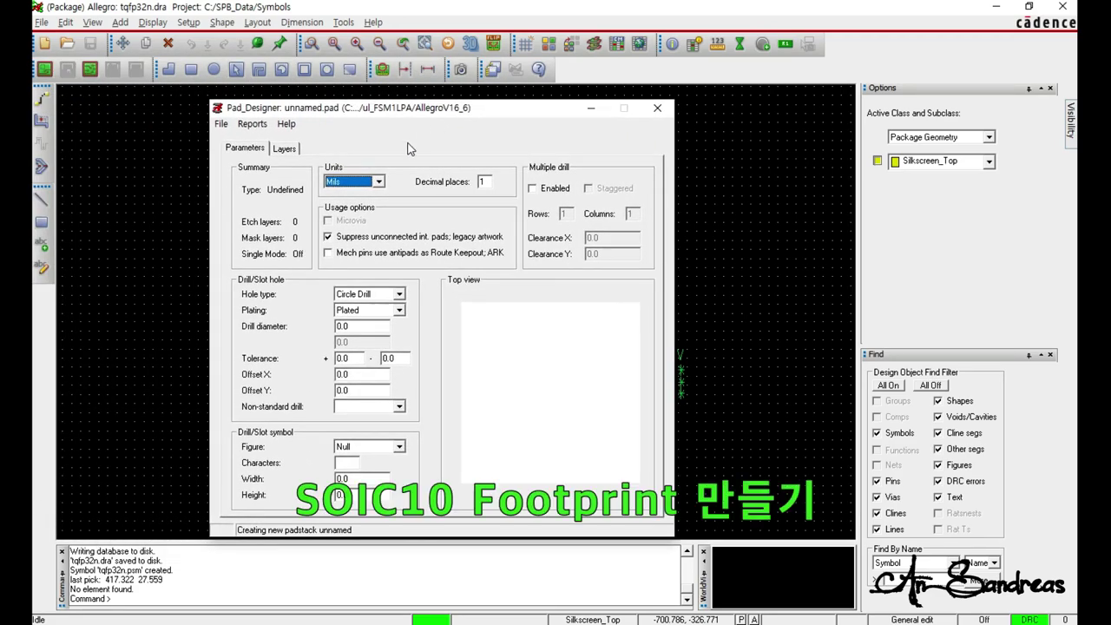
pyautogui.click(378, 181)
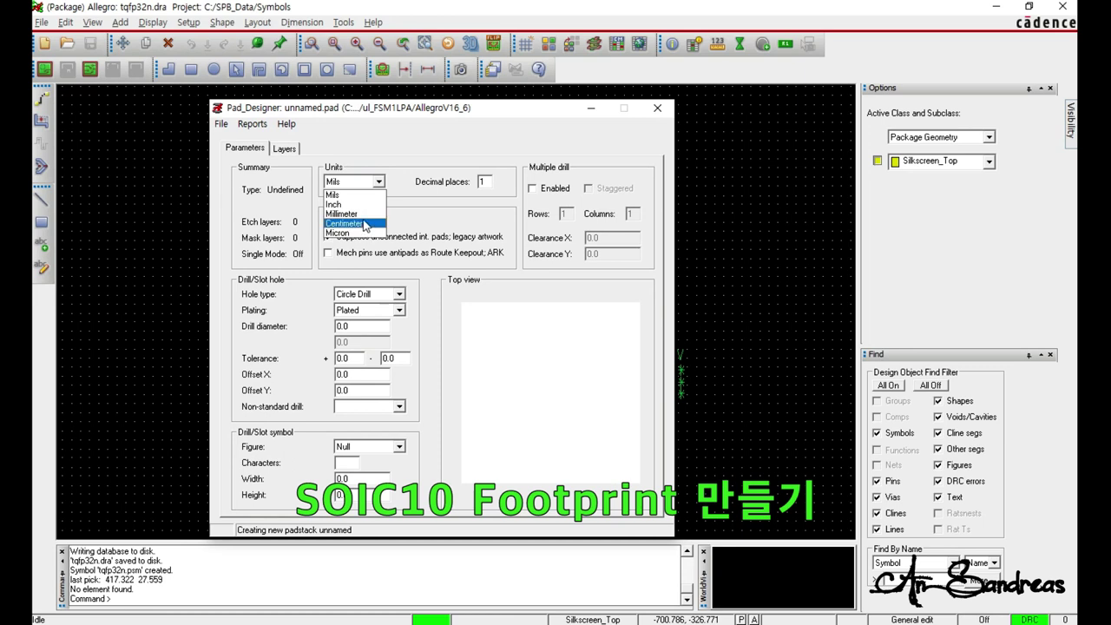
pyautogui.click(371, 213)
pyautogui.click(586, 368)
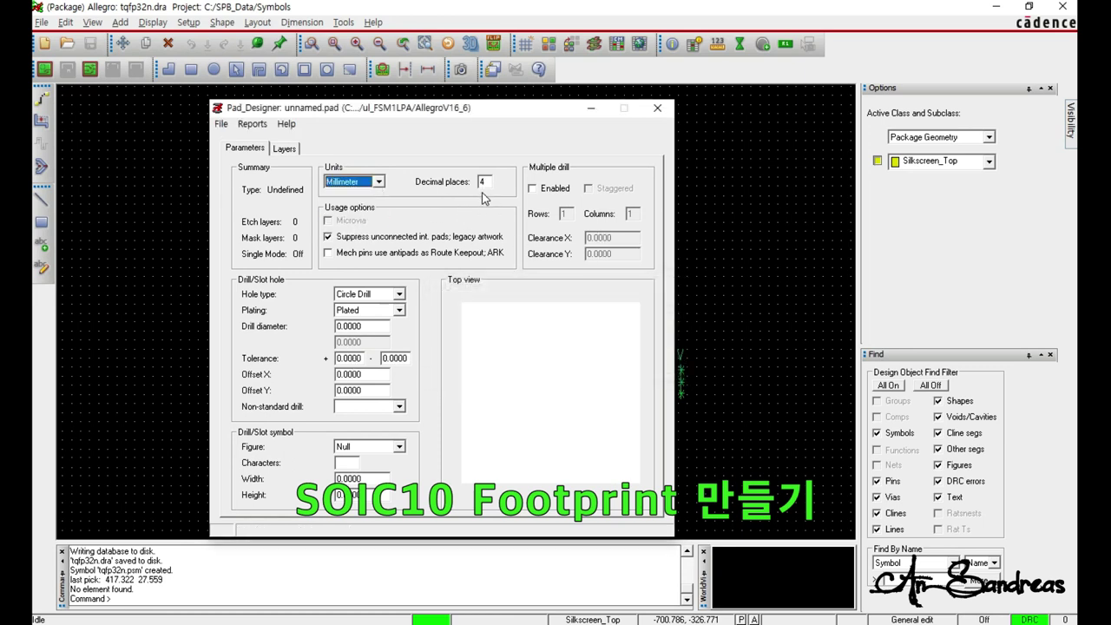
pyautogui.doubleClick(483, 182)
pyautogui.write('4')
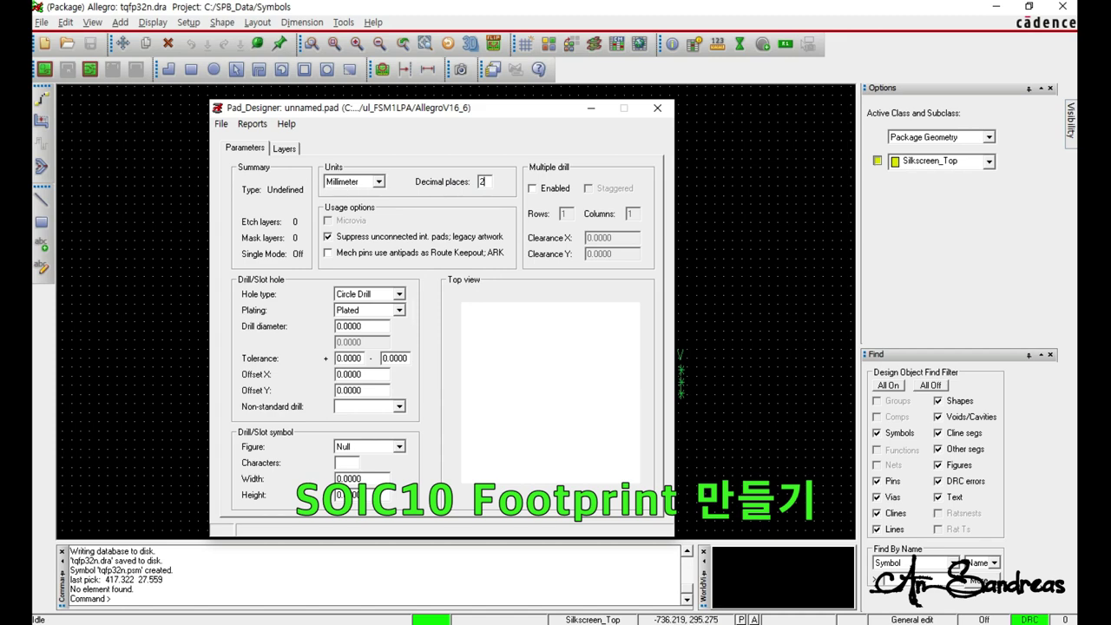
# Step: Enable single layer mode and define the BEGIN LAYER regular pad as a Rectangle with width 1.18 and height 0.58
pyautogui.click(285, 149)
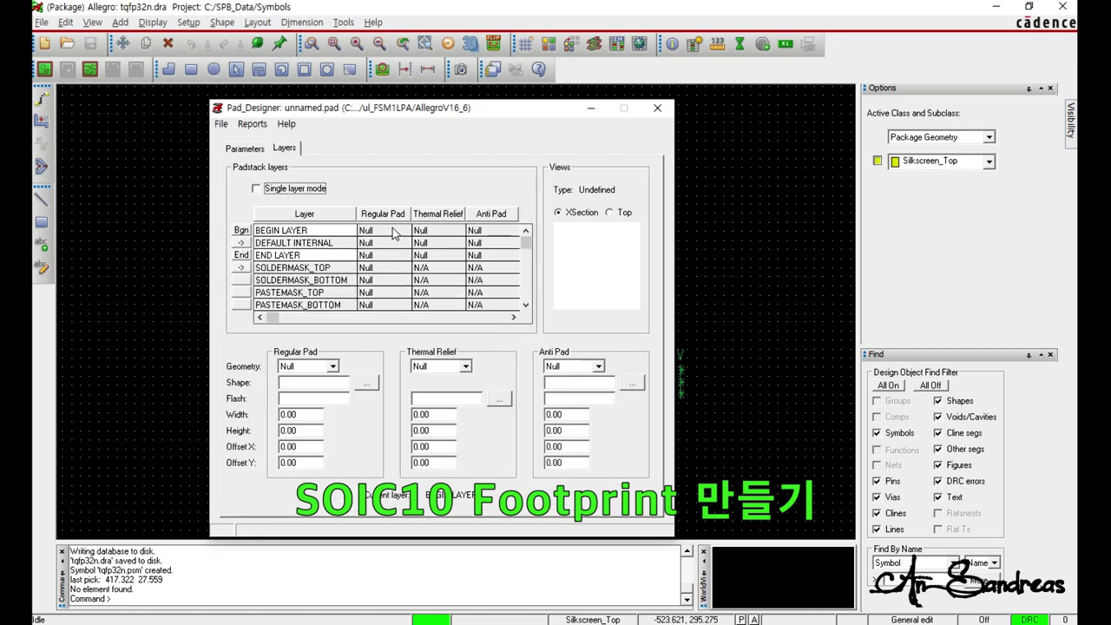
pyautogui.click(256, 188)
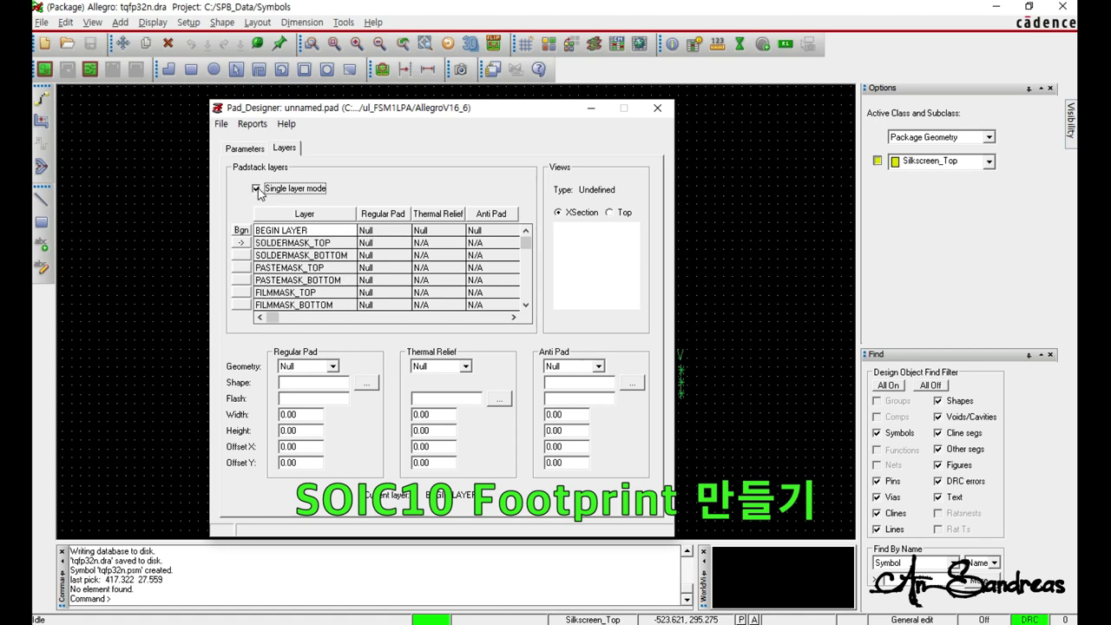
pyautogui.click(389, 234)
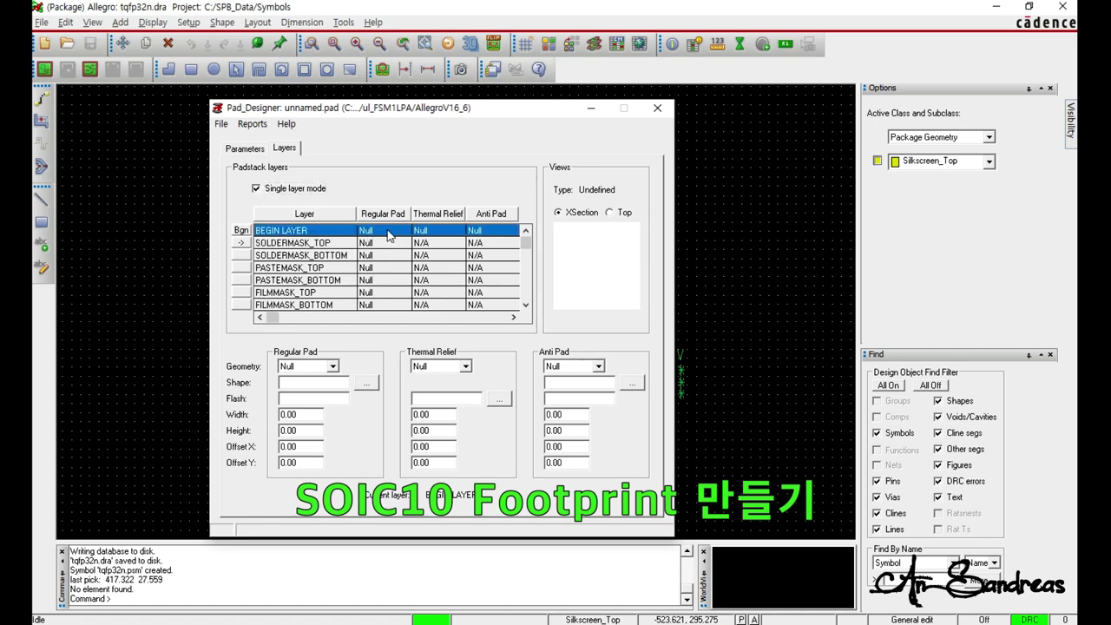
pyautogui.click(333, 366)
pyautogui.click(318, 419)
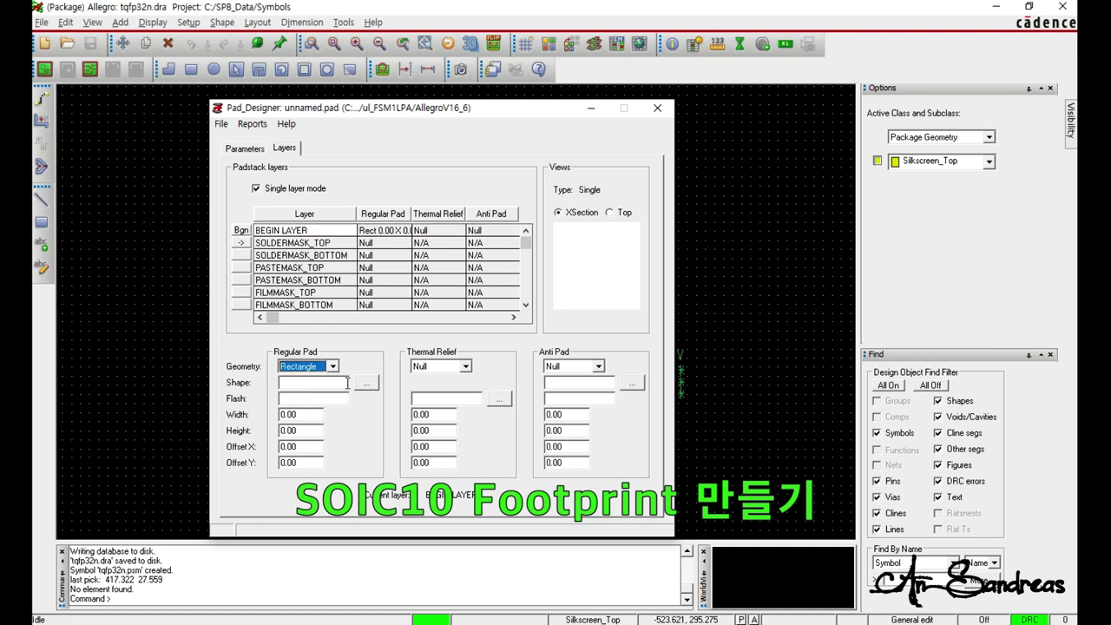
pyautogui.doubleClick(297, 415)
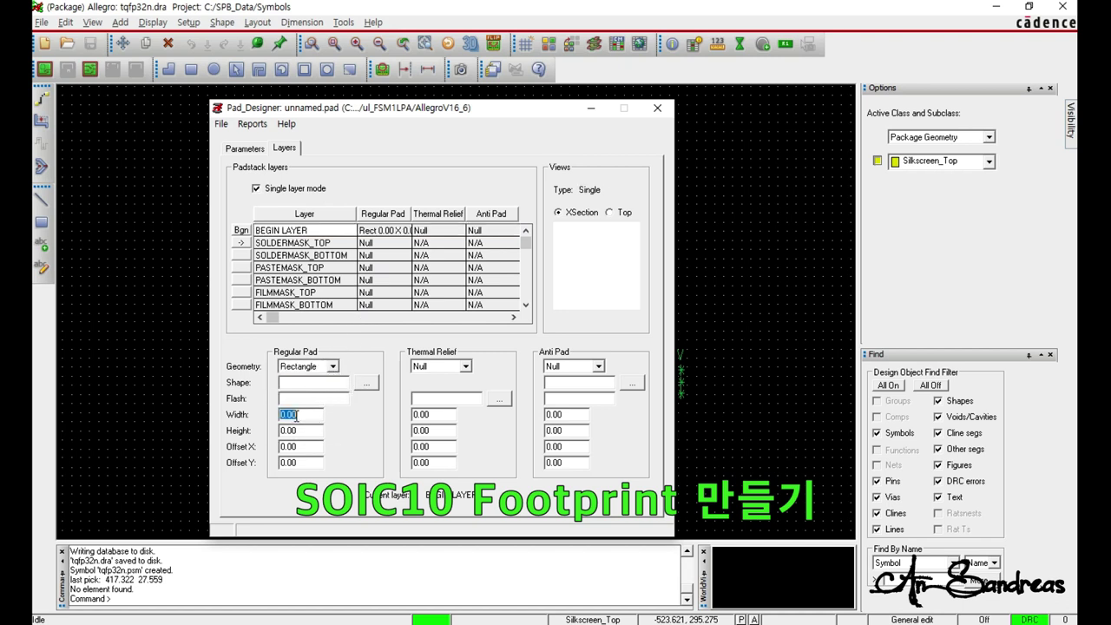
pyautogui.write('1.18')
pyautogui.press('Tab')
pyautogui.write('0')
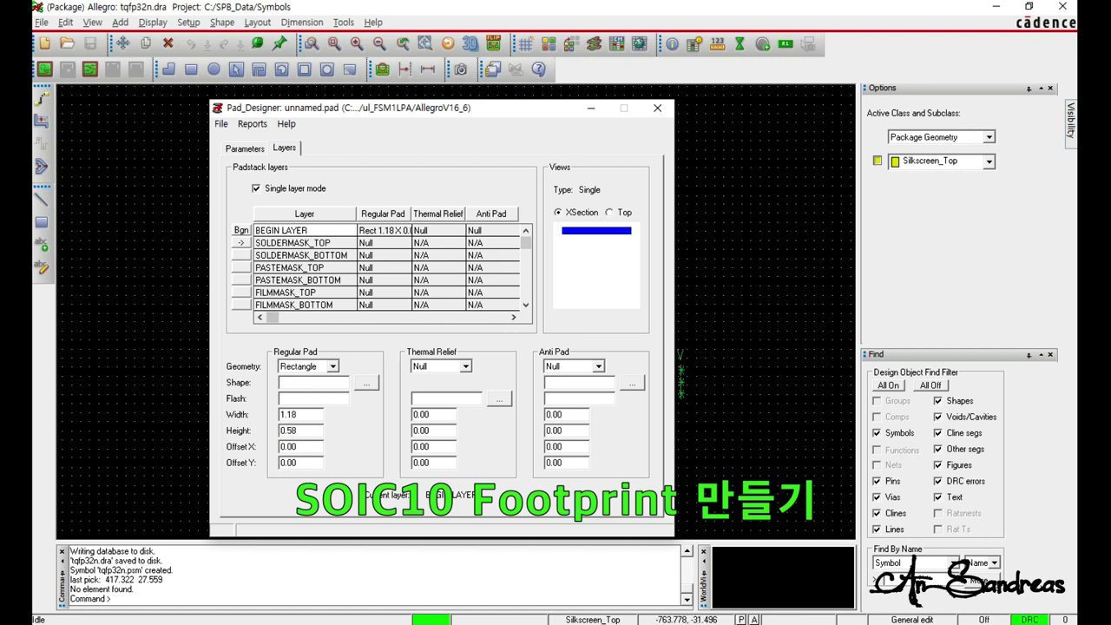
pyautogui.press('Tab')
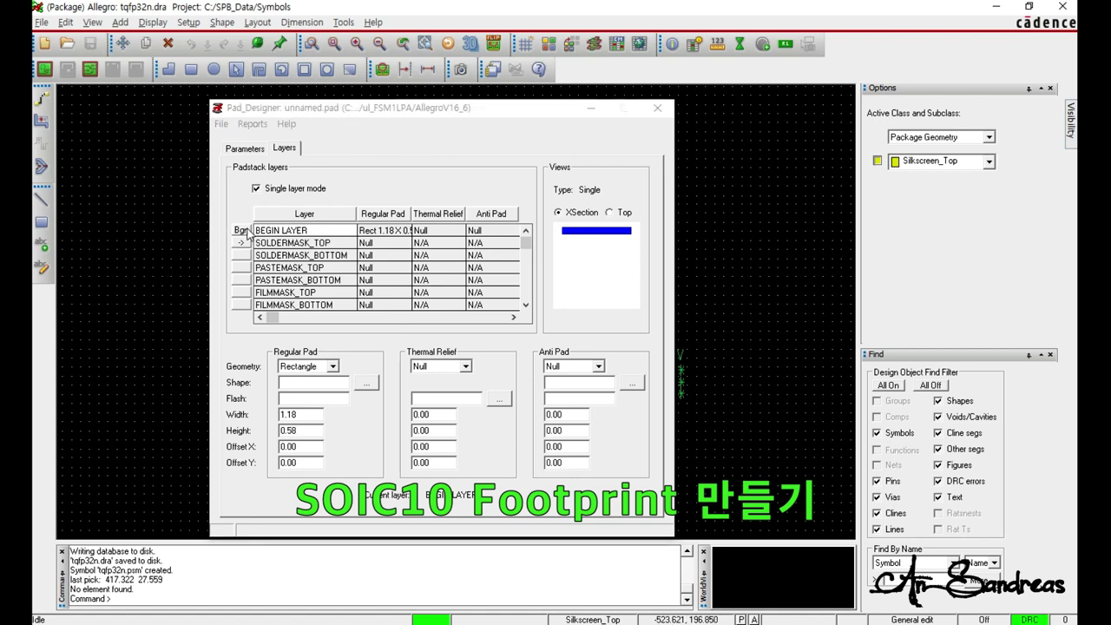
# Step: Copy the BEGIN LAYER pad definition to the regular, soldermask and pastemask layers
pyautogui.rightClick(248, 231)
pyautogui.click(287, 254)
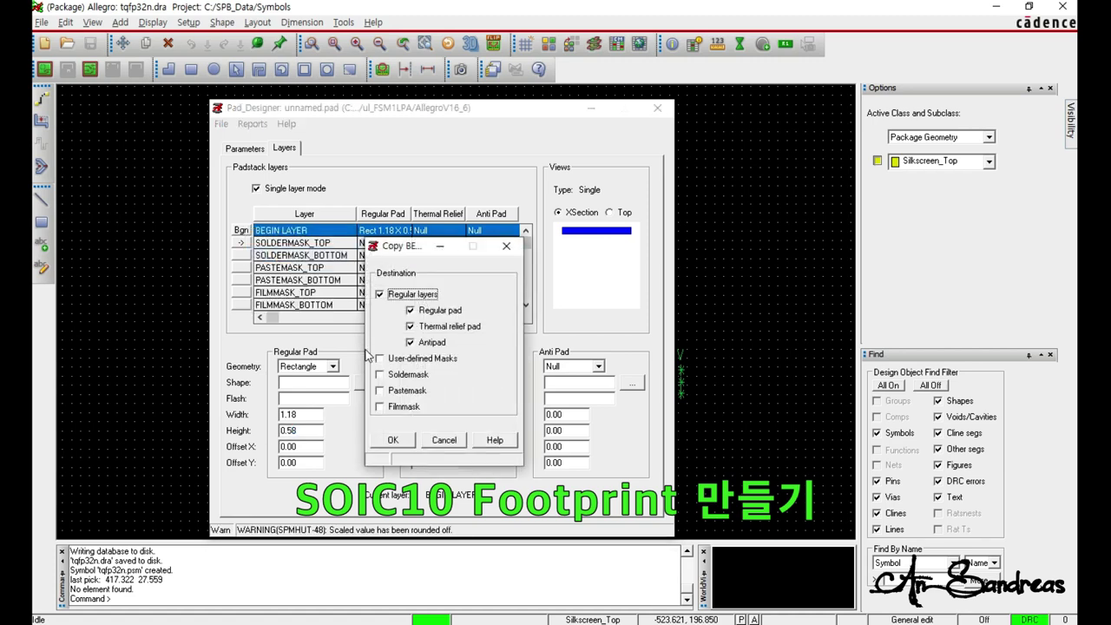
pyautogui.click(379, 375)
pyautogui.click(380, 392)
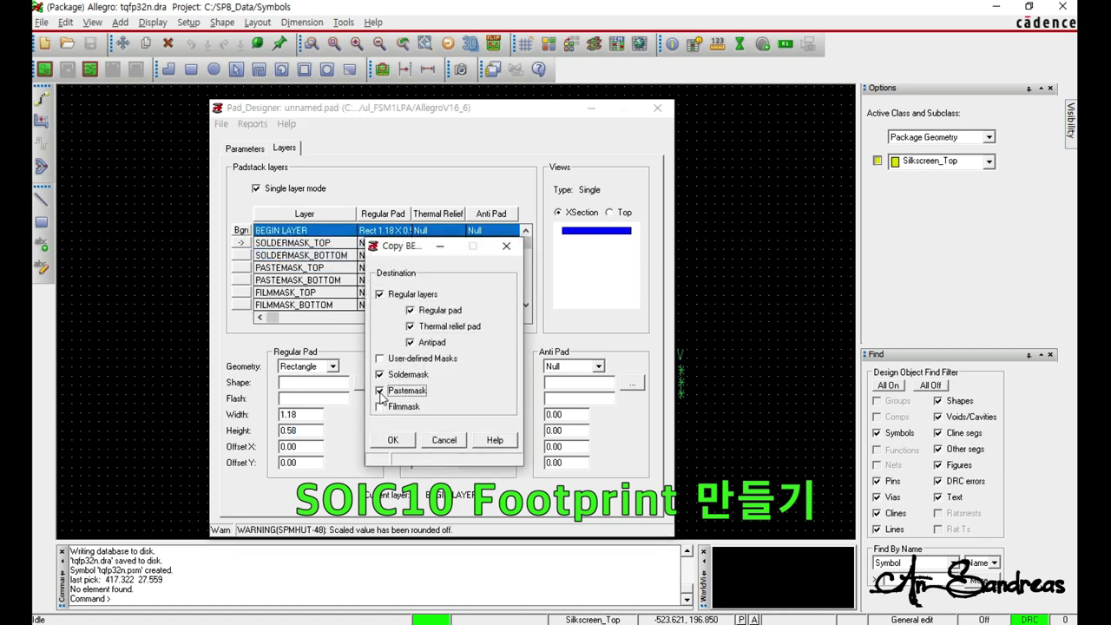
pyautogui.click(407, 442)
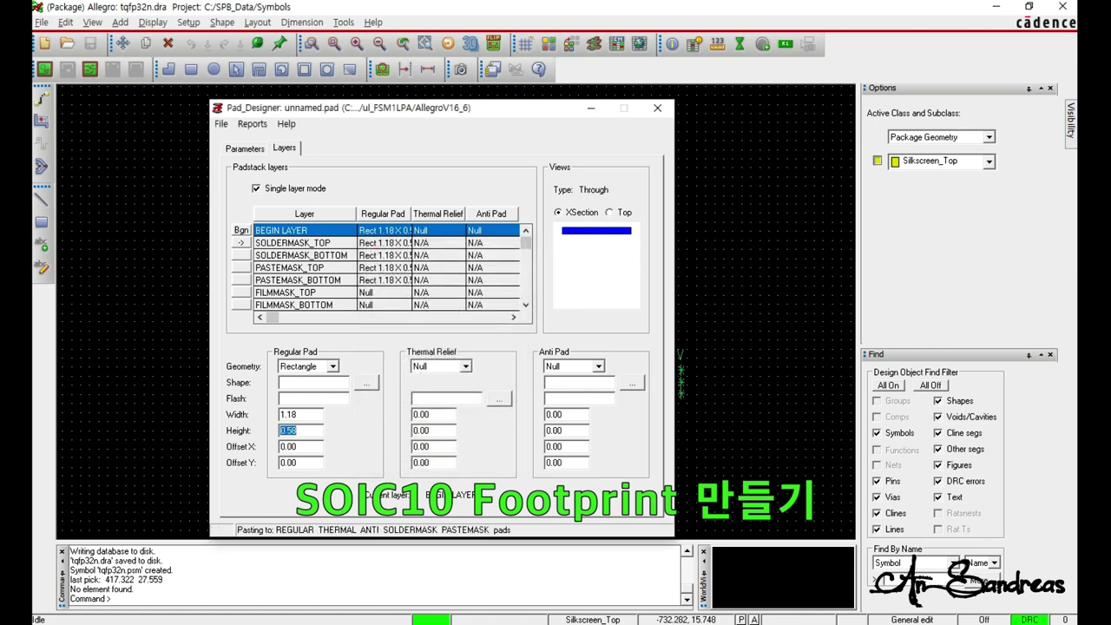
# Step: Save the padstack as smd1_18x0_58 in the SPB_Data Symbols folder, accepting the deletion of pads on other etch layers
pyautogui.click(221, 123)
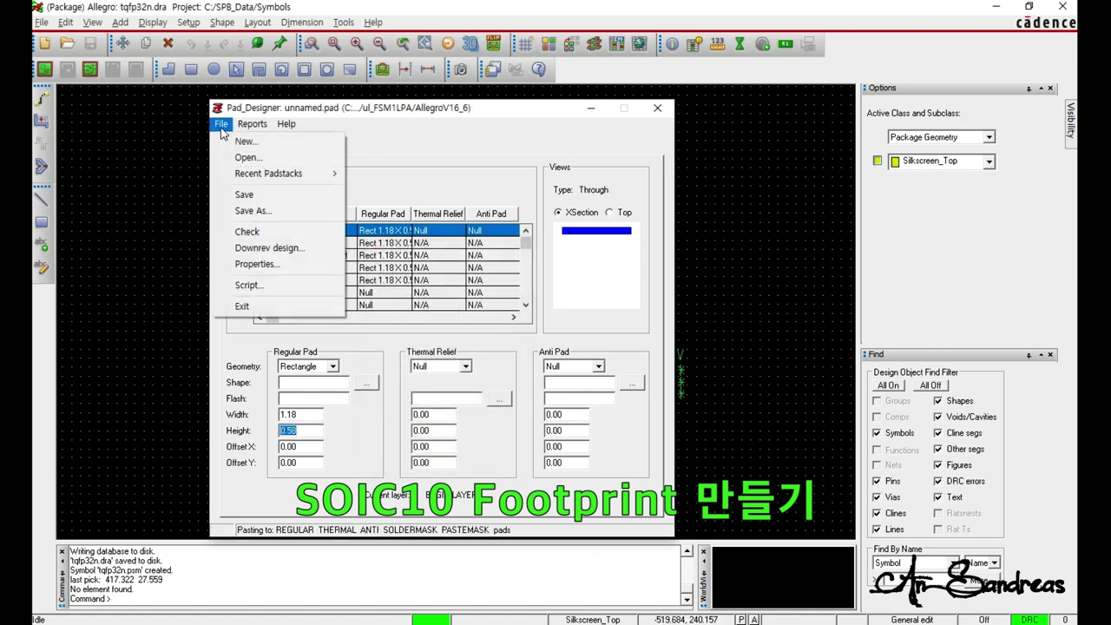
pyautogui.click(259, 211)
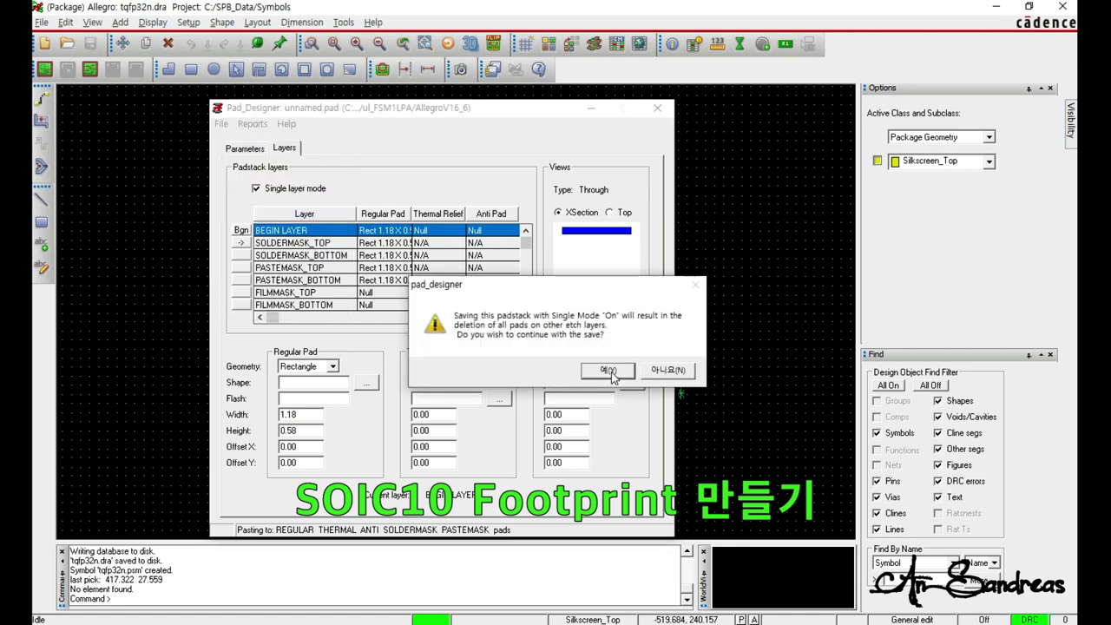
pyautogui.click(610, 371)
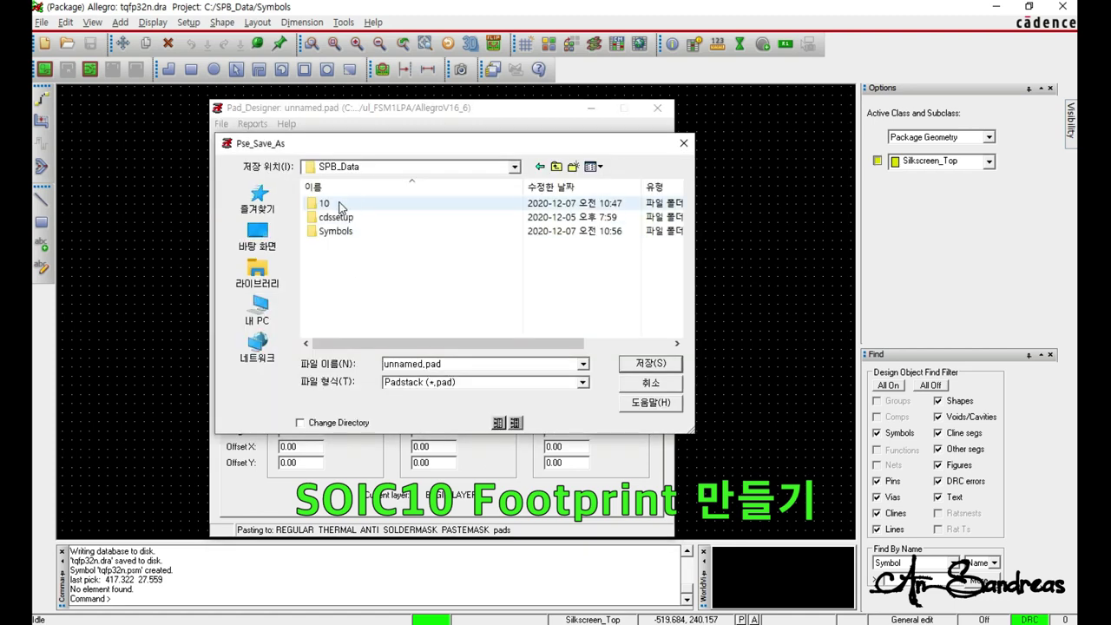
pyautogui.doubleClick(337, 233)
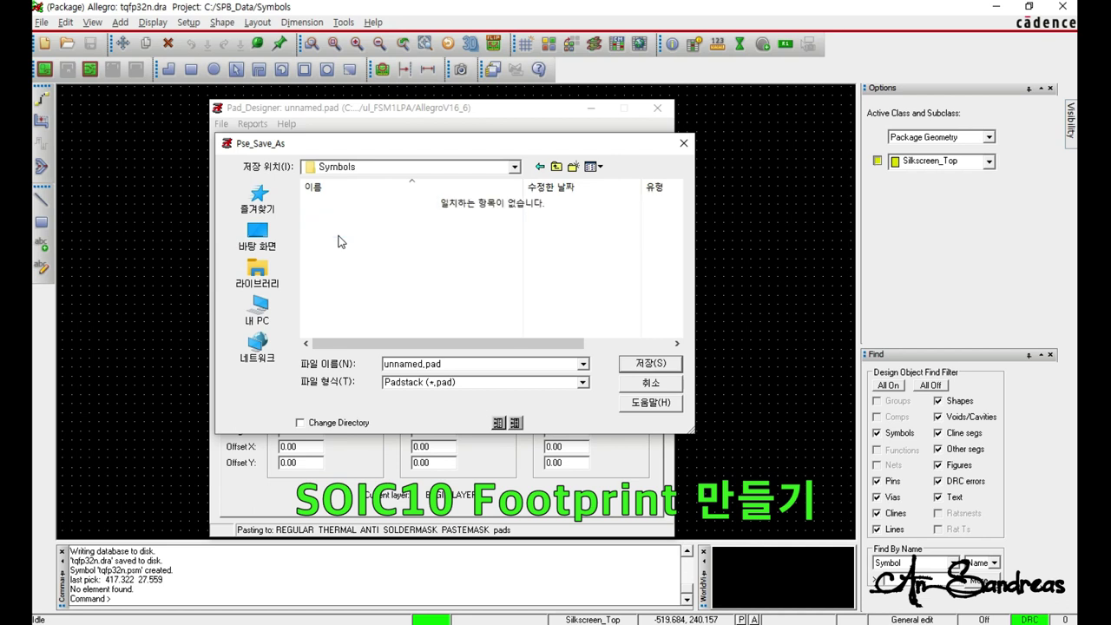
pyautogui.doubleClick(423, 365)
pyautogui.moveTo(423, 365); pyautogui.dragTo(336, 366)
pyautogui.doubleClick(401, 364)
pyautogui.press('End')
pyautogui.hotkey('shift', 'Left')
pyautogui.hotkey('shift', 'Home')
pyautogui.write('smd1_18x0_58')
pyautogui.click(671, 363)
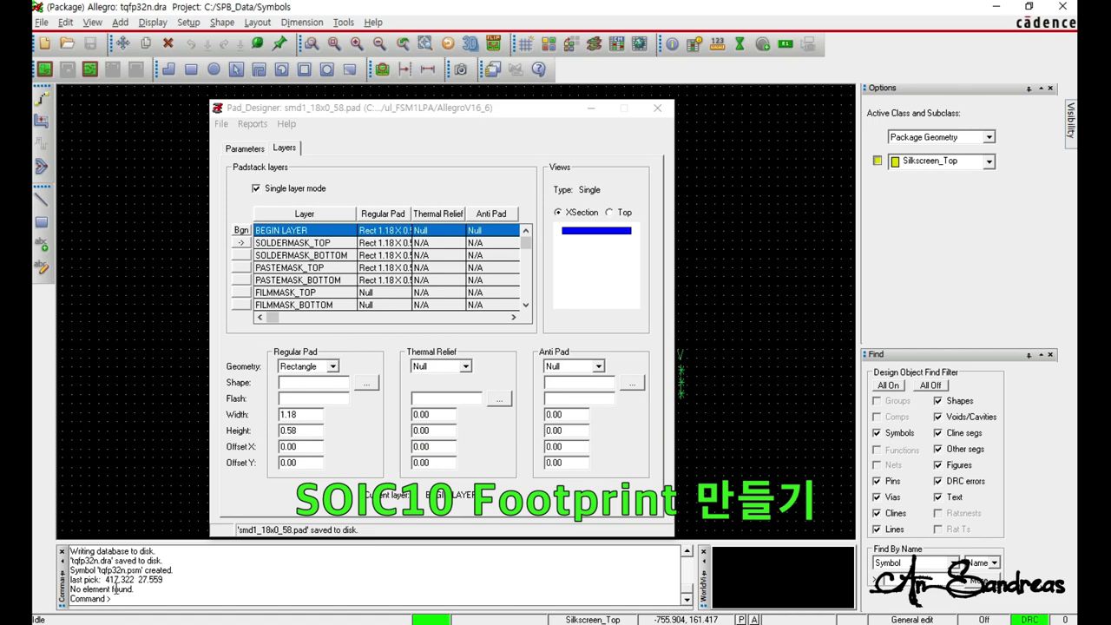
# Step: Check the Symbols folder in File Explorer for the saved padstack file smd1_18x0_58.pad
pyautogui.hotkey('alt', 'Tab')
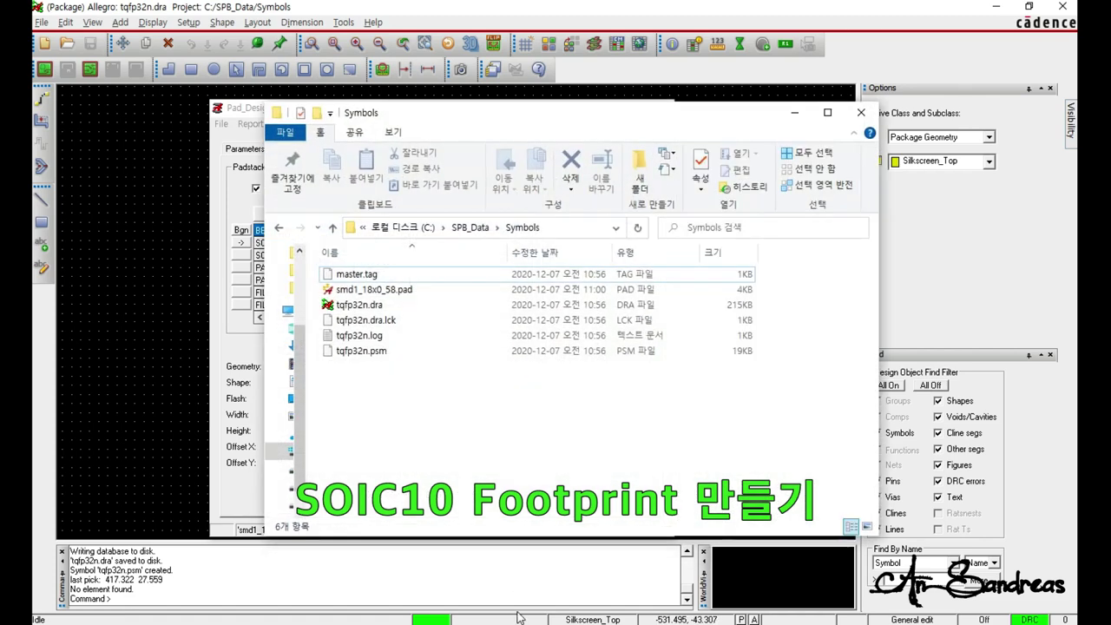
pyautogui.click(378, 293)
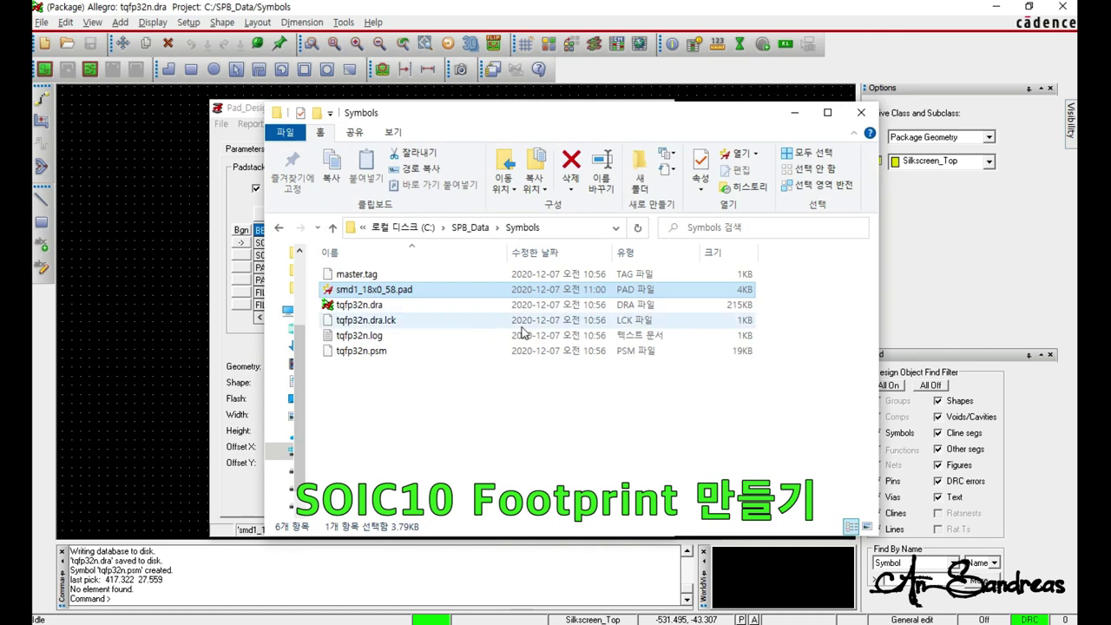
pyautogui.hotkey('alt', 'Tab')
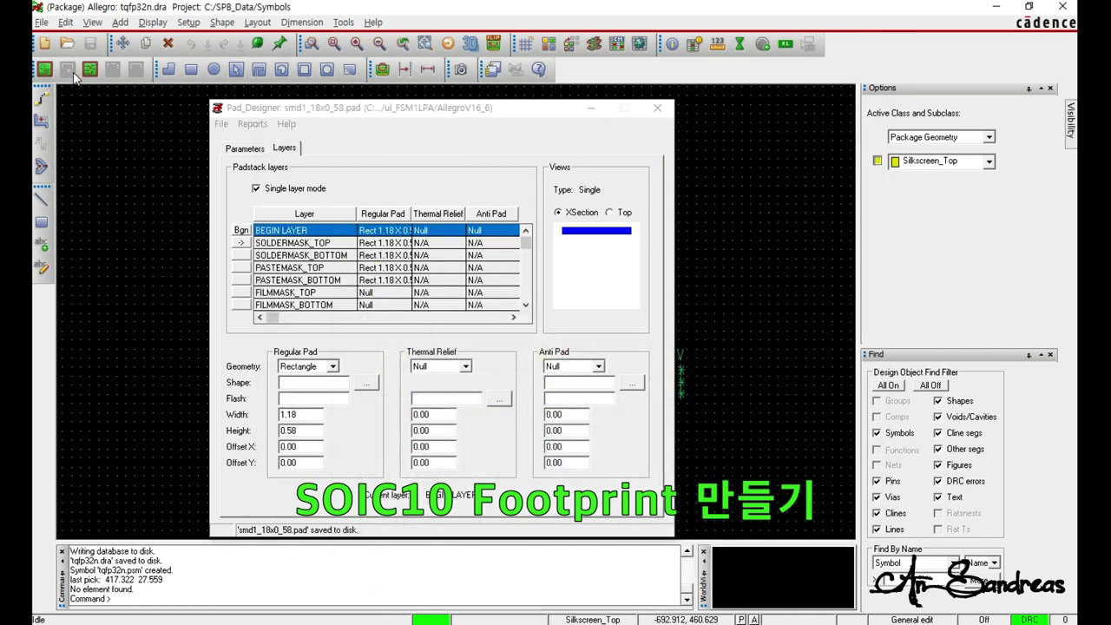
# Step: In Allegro, create a new drawing named soic10 with the drawing type Package symbol (wizard)
pyautogui.click(42, 21)
pyautogui.click(53, 41)
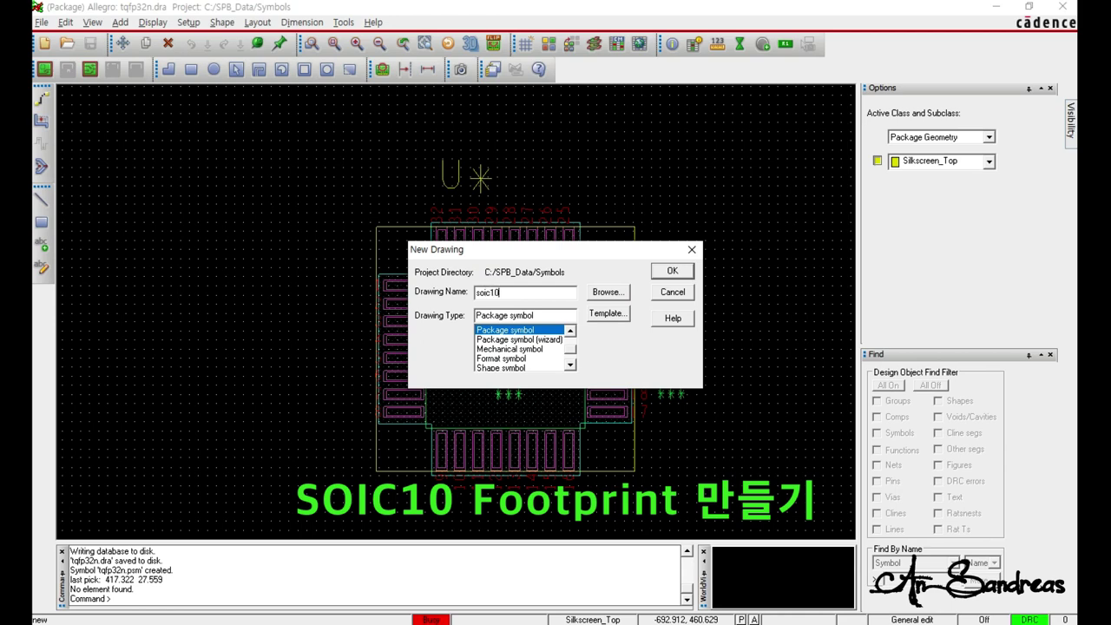
pyautogui.click(517, 341)
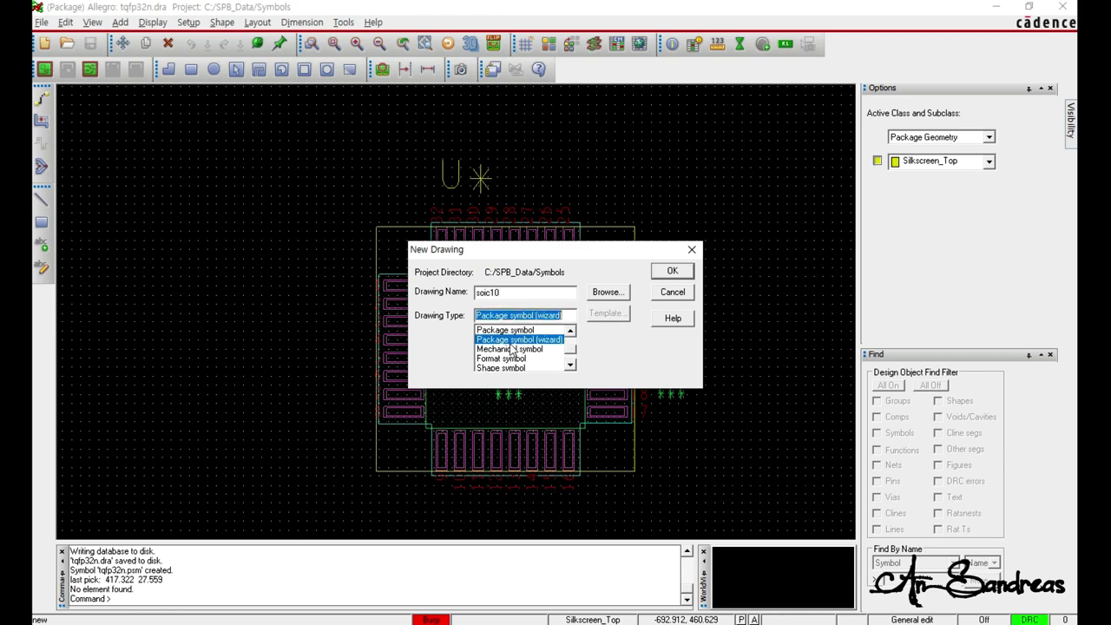
pyautogui.click(683, 273)
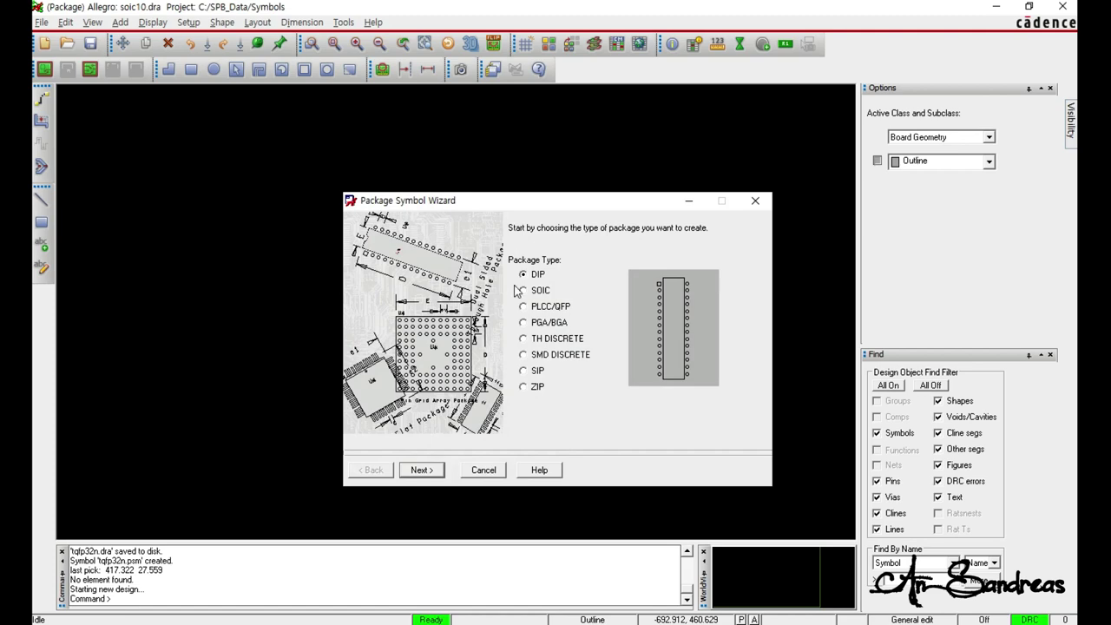
# Step: Choose SOIC as the package type and load the default Cadence supplied template
pyautogui.click(524, 292)
pyautogui.click(422, 471)
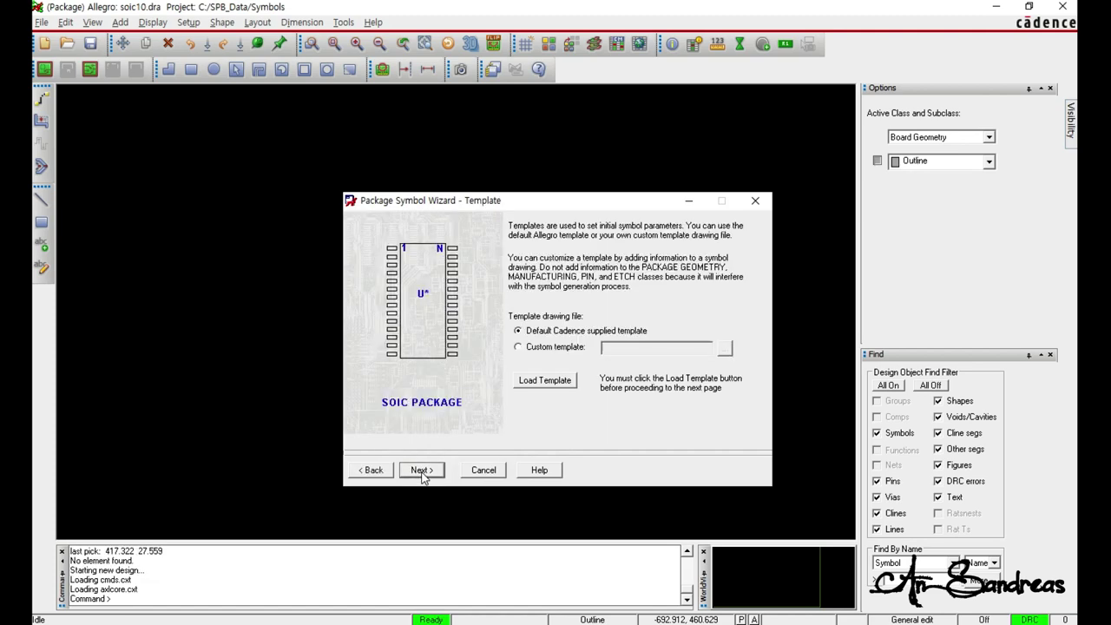
pyautogui.click(538, 382)
pyautogui.click(422, 469)
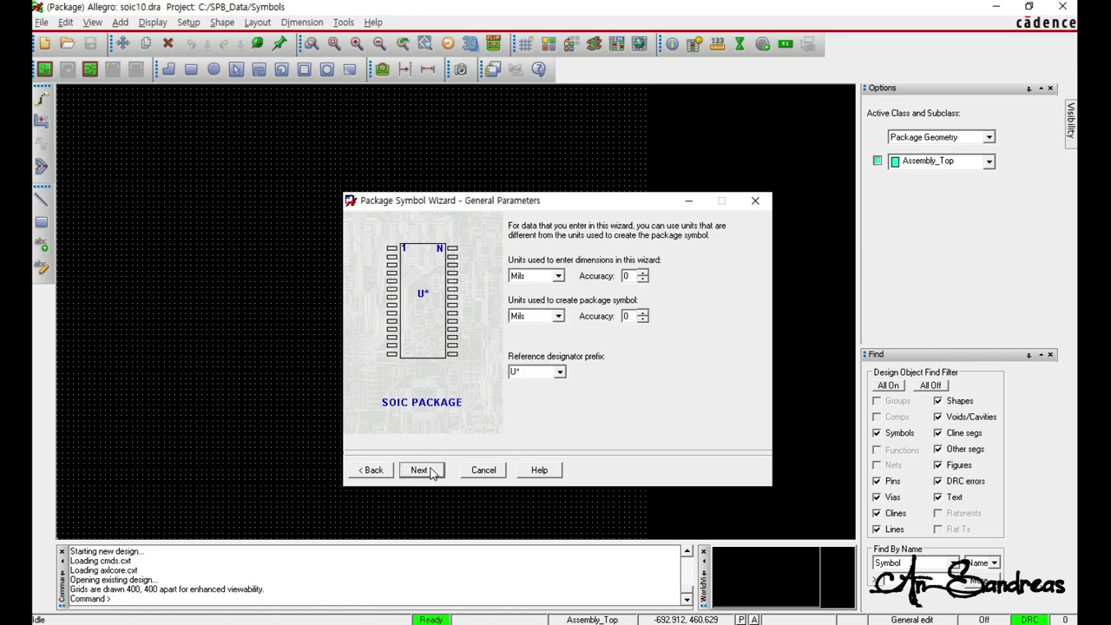
# Step: Set both the wizard's dimension units and the package symbol units to Millimeter with an accuracy of 2
pyautogui.click(559, 276)
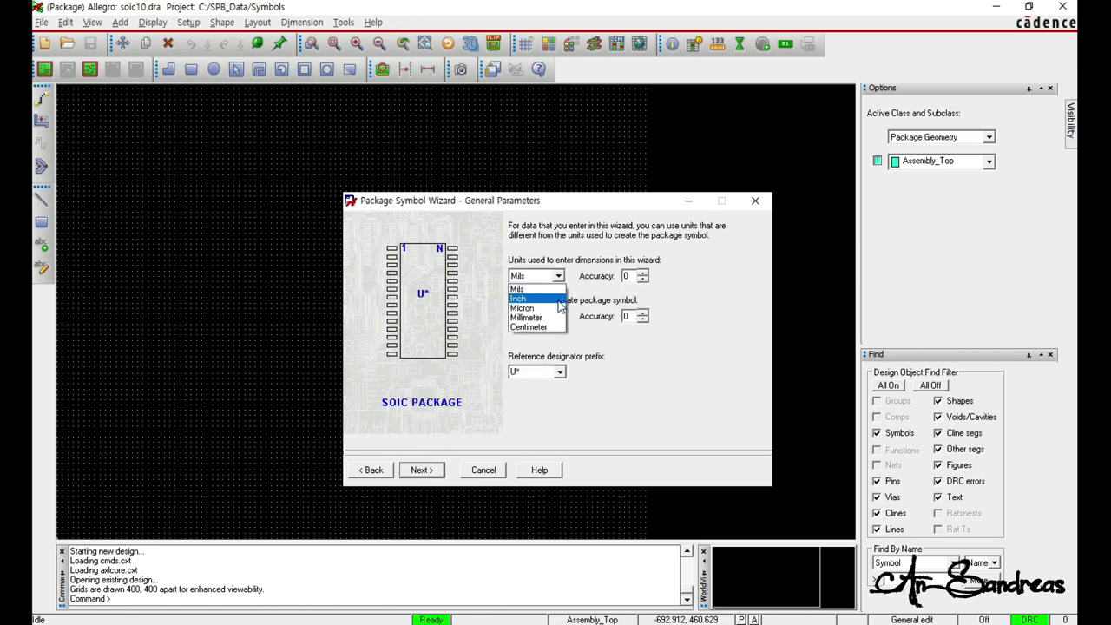
pyautogui.click(556, 318)
pyautogui.click(559, 316)
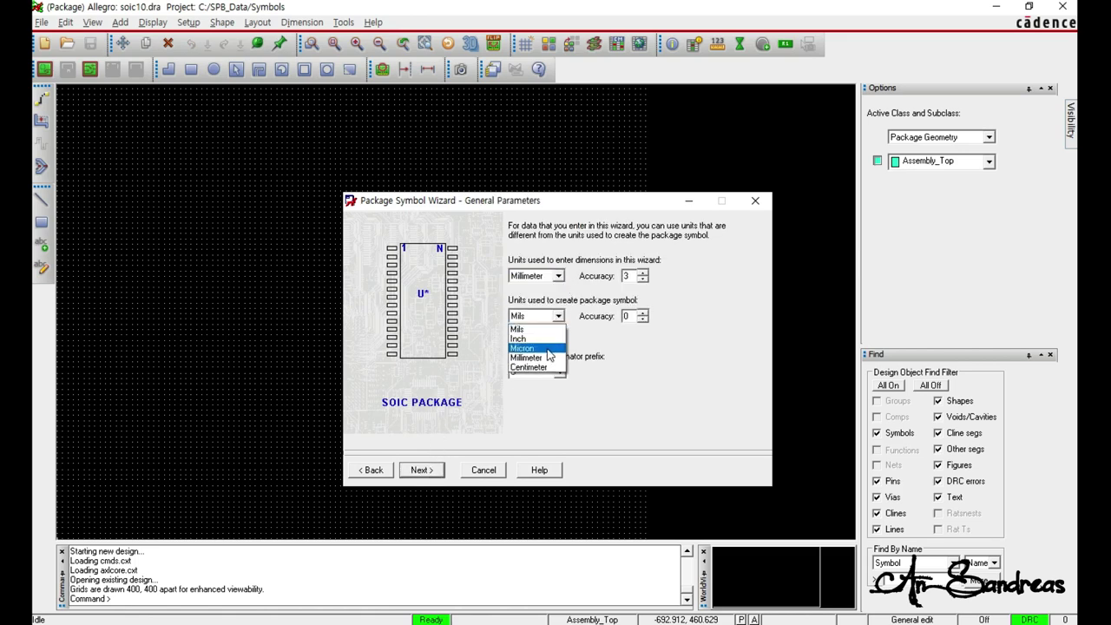
pyautogui.click(545, 356)
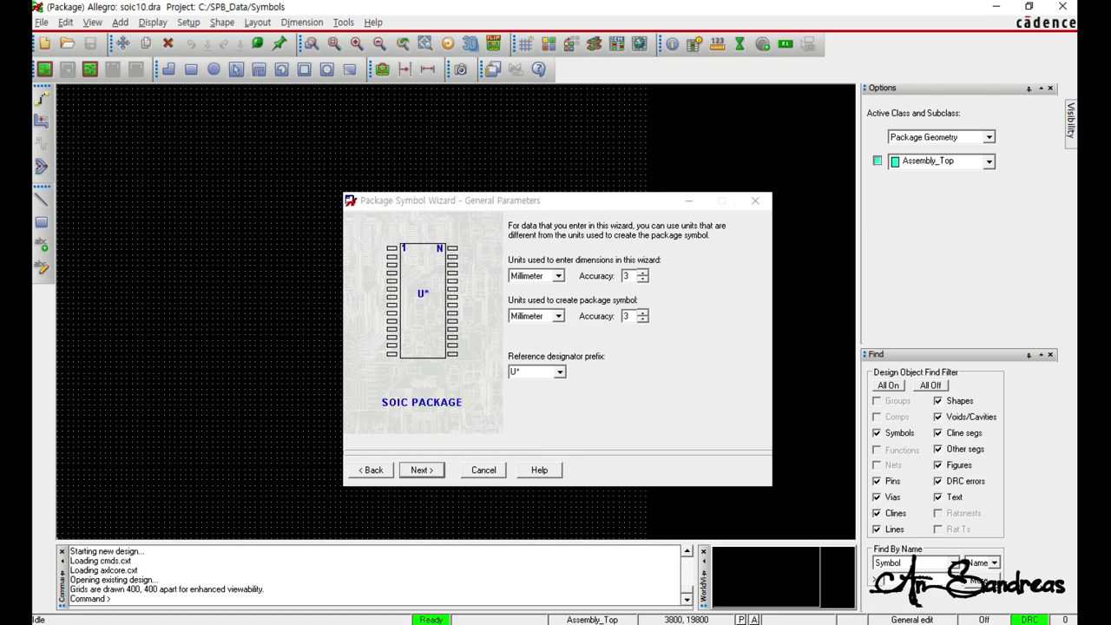
pyautogui.click(642, 280)
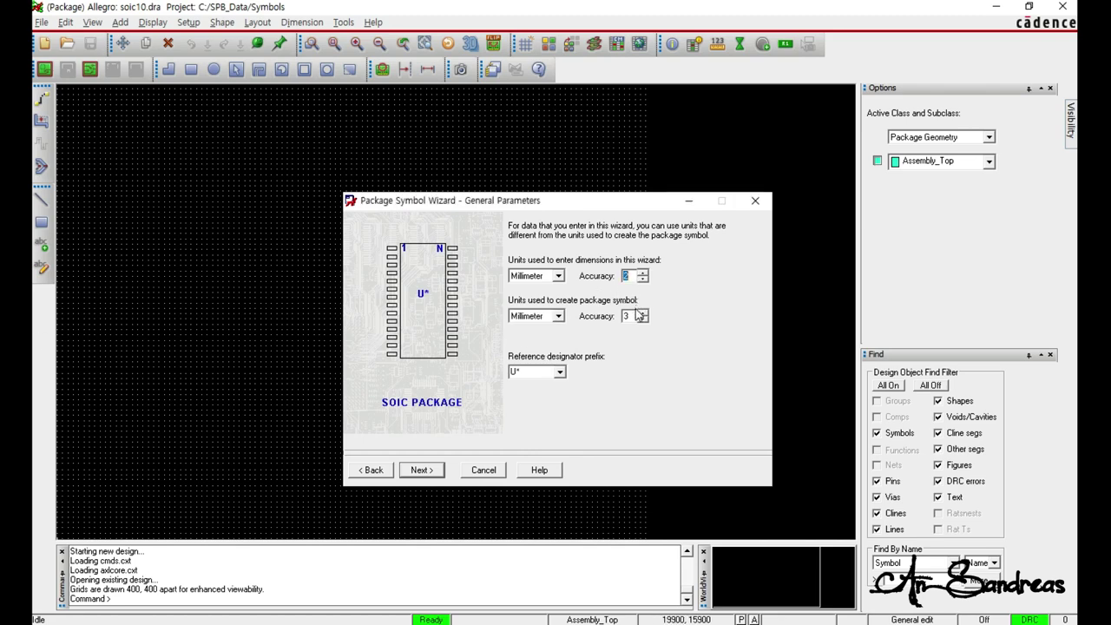
pyautogui.click(643, 319)
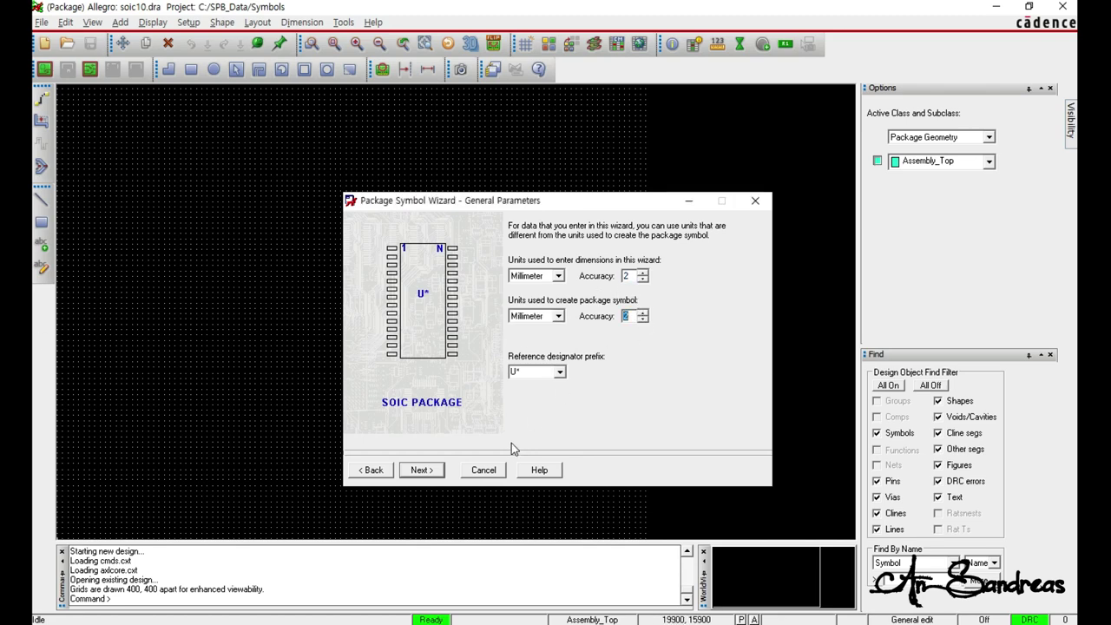
pyautogui.click(421, 469)
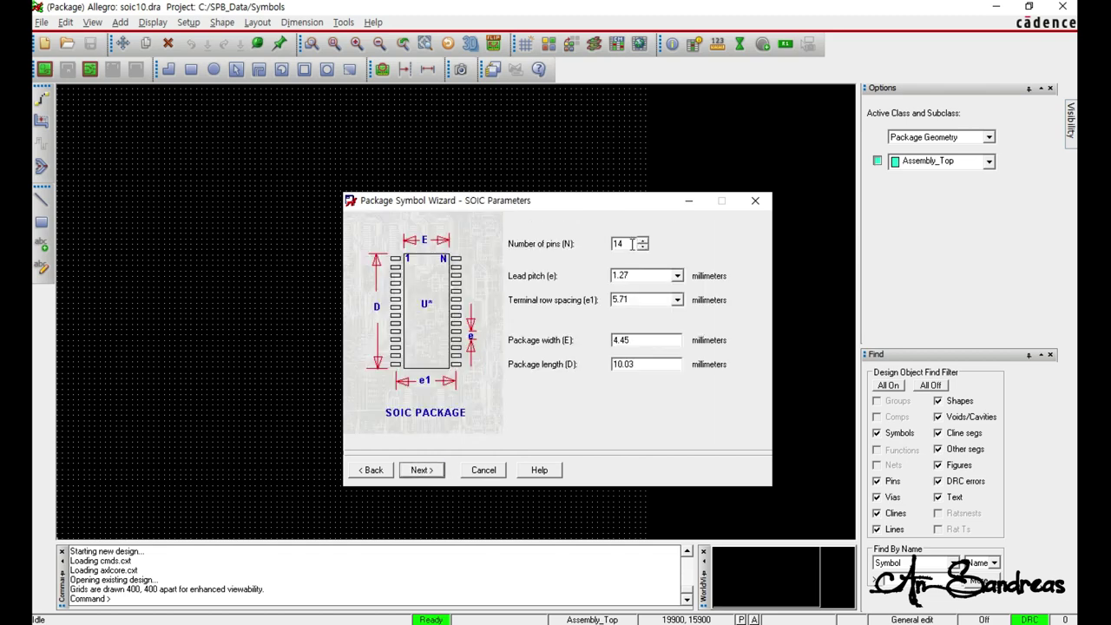
# Step: Set the SOIC parameters to 10 pins, 1 mm lead pitch and 3.9 mm package width, and enter the terminal row spacing and package length
pyautogui.doubleClick(630, 247)
pyautogui.write('10')
pyautogui.press('Tab')
pyautogui.write('1')
pyautogui.press('Tab')
pyautogui.write('5')
pyautogui.press('Tab')
pyautogui.write('3.9')
pyautogui.press('Tab')
pyautogui.write('4')
pyautogui.click(422, 470)
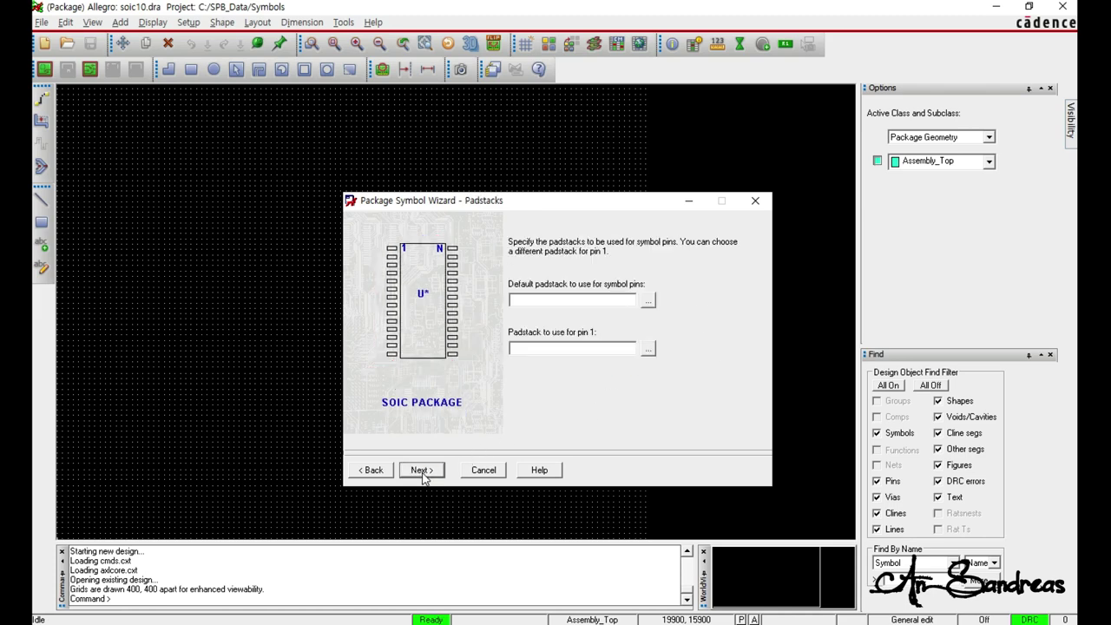
# Step: Find the padstack smd1_18x0_58 in the library and assign it to the symbol pins, including pin 1
pyautogui.click(648, 300)
pyautogui.moveTo(514, 237); pyautogui.dragTo(854, 228)
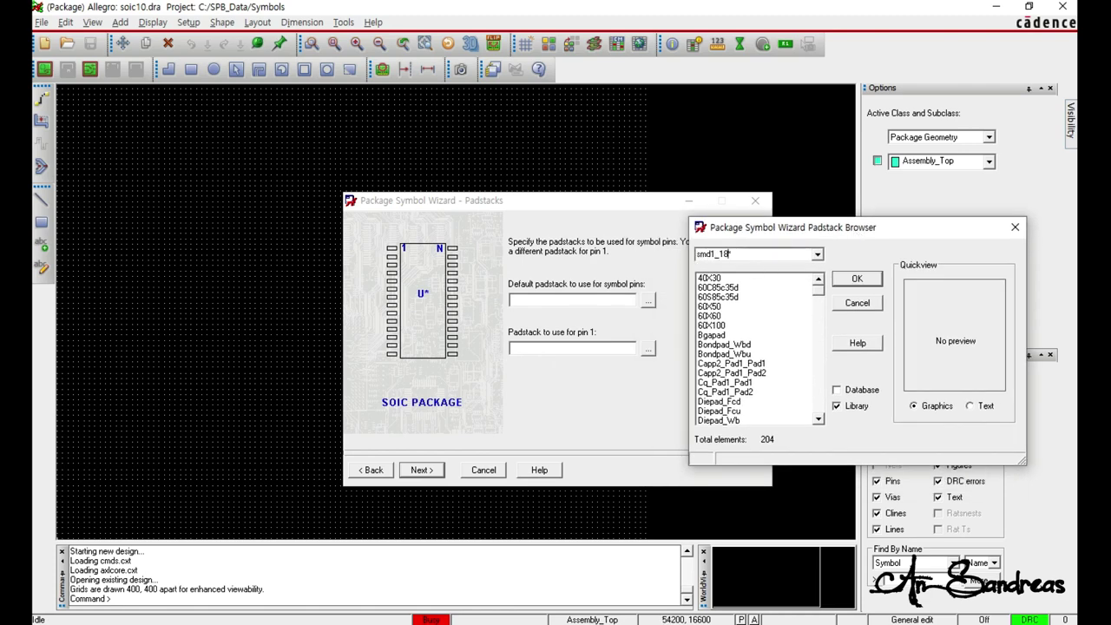
pyautogui.press('Return')
pyautogui.click(747, 280)
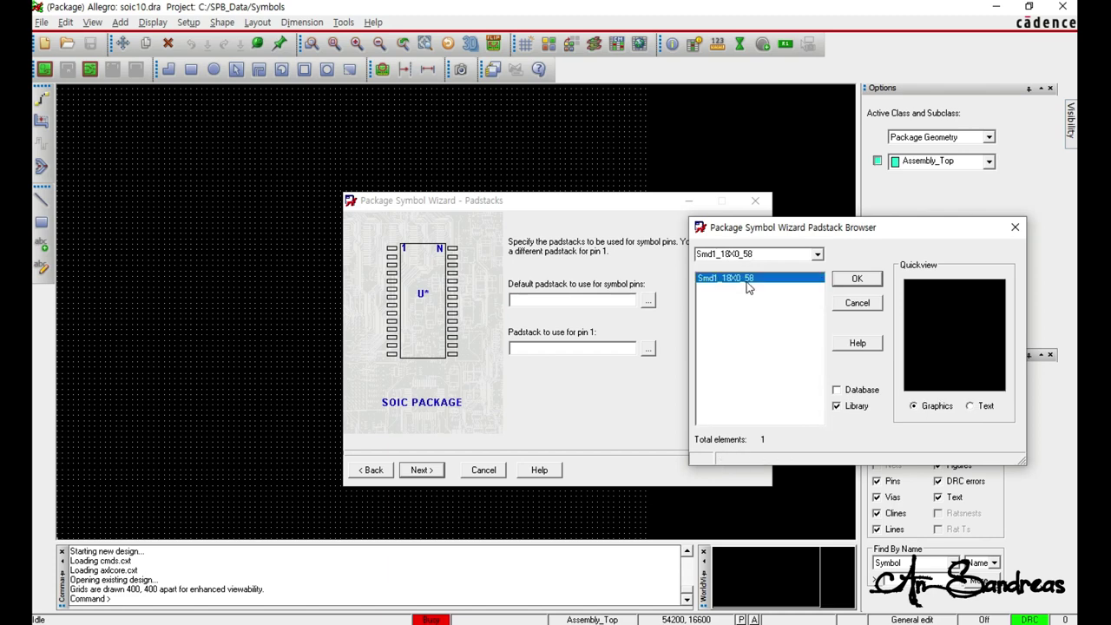
pyautogui.click(856, 278)
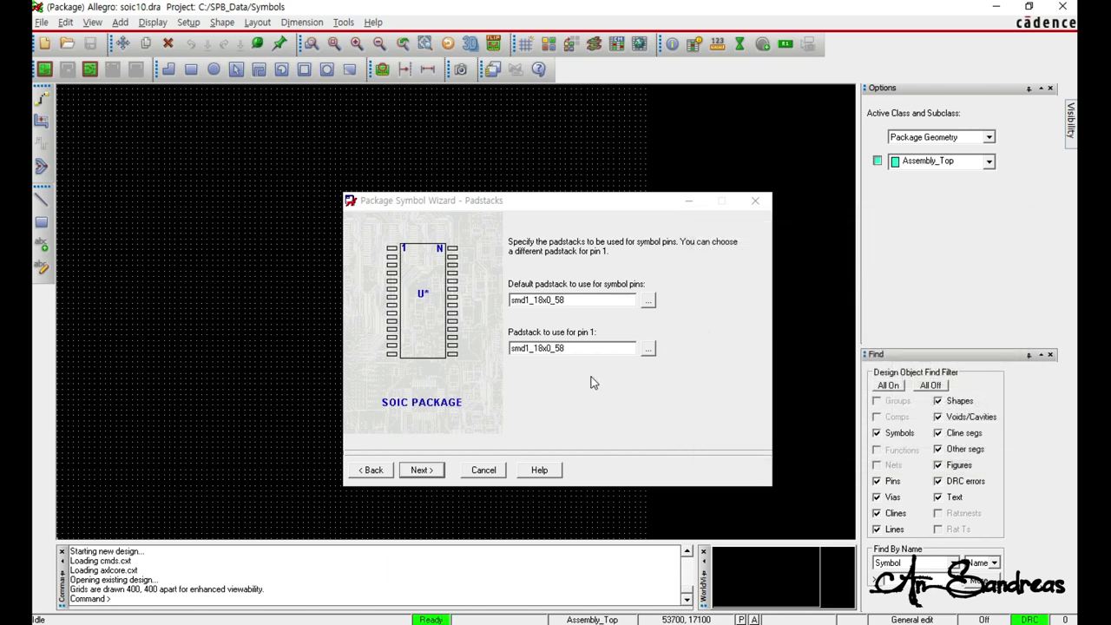
# Step: Keep the symbol origin at the body center with a compiled symbol, and finish the wizard to generate the soic10 files
pyautogui.click(420, 468)
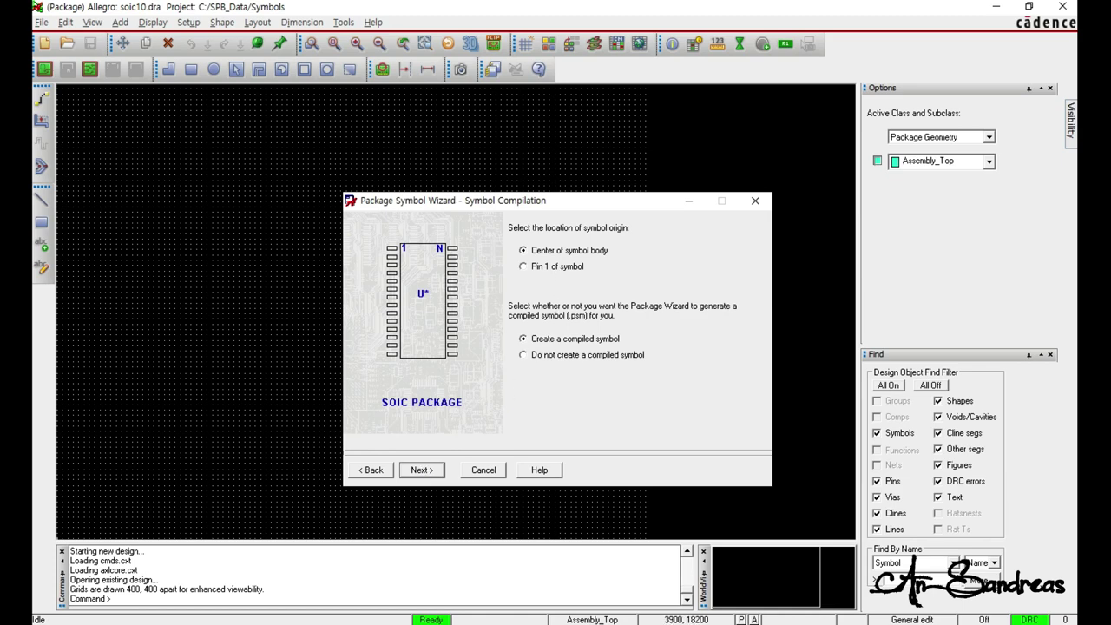
pyautogui.click(421, 470)
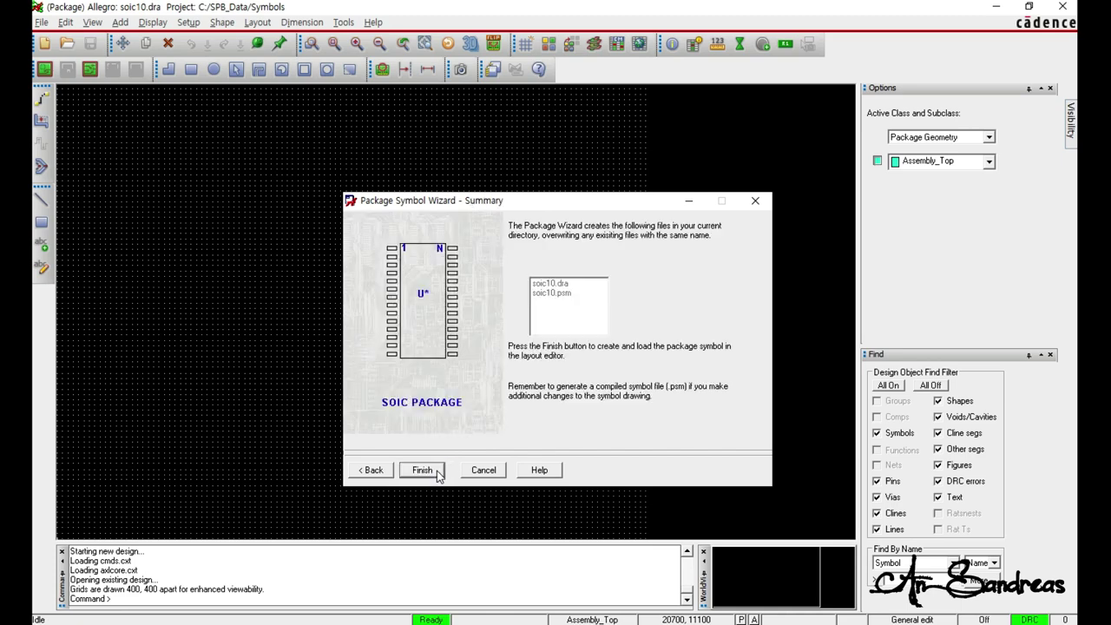
pyautogui.click(436, 474)
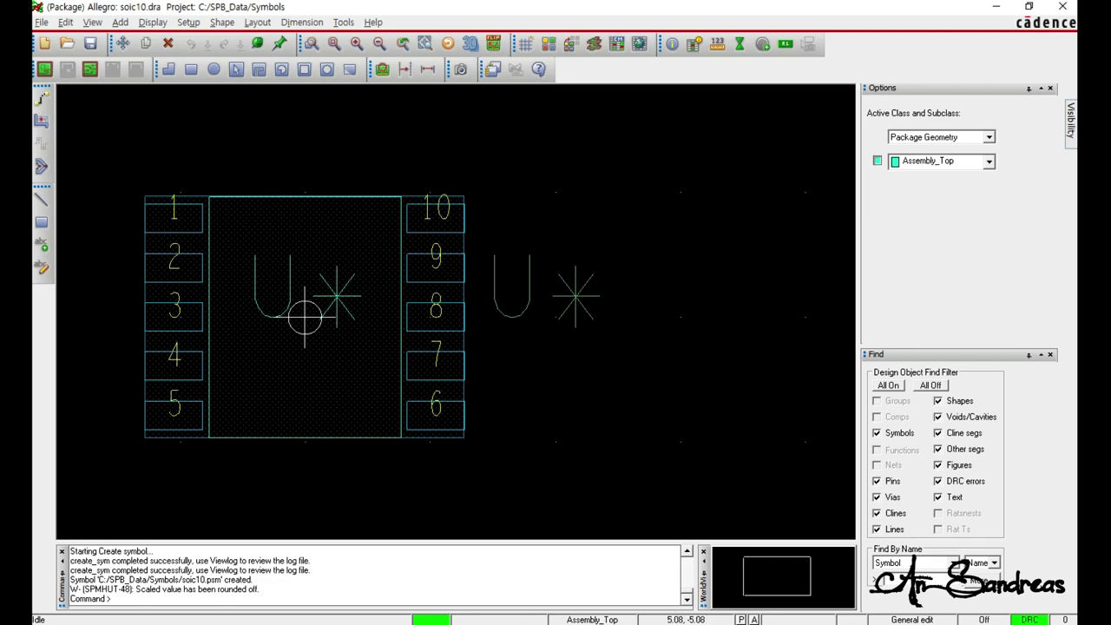
# Step: Switch to Pad Designer and begin a new padstack
pyautogui.hotkey('alt', 'Tab')
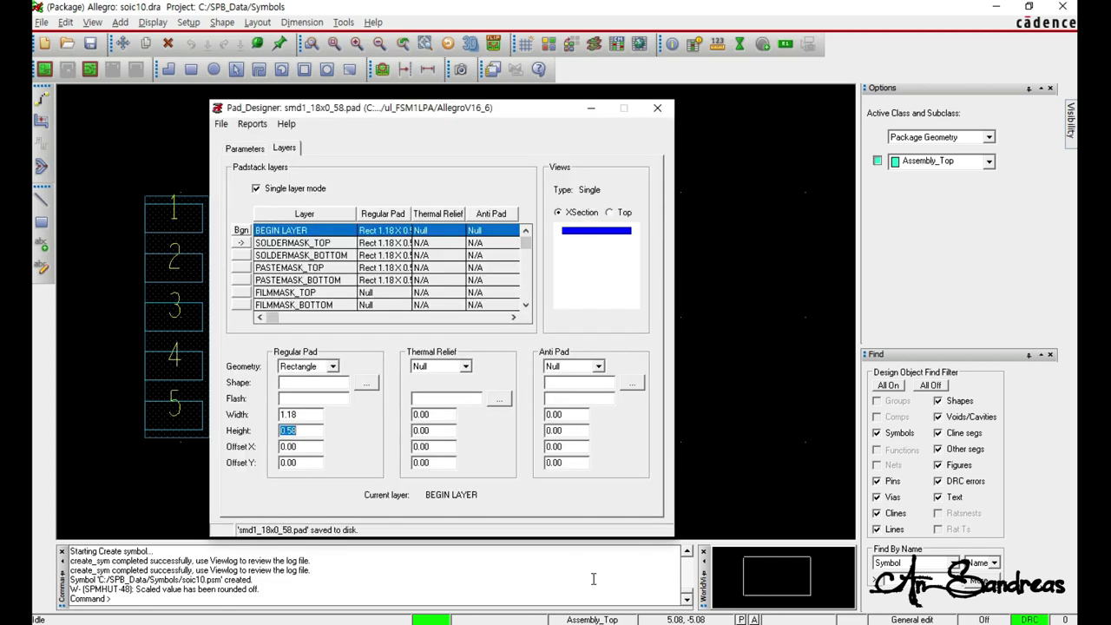
pyautogui.click(222, 123)
pyautogui.click(246, 141)
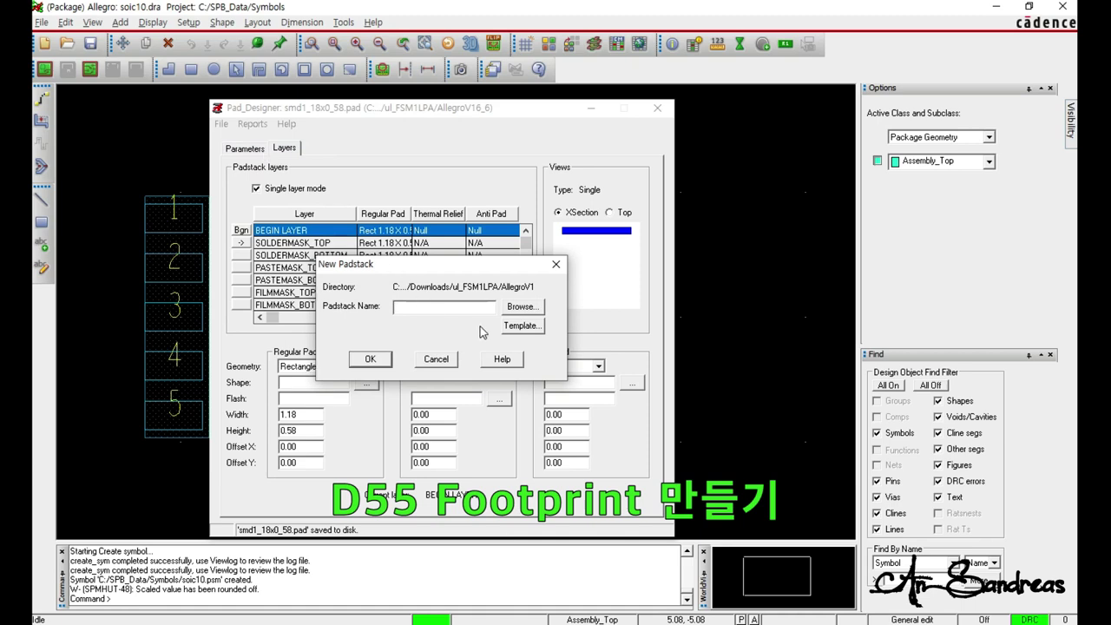
pyautogui.click(521, 309)
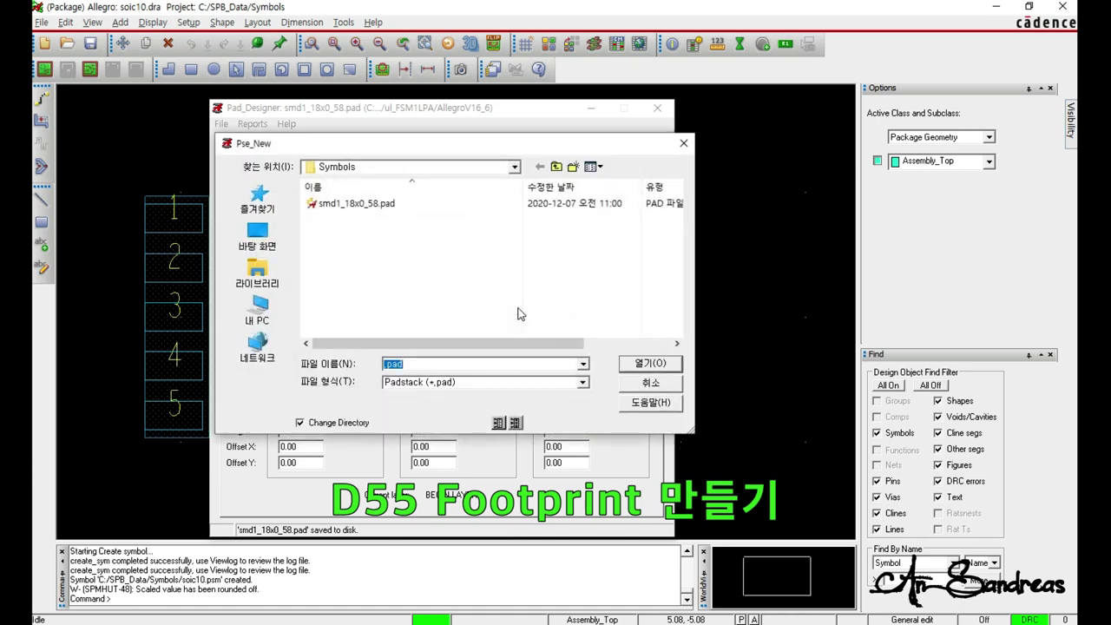
pyautogui.click(463, 364)
pyautogui.click(685, 142)
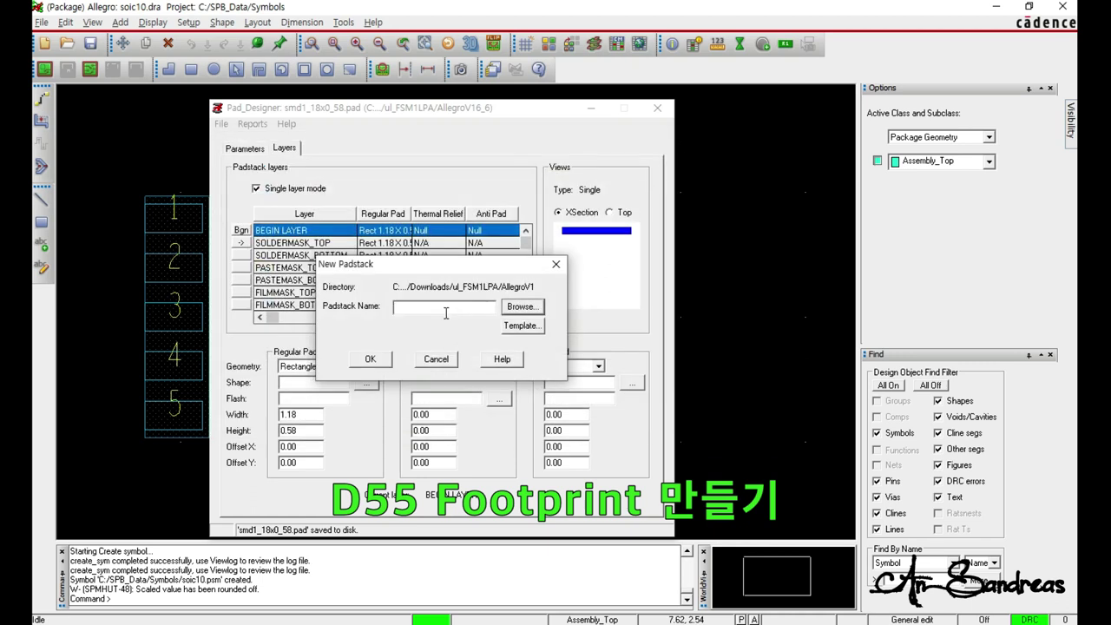
# Step: Create the new padstack in the SPB_Data Symbols folder under the name smd2_6x1_6
pyautogui.click(524, 306)
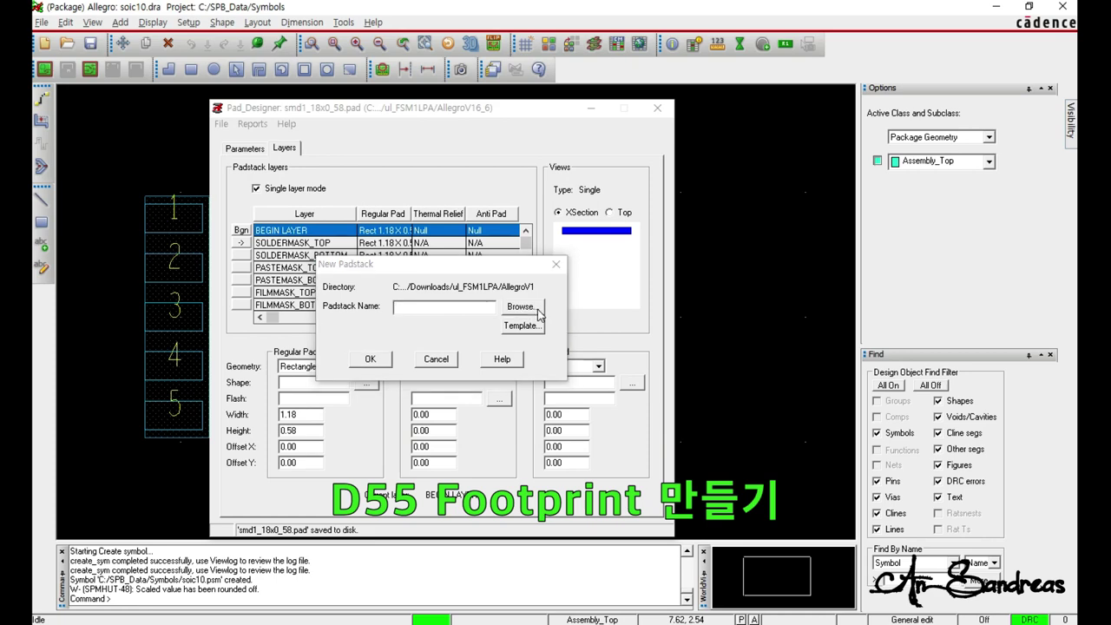
pyautogui.click(419, 365)
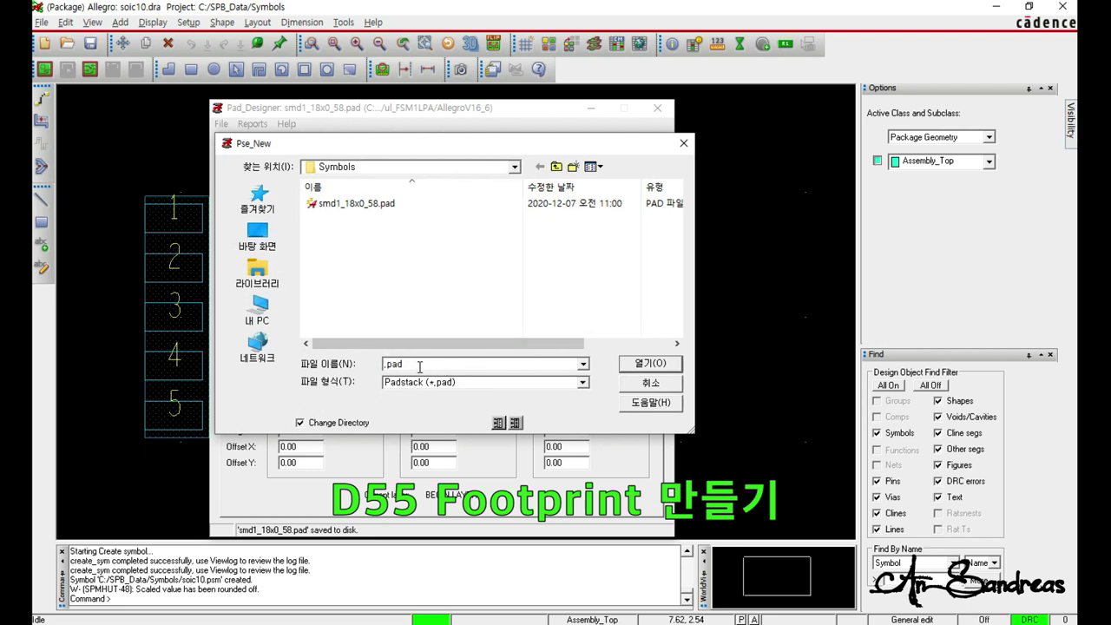
pyautogui.write('smd2_6x1_6')
pyautogui.click(666, 363)
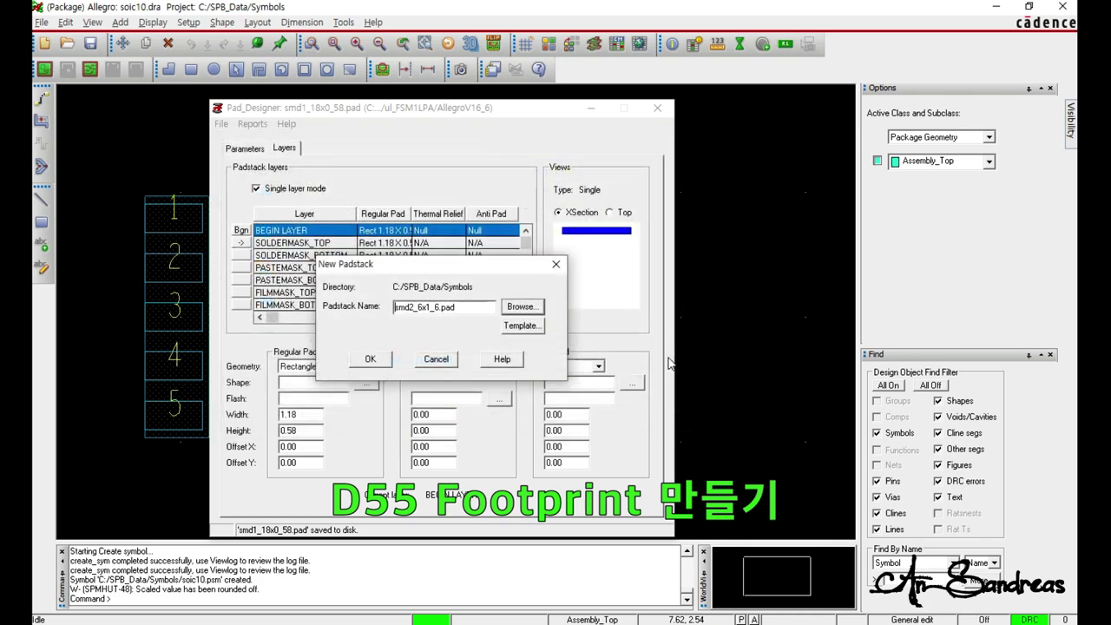
pyautogui.click(370, 359)
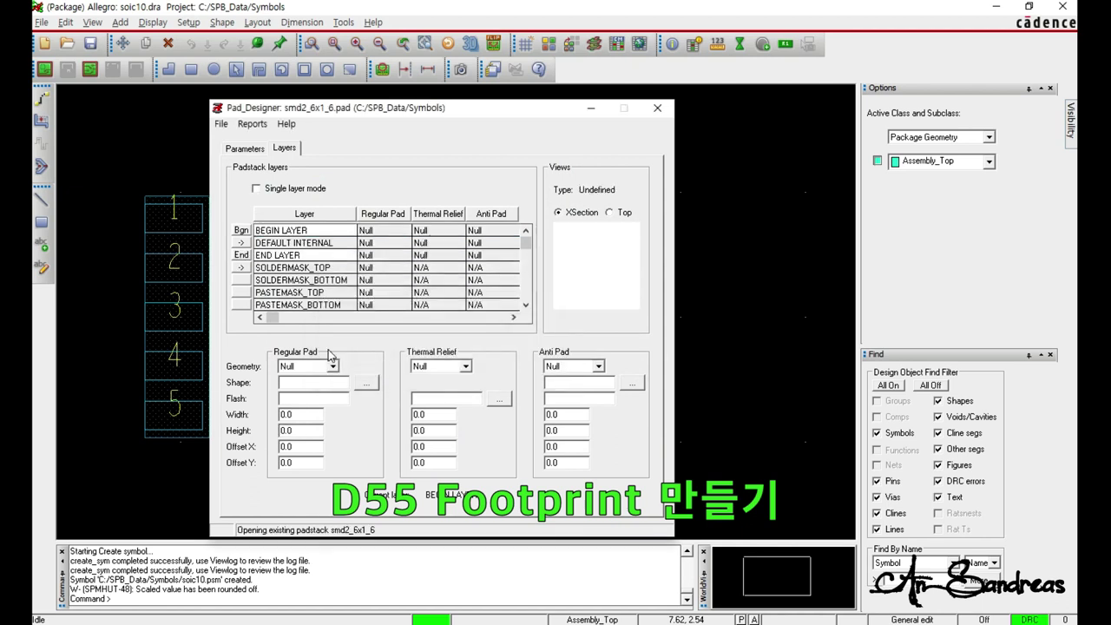
# Step: Set the padstack units to Millimeter with 2 decimal places, accepting the loss of accuracy
pyautogui.click(256, 152)
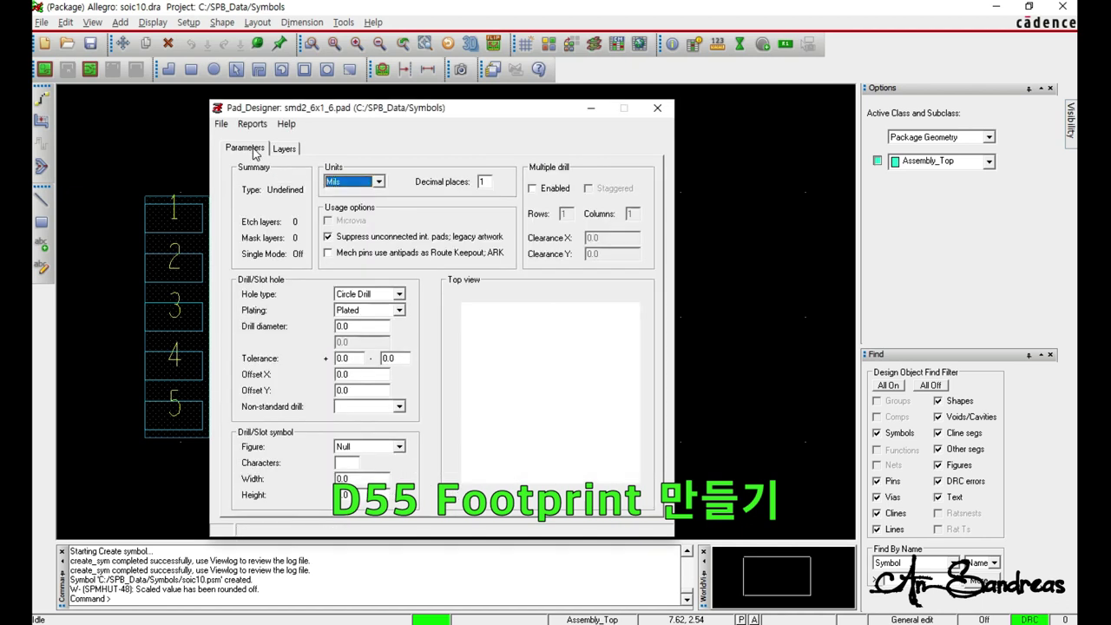
pyautogui.click(380, 182)
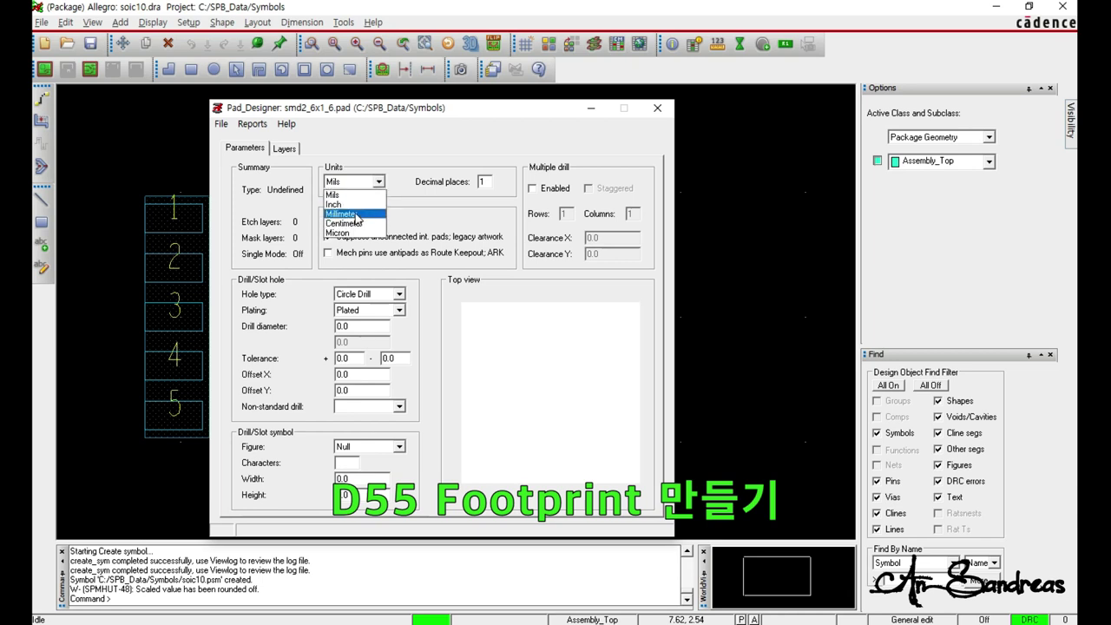
pyautogui.click(352, 214)
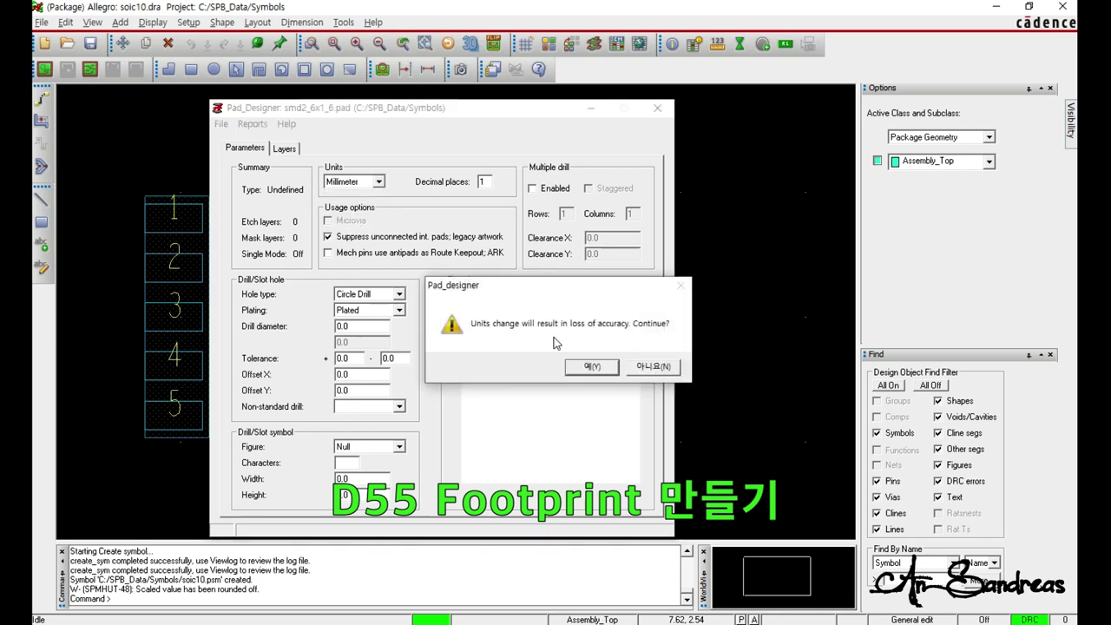
pyautogui.click(599, 370)
pyautogui.doubleClick(483, 181)
pyautogui.write('2')
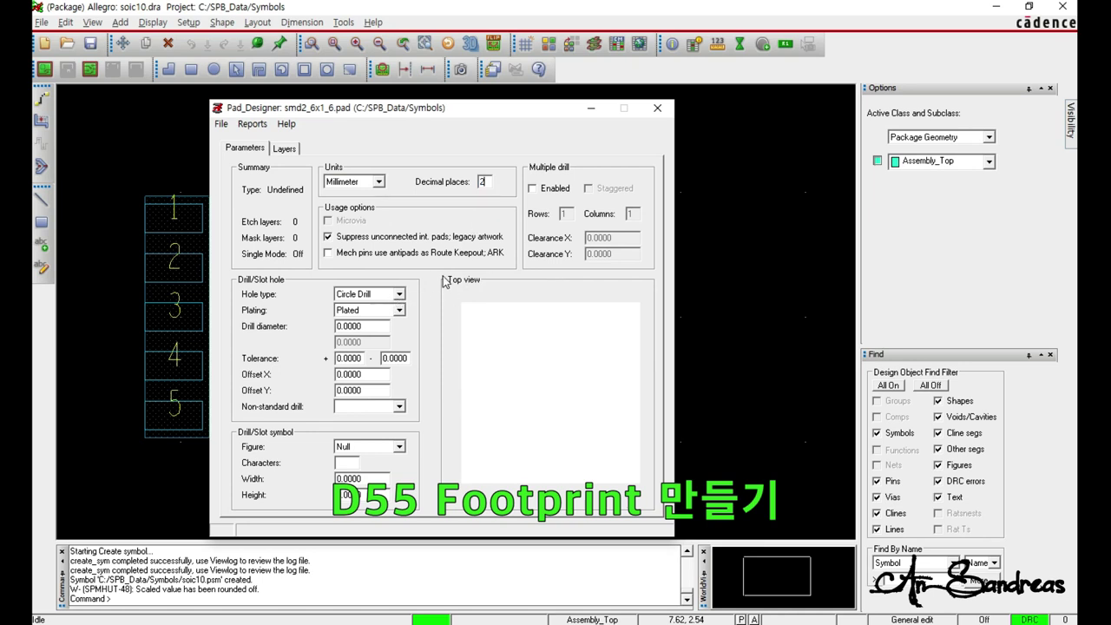
# Step: Enable single layer mode and define the BEGIN LAYER regular pad as a rectangle 2.6 mm wide and 1.6 mm high
pyautogui.click(284, 148)
pyautogui.click(257, 189)
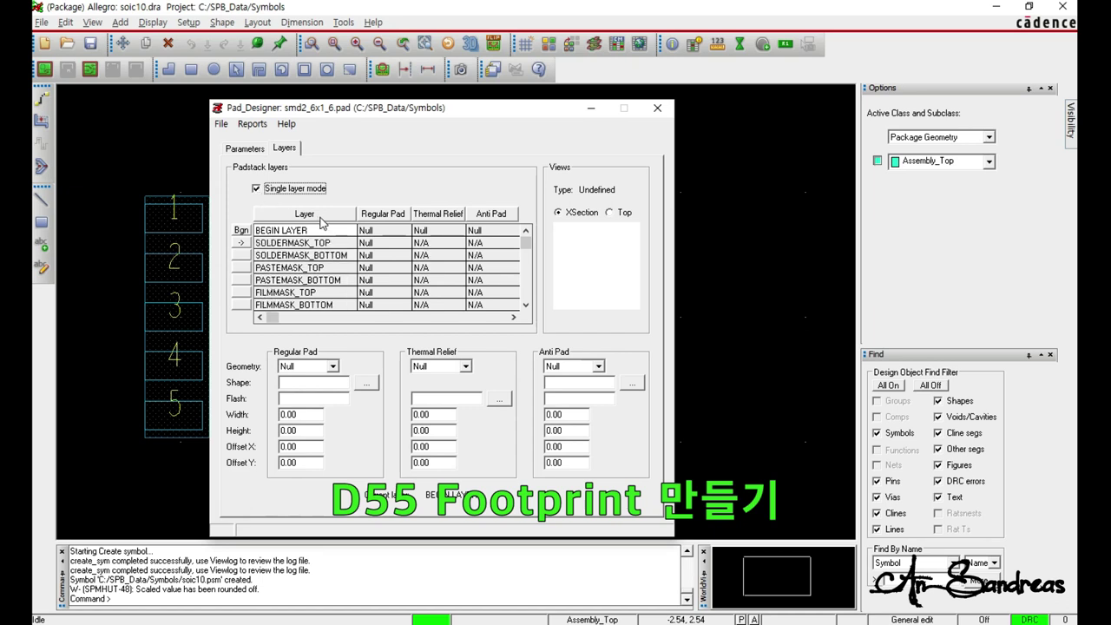
pyautogui.click(387, 231)
pyautogui.click(332, 367)
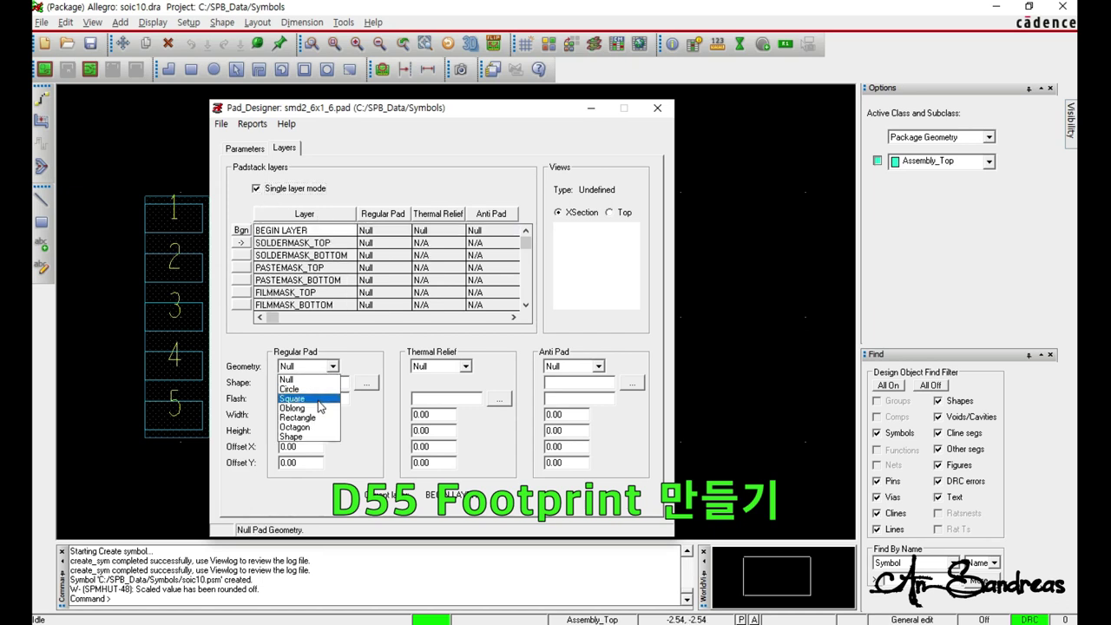
pyautogui.click(310, 414)
pyautogui.click(310, 418)
pyautogui.moveTo(311, 416); pyautogui.dragTo(240, 416)
pyautogui.write('2.6')
pyautogui.press('Tab')
pyautogui.write('1')
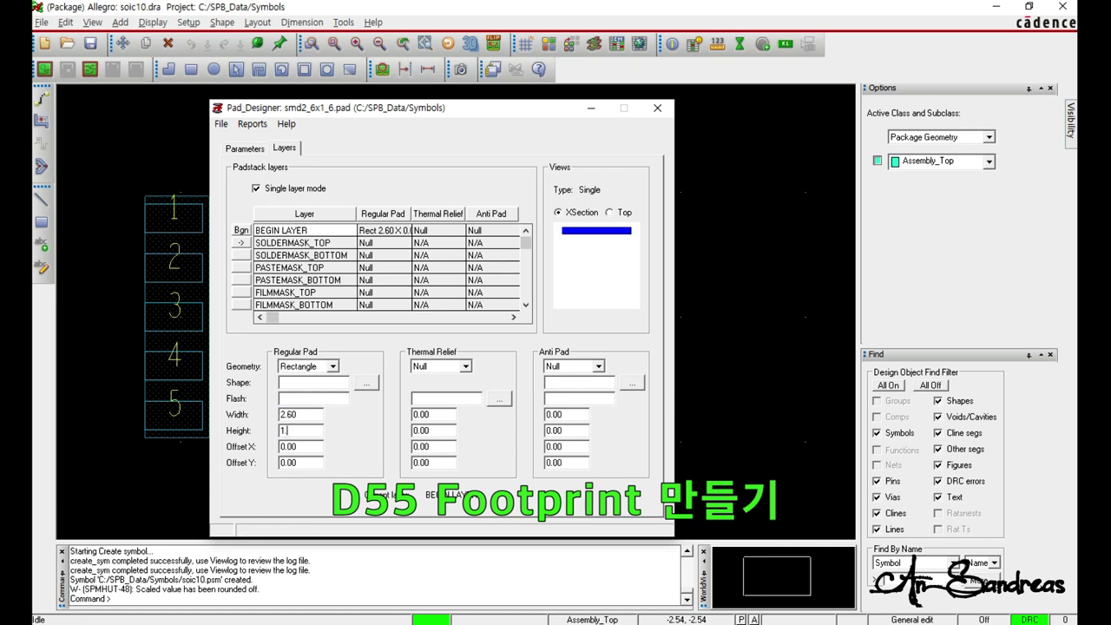
pyautogui.press('Tab')
# Step: Copy the BEGIN LAYER pad to all layers, including the soldermask and pastemask pads
pyautogui.click(244, 231)
pyautogui.rightClick(244, 231)
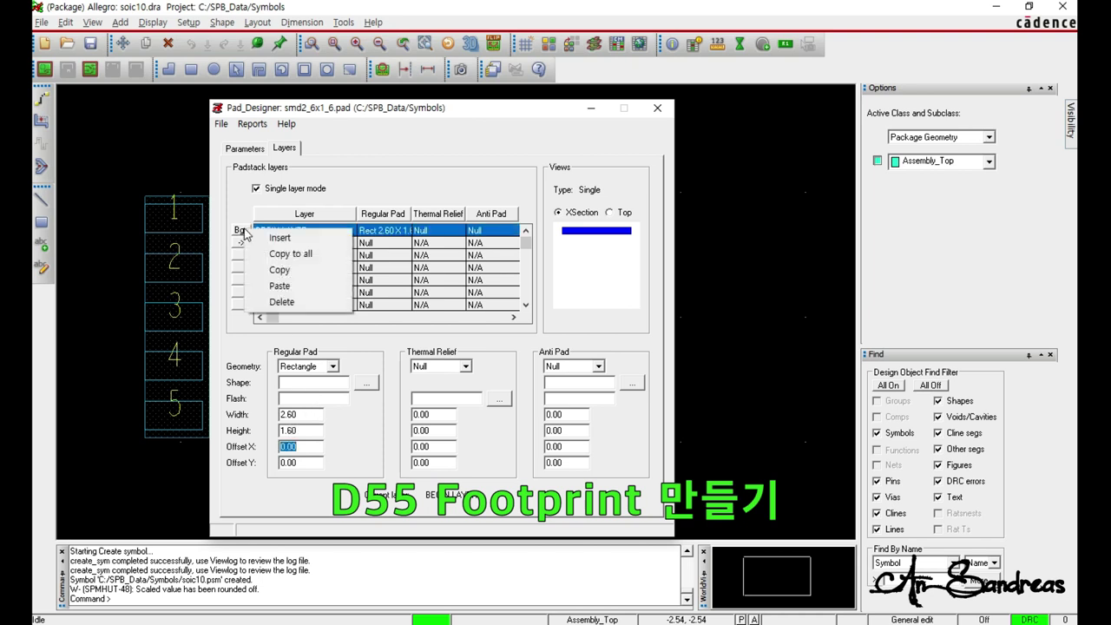
pyautogui.click(294, 256)
pyautogui.click(380, 374)
pyautogui.click(379, 390)
pyautogui.click(393, 440)
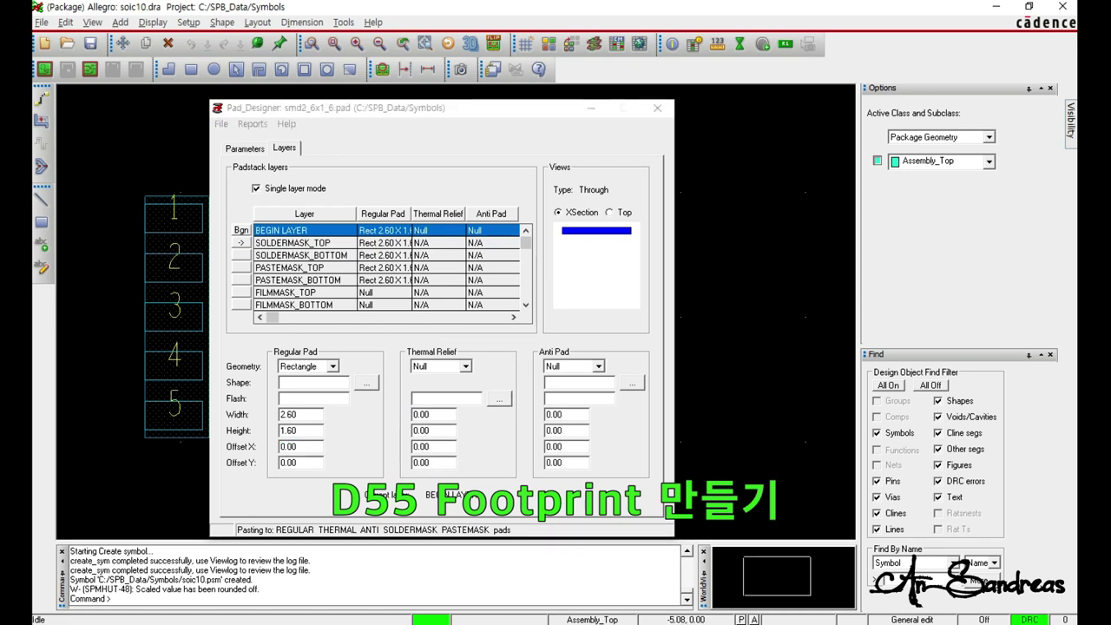
# Step: Save the padstack smd2_6x1_6, accepting the deletion of pads on other etch layers
pyautogui.click(221, 125)
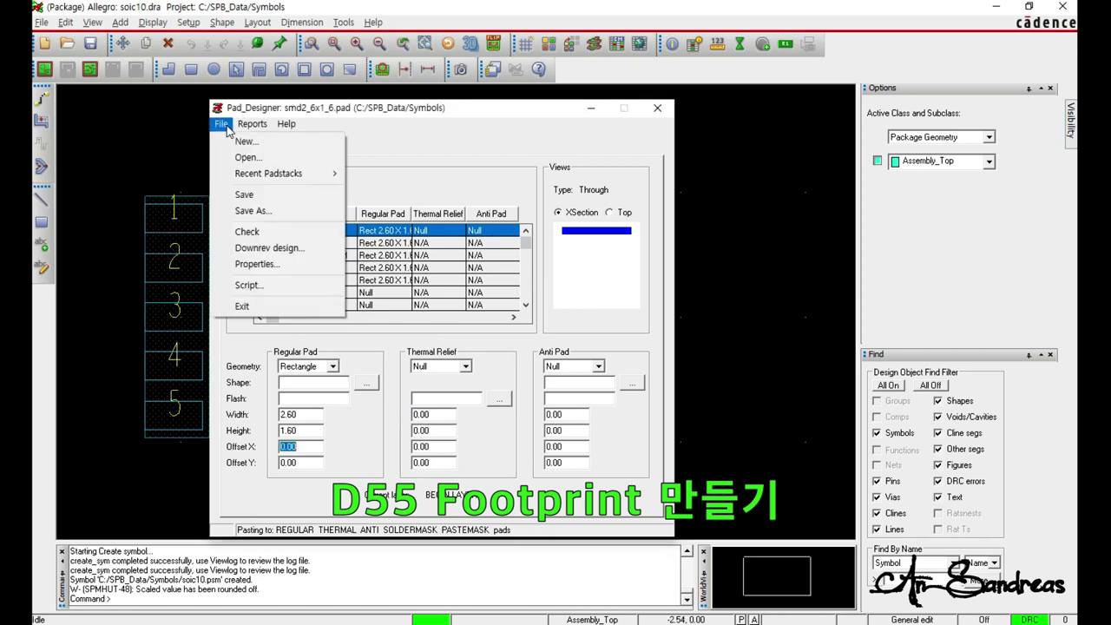
pyautogui.click(275, 196)
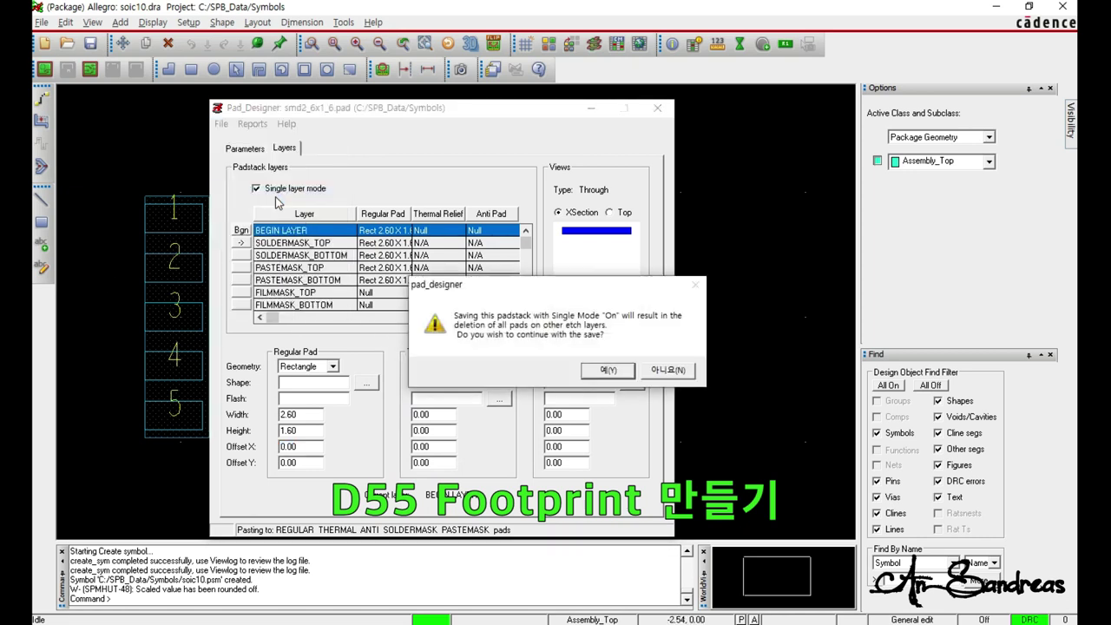
pyautogui.click(608, 371)
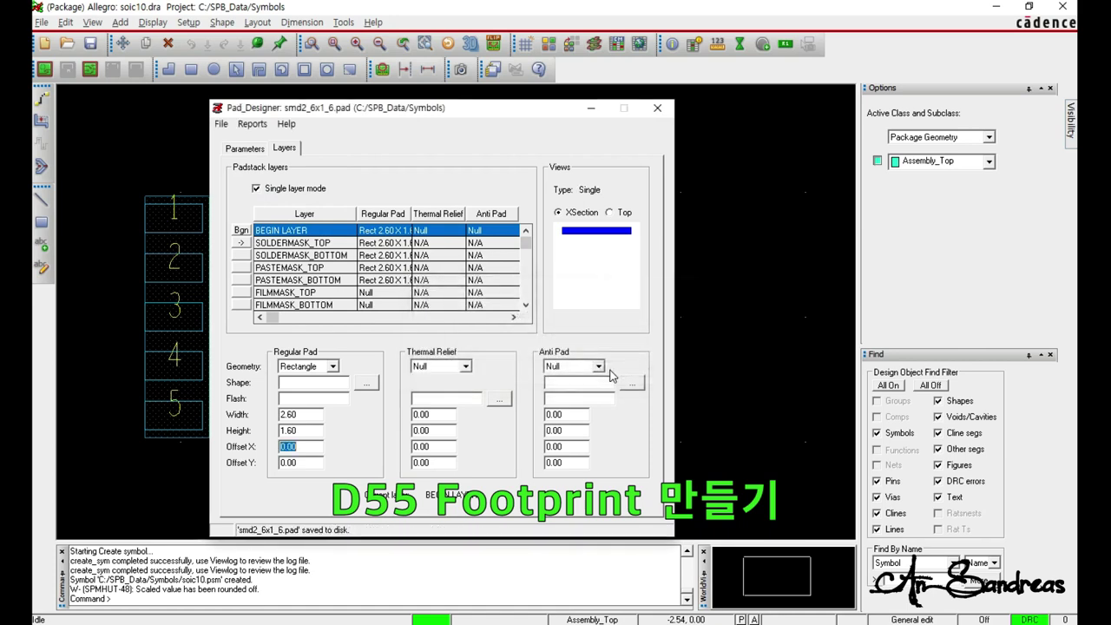
# Step: Check the Symbols folder in File Explorer for the saved padstack file smd2_6x1_6.pad
pyautogui.hotkey('alt', 'Tab')
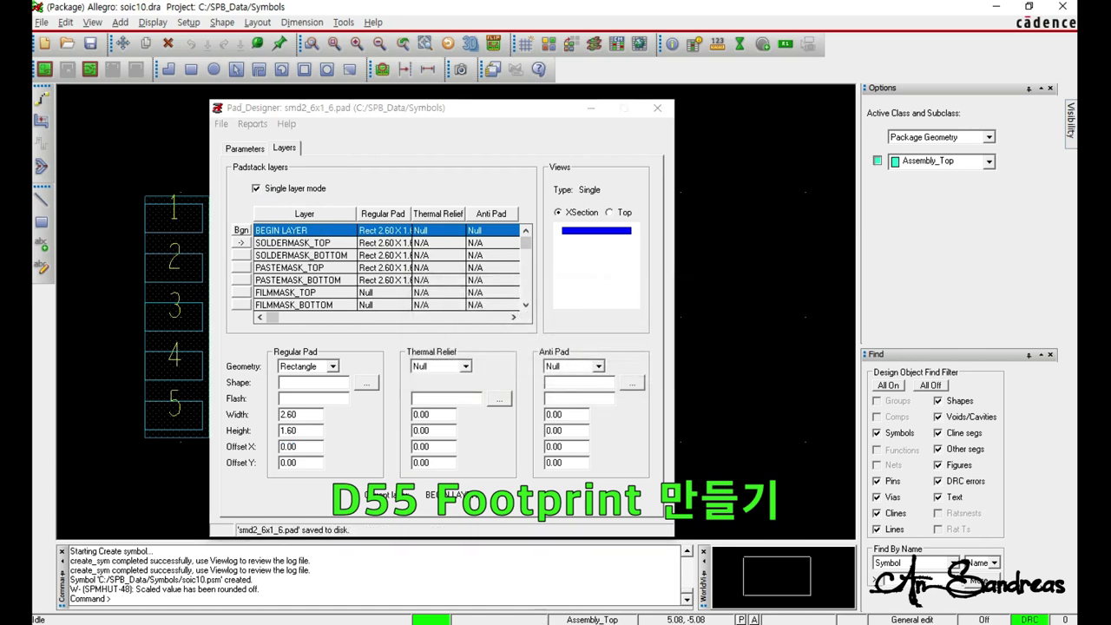
pyautogui.click(429, 351)
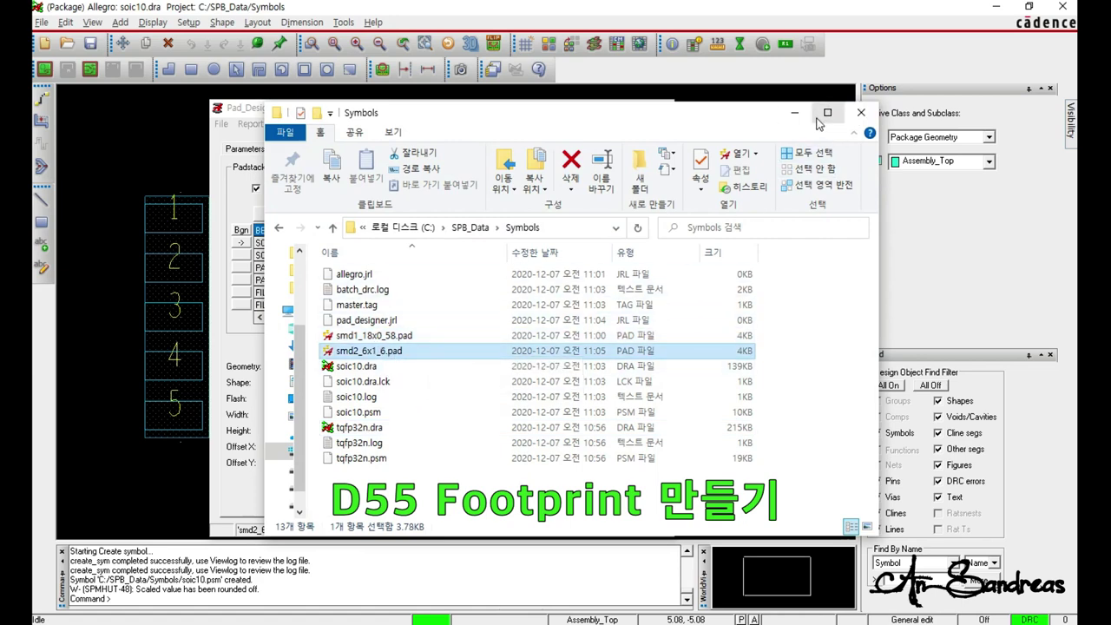
# Step: Return to Allegro, save the changes to soic10.dra and create a new package symbol drawing named d55
pyautogui.click(861, 112)
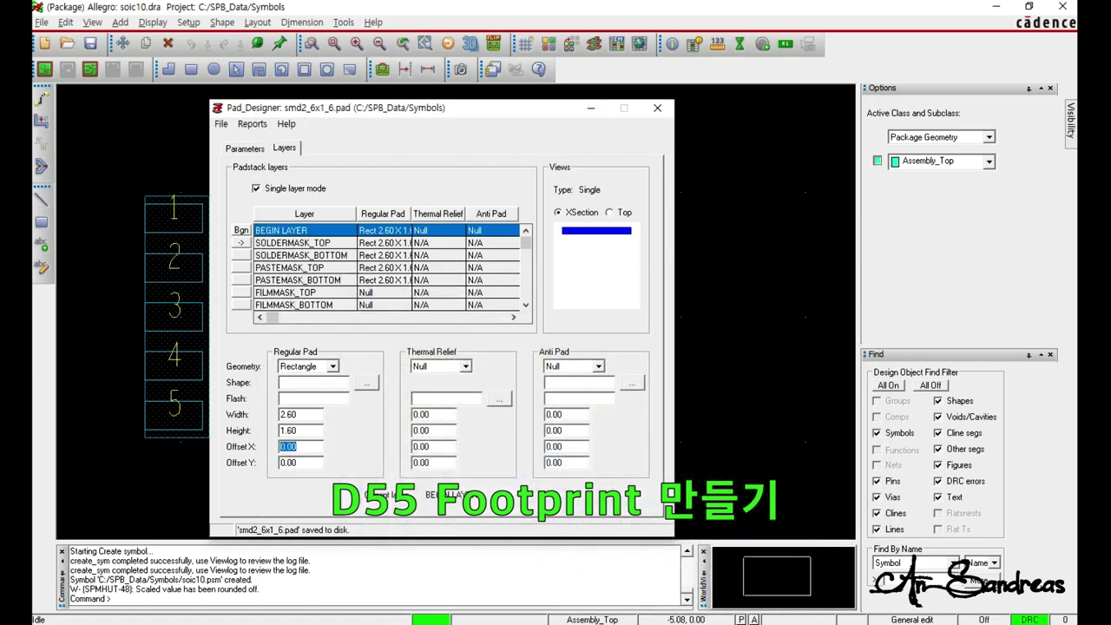
pyautogui.click(195, 198)
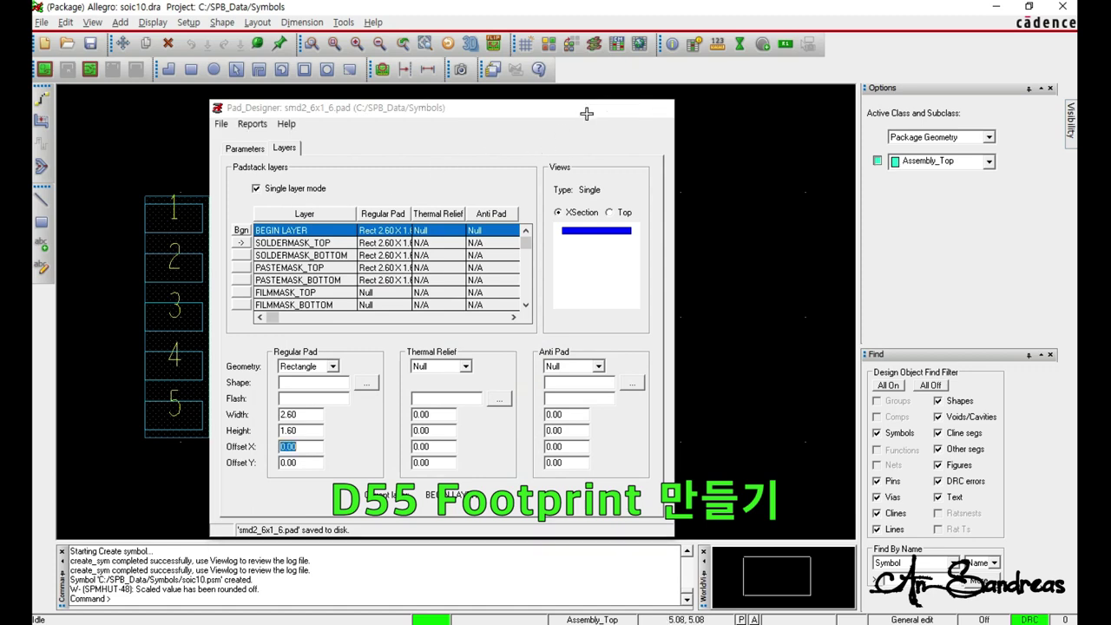
pyautogui.click(42, 23)
pyautogui.click(52, 40)
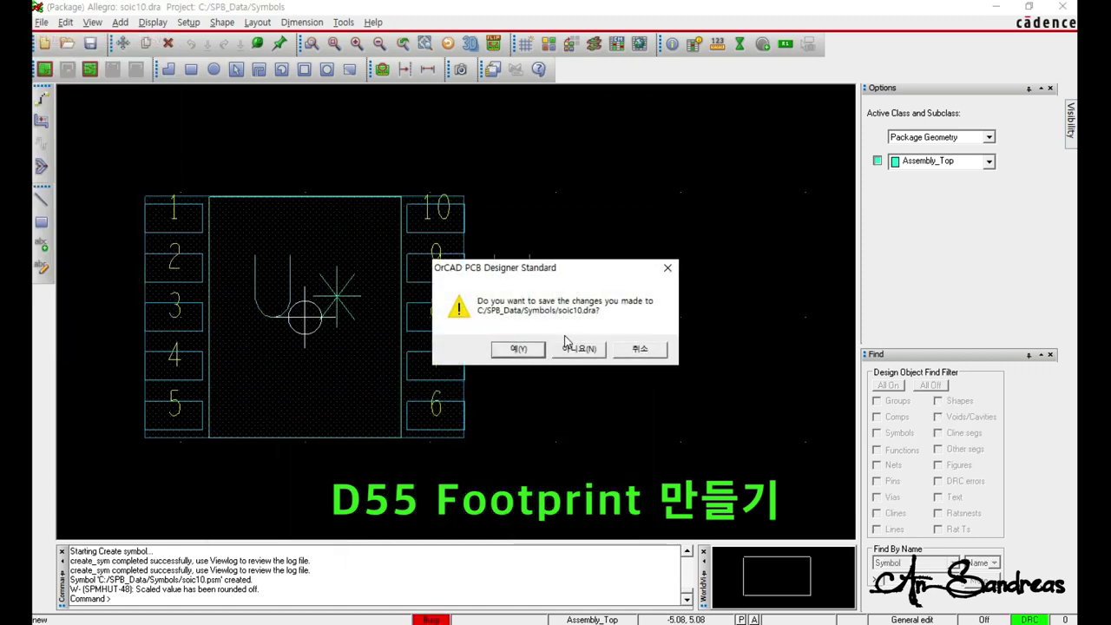
pyautogui.click(519, 349)
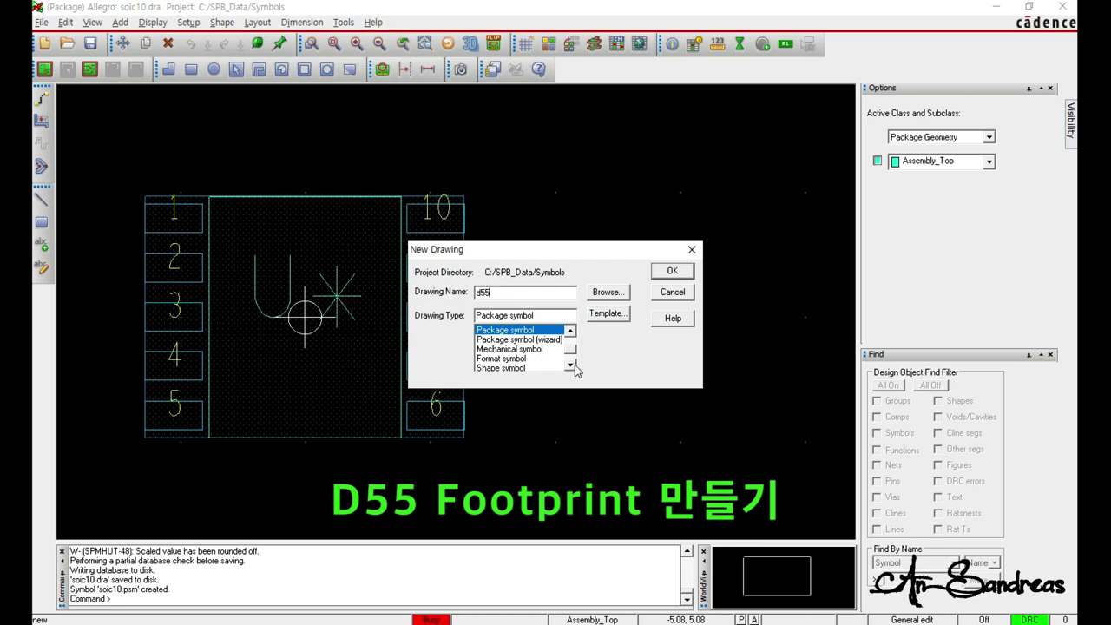
pyautogui.click(660, 271)
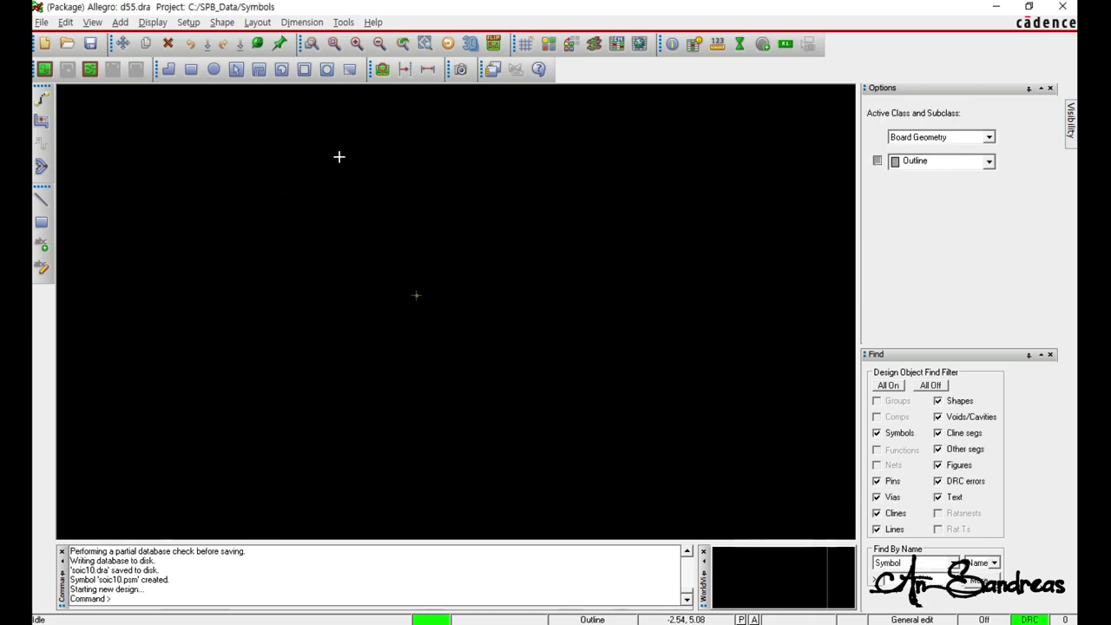
# Step: Set the design's drawing size to A4 and its extents to Left X -80 and Lower Y -80, and apply the parameters
pyautogui.click(189, 21)
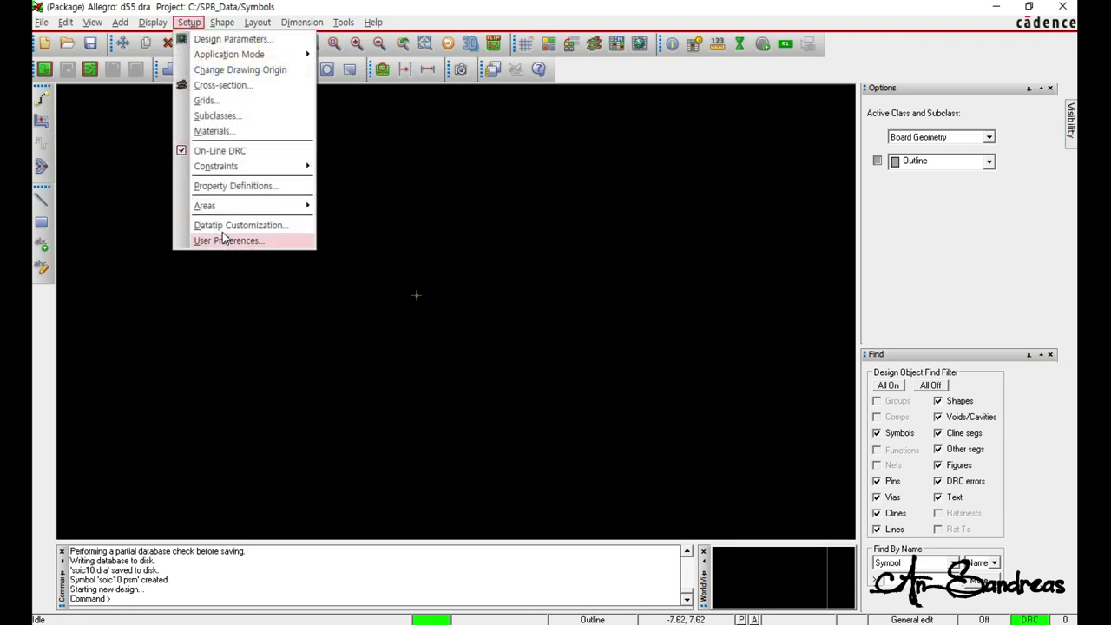
pyautogui.click(228, 39)
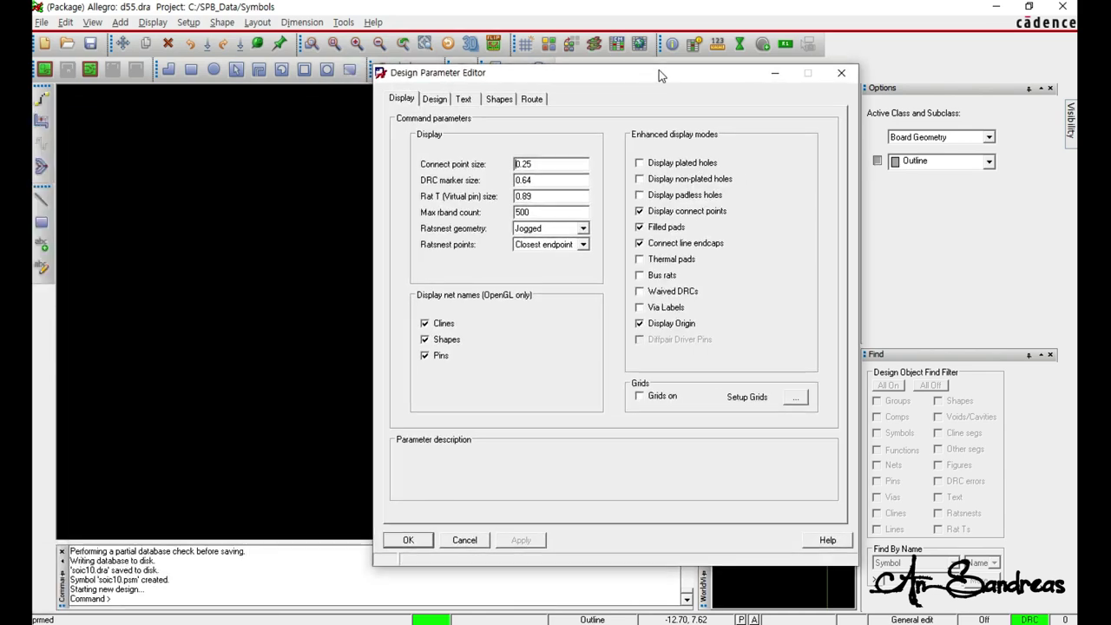
pyautogui.moveTo(659, 69); pyautogui.dragTo(750, 70)
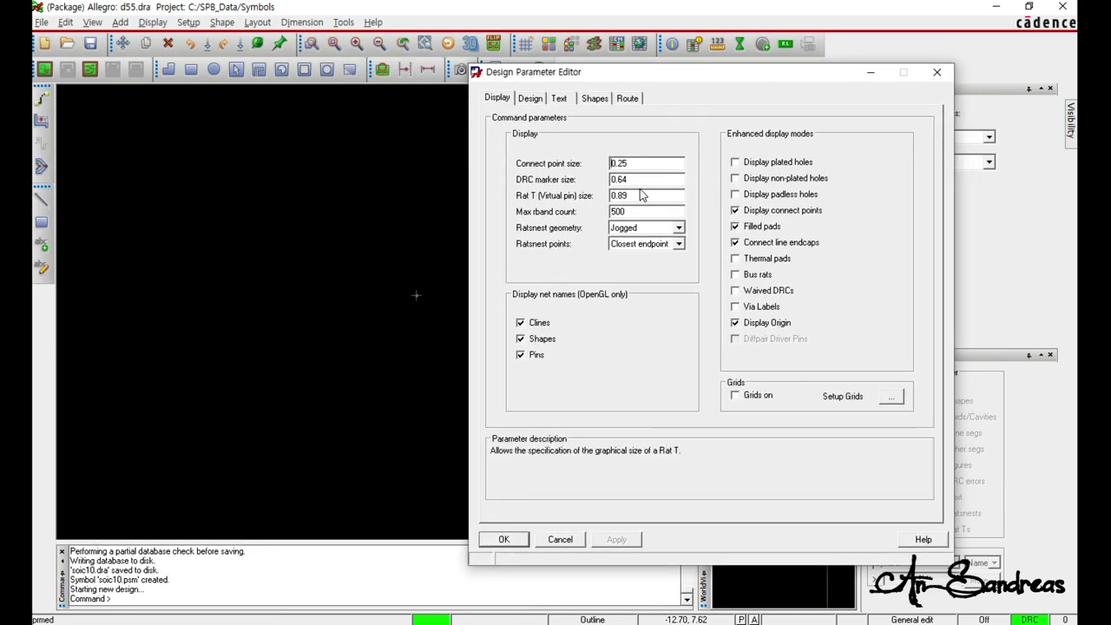
pyautogui.click(532, 99)
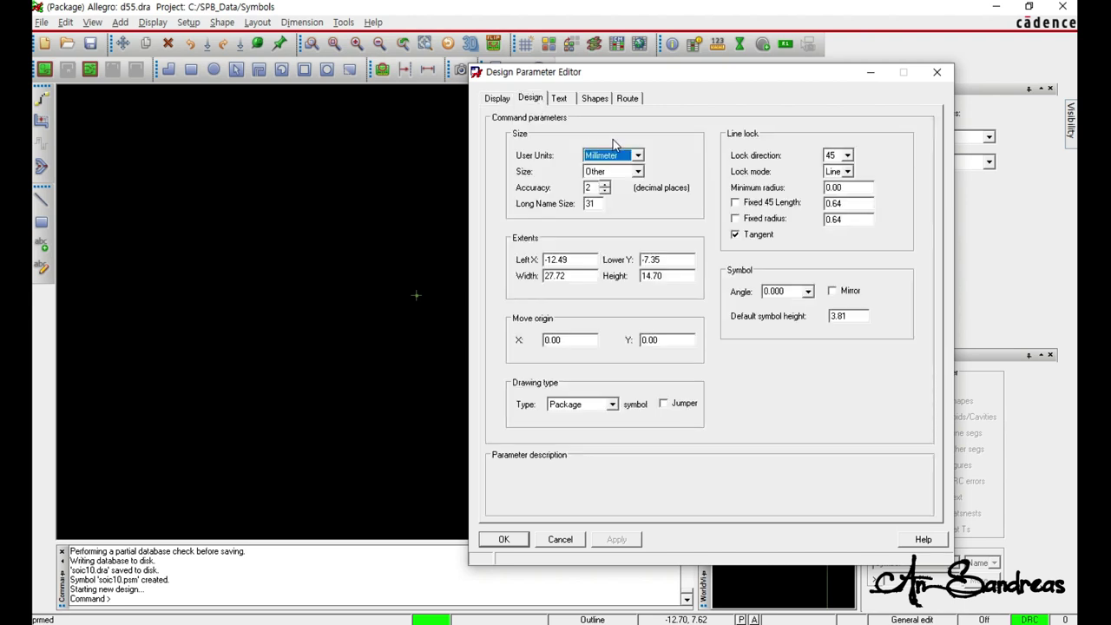
pyautogui.click(637, 172)
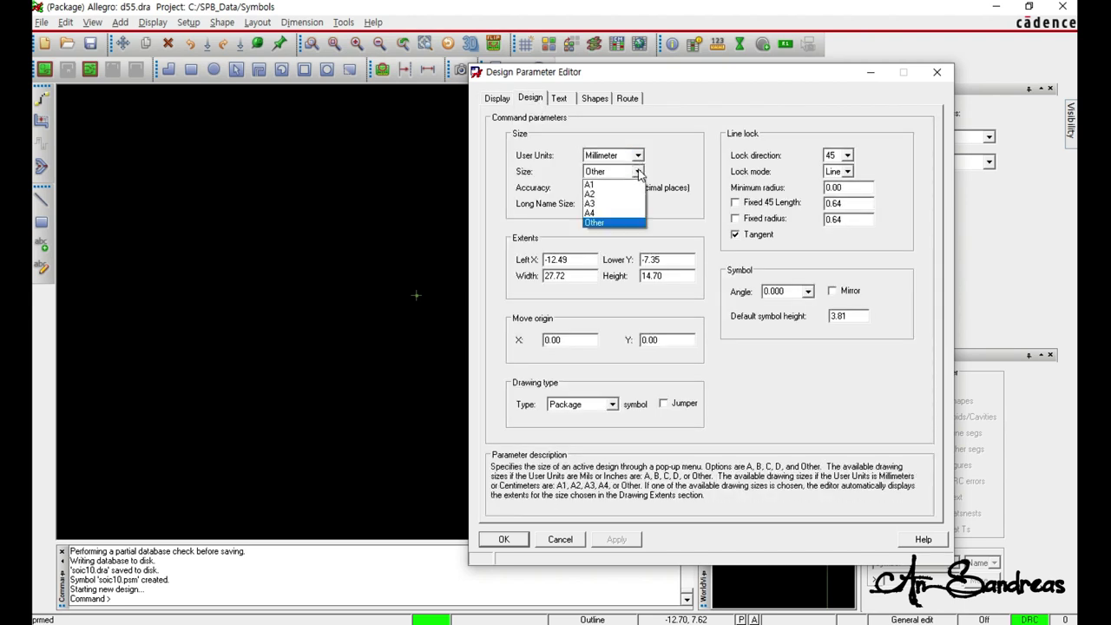
pyautogui.click(617, 213)
pyautogui.moveTo(586, 259); pyautogui.dragTo(518, 263)
pyautogui.write('-80.00')
pyautogui.press('Tab')
pyautogui.write('-80.00')
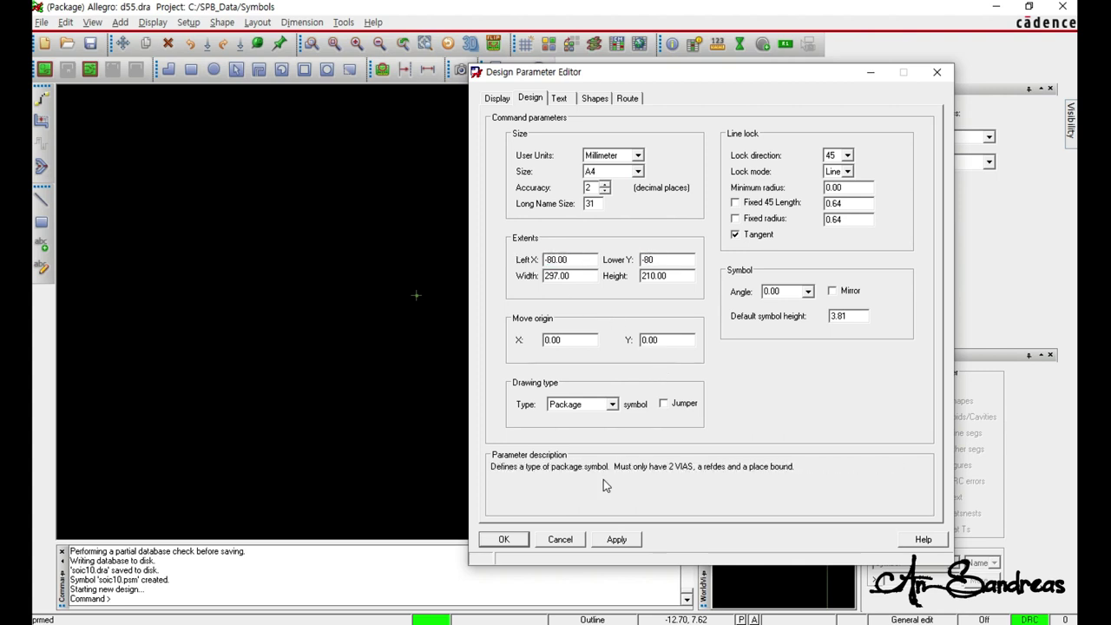
pyautogui.click(615, 540)
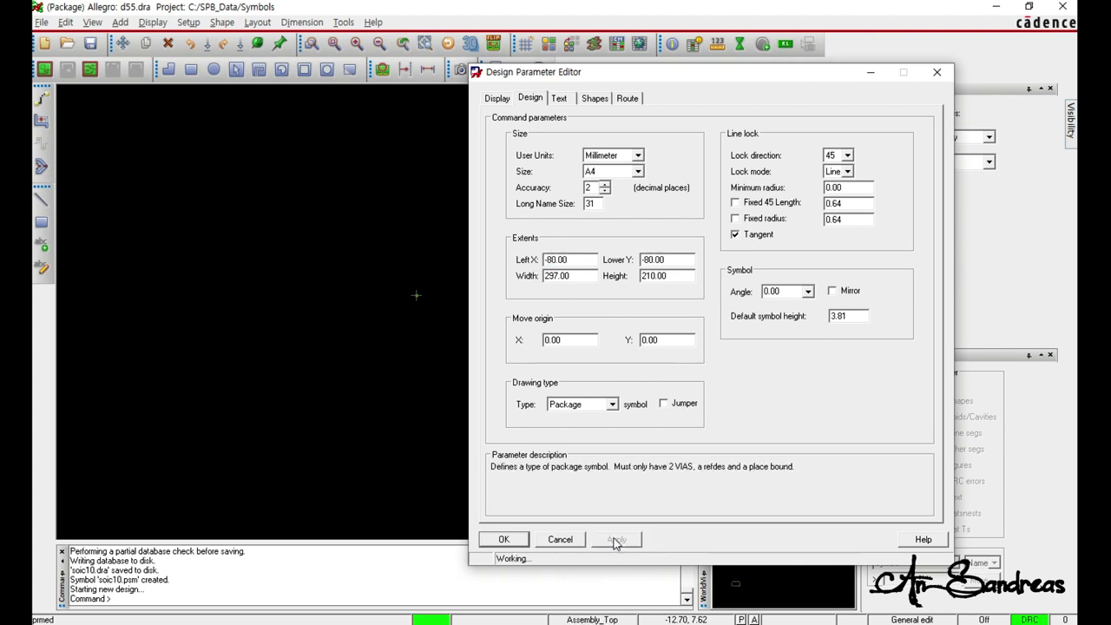
pyautogui.click(505, 540)
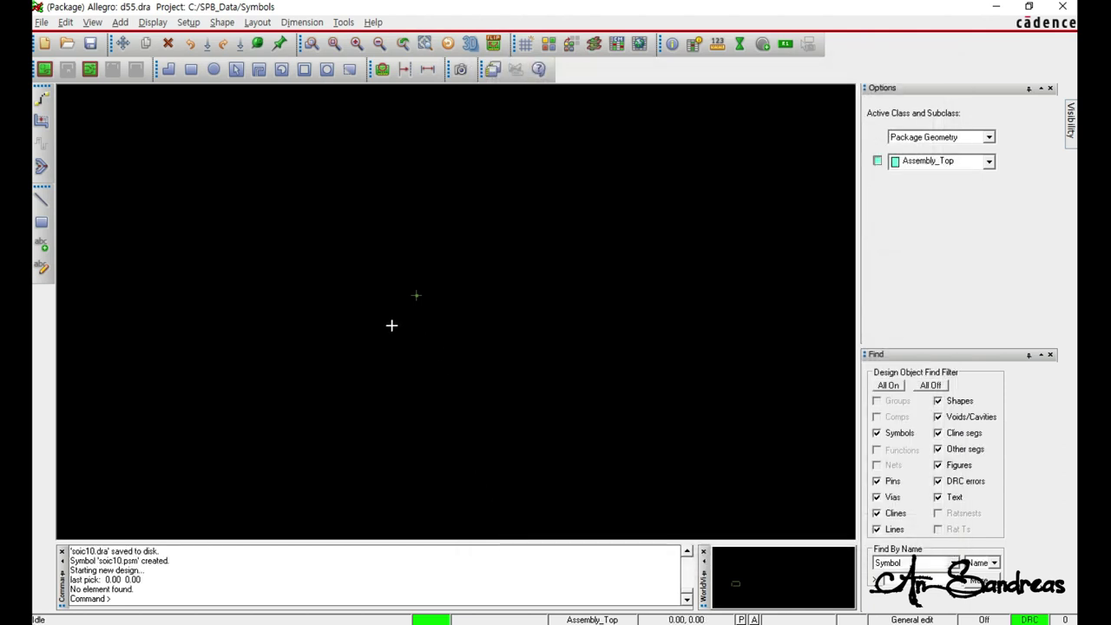
# Step: Display the grid and choose the Smd2_6X1_6 padstack for adding connect pins
pyautogui.click(526, 44)
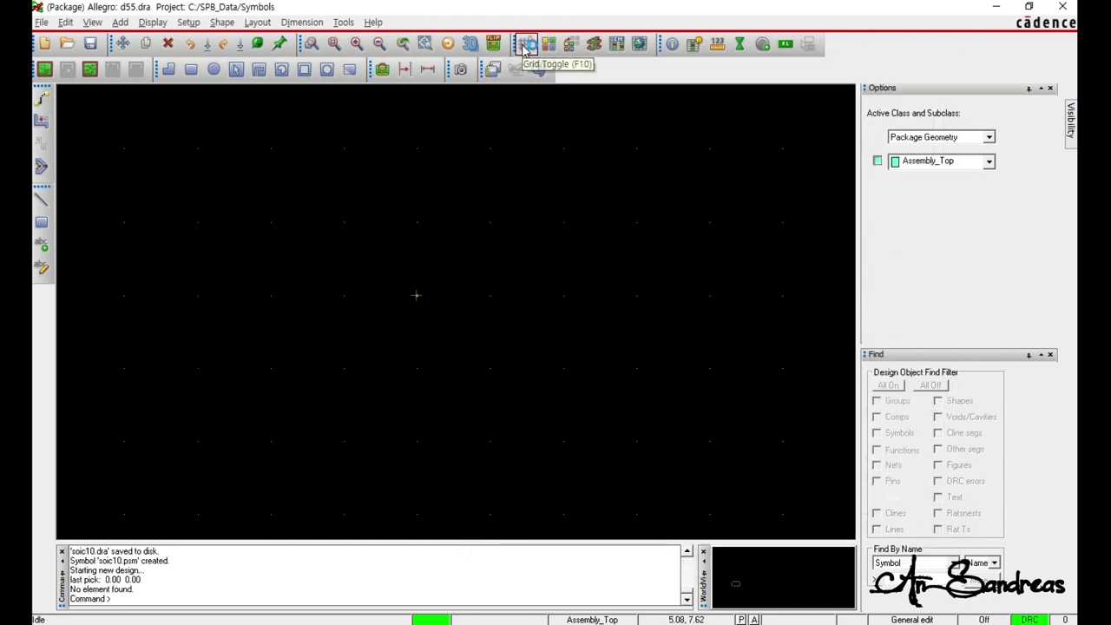
pyautogui.click(399, 286)
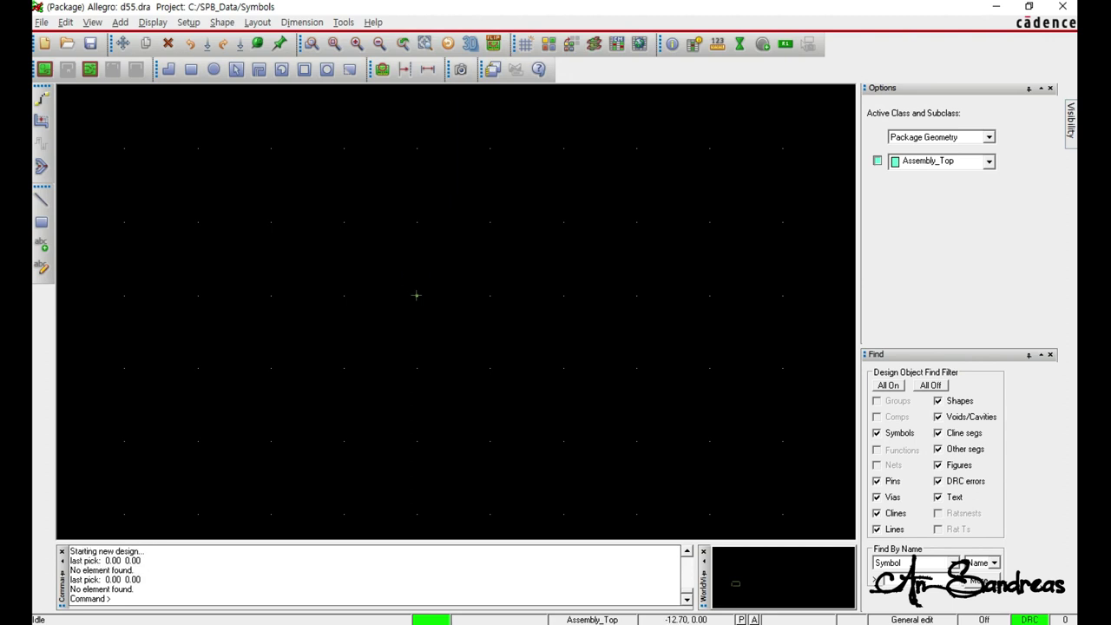
pyautogui.click(258, 22)
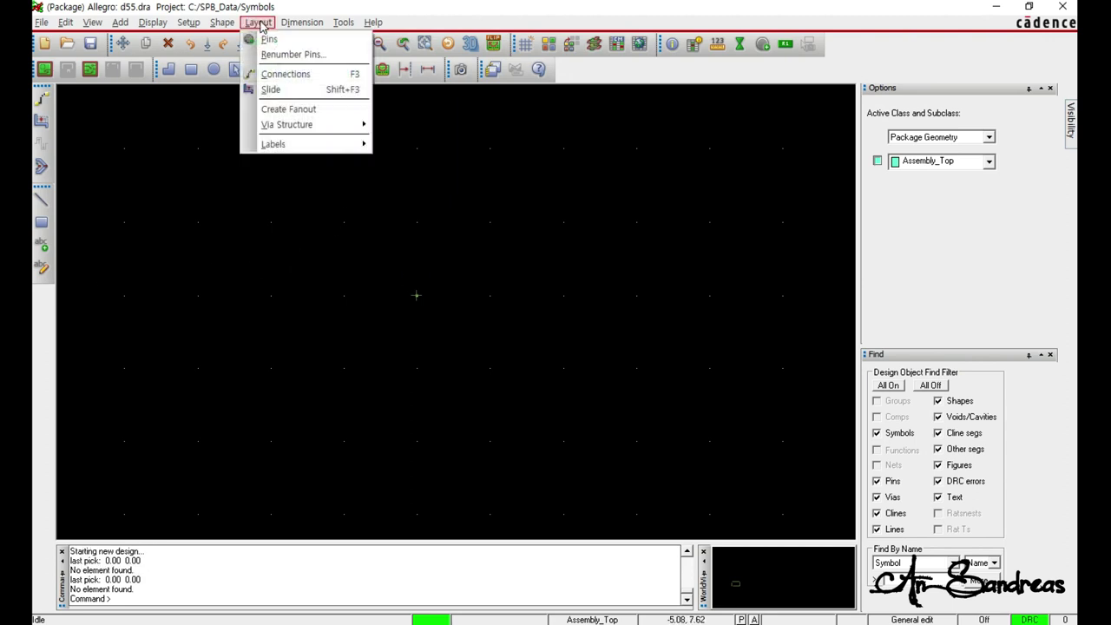
pyautogui.click(269, 41)
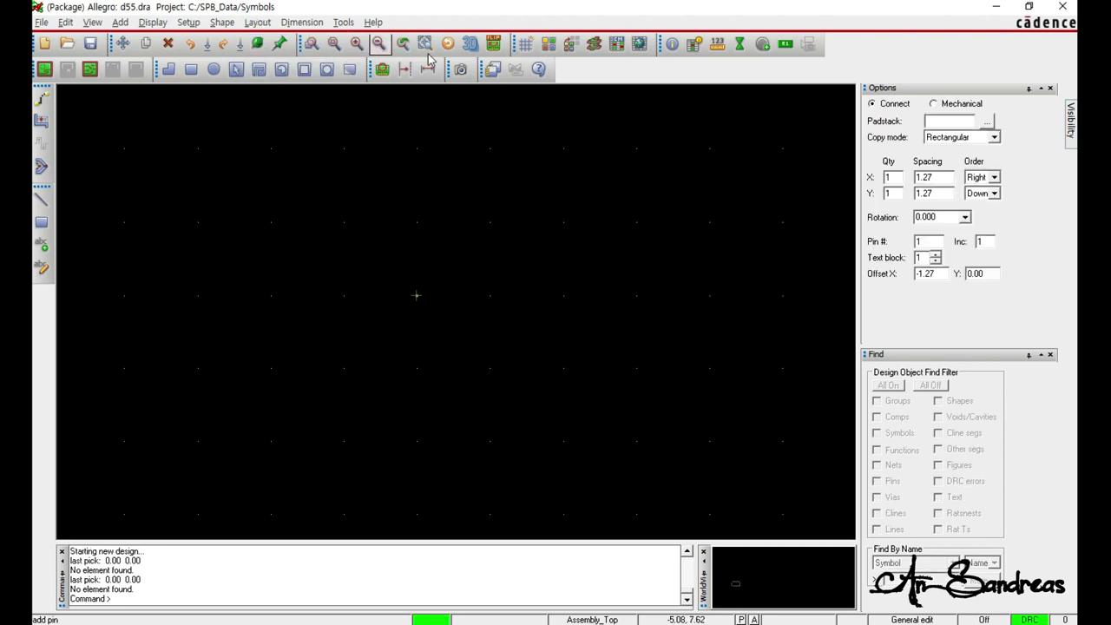
pyautogui.click(987, 124)
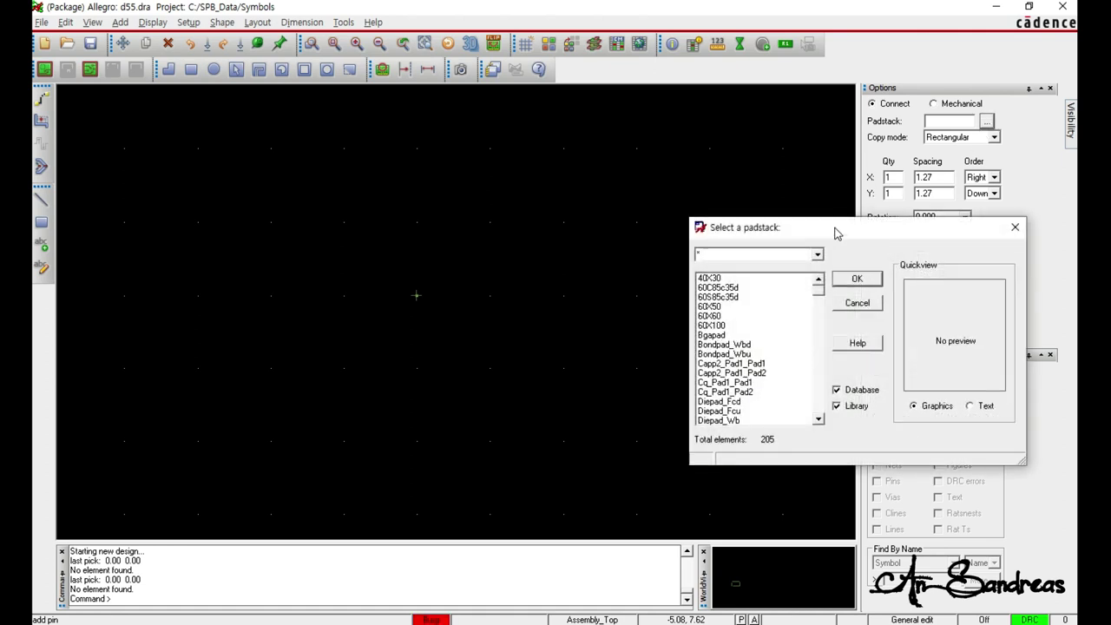
pyautogui.moveTo(835, 228); pyautogui.dragTo(672, 227)
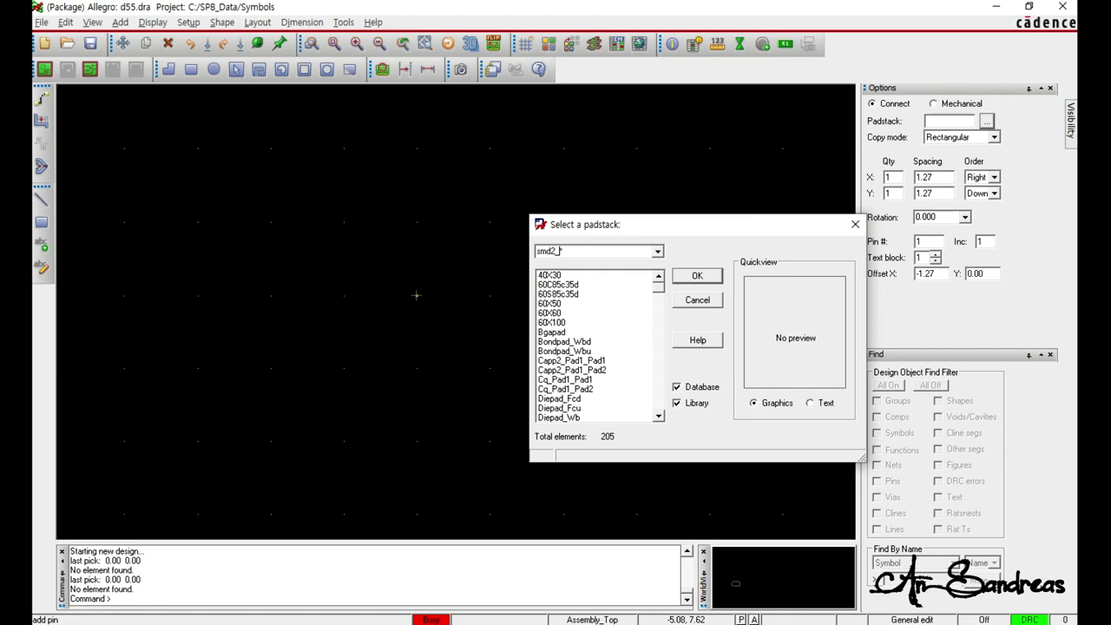
pyautogui.write('smd2_6')
pyautogui.click(568, 276)
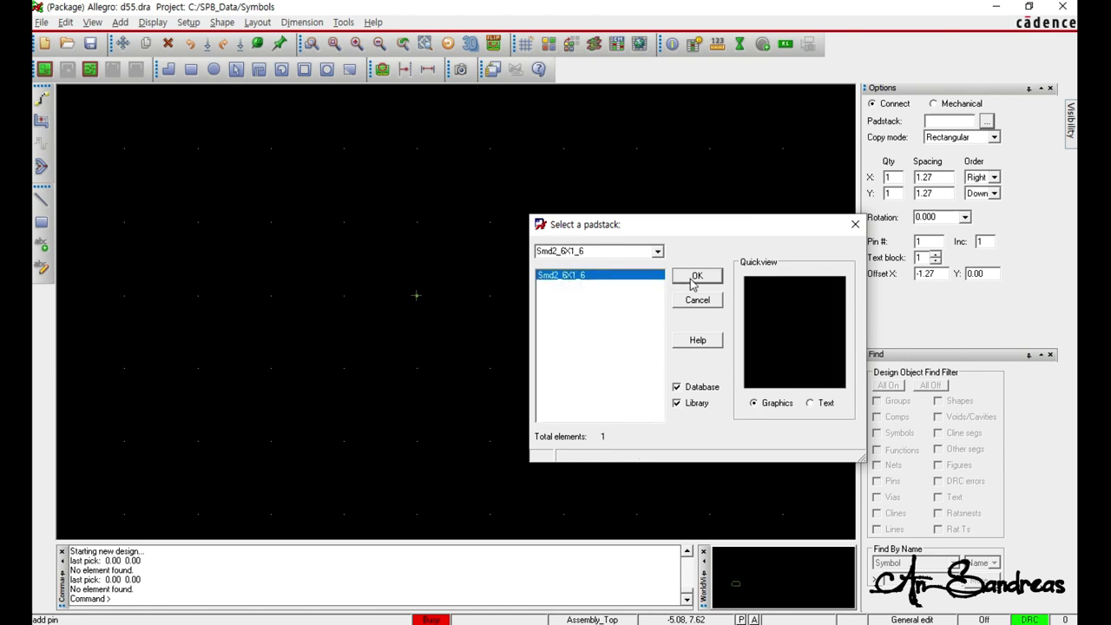
pyautogui.click(697, 275)
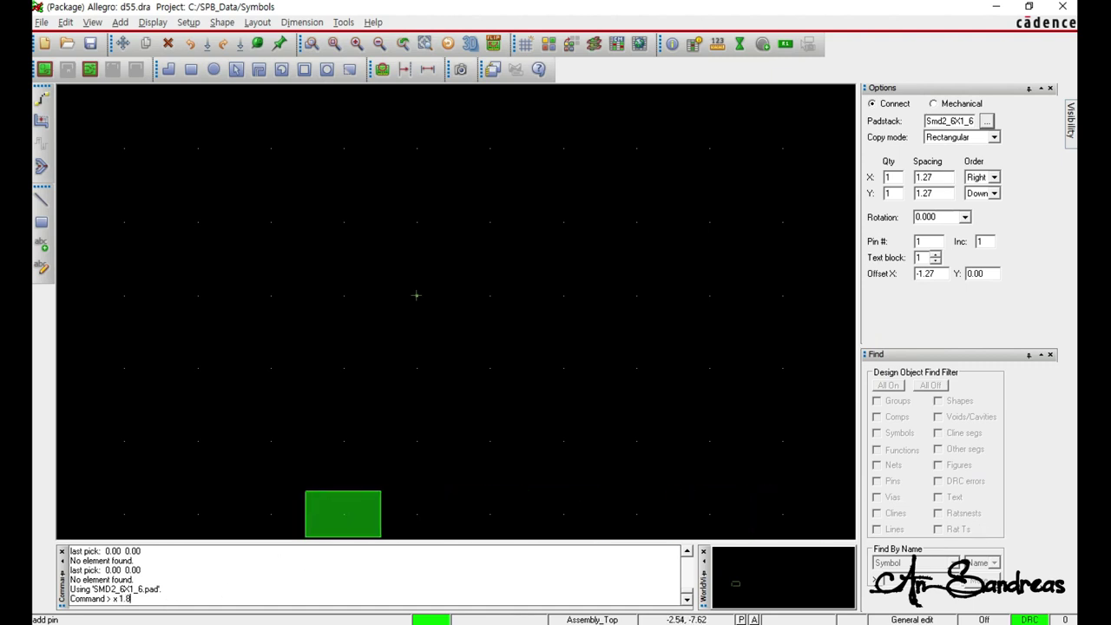
# Step: Place pin 1 at (1.8, 0) and pin 2 at (-1.8, 0), and finish adding pins
pyautogui.press('Return')
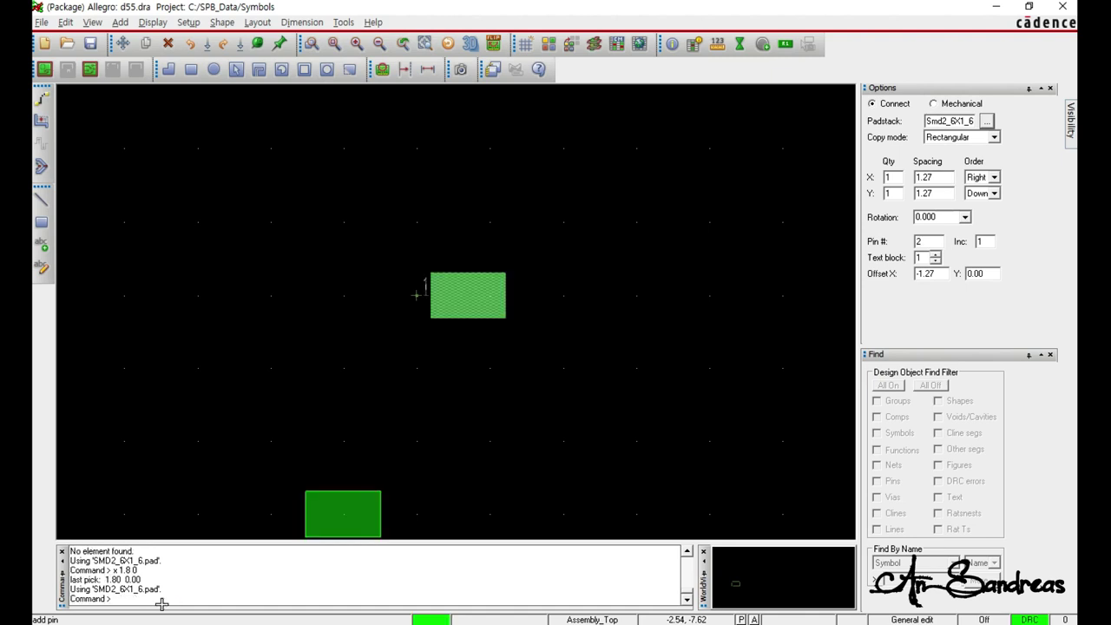
pyautogui.write('x -1.8 0')
pyautogui.press('Return')
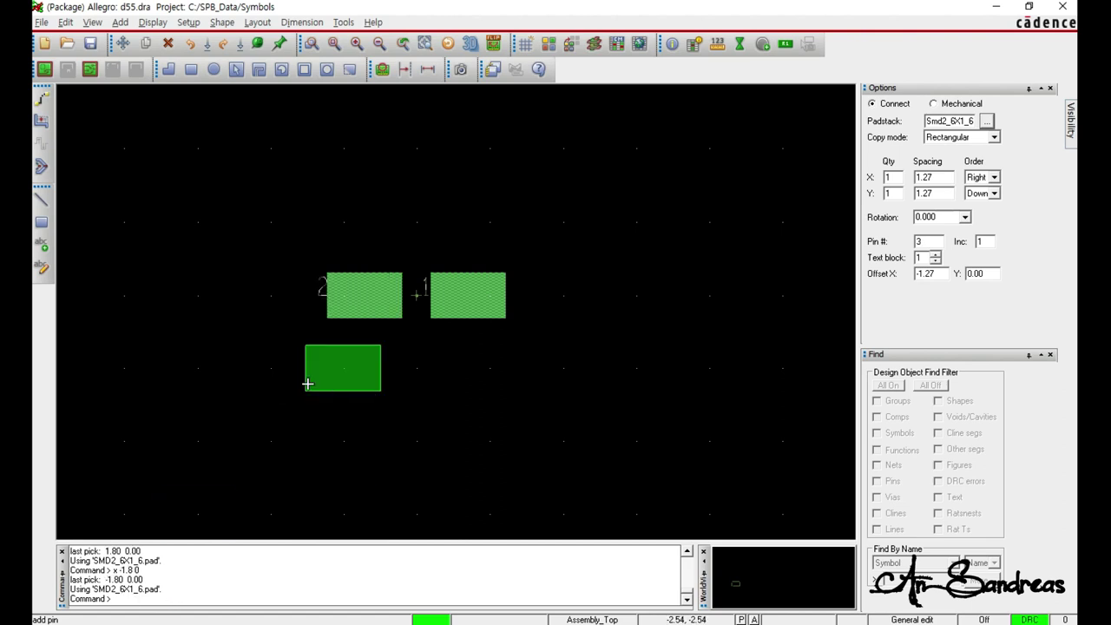
pyautogui.rightClick(553, 217)
pyautogui.click(578, 225)
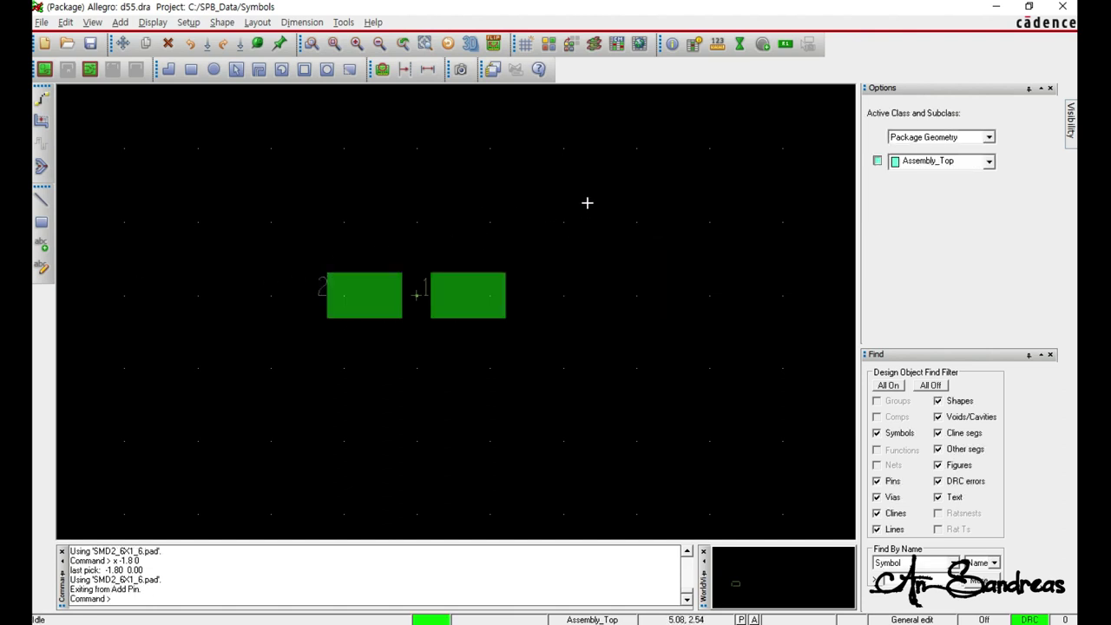
# Step: Set the Non-Etch grid spacing to 0.5 mm in both x and y
pyautogui.rightClick(544, 200)
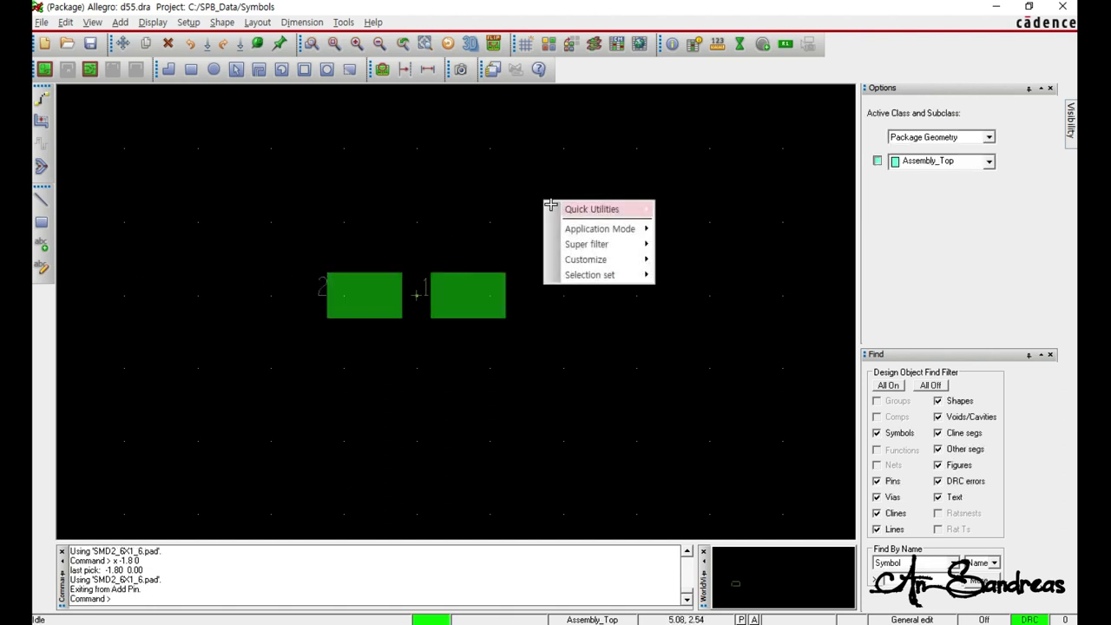
pyautogui.moveTo(599, 209)
pyautogui.click(679, 240)
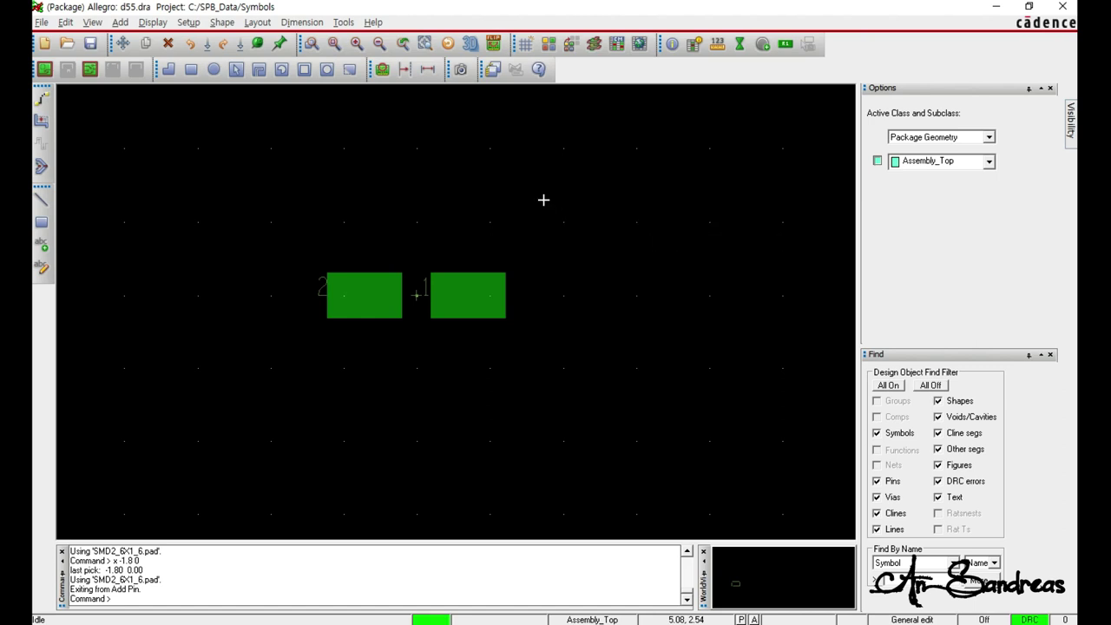
pyautogui.moveTo(406, 153); pyautogui.dragTo(676, 119)
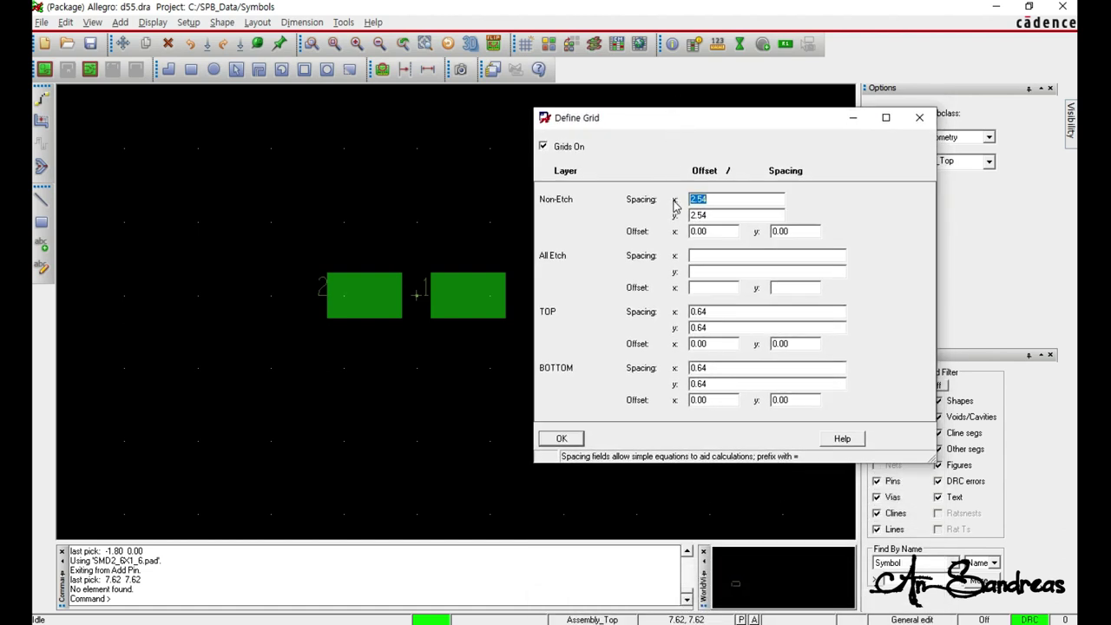
pyautogui.write('0.5')
pyautogui.press('Tab')
pyautogui.write('0.')
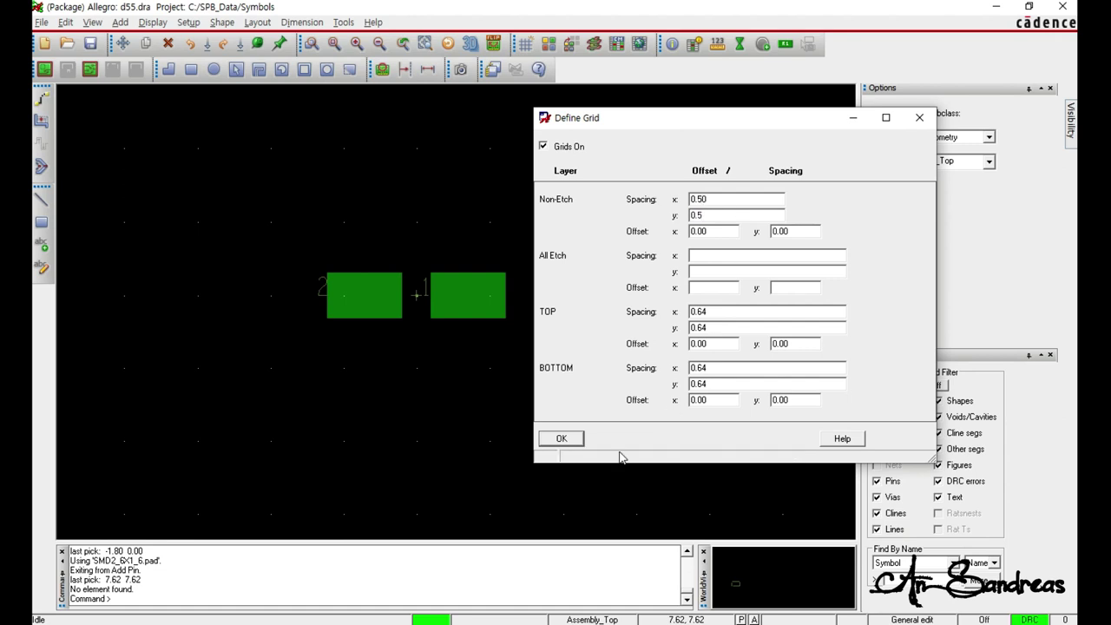
pyautogui.click(562, 438)
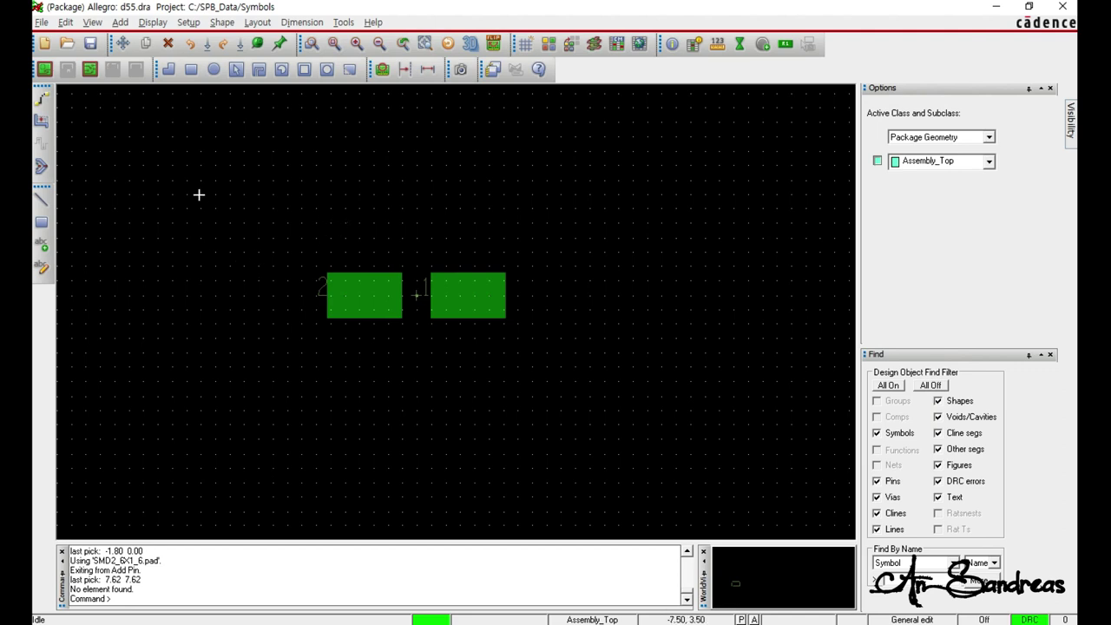
# Step: Start the Assembly_Top outline with a 0.20 wide line from (-2.5, 1) up to (-2.5, 2.5)
pyautogui.click(120, 22)
pyautogui.click(134, 39)
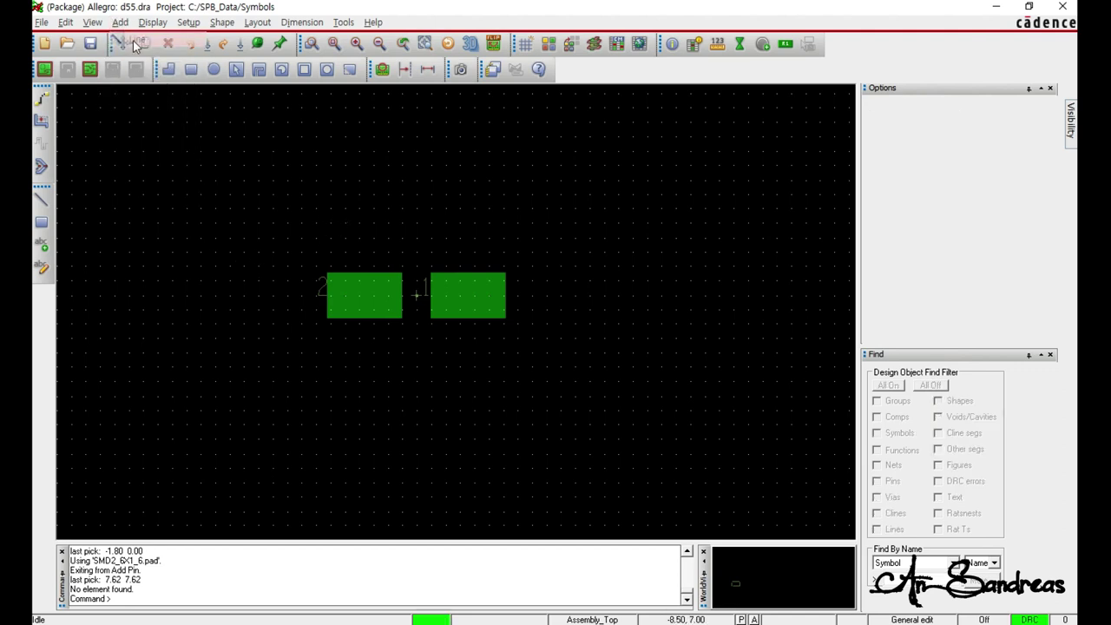
pyautogui.doubleClick(961, 225)
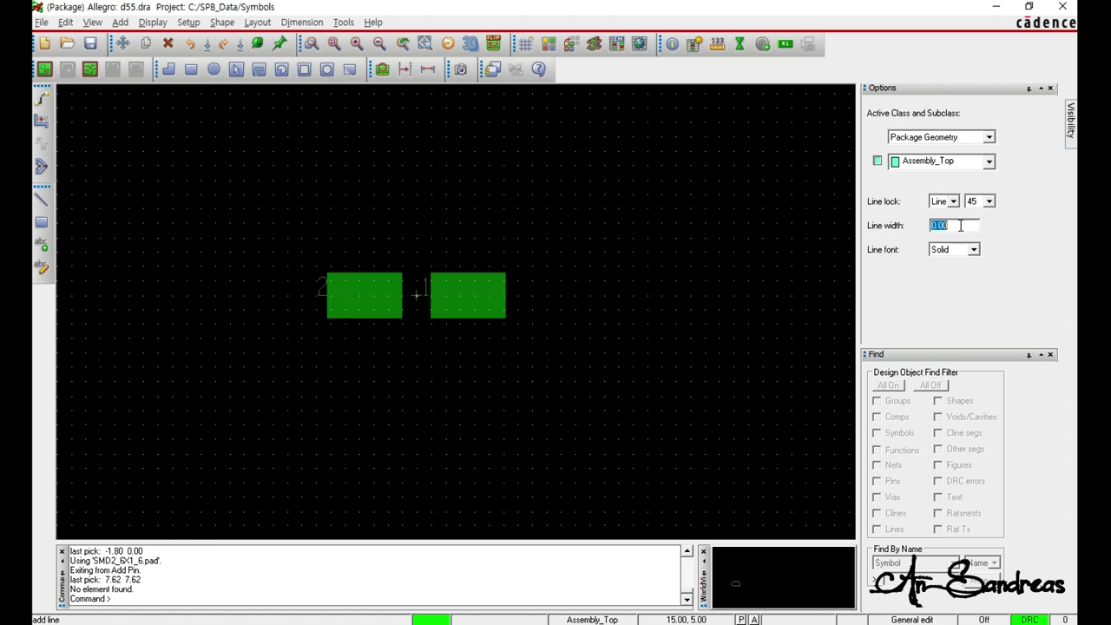
pyautogui.write('0.20')
pyautogui.click(345, 265)
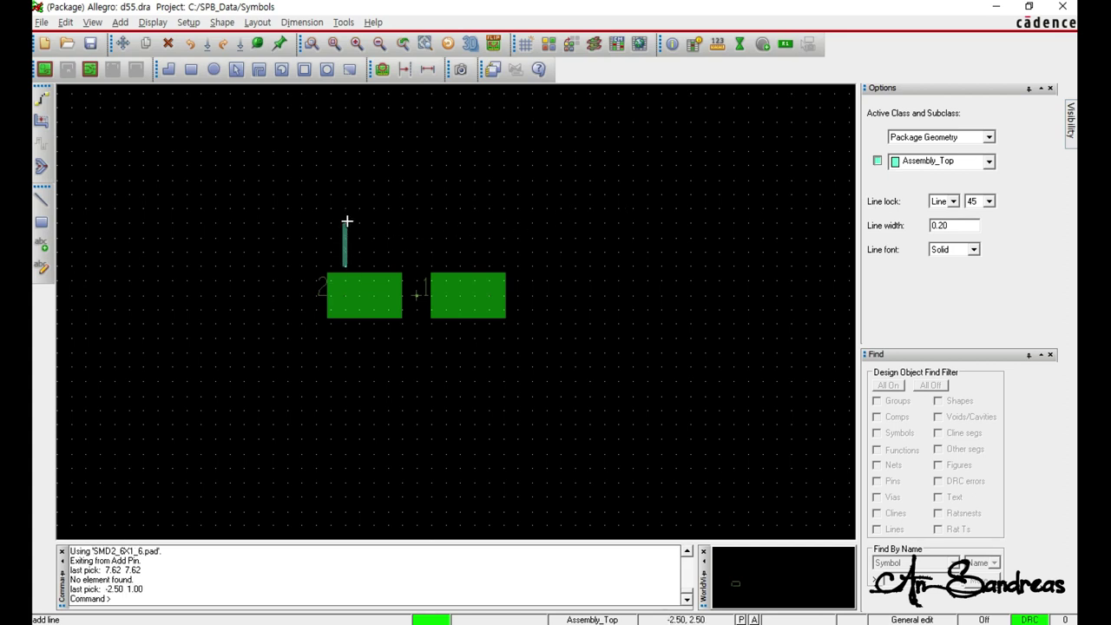
pyautogui.click(346, 223)
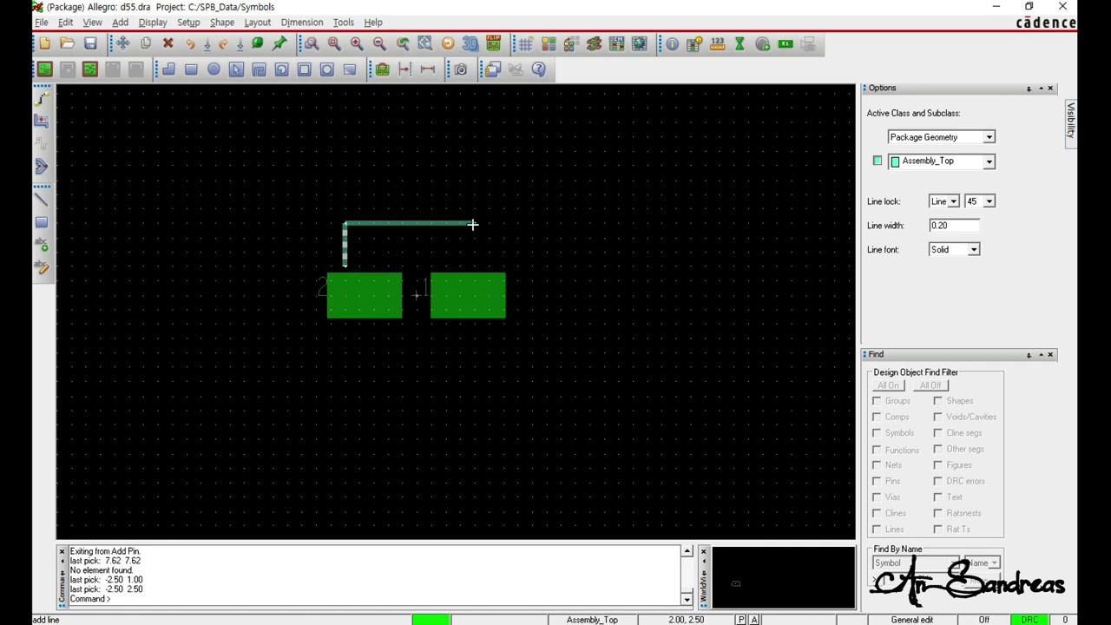
pyautogui.click(472, 224)
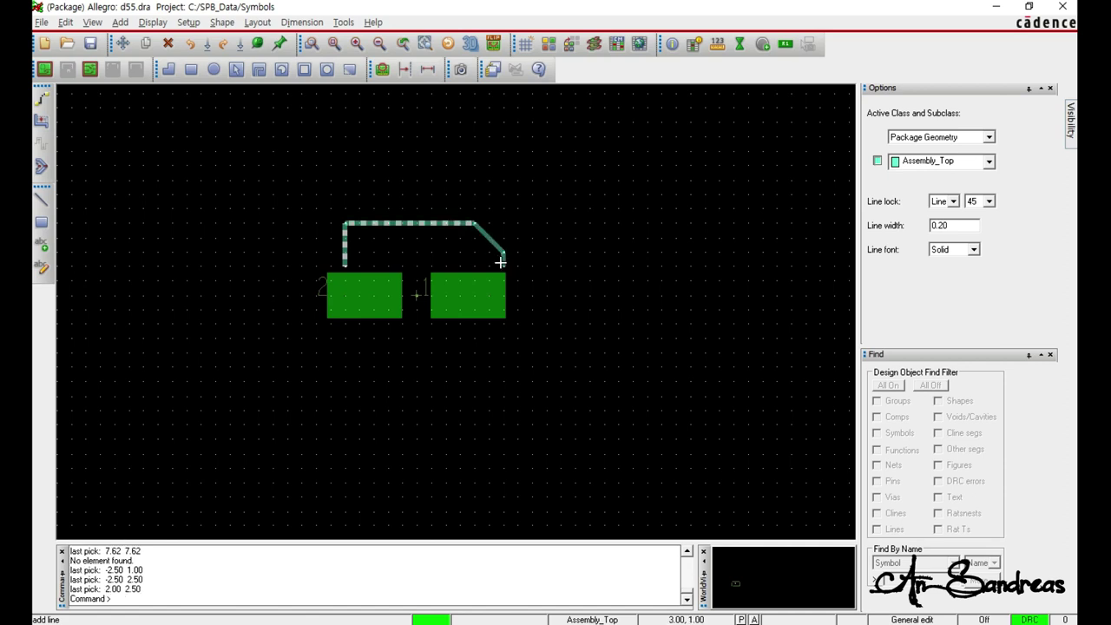
pyautogui.rightClick(489, 263)
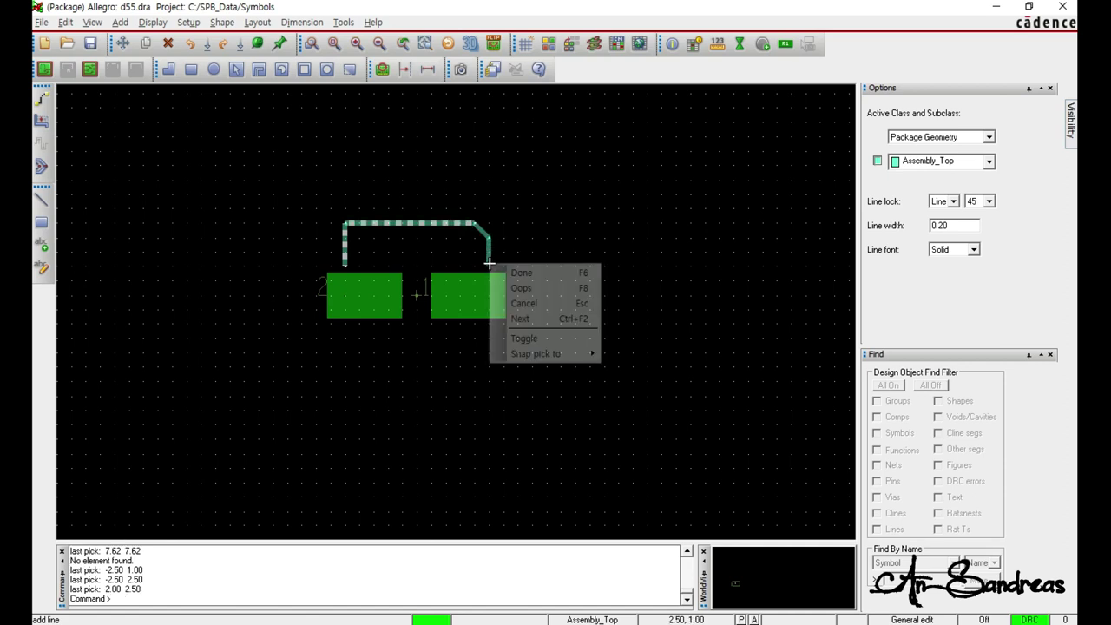
pyautogui.click(521, 289)
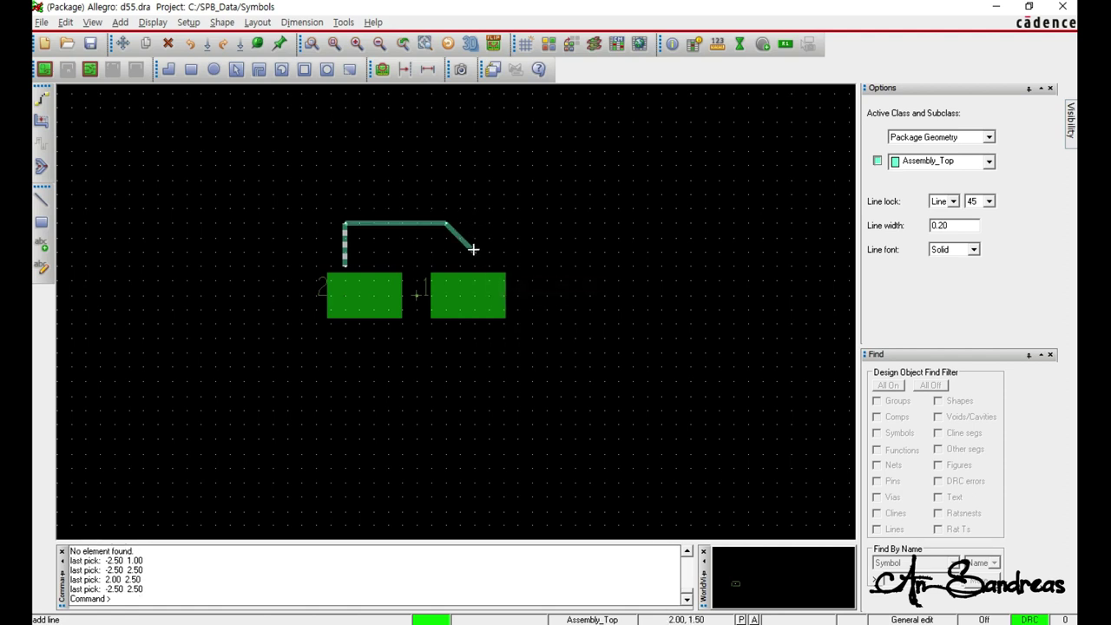
# Step: Complete the upper Assembly_Top outline with a 45-degree corner to (2.5, 1.5), ending at (2.5, 1) above pin 1
pyautogui.click(490, 253)
pyautogui.click(487, 266)
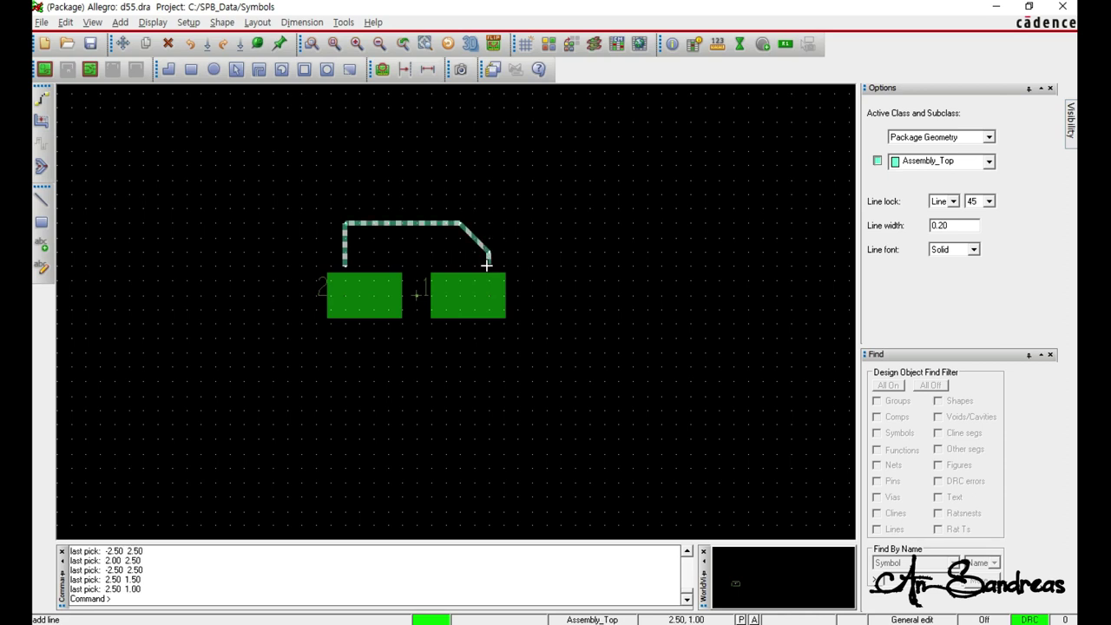
pyautogui.rightClick(487, 265)
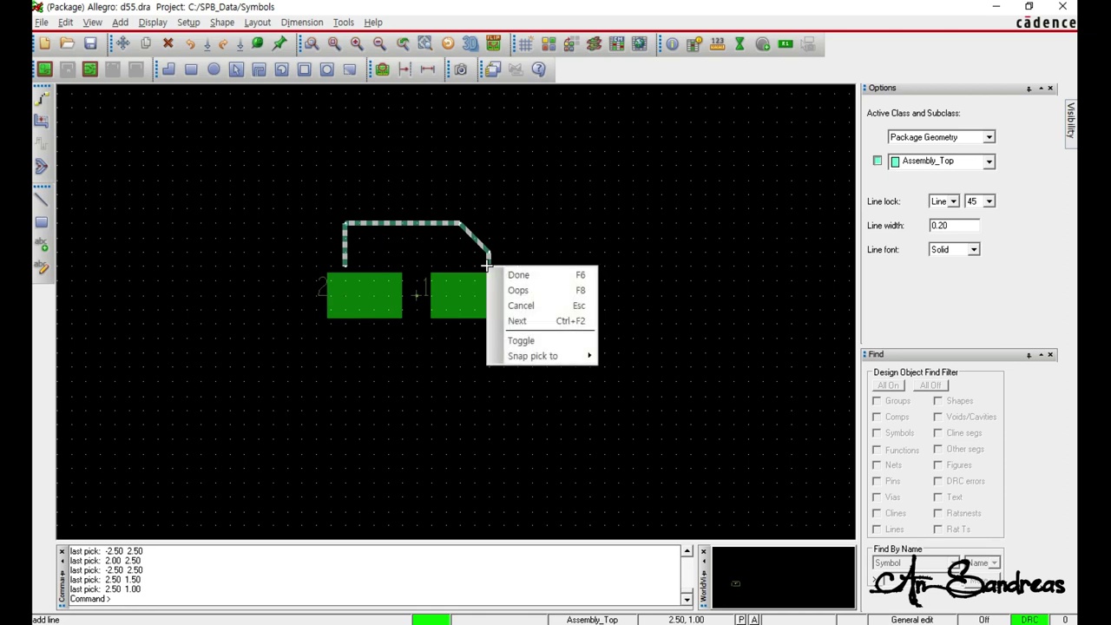
pyautogui.click(514, 321)
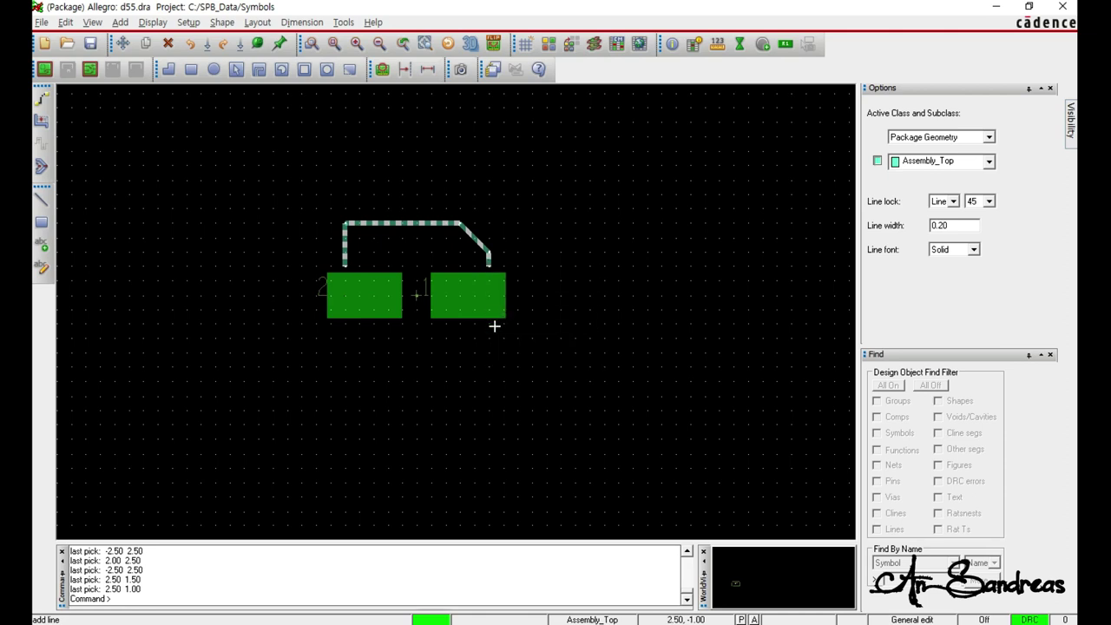
# Step: Draw the lower Assembly_Top outline from (2.5, -1) through (1.5, -2.5) and (-2.5, -2.5) to (-2.5, -1), and finish adding lines
pyautogui.click(491, 322)
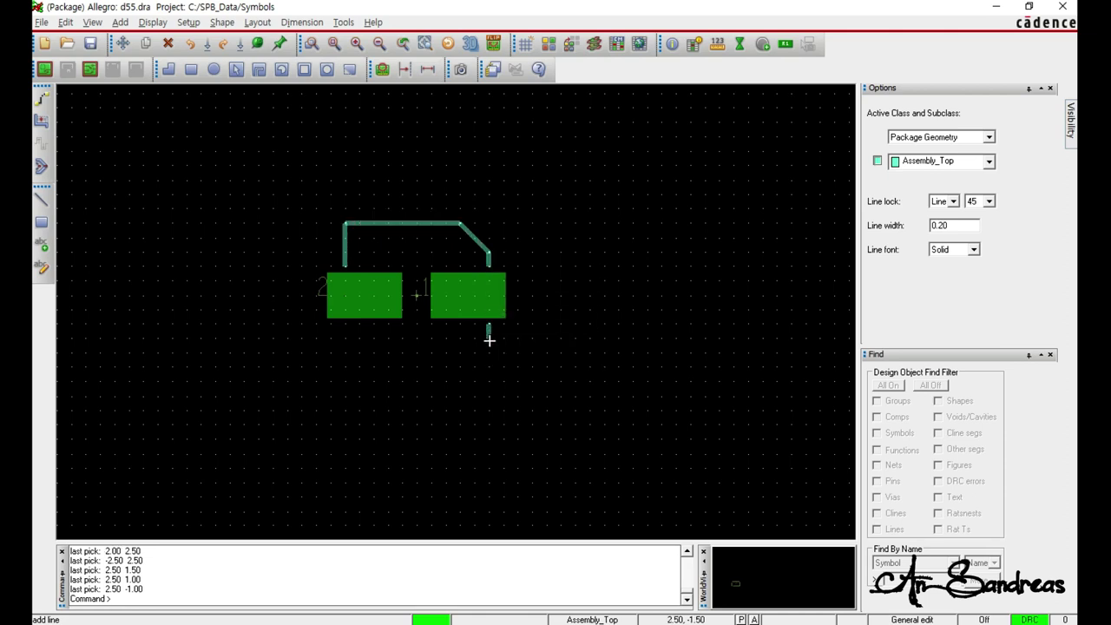
pyautogui.click(461, 368)
pyautogui.click(345, 368)
pyautogui.click(346, 326)
pyautogui.rightClick(346, 325)
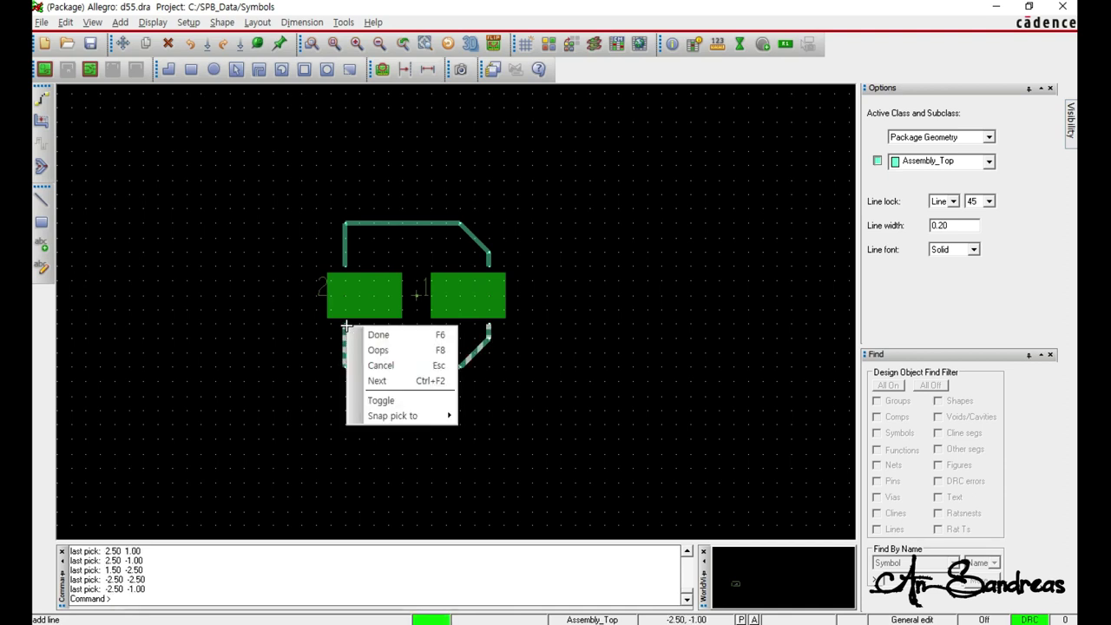
pyautogui.click(379, 335)
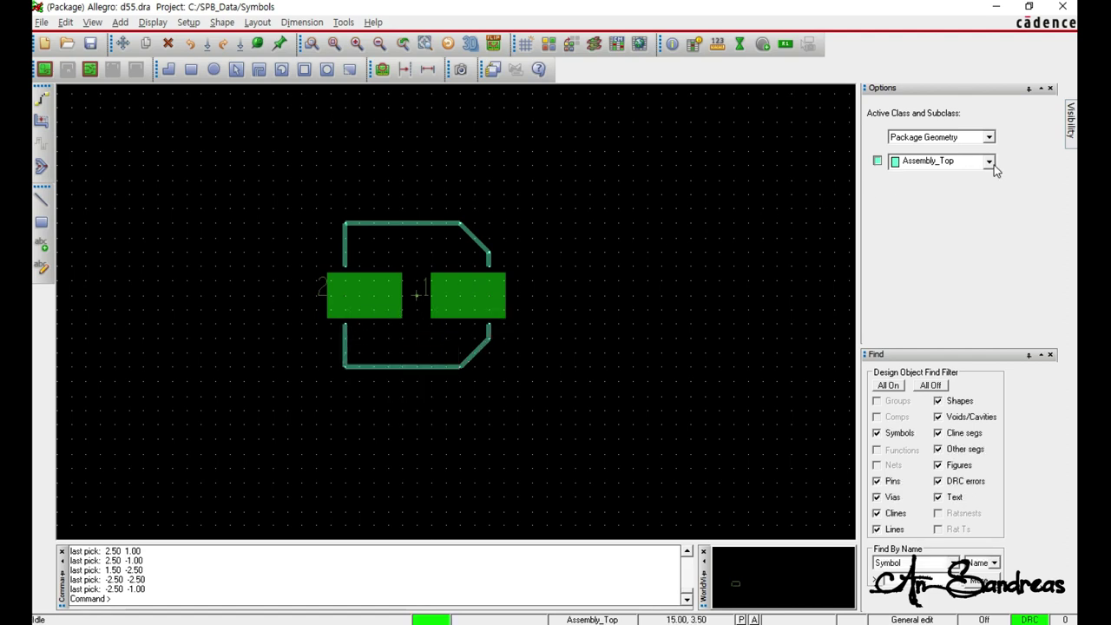
# Step: Trace the upper outline on Silkscreen_Top with a line from (-2.5, 1) through (-2.5, 2.5) and (2.5, 1.5) to (2.5, 1)
pyautogui.click(120, 22)
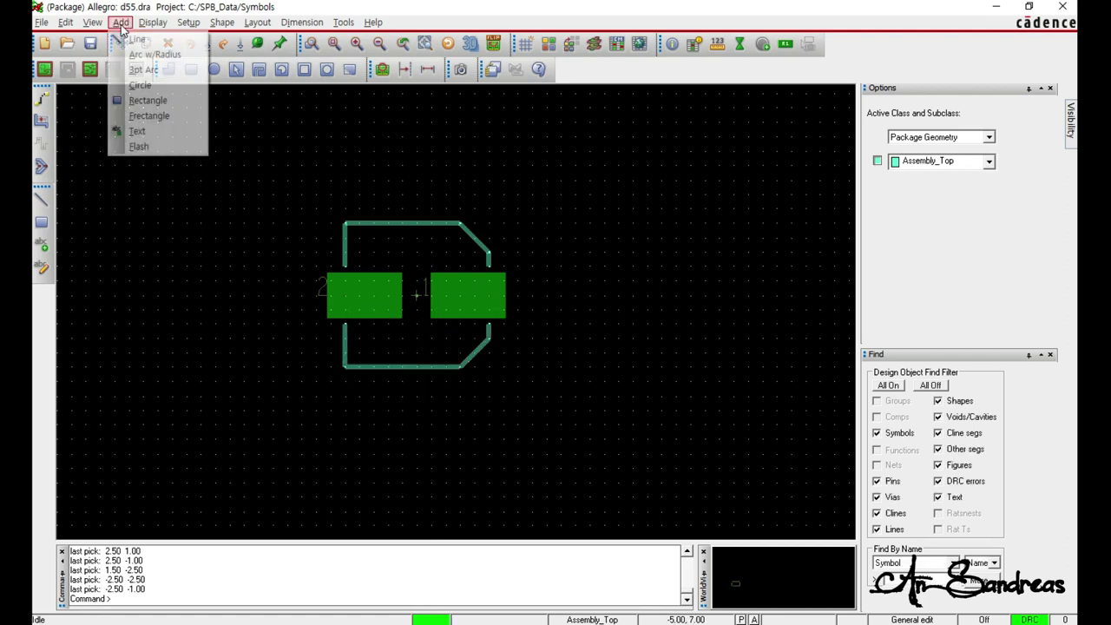
pyautogui.click(135, 40)
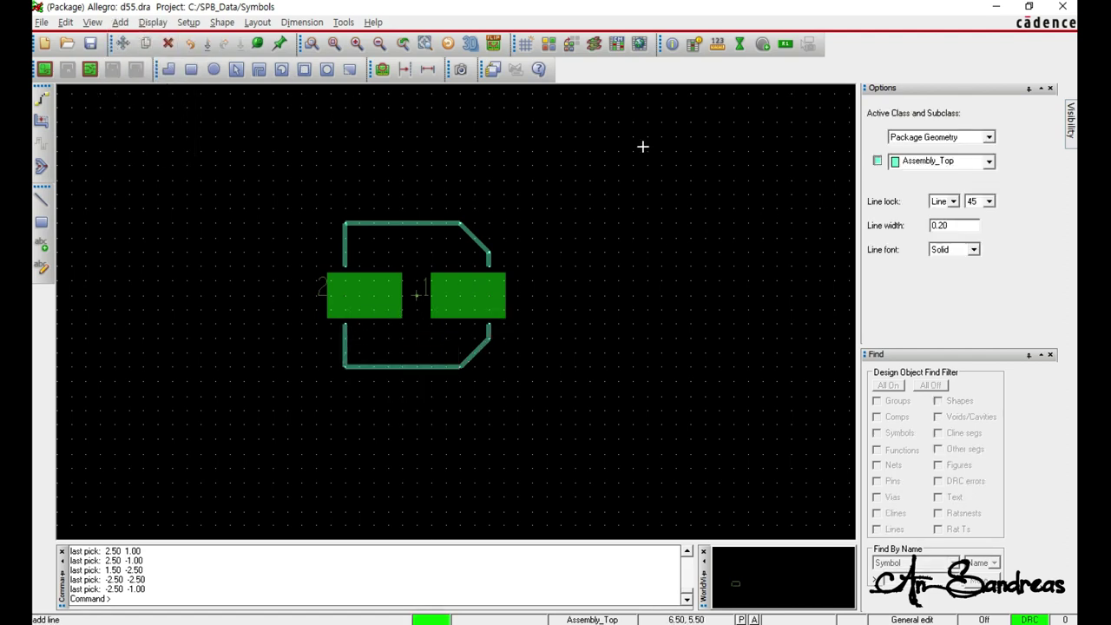
pyautogui.click(989, 161)
pyautogui.click(940, 353)
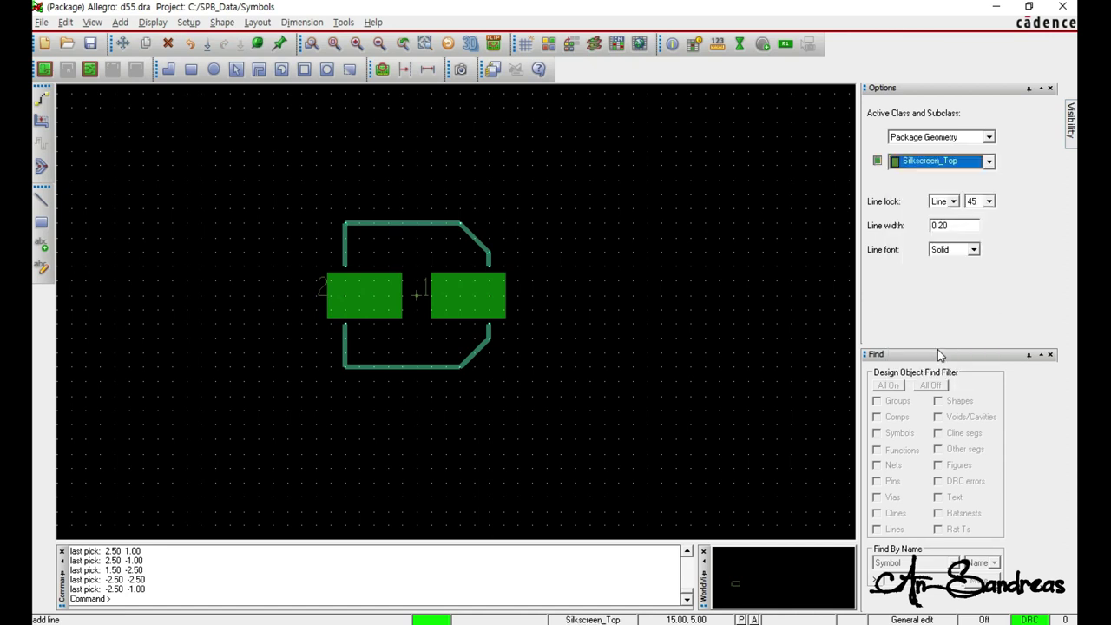
pyautogui.click(343, 263)
pyautogui.click(345, 223)
pyautogui.click(488, 254)
pyautogui.click(489, 263)
pyautogui.rightClick(489, 265)
pyautogui.click(521, 322)
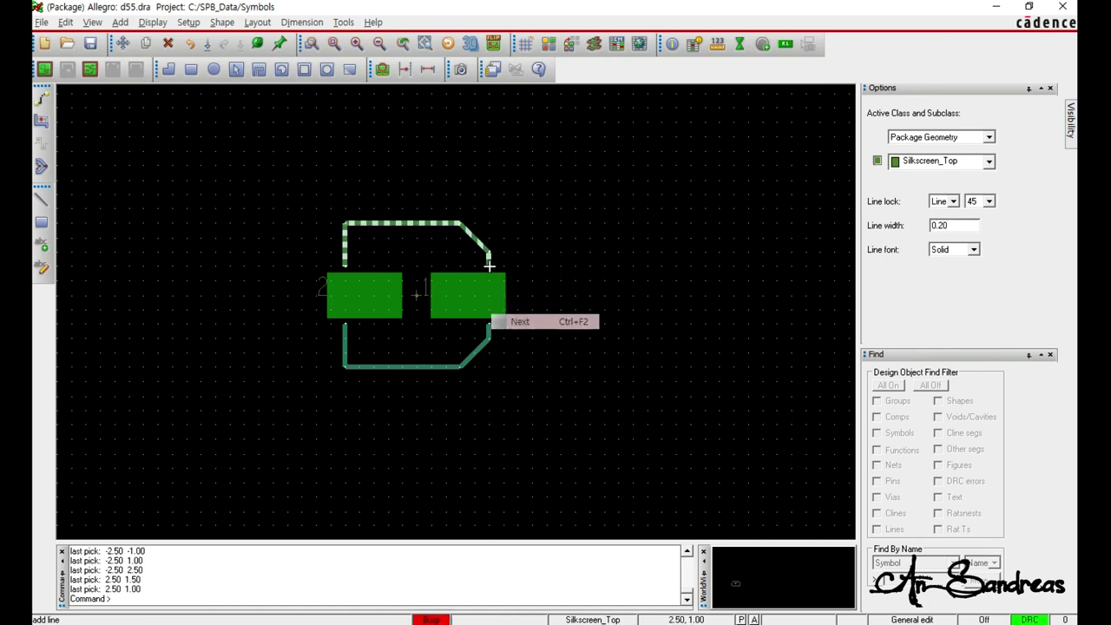
# Step: Trace the lower outline on Silkscreen_Top from (2.5, -1) through (1.5, -2.5) and (-2.5, -2.5) to (-2.5, -1), and finish adding lines
pyautogui.click(488, 327)
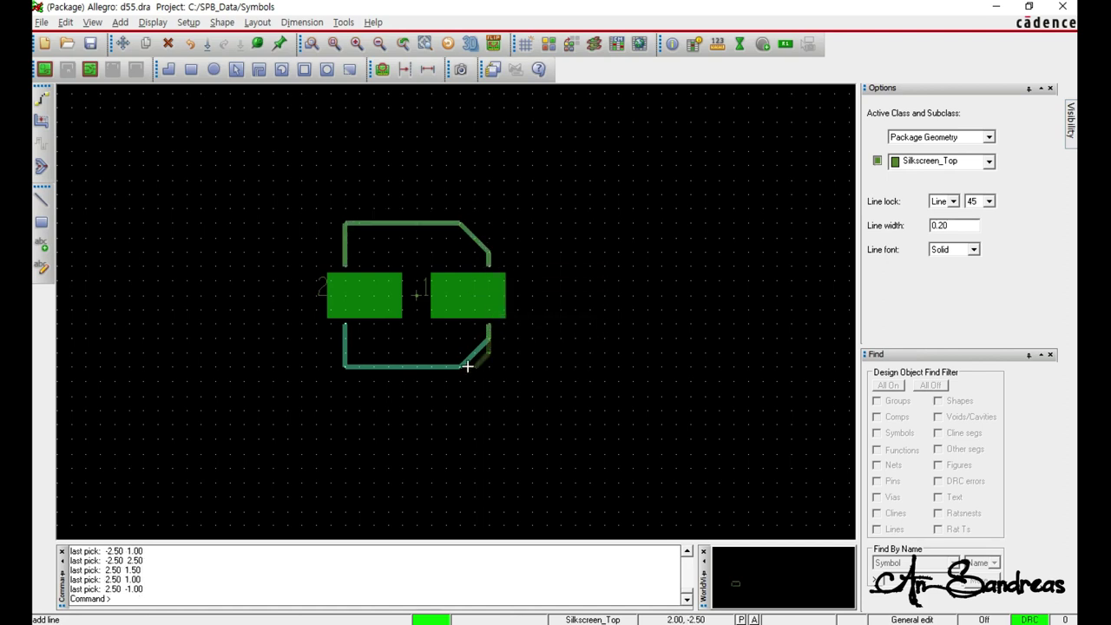
pyautogui.click(461, 366)
pyautogui.click(345, 365)
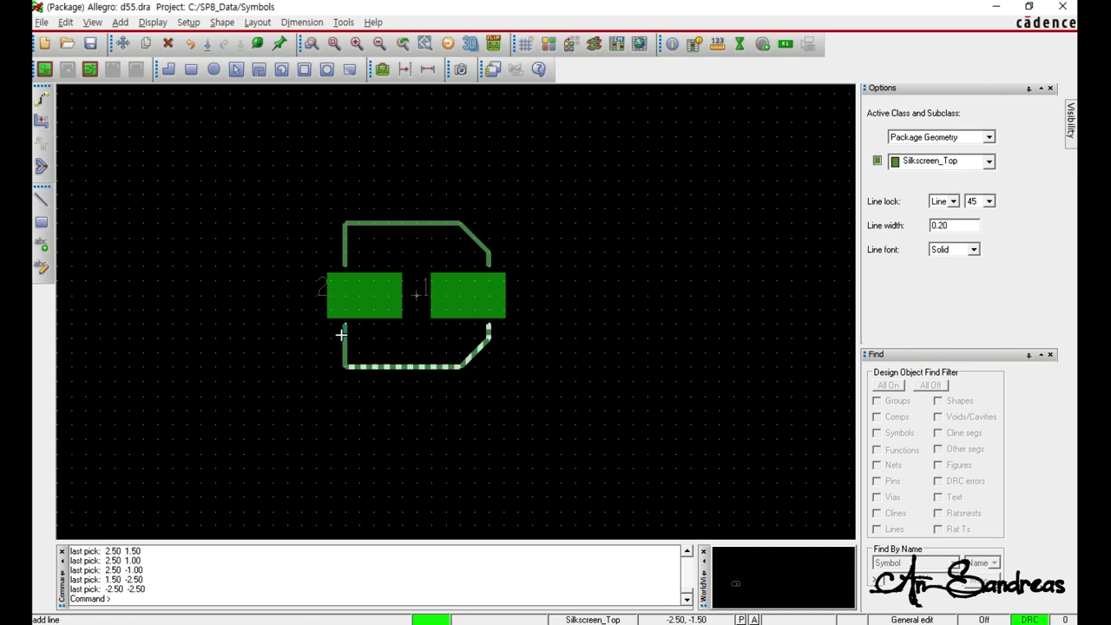
pyautogui.click(345, 324)
pyautogui.rightClick(344, 324)
pyautogui.click(363, 331)
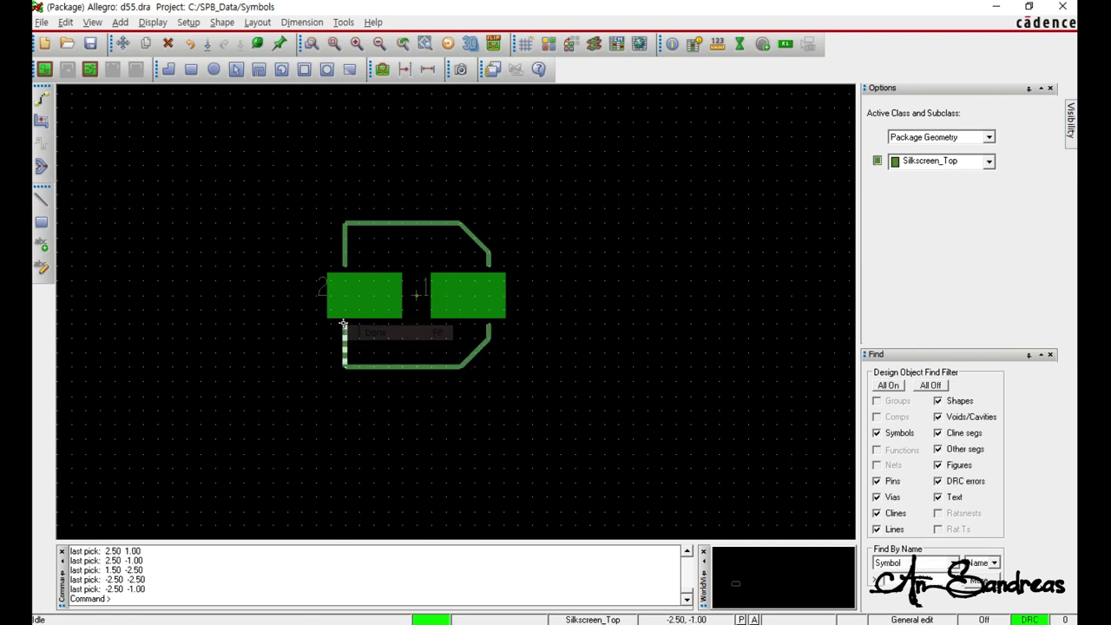
# Step: Draw a rectangular shape on Place_Bound_Top from (-3.5, 2.5) to (3.5, -2.5), enclosing both pads and the outline
pyautogui.click(222, 22)
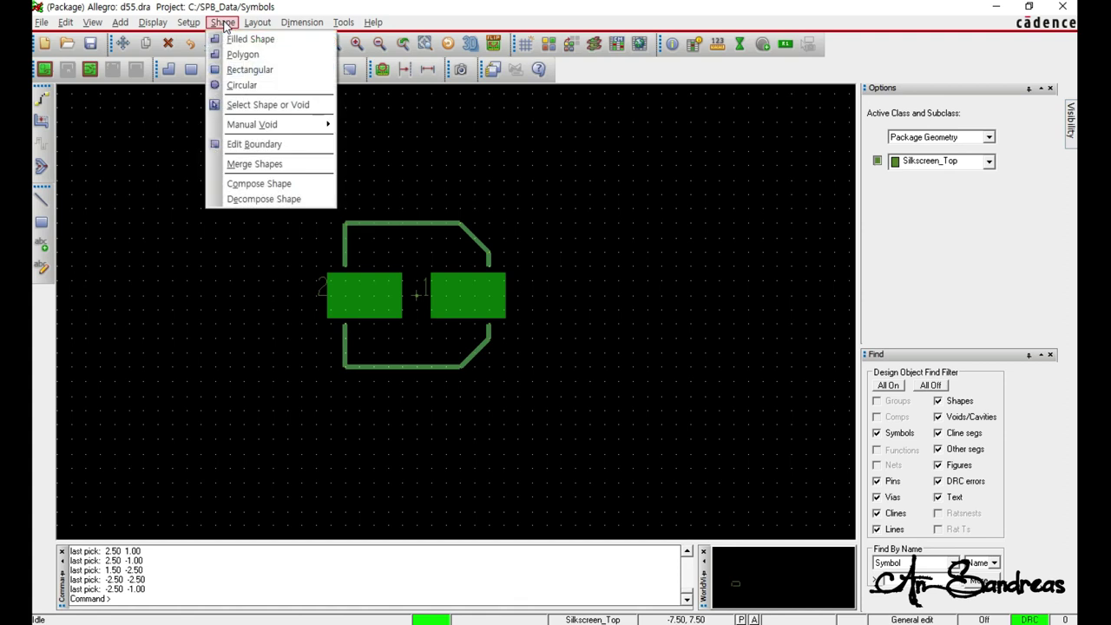
pyautogui.click(240, 71)
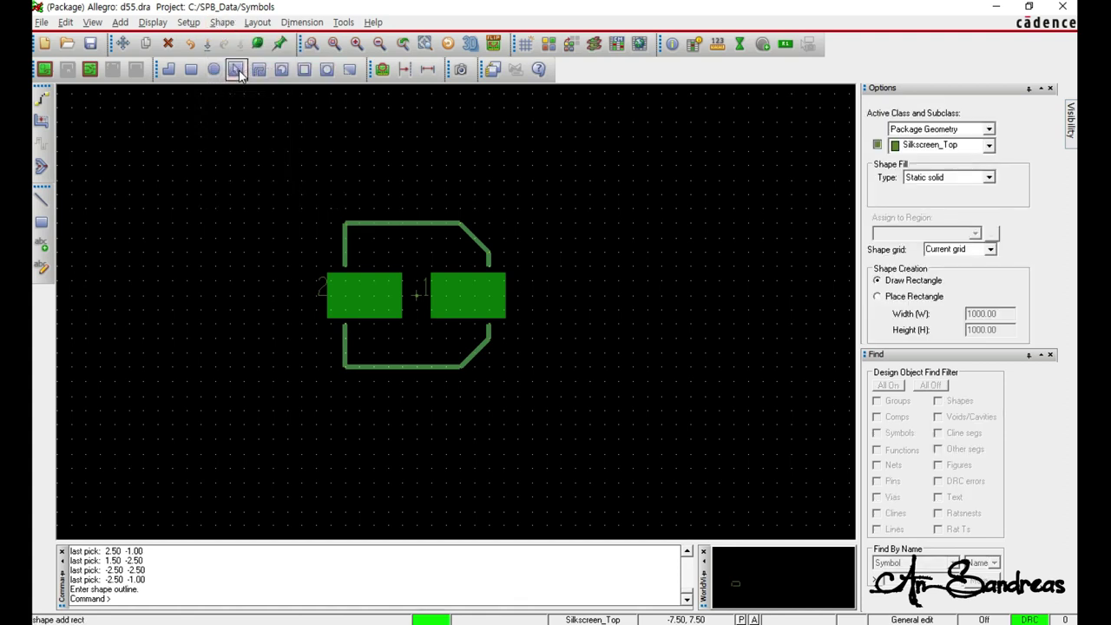
pyautogui.click(989, 145)
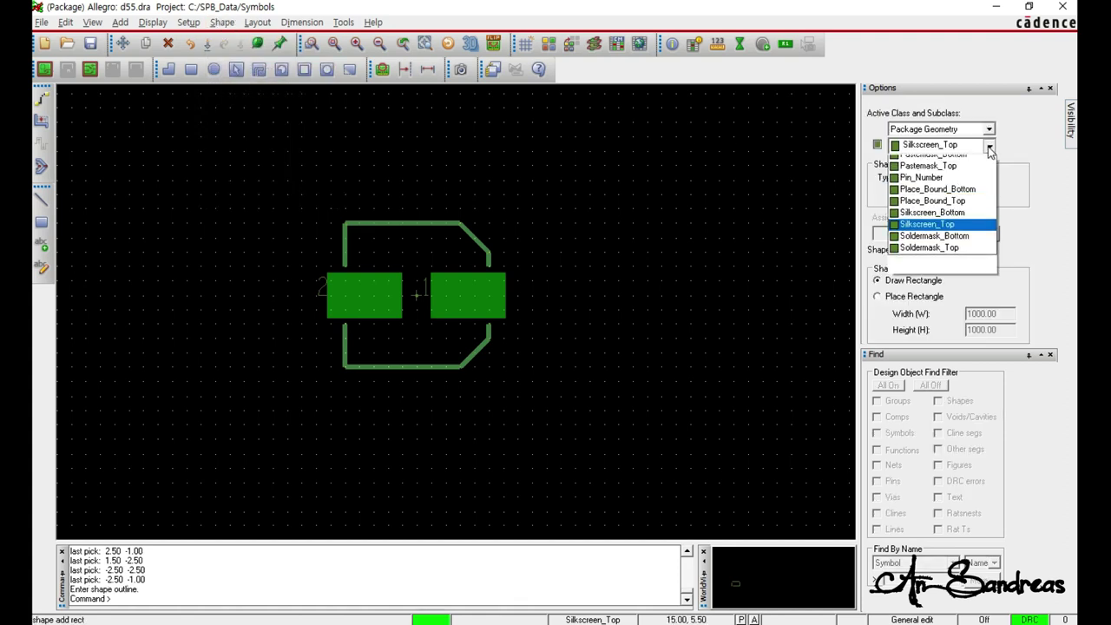
pyautogui.click(963, 312)
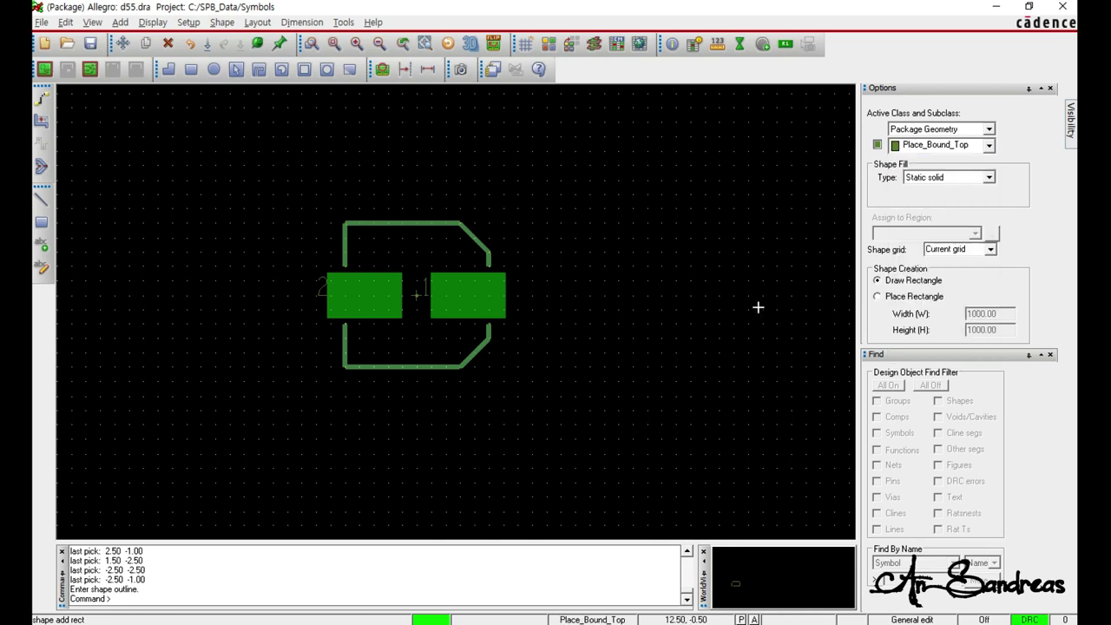
pyautogui.click(316, 222)
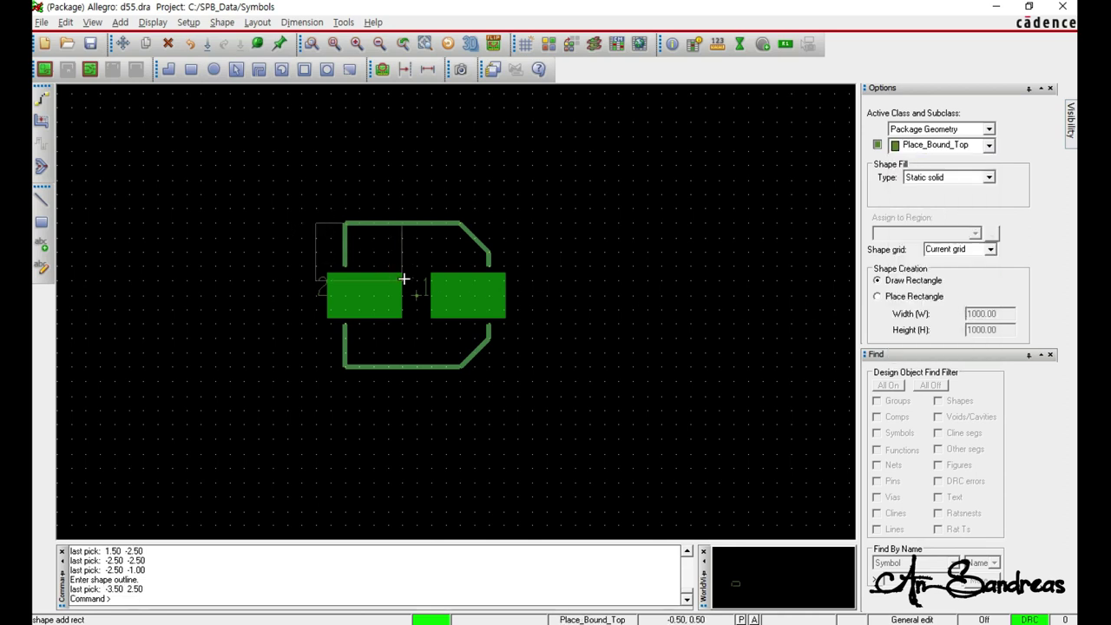
pyautogui.click(517, 371)
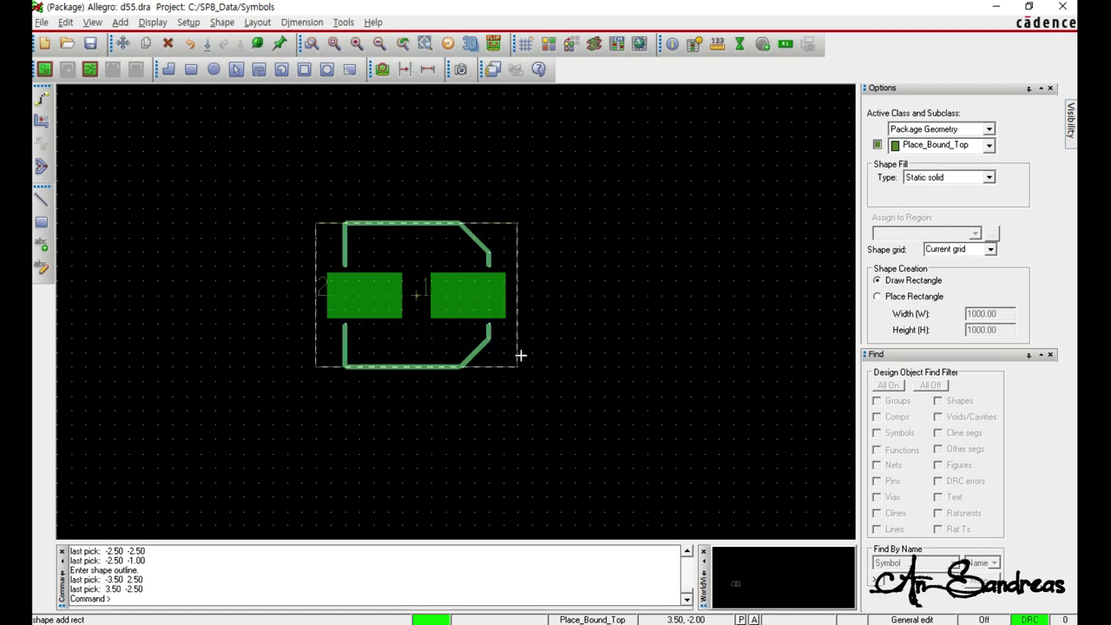
pyautogui.rightClick(569, 281)
pyautogui.click(580, 290)
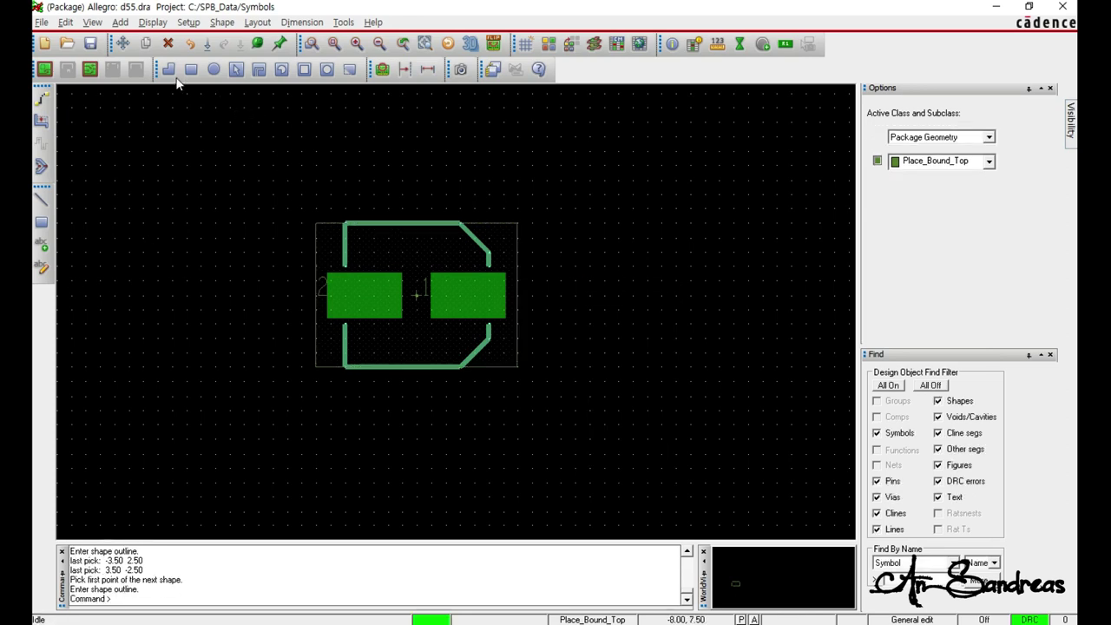
# Step: Add the reference designator label C* on Assembly_Top at (-0.5, 2) using text block 3
pyautogui.click(257, 22)
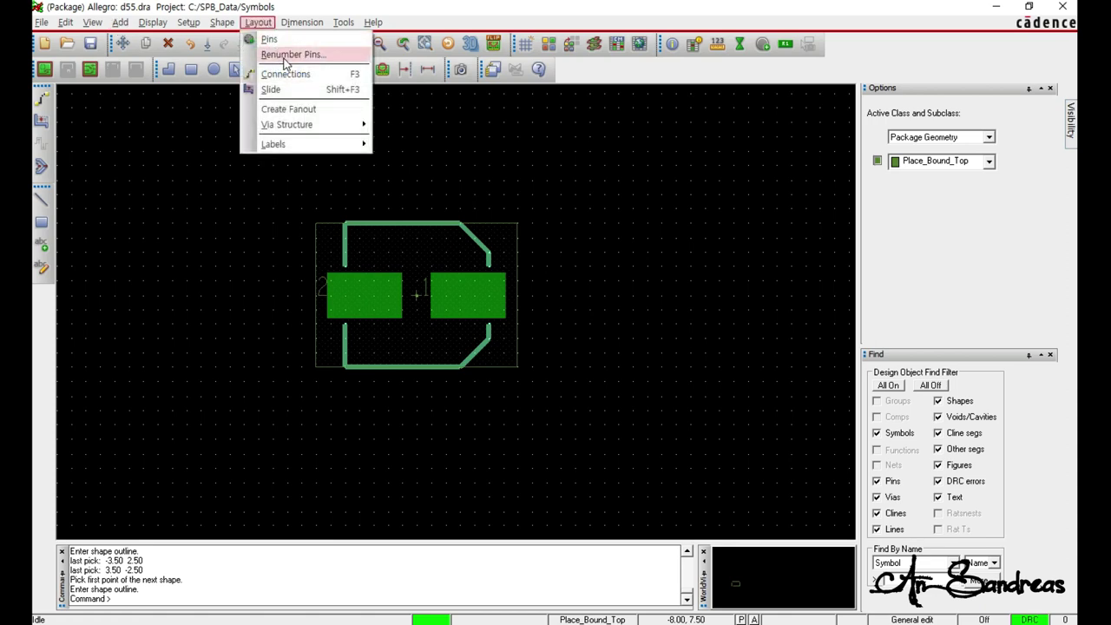
pyautogui.moveTo(304, 144)
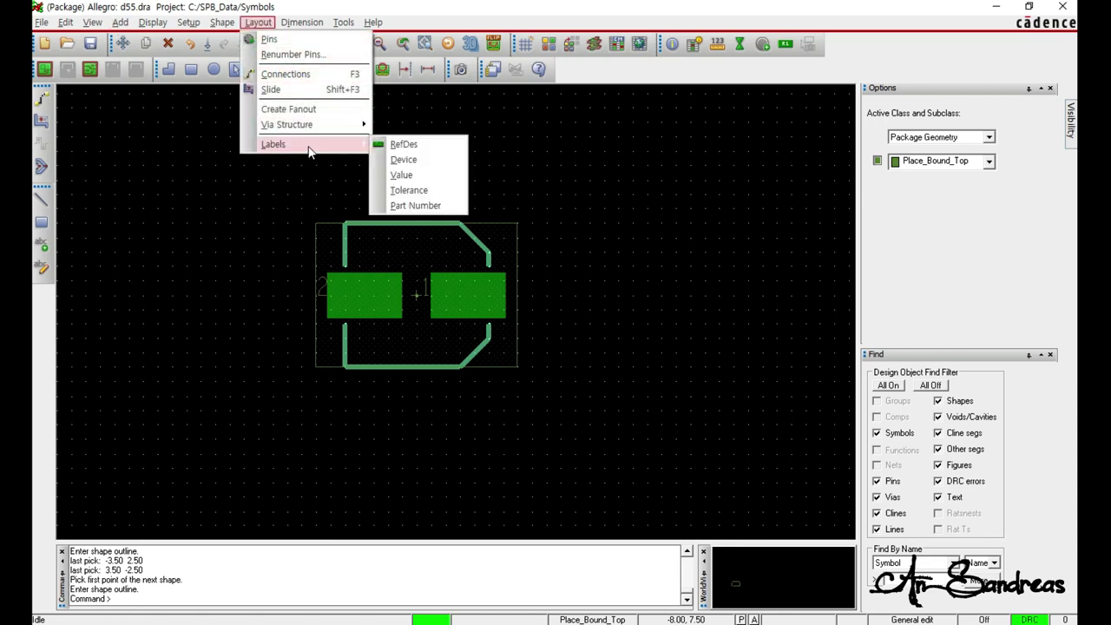
pyautogui.click(422, 146)
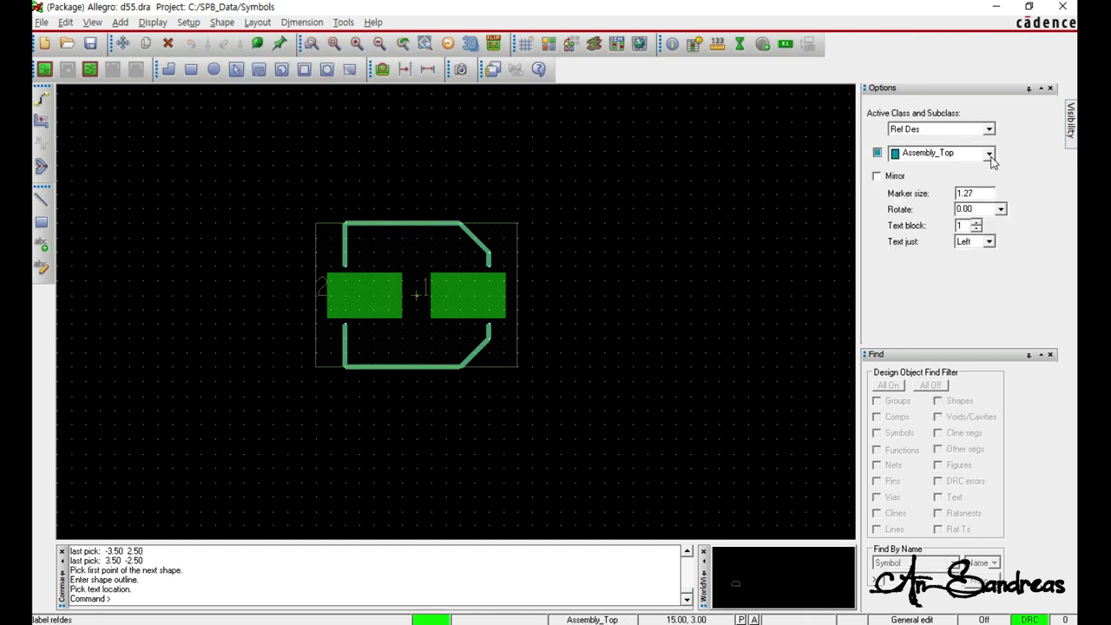
pyautogui.click(978, 224)
pyautogui.click(403, 236)
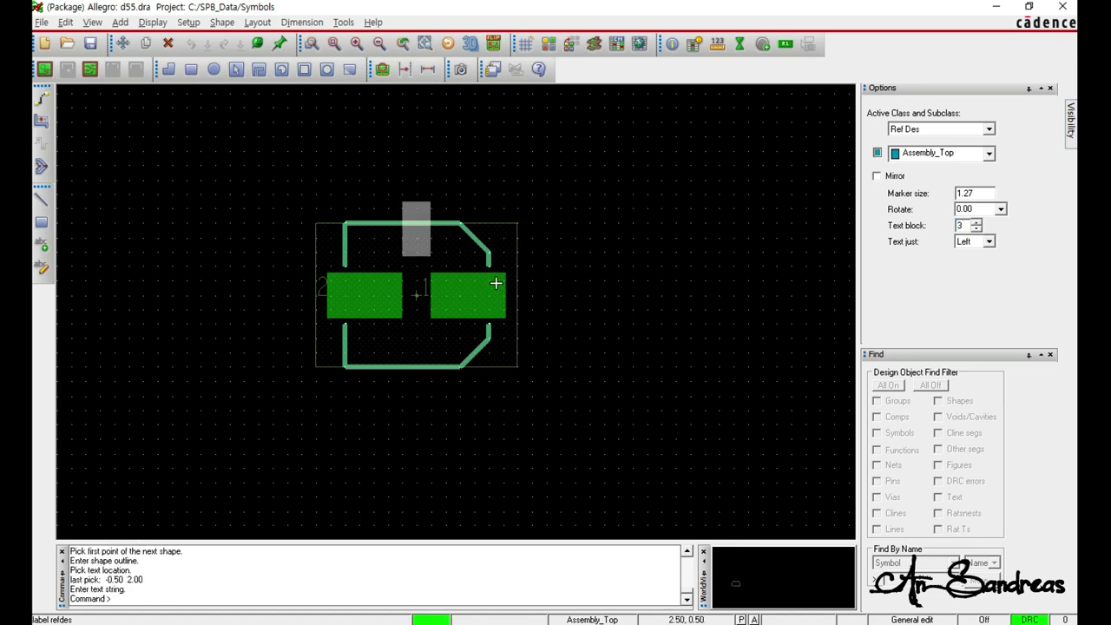
pyautogui.write('C1')
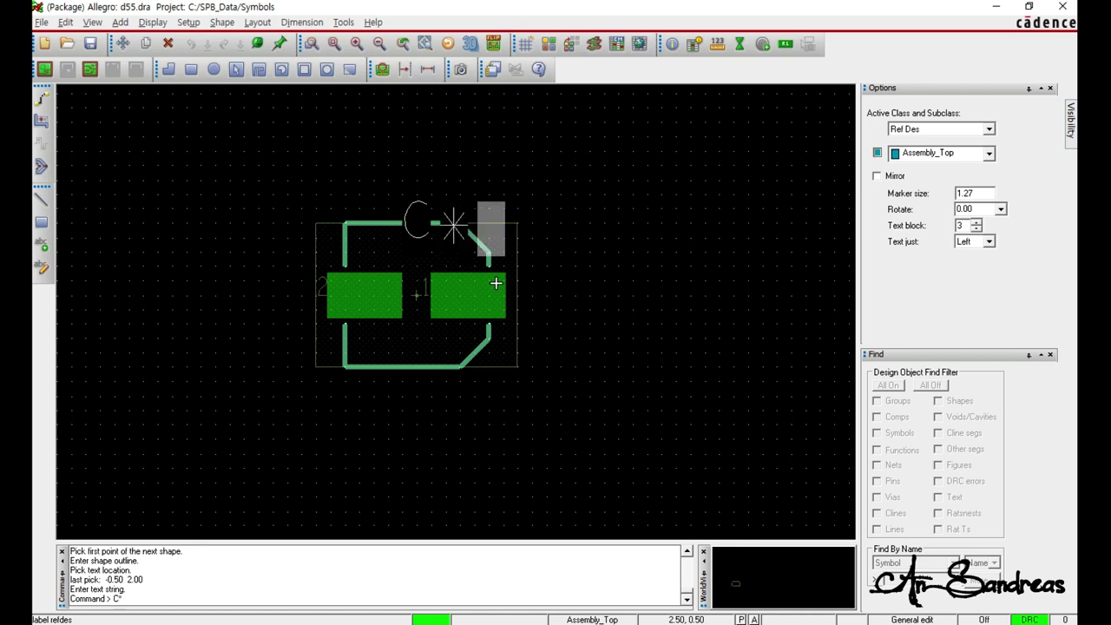
pyautogui.press('Return')
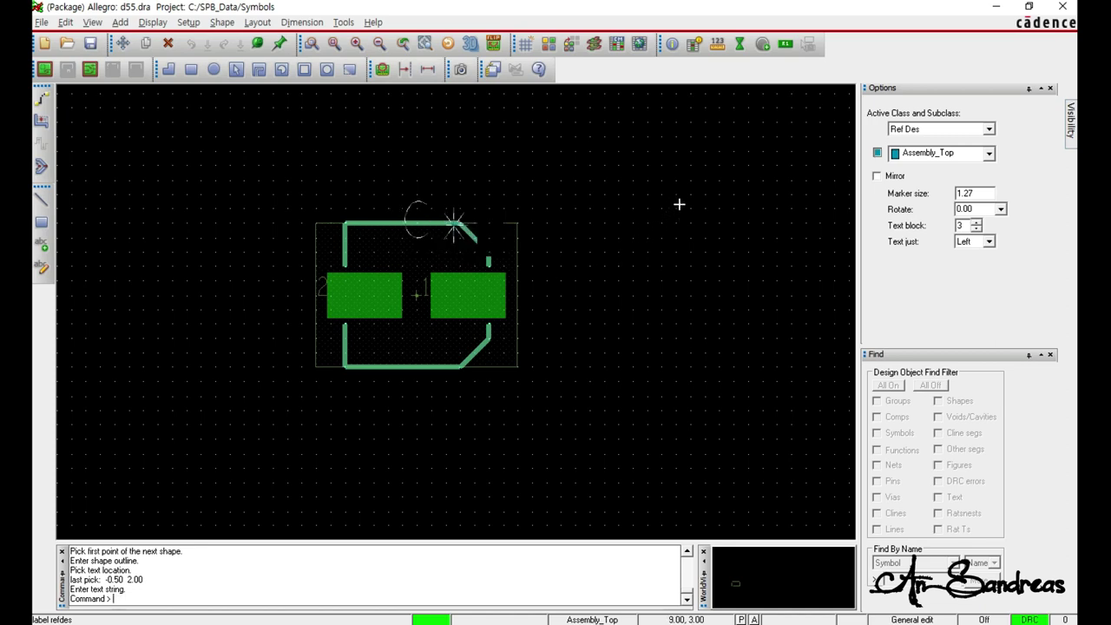
pyautogui.rightClick(568, 214)
pyautogui.click(577, 220)
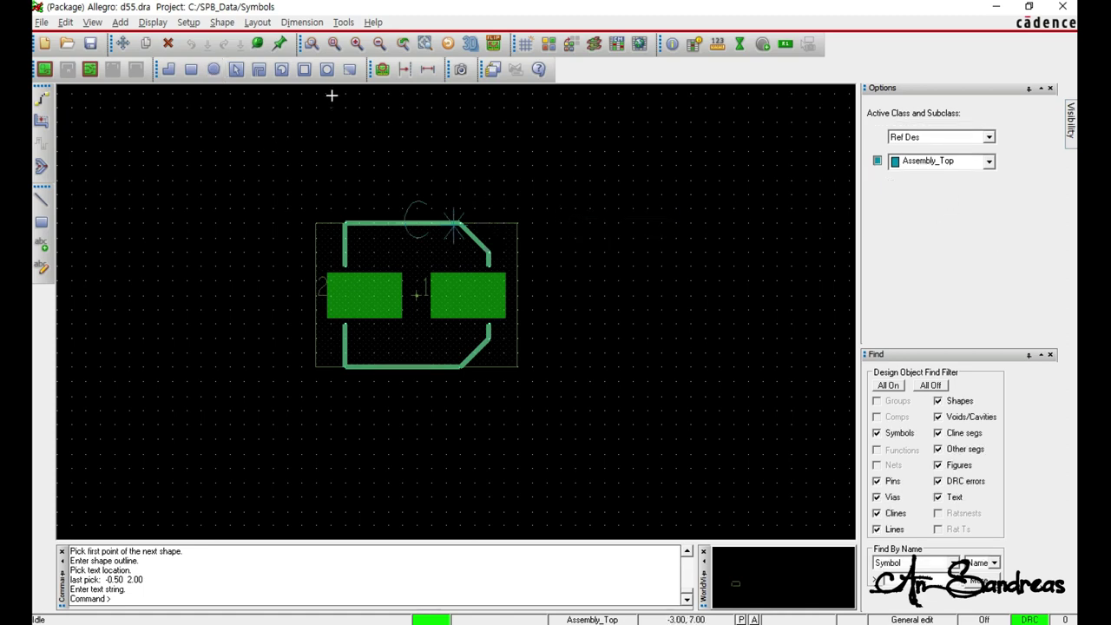
# Step: Add the reference designator label C* on Silkscreen_Top at (-2.5, 4) using text block 3
pyautogui.click(257, 22)
pyautogui.moveTo(278, 144)
pyautogui.click(397, 144)
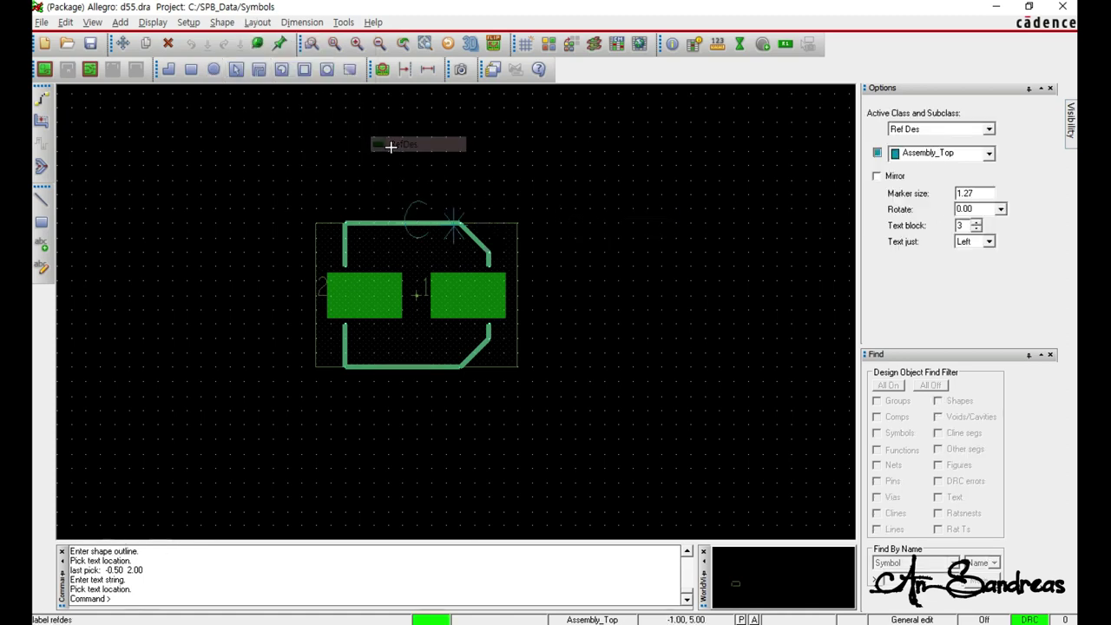
pyautogui.click(989, 154)
pyautogui.click(926, 251)
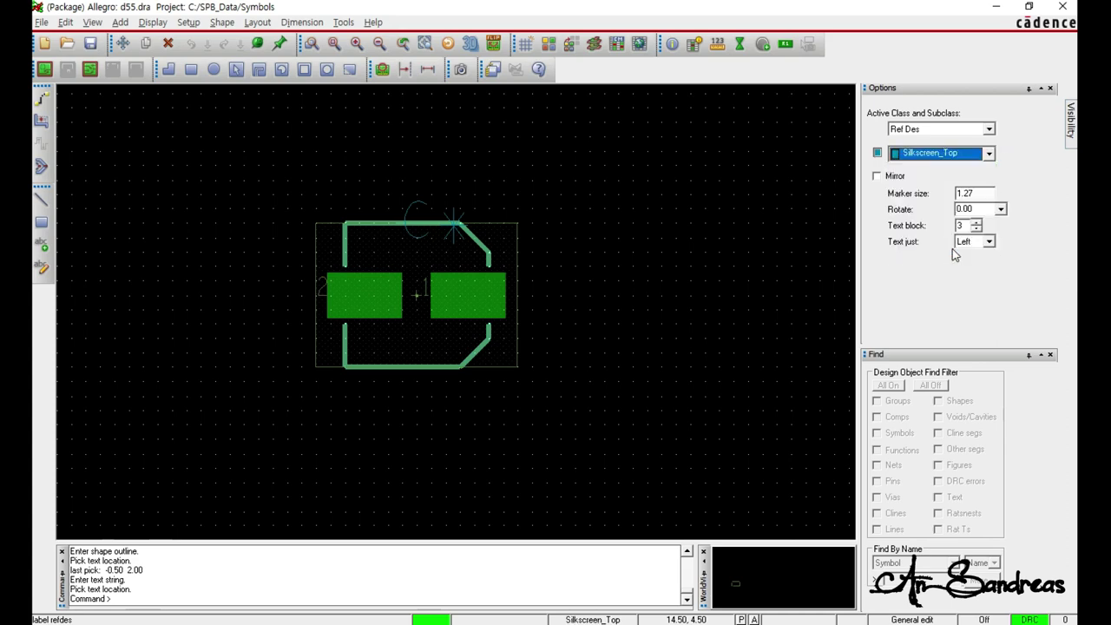
pyautogui.click(342, 180)
pyautogui.write('C*')
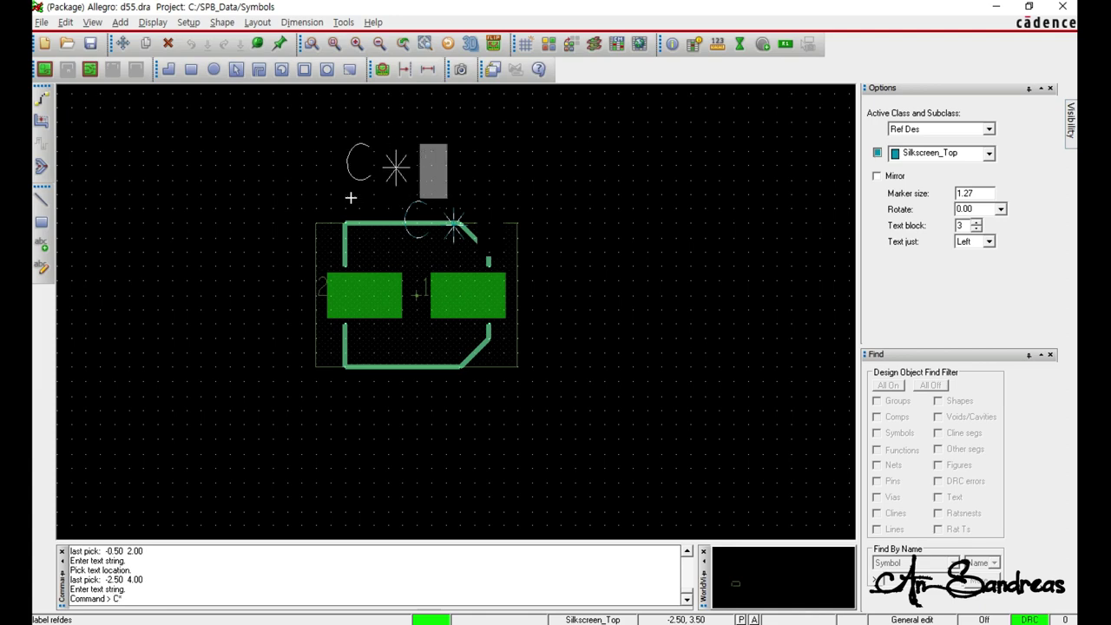
pyautogui.press('Return')
pyautogui.rightClick(542, 199)
pyautogui.click(546, 205)
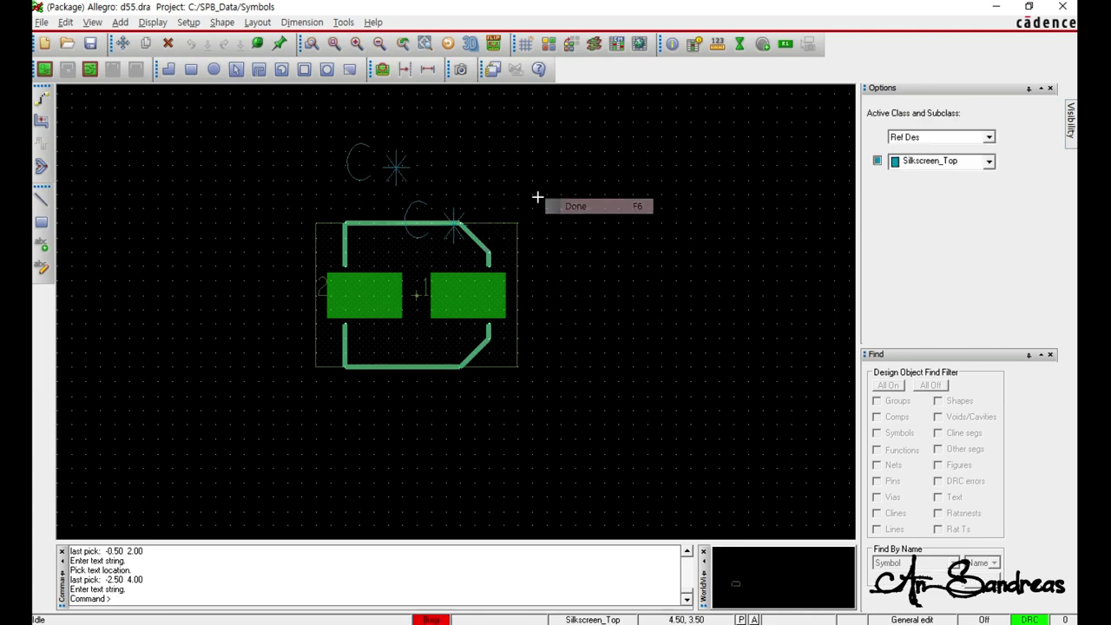
# Step: Move the Assembly_Top label C* inside the outline to (-1, 1) and the Silkscreen_Top label to (-2.5, 2.5) on the upper edge
pyautogui.moveTo(411, 206); pyautogui.dragTo(383, 267)
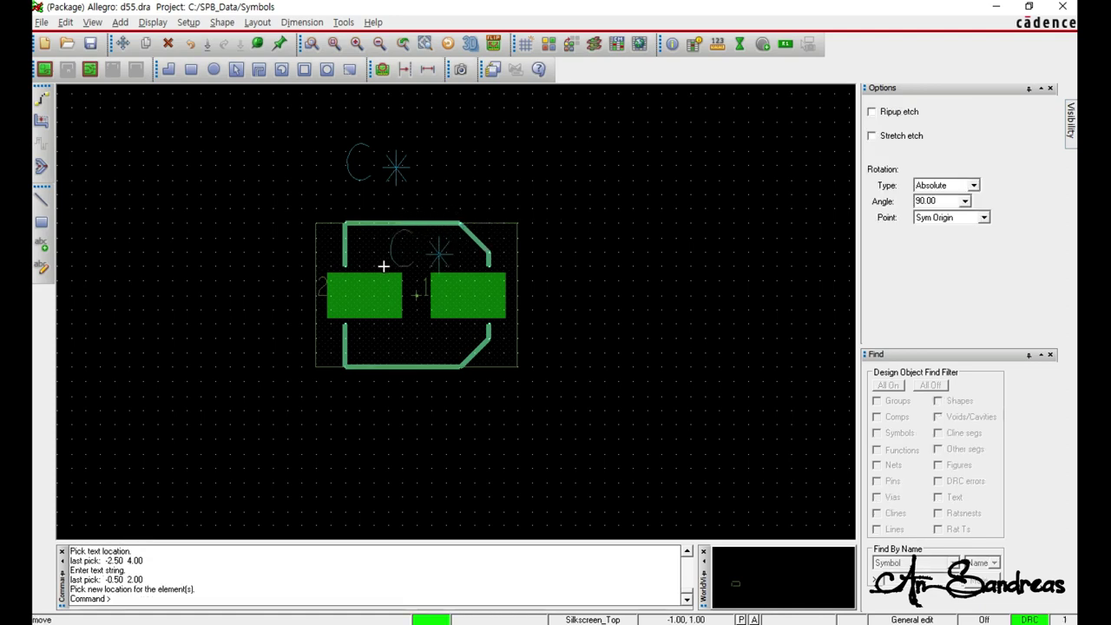
pyautogui.click(383, 266)
pyautogui.click(351, 189)
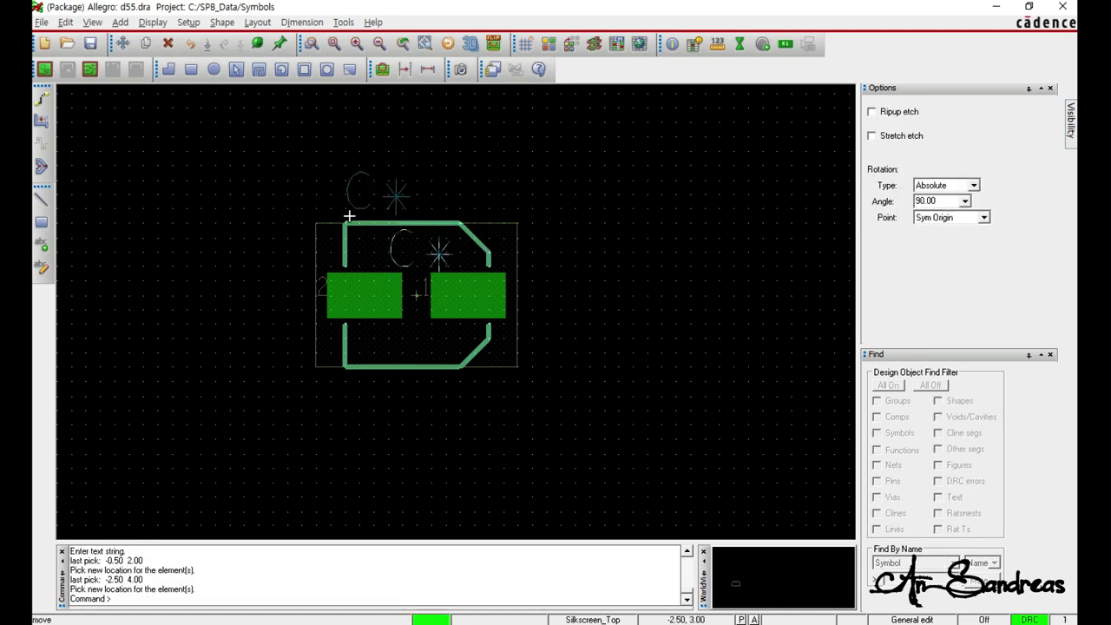
pyautogui.click(339, 223)
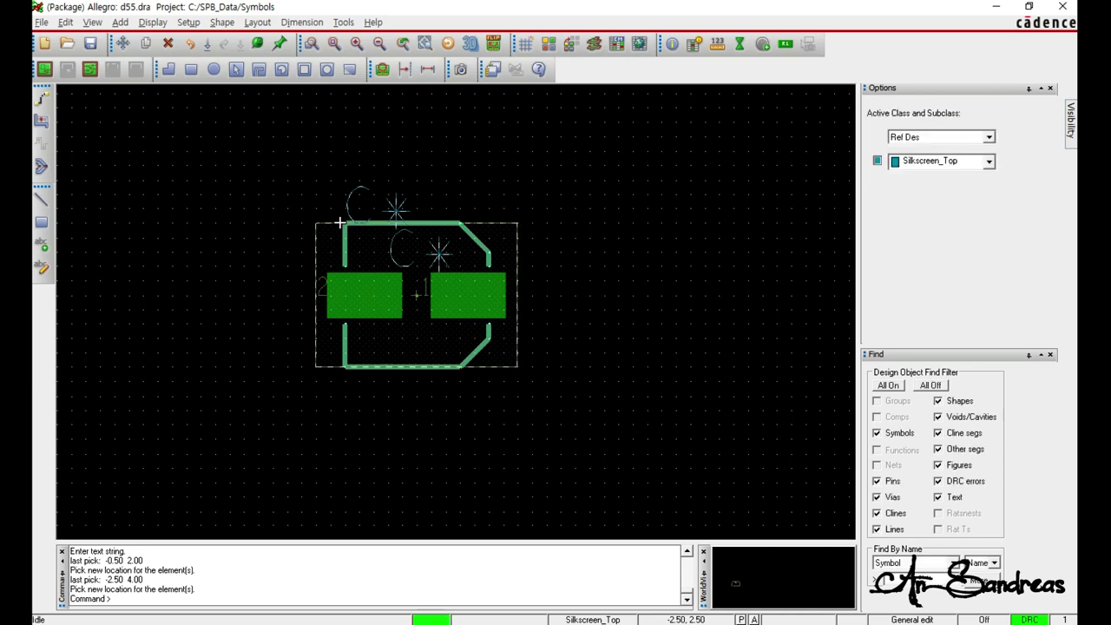
pyautogui.rightClick(561, 202)
pyautogui.click(515, 185)
pyautogui.click(473, 187)
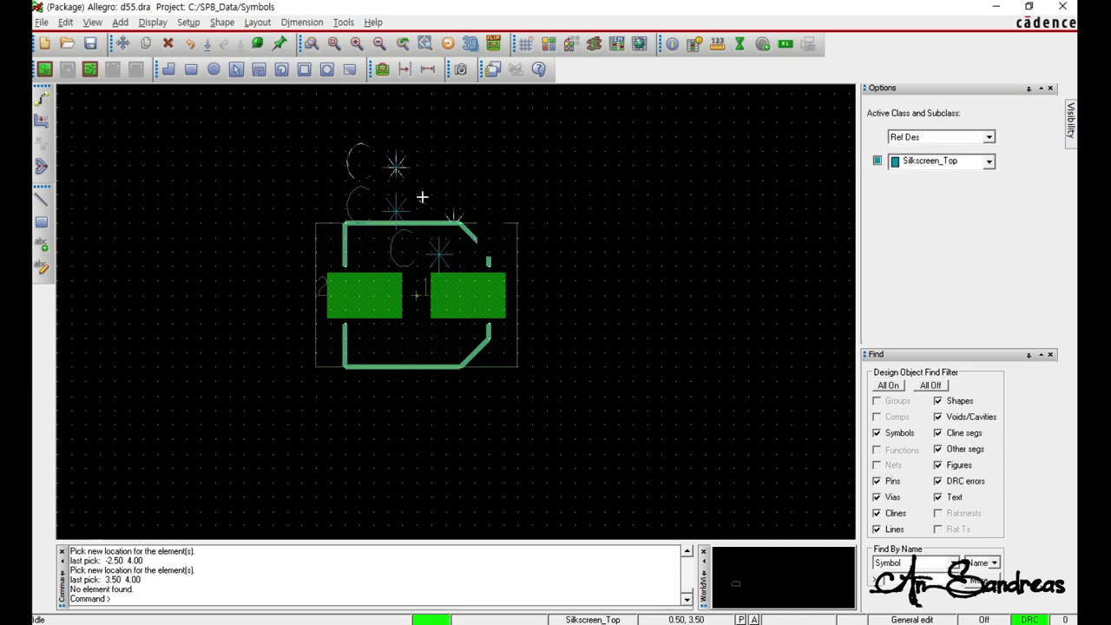
# Step: Save the finished D55 package symbol
pyautogui.scroll(-1, 538, 271)
pyautogui.scroll(1, 448, 267)
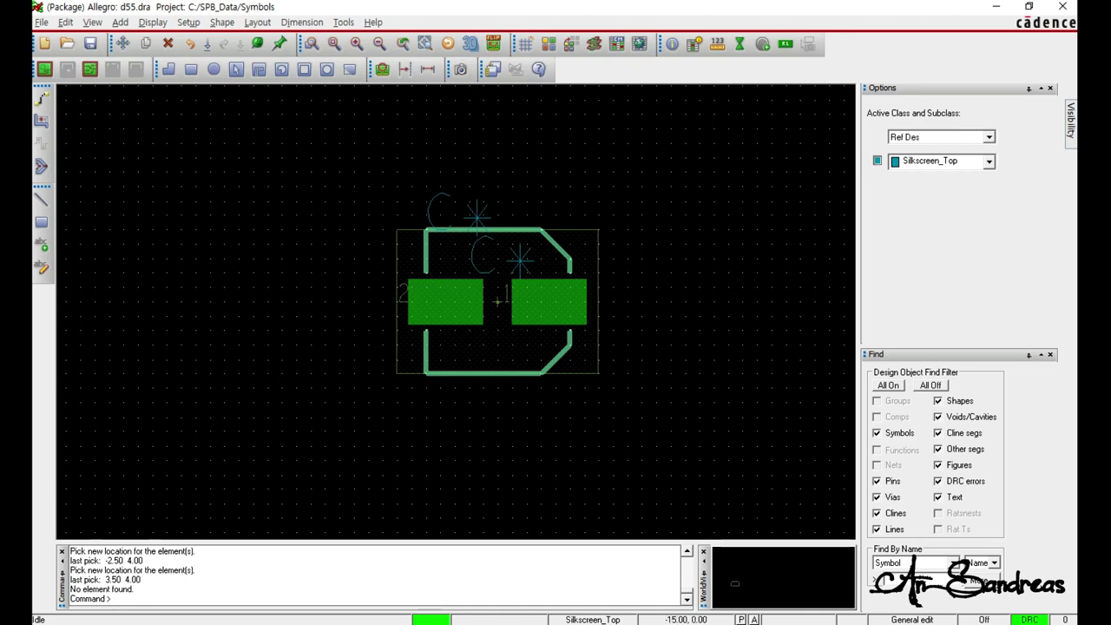
pyautogui.click(235, 259)
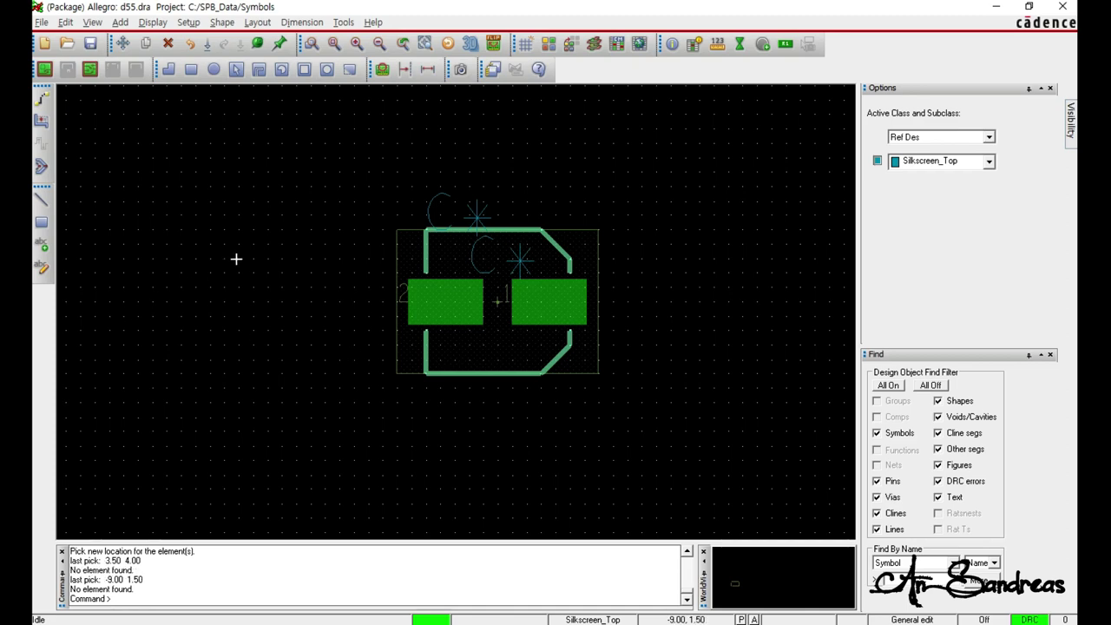
pyautogui.click(91, 44)
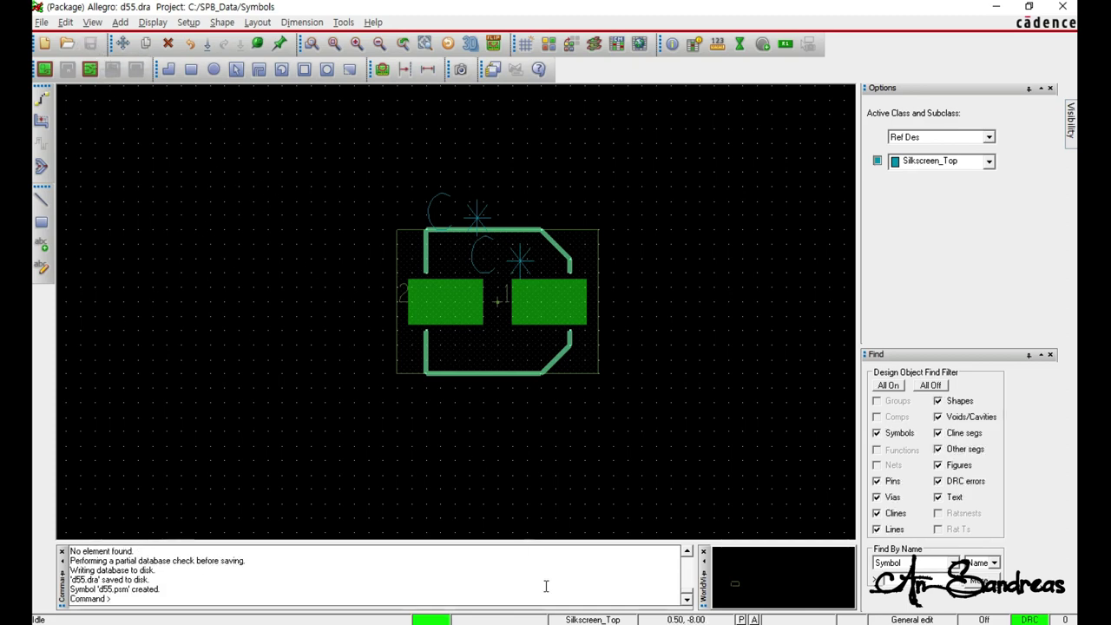
# Step: Switch to File Explorer, examine the saved d55 files in the Symbols folder, and return to Allegro
pyautogui.hotkey('alt', 'Tab')
pyautogui.scroll(-1, 390, 448)
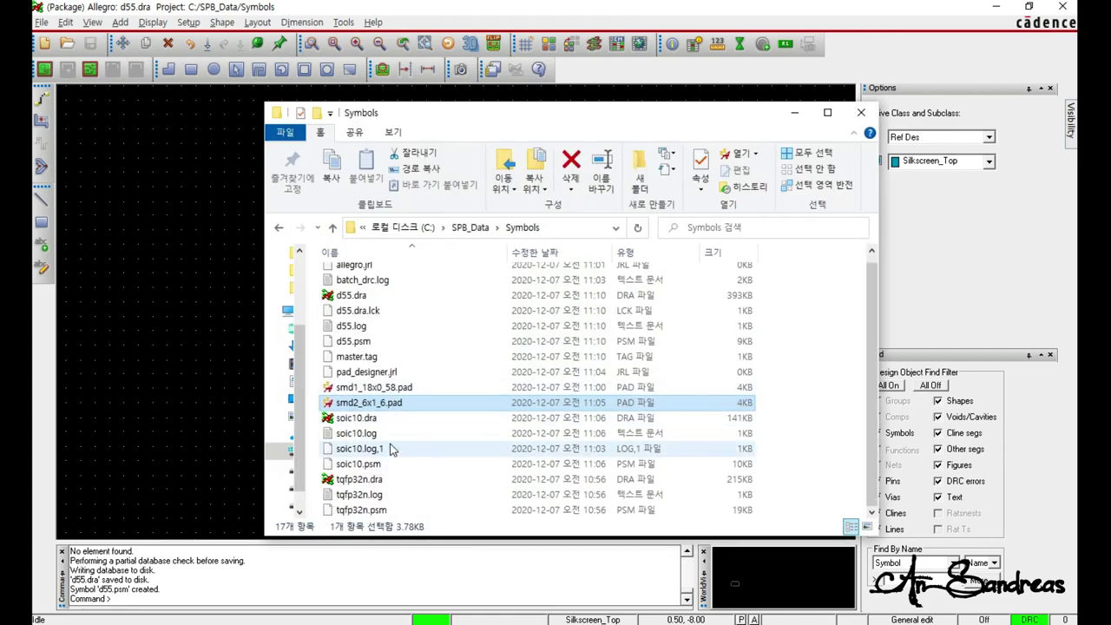
pyautogui.click(399, 296)
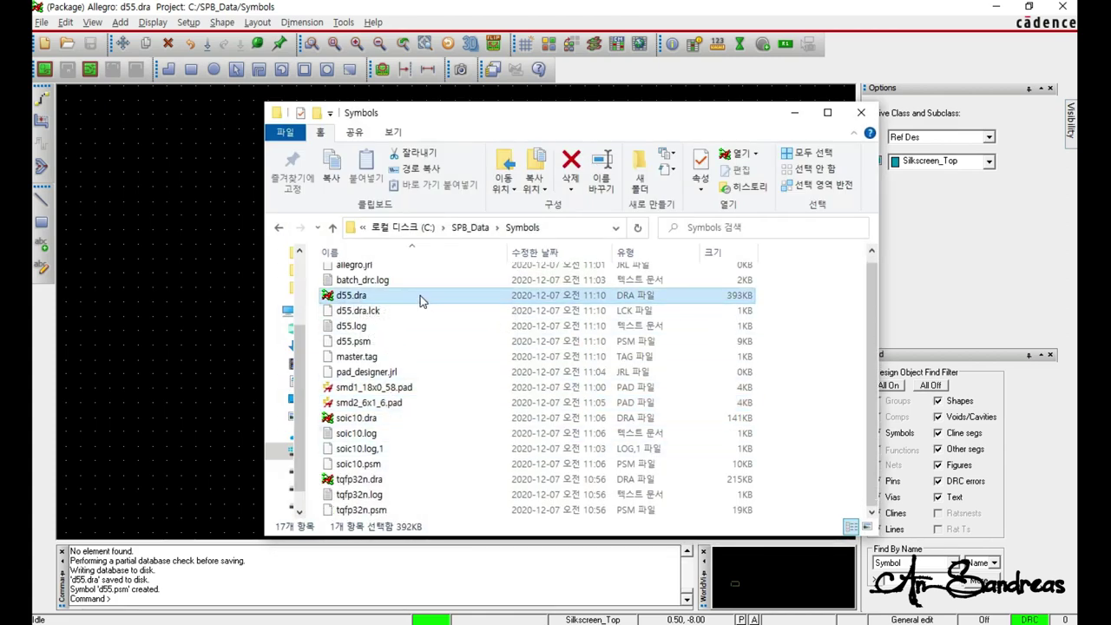
pyautogui.click(795, 113)
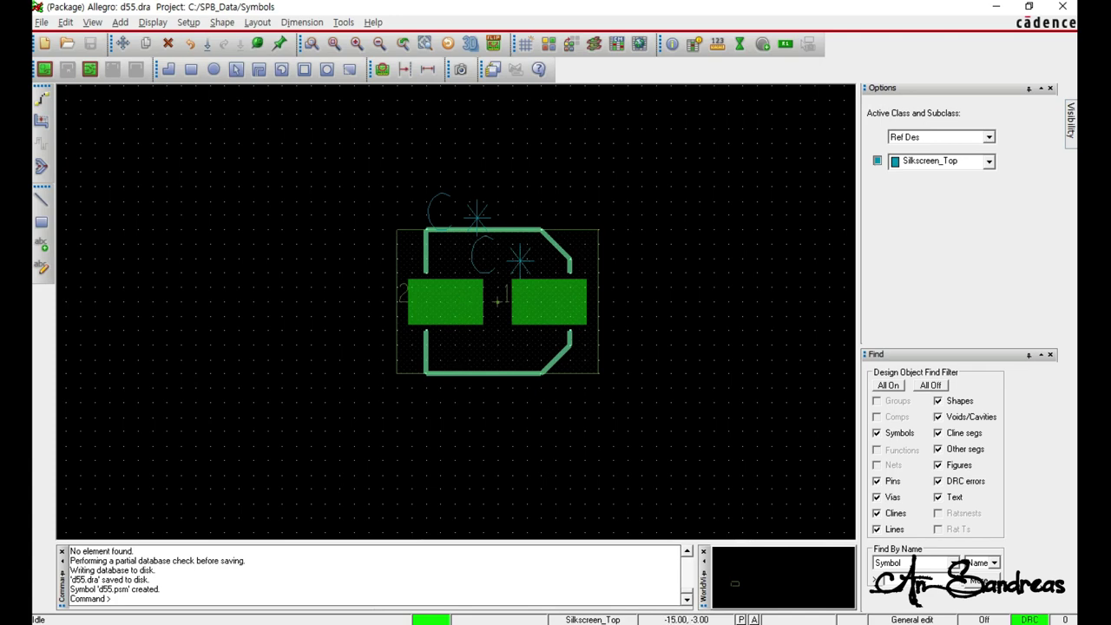
pyautogui.click(243, 286)
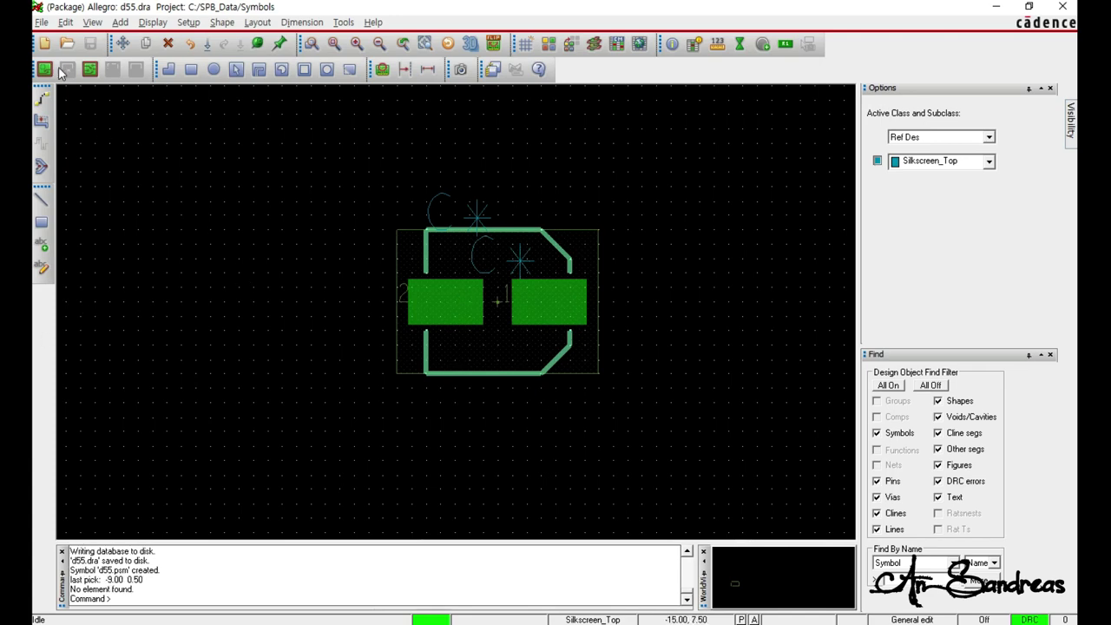
# Step: Create a new package symbol drawing named crys16mhz and display its grid
pyautogui.click(46, 44)
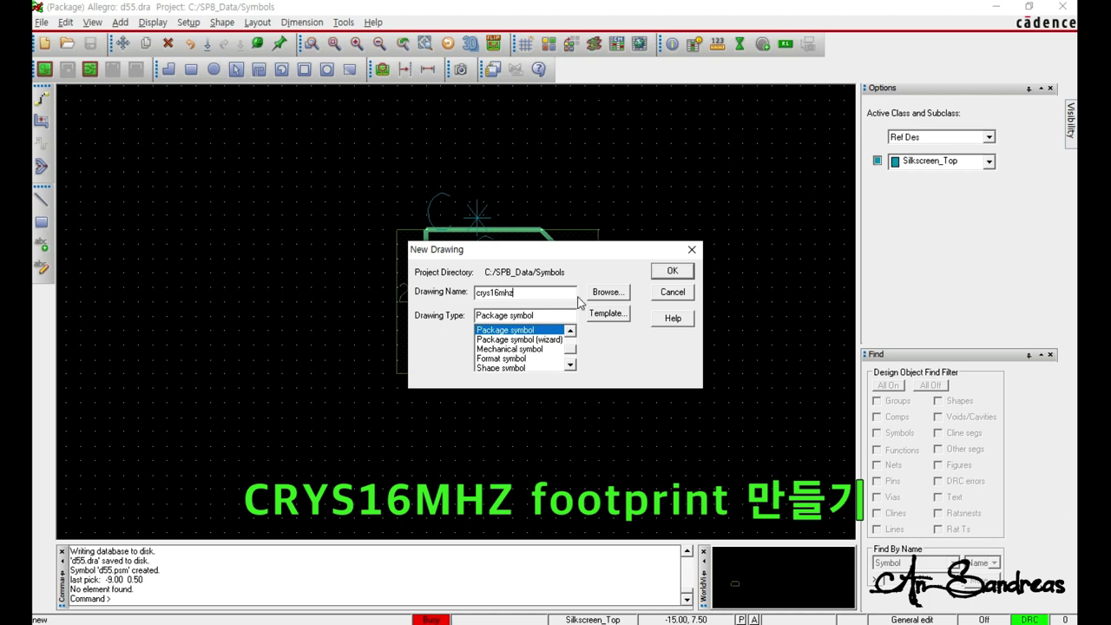
pyautogui.click(673, 273)
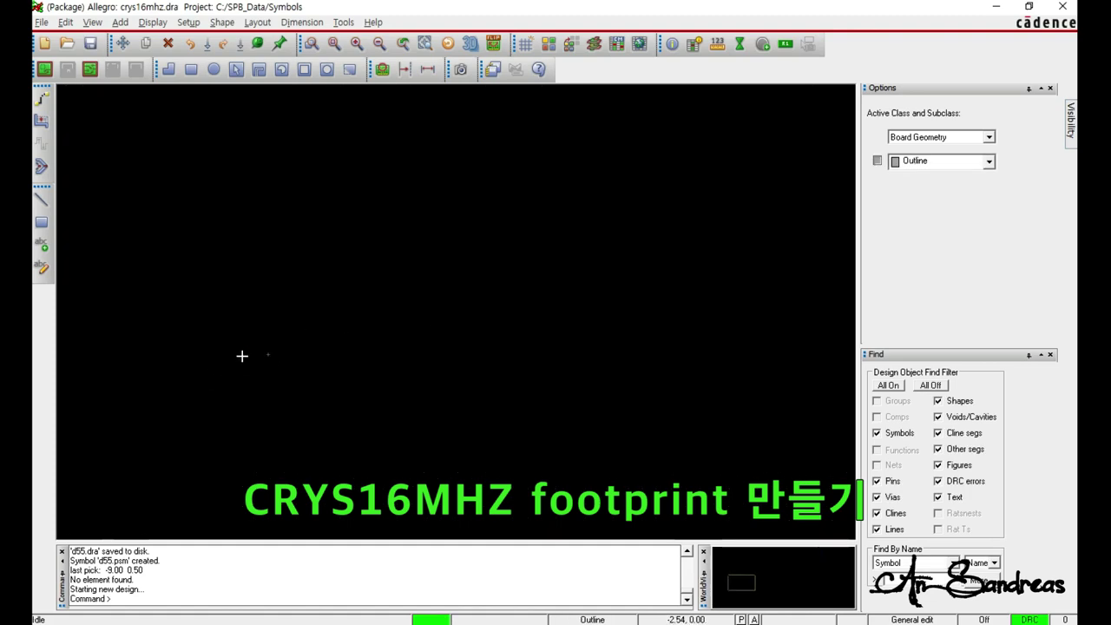
pyautogui.click(526, 44)
pyautogui.scroll(-2, 357, 330)
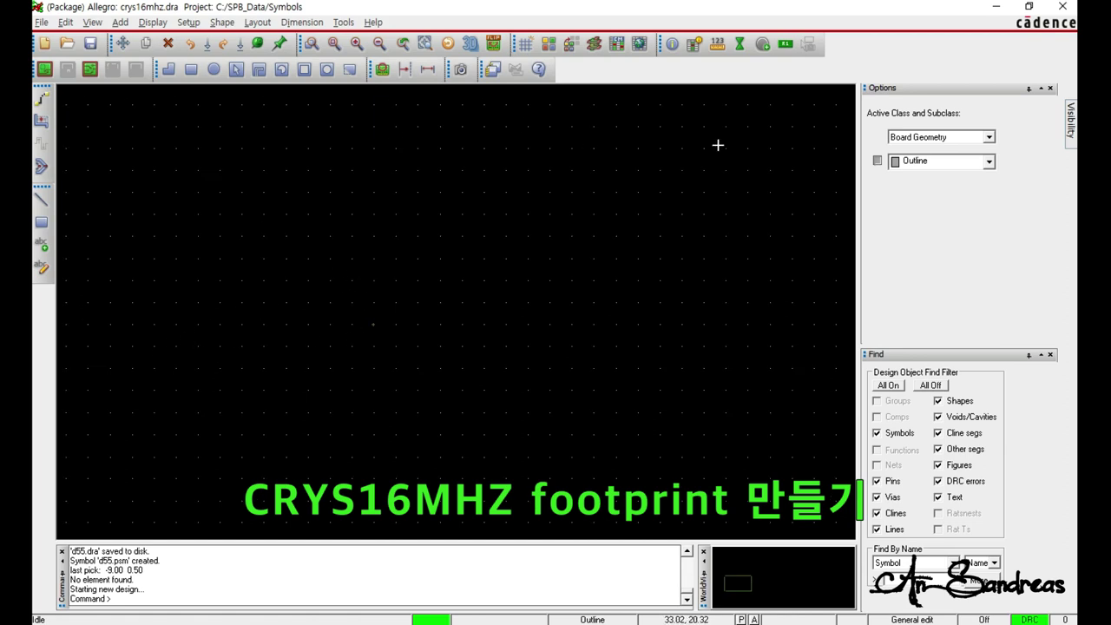
# Step: Start adding connect pins with the Pad50cir30d padstack, found by filtering the padstack list with pad50cir*
pyautogui.click(763, 44)
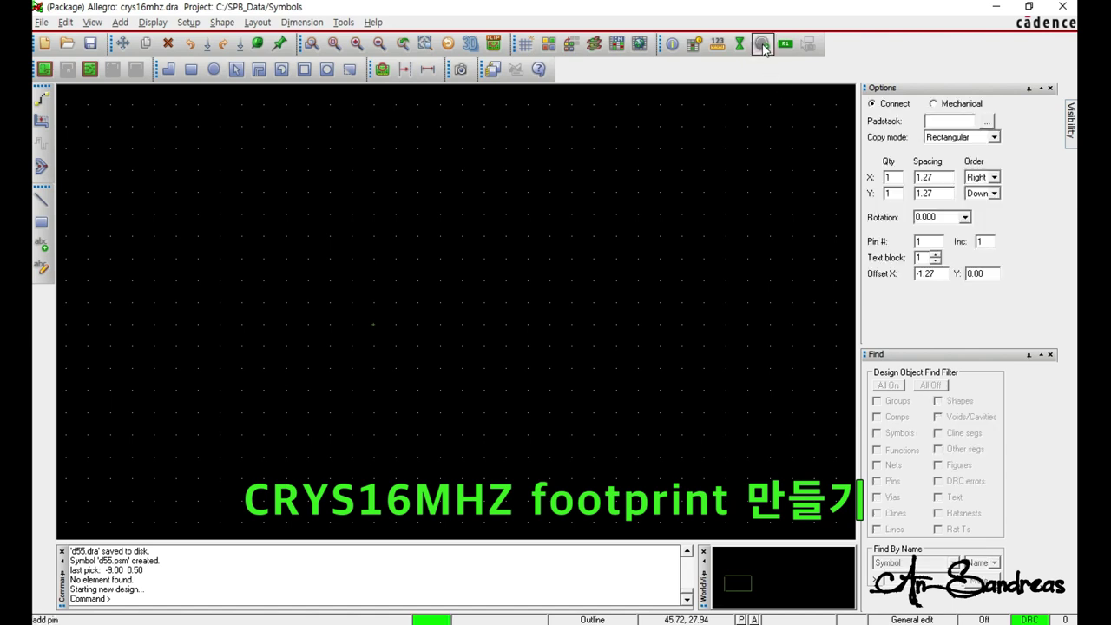
pyautogui.click(987, 122)
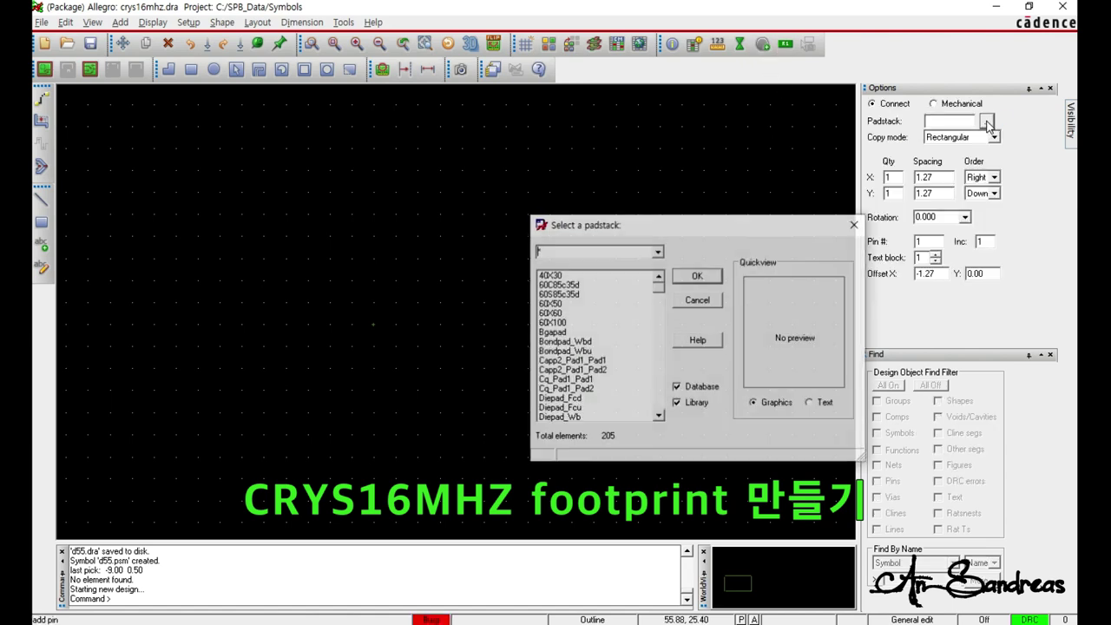
pyautogui.write('pa')
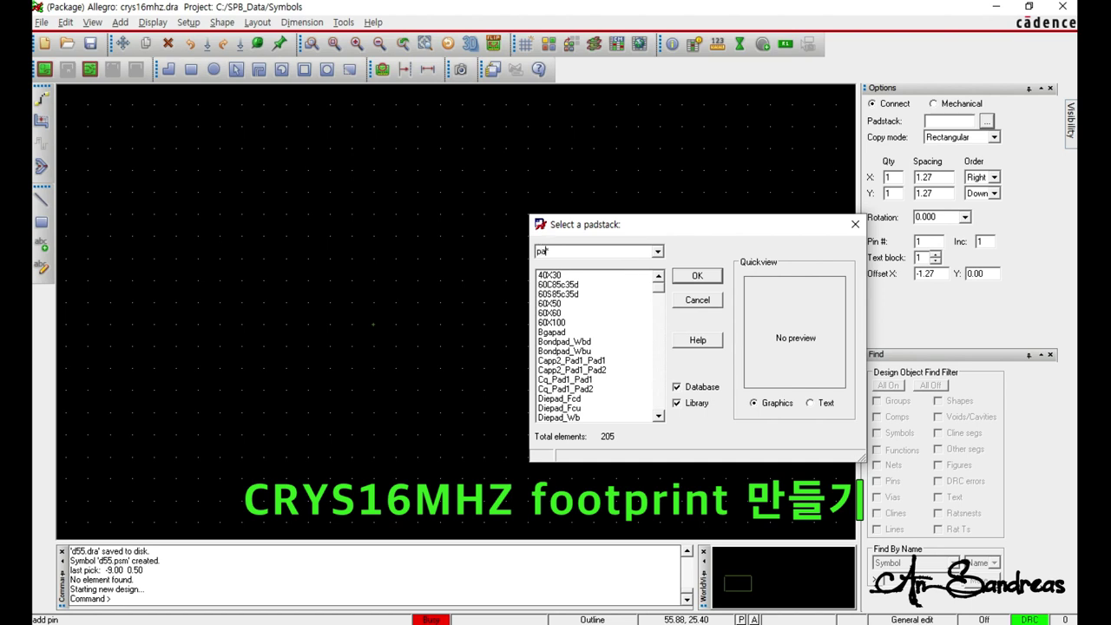
pyautogui.write('d50cir*')
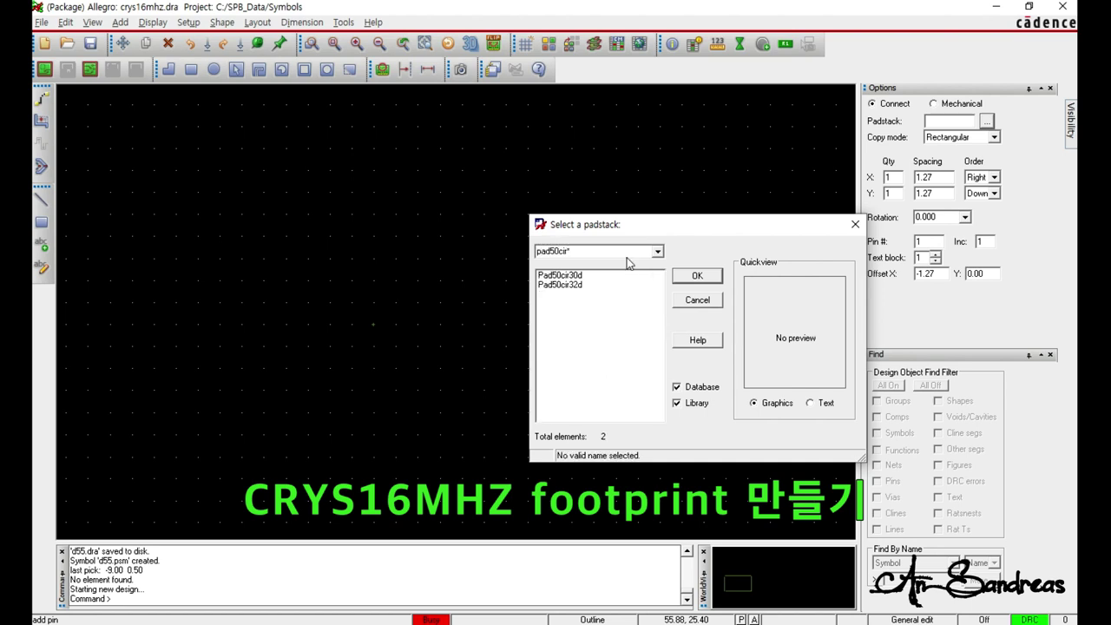
pyautogui.click(589, 275)
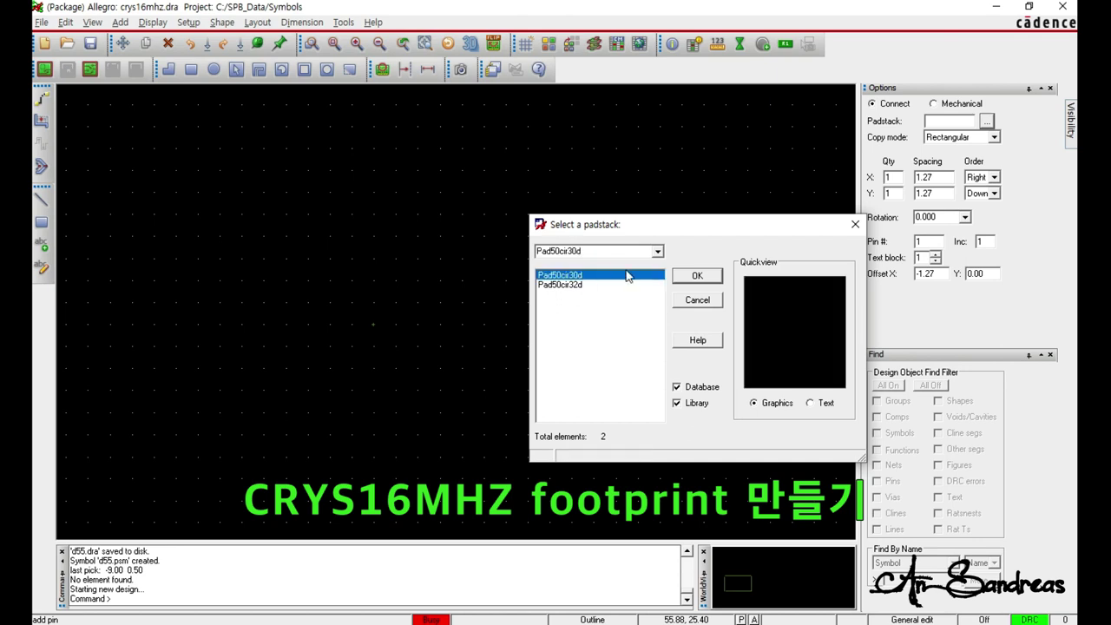
pyautogui.click(699, 278)
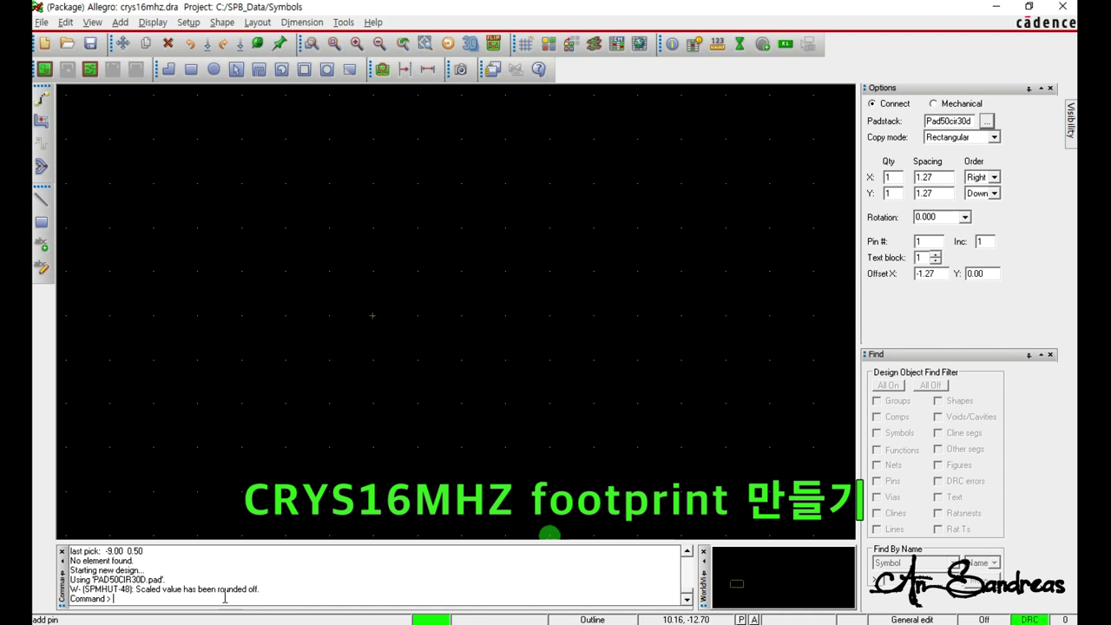
# Step: Place pin 1 at (0, 0) and pin 2 at an X increment of 4.88, and finish adding pins
pyautogui.press('Return')
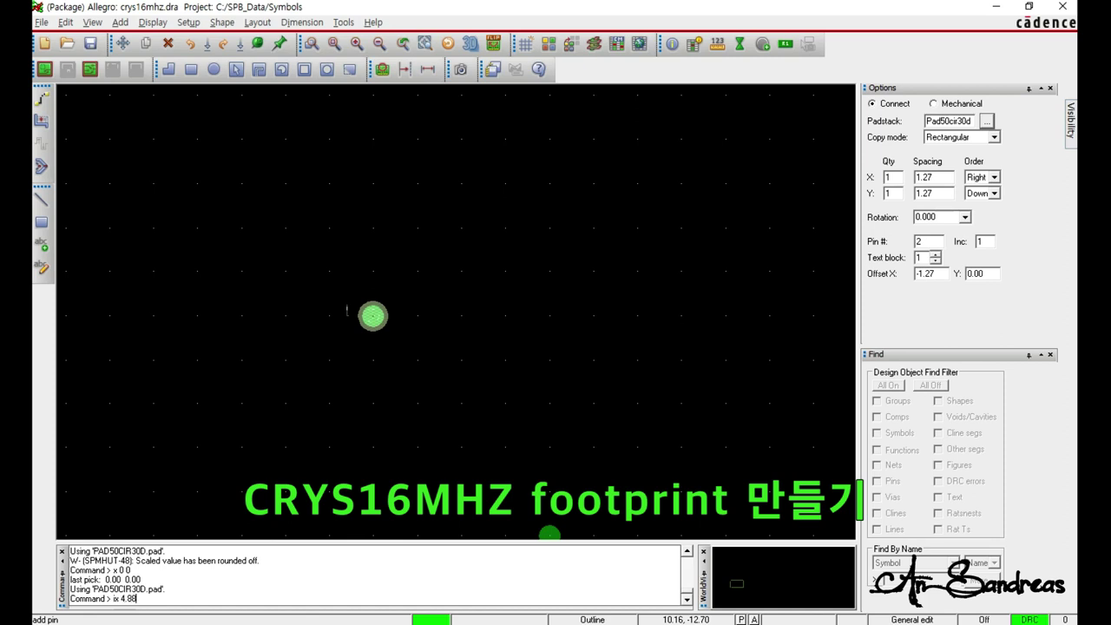
pyautogui.press('Return')
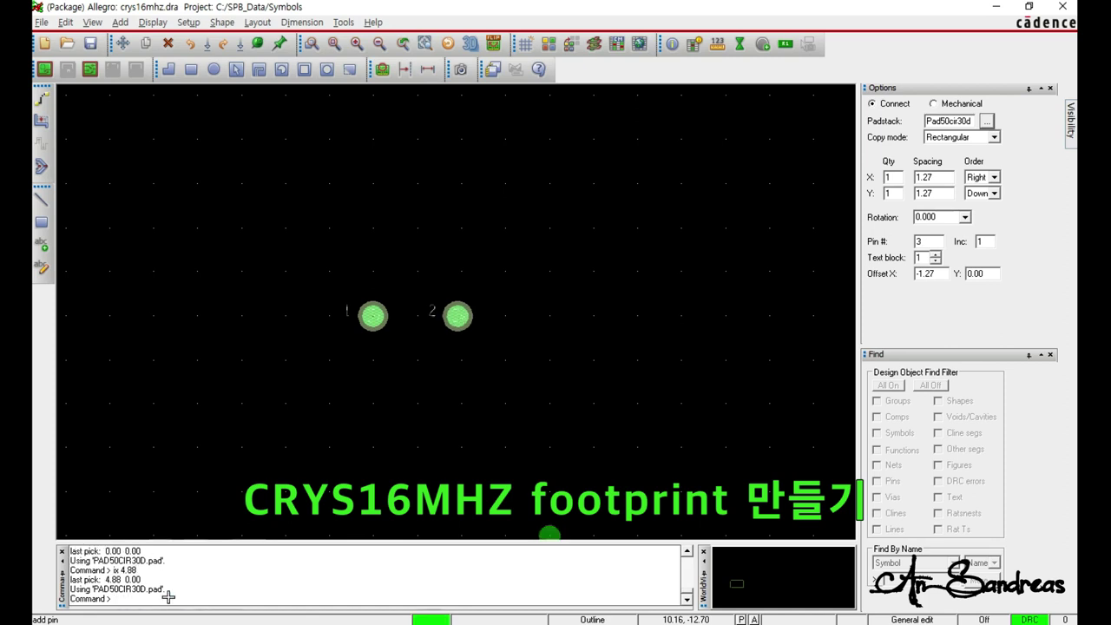
pyautogui.rightClick(499, 338)
pyautogui.click(550, 351)
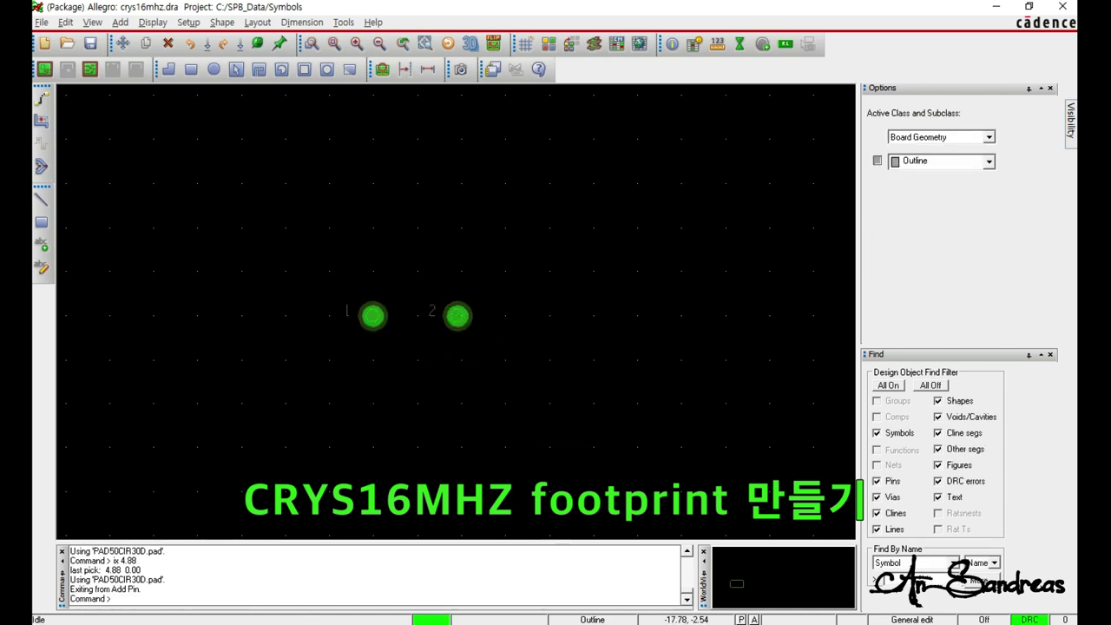
# Step: Set up a new line on Package Geometry, Assembly_Top with width 0.2 and line lock Arc at 90 degrees
pyautogui.click(122, 23)
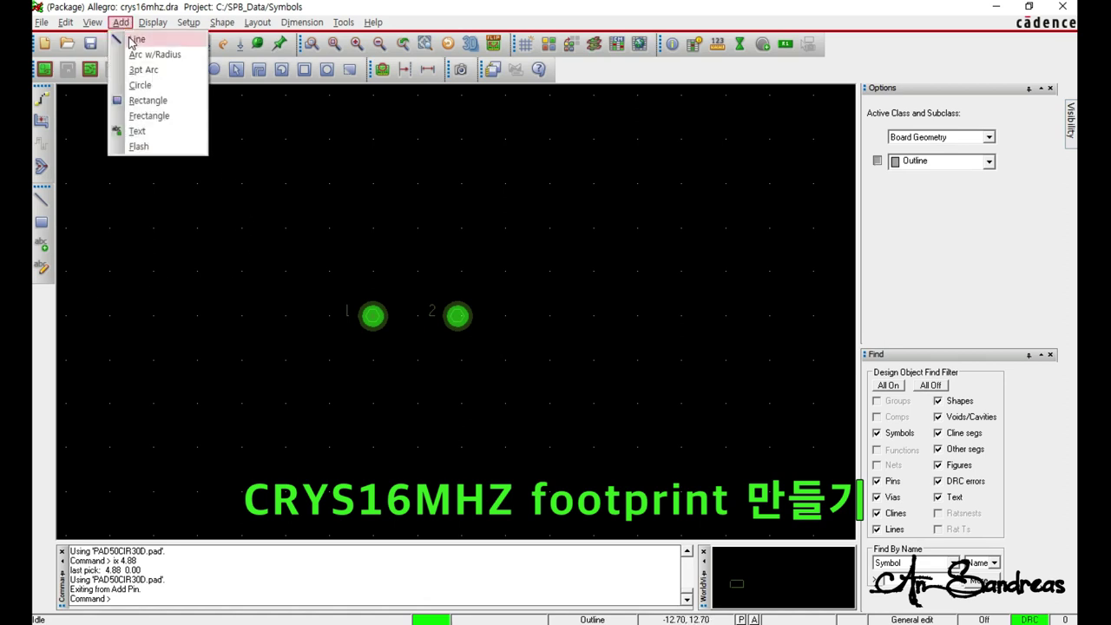
pyautogui.click(135, 39)
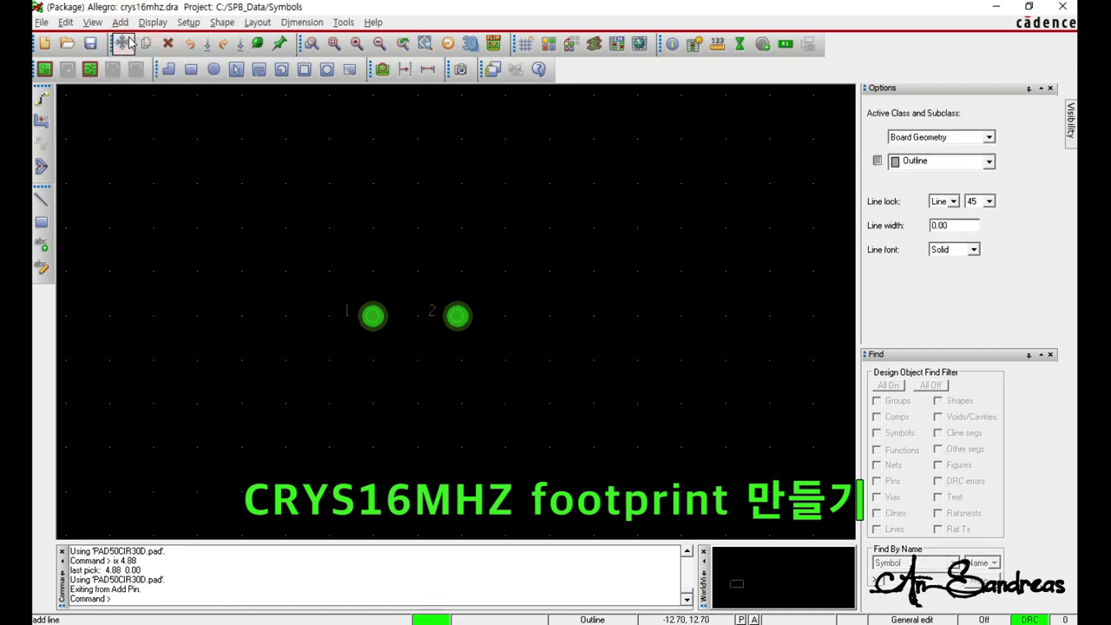
pyautogui.click(989, 137)
pyautogui.click(989, 137)
pyautogui.click(988, 138)
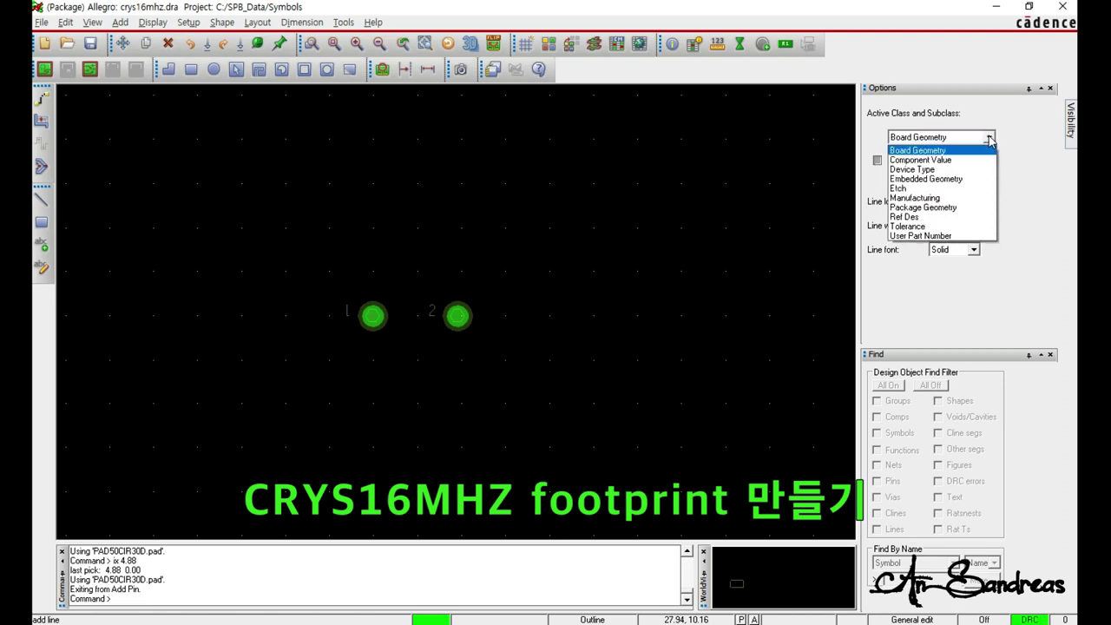
pyautogui.click(941, 208)
pyautogui.doubleClick(955, 227)
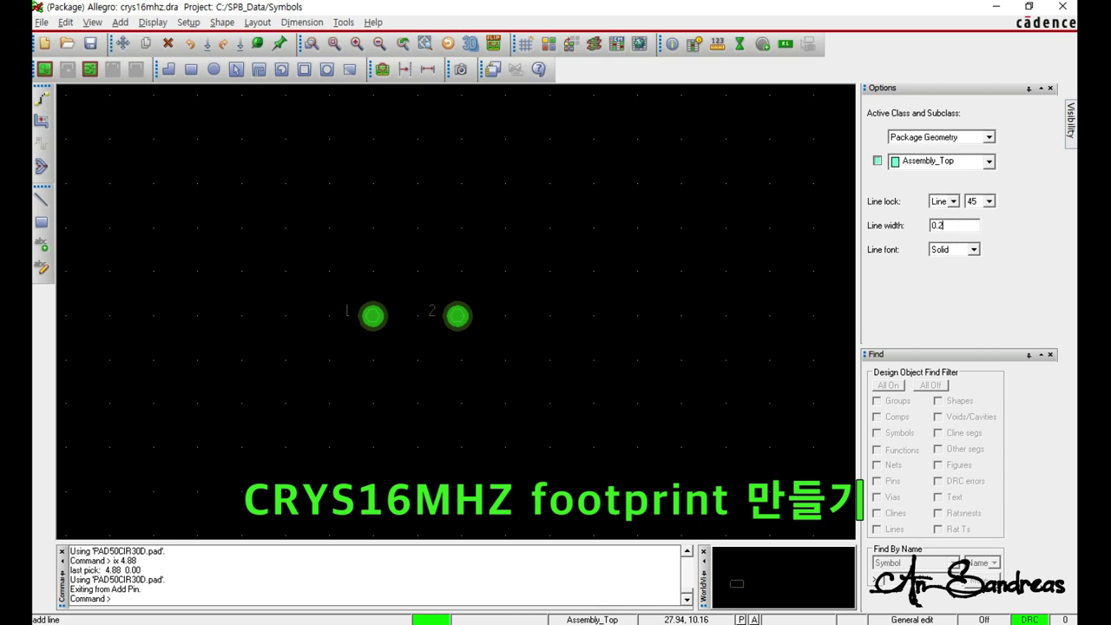
pyautogui.click(950, 202)
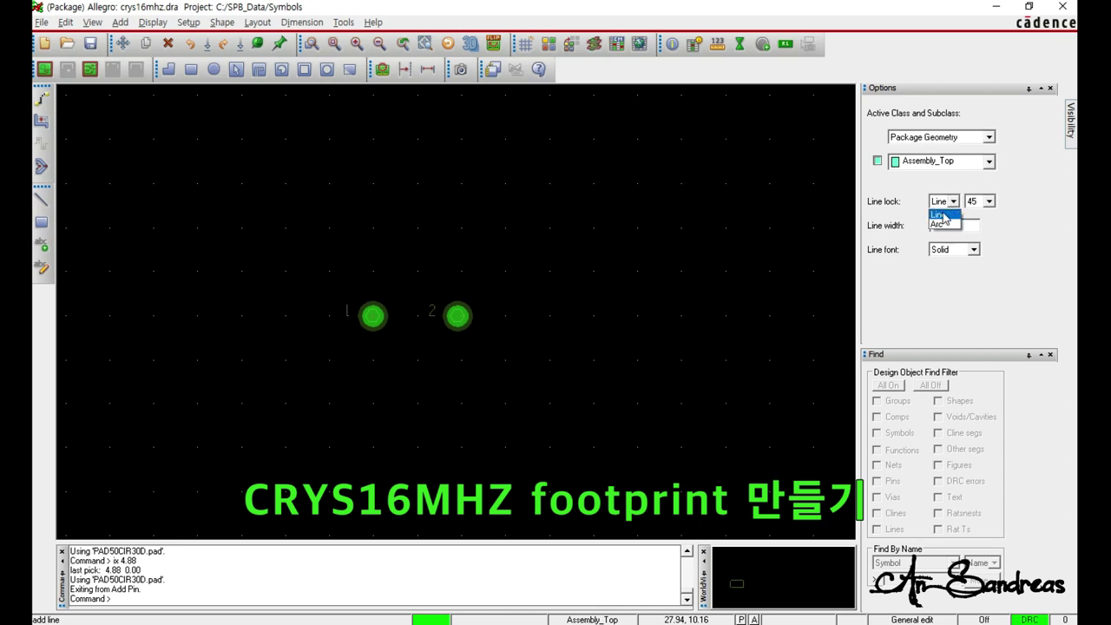
pyautogui.click(936, 224)
pyautogui.click(989, 201)
pyautogui.click(977, 234)
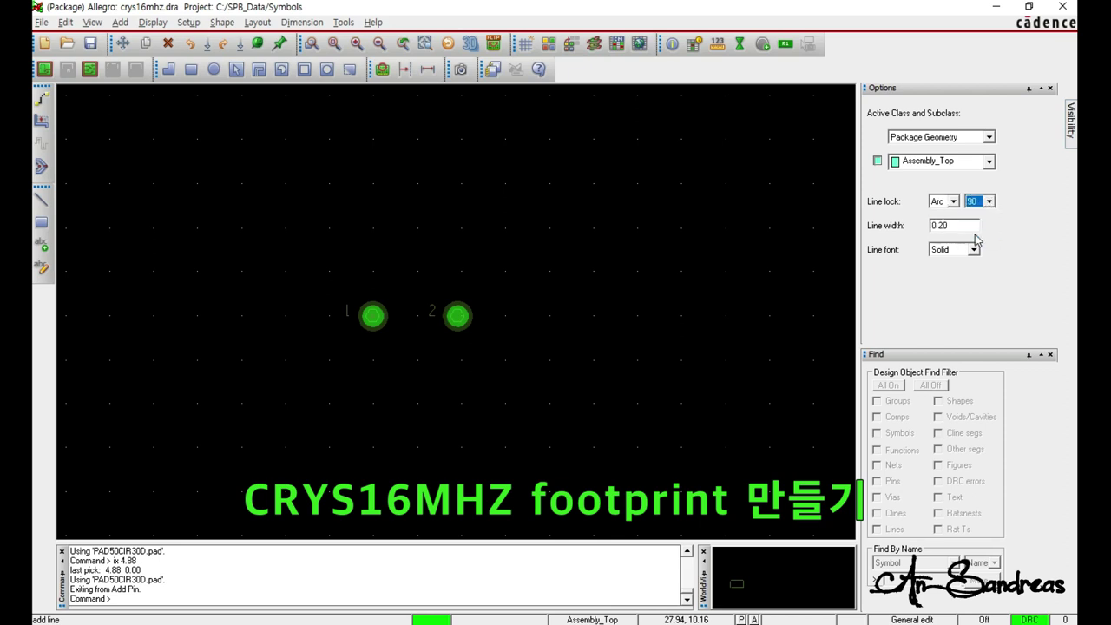
# Step: Draw the upper edge of the crystal's assembly outline from (-0.91, 2.325) to (5.79, 2.325)
pyautogui.click(178, 599)
pyautogui.write('0.91 2.325')
pyautogui.press('Return')
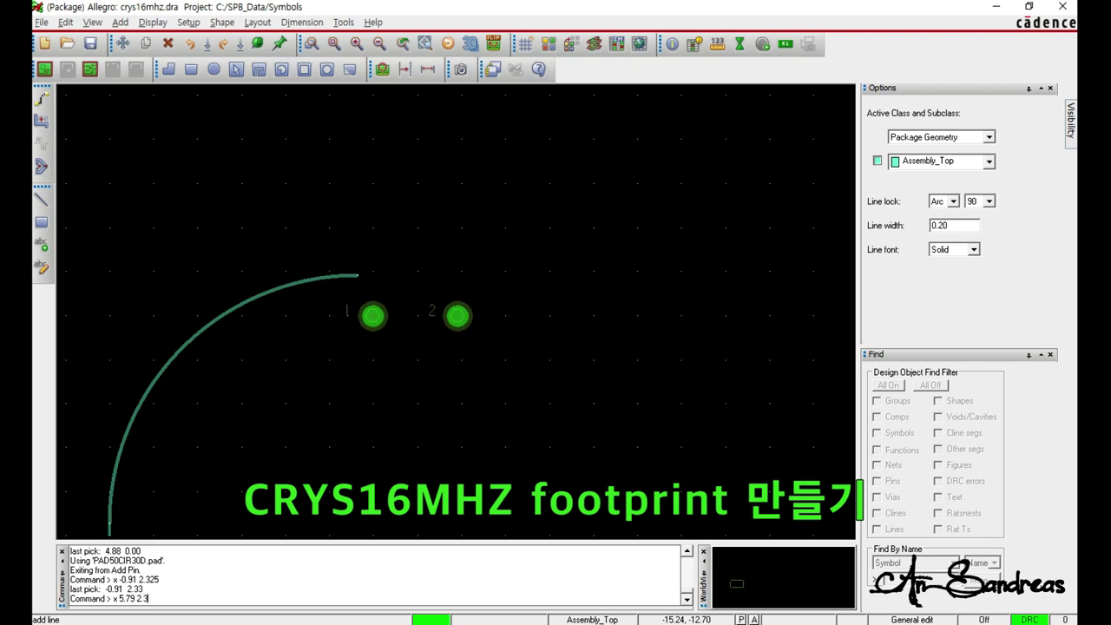
pyautogui.press('Return')
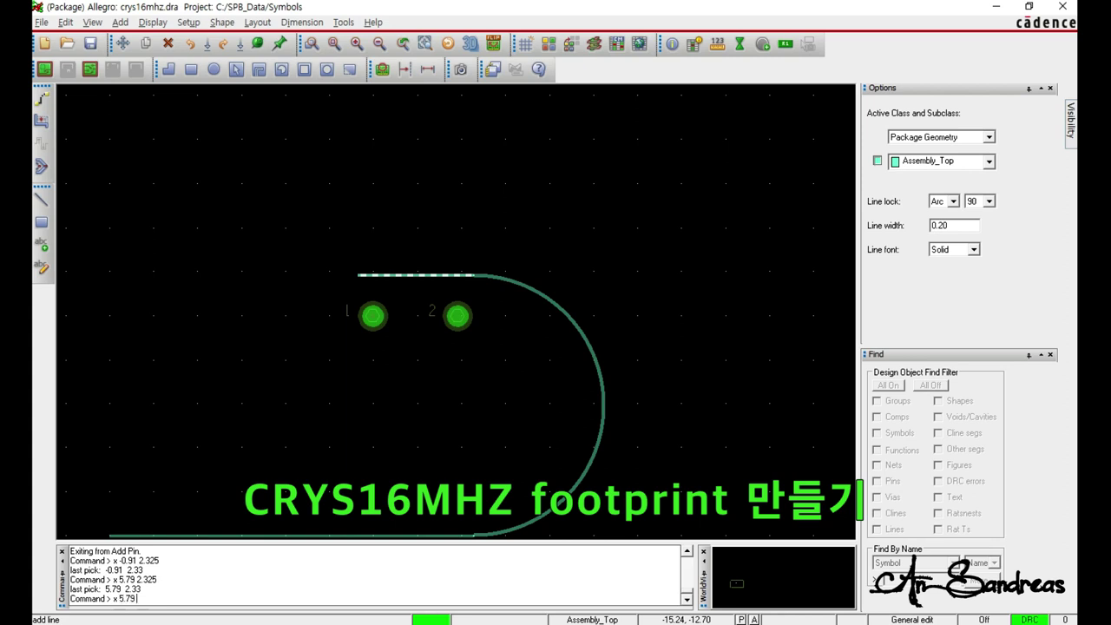
# Step: Draw the assembly outline's end arc to (5.79, -2.325) and its lower edge to (-0.91, -2.325)
pyautogui.write('.325')
pyautogui.press('Return')
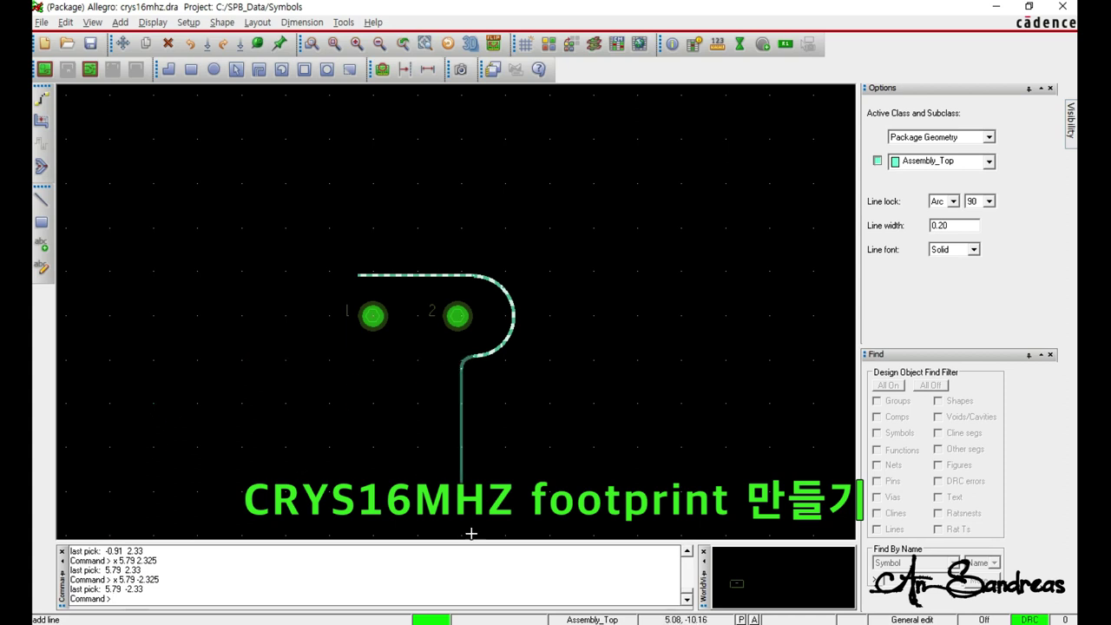
pyautogui.write('x -0.91 -2')
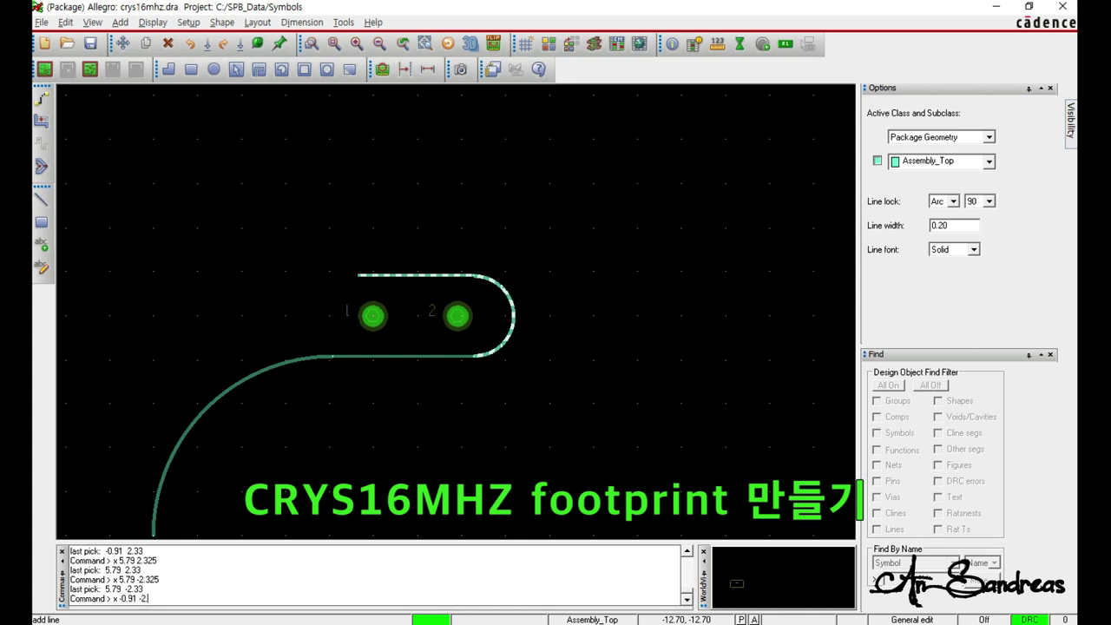
pyautogui.press('Return')
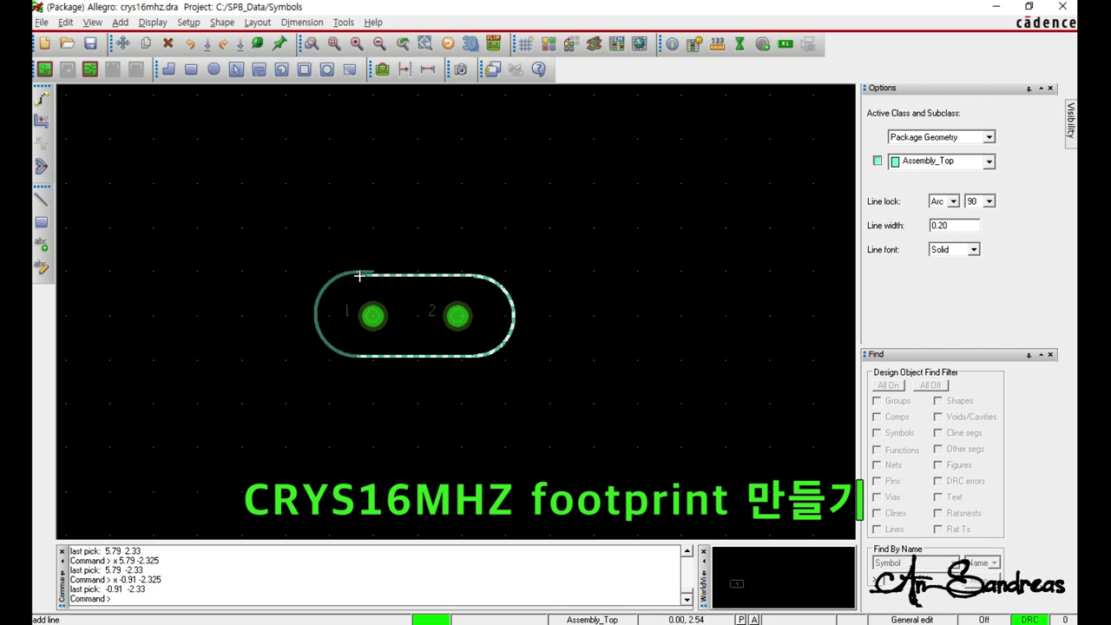
# Step: Close the assembly outline with an arc snapped to the segment vertex at its starting point, and finish the line
pyautogui.scroll(3, 360, 276)
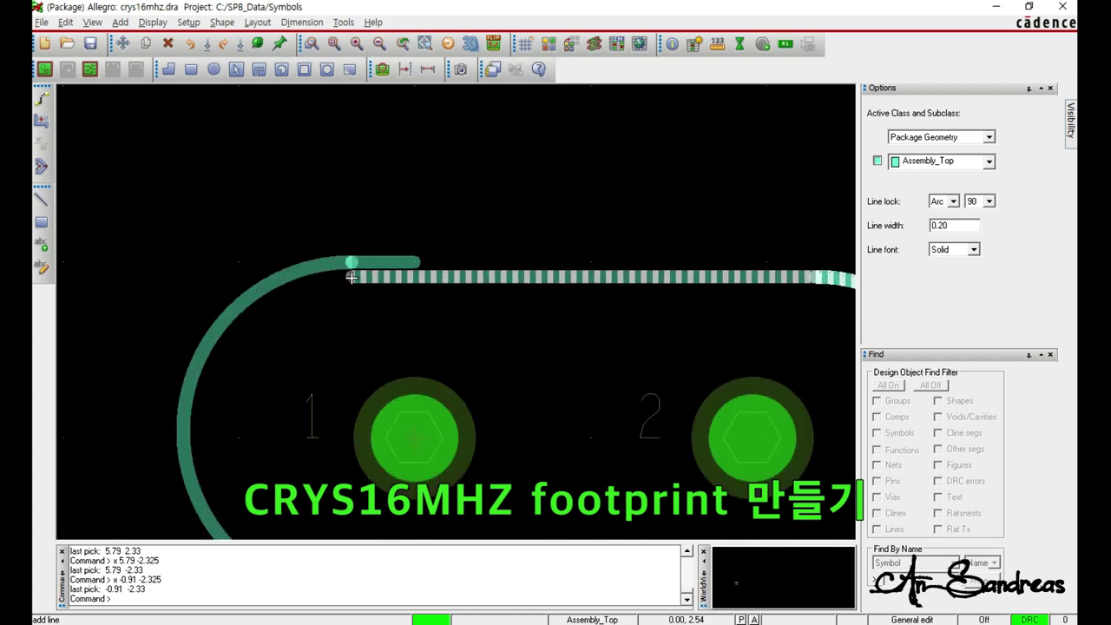
pyautogui.rightClick(352, 276)
pyautogui.moveTo(402, 369)
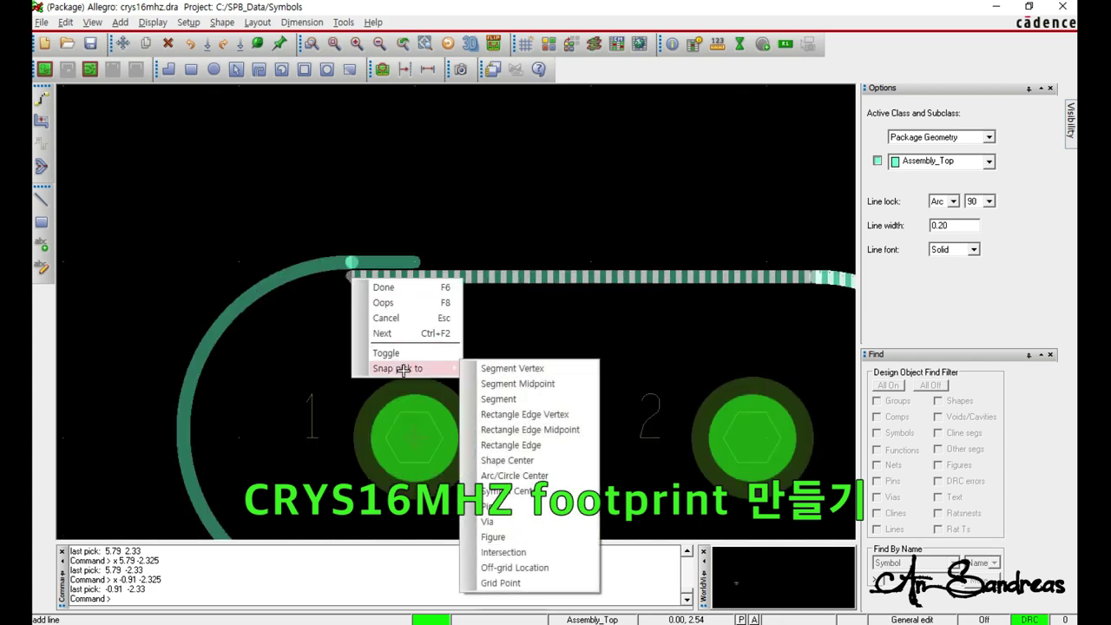
pyautogui.click(494, 372)
pyautogui.rightClick(340, 221)
pyautogui.click(371, 230)
pyautogui.scroll(-3, 405, 322)
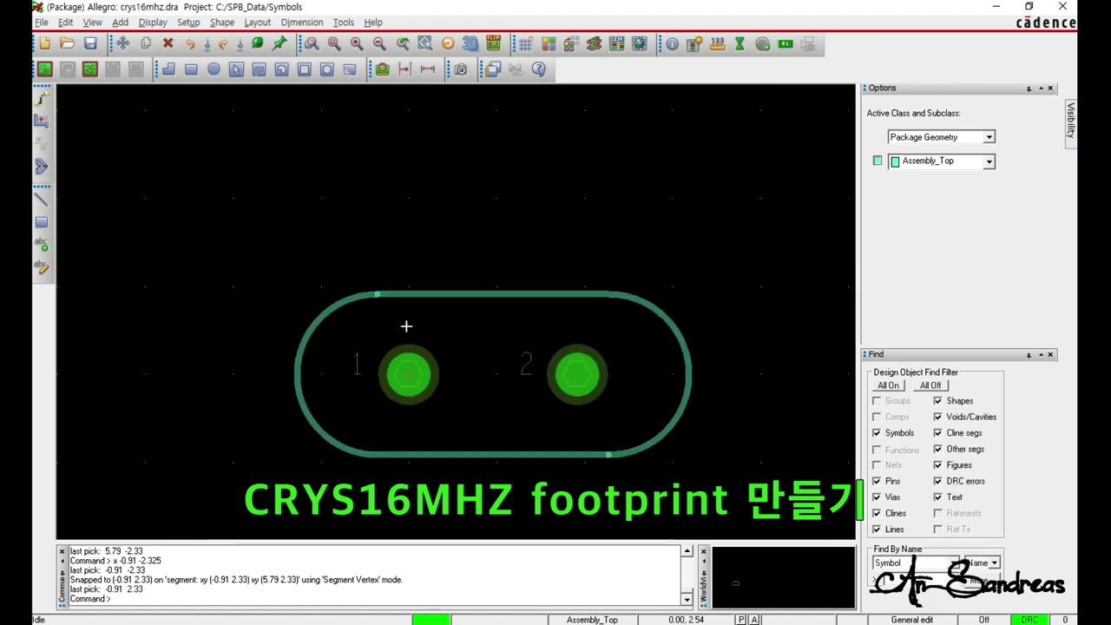
# Step: Start a line on Package Geometry, Silkscreen_Top and trace the assembly outline's upper edge by snapping to its segment vertices
pyautogui.press('F2')
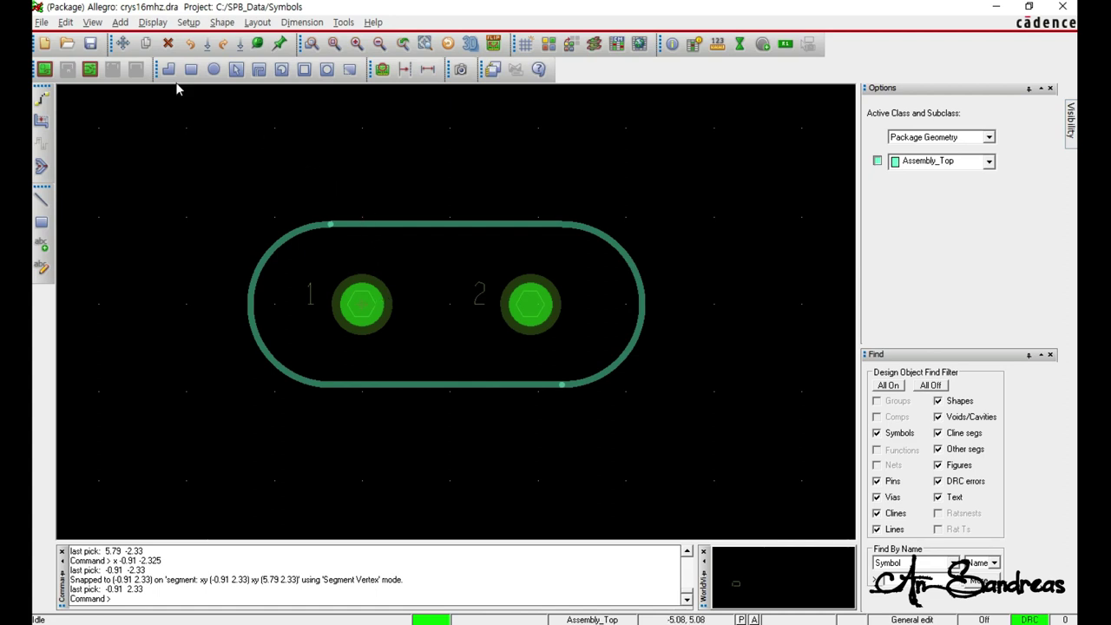
pyautogui.click(119, 21)
pyautogui.click(135, 40)
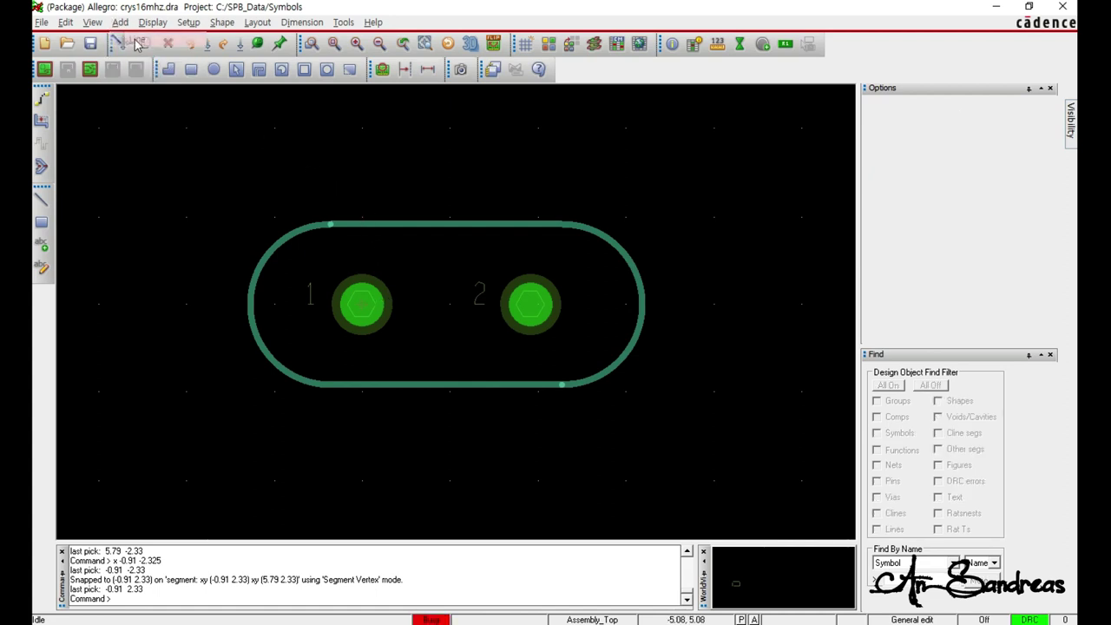
pyautogui.click(989, 163)
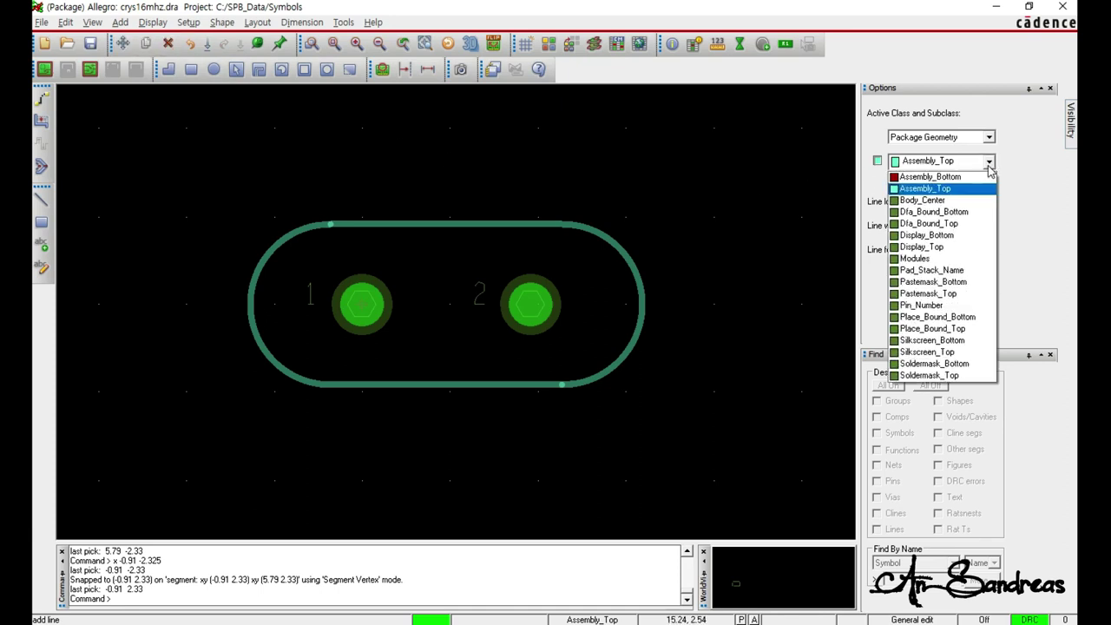
pyautogui.click(937, 352)
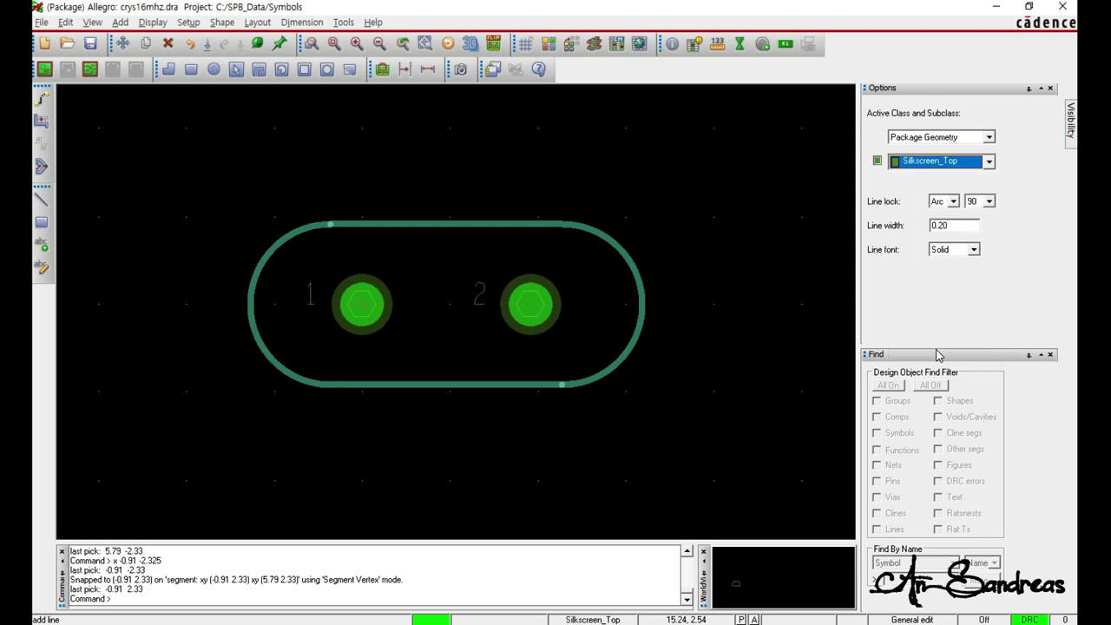
pyautogui.rightClick(332, 223)
pyautogui.moveTo(385, 314)
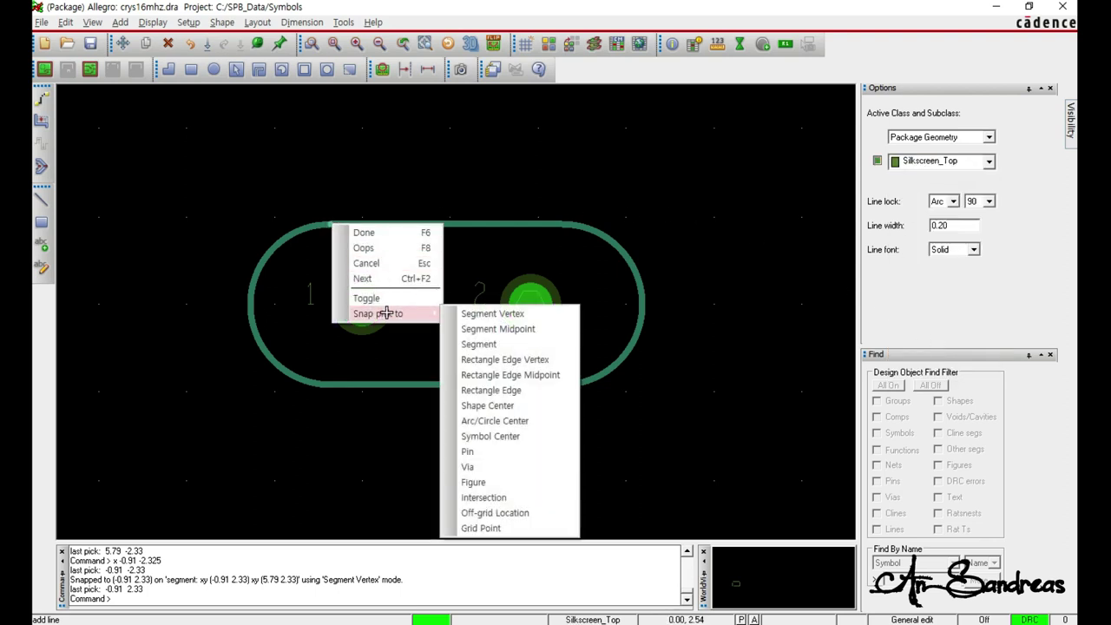
pyautogui.click(473, 314)
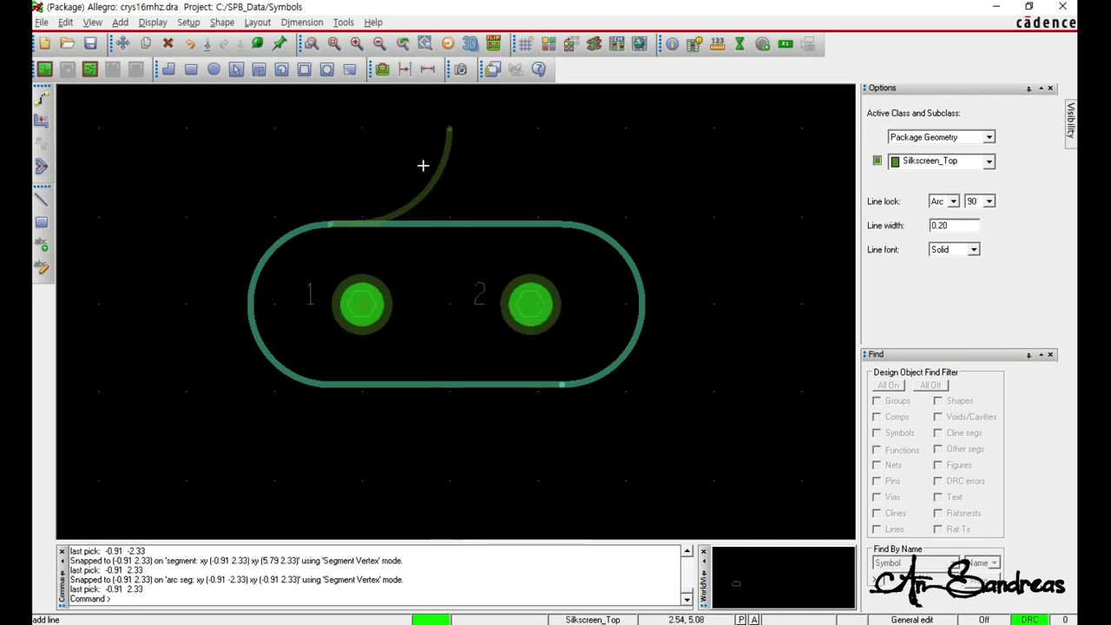
pyautogui.rightClick(558, 223)
pyautogui.moveTo(603, 315)
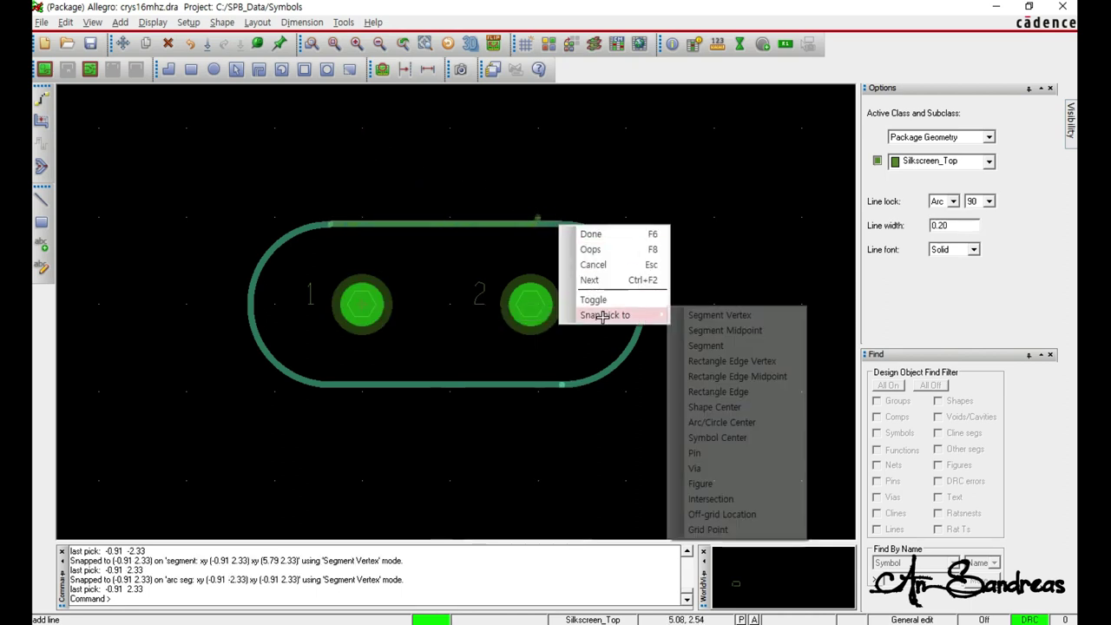
pyautogui.click(704, 316)
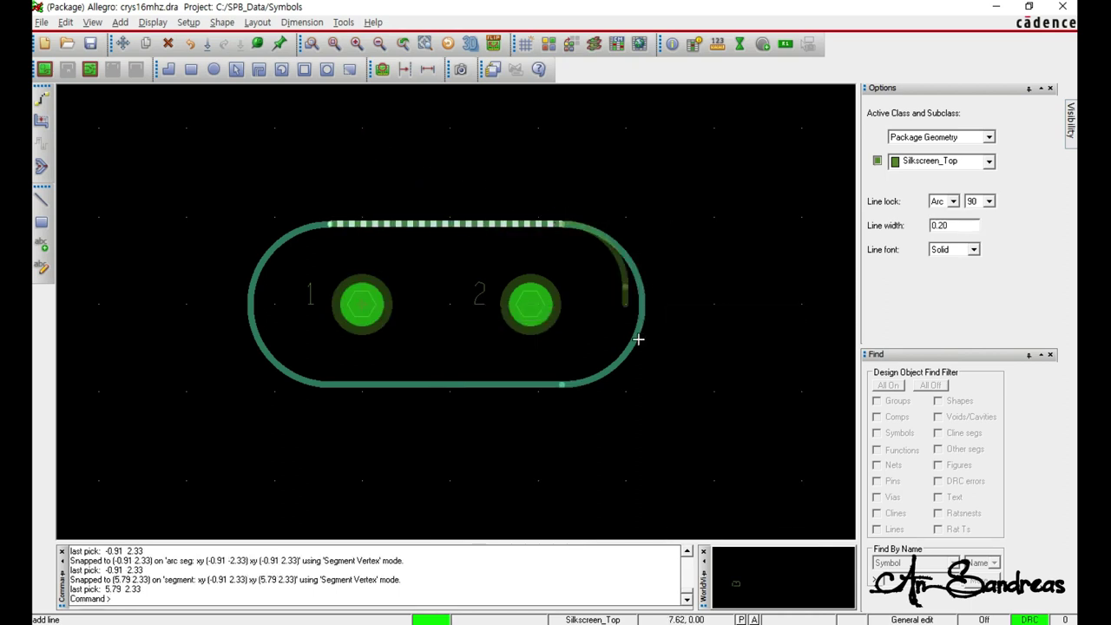
# Step: Continue the silkscreen line around the arc beside pin 2 and along the lower edge, snapping to the assembly outline's segment vertices
pyautogui.rightClick(559, 389)
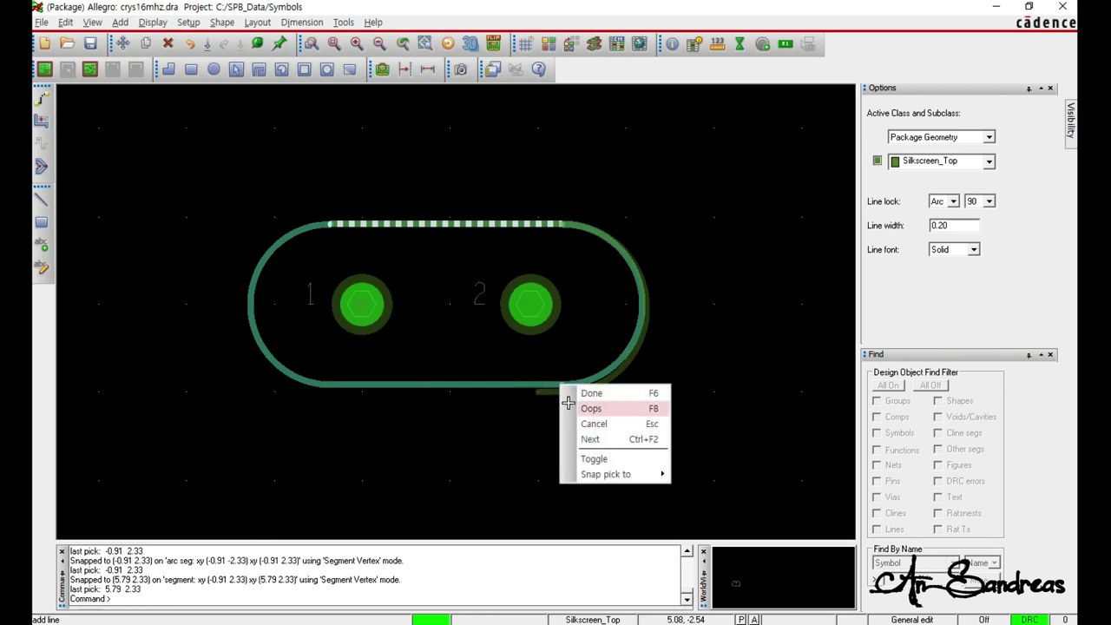
pyautogui.moveTo(620, 474)
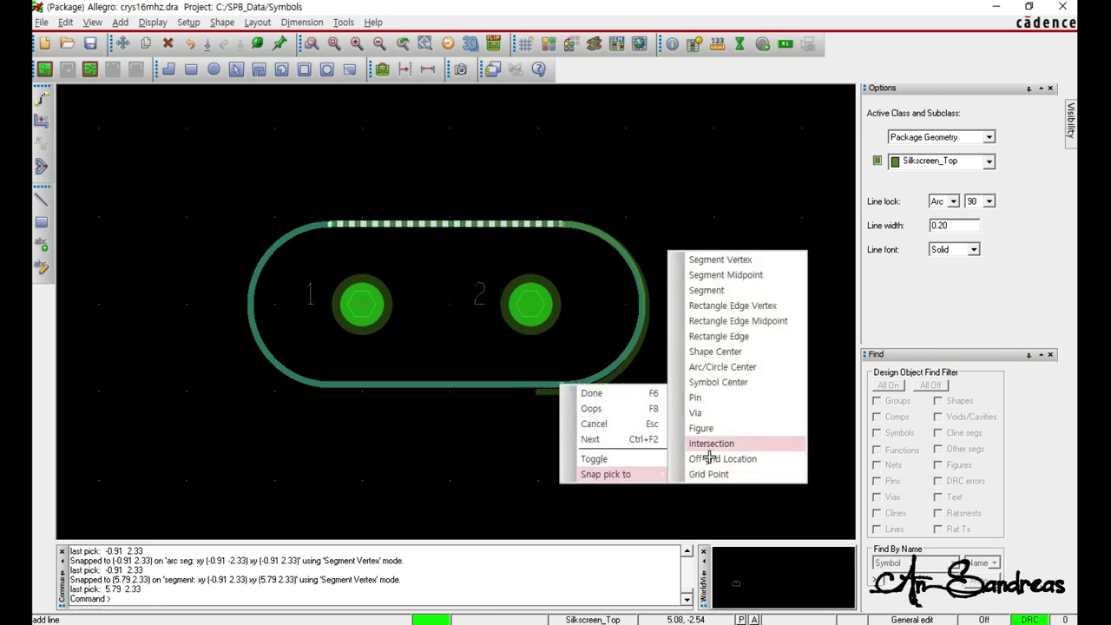
pyautogui.click(738, 261)
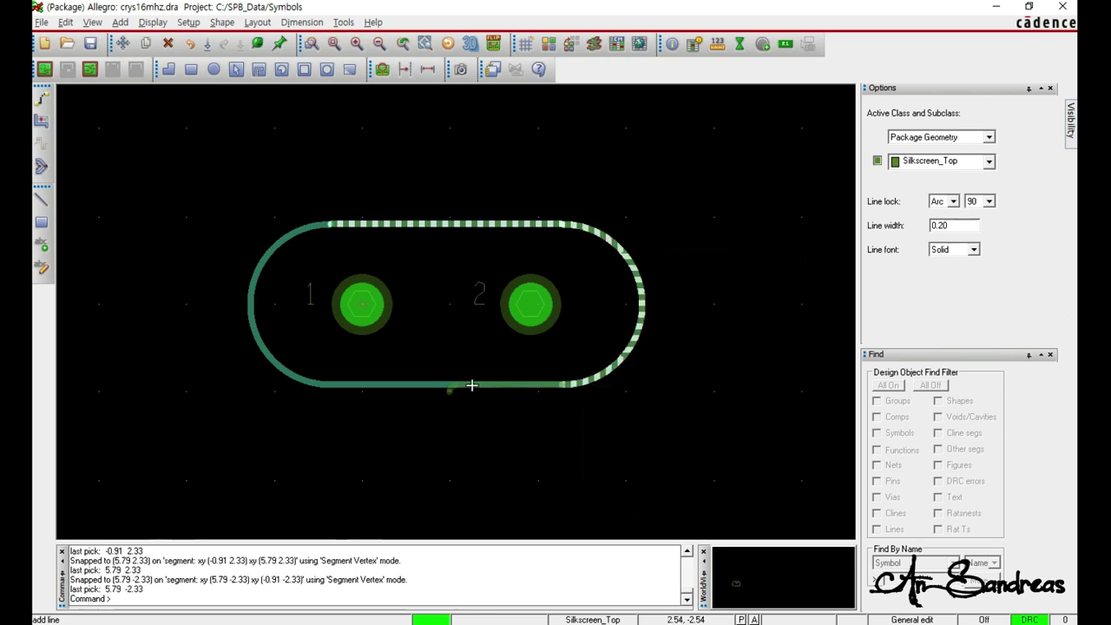
pyautogui.rightClick(321, 385)
pyautogui.moveTo(367, 475)
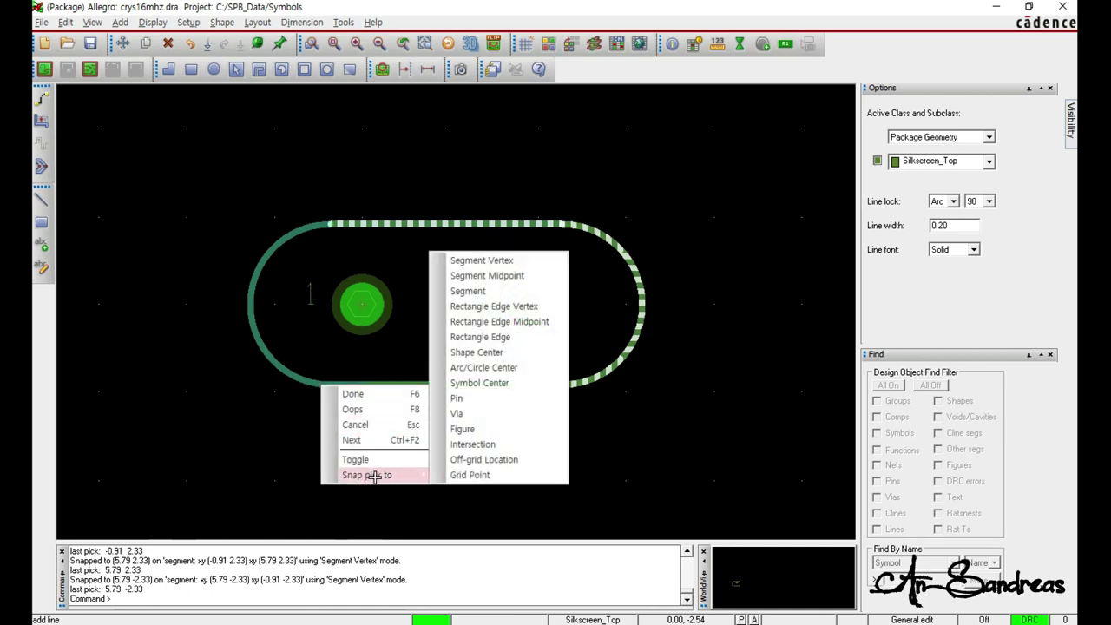
pyautogui.click(481, 260)
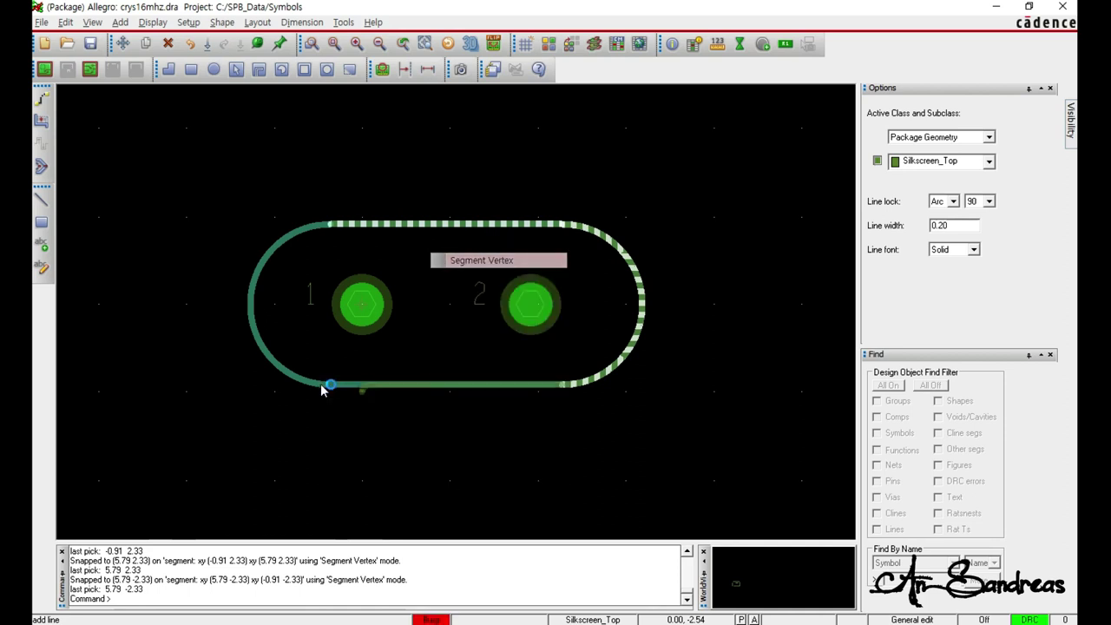
# Step: Close the silkscreen outline around pin 1 by snapping to the starting segment vertex, and finish the line
pyautogui.rightClick(332, 224)
pyautogui.moveTo(382, 314)
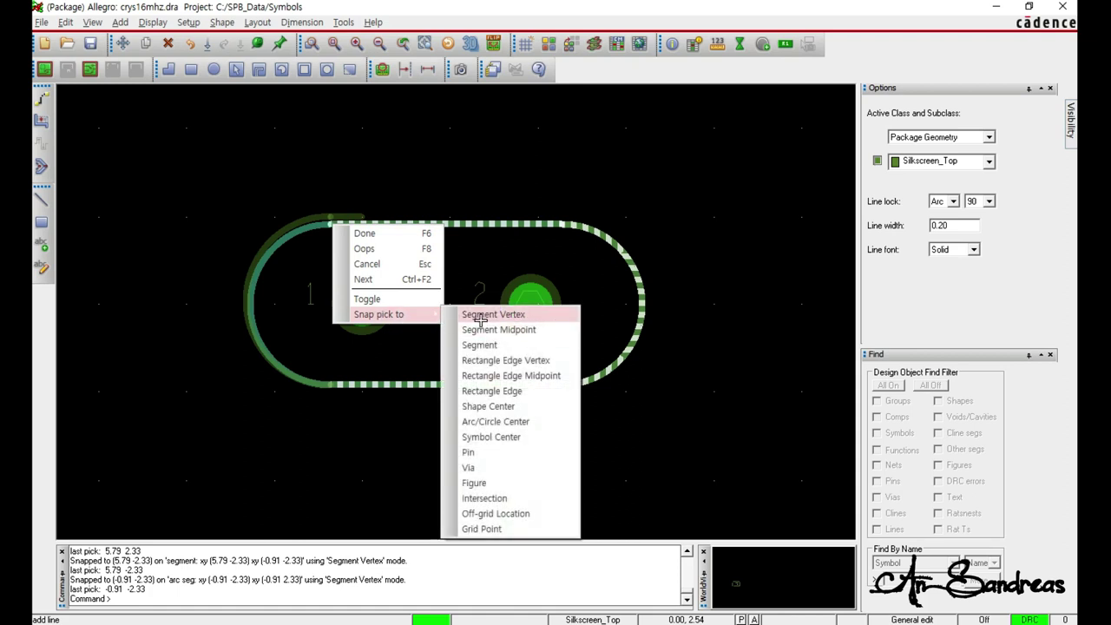
pyautogui.click(480, 316)
pyautogui.rightClick(351, 153)
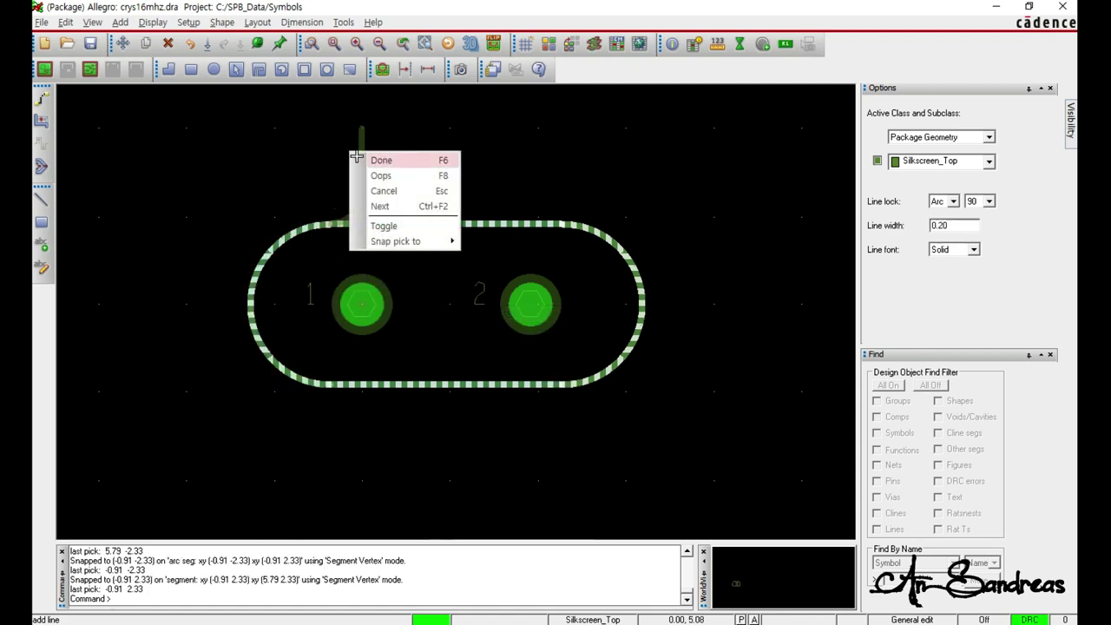
pyautogui.click(362, 159)
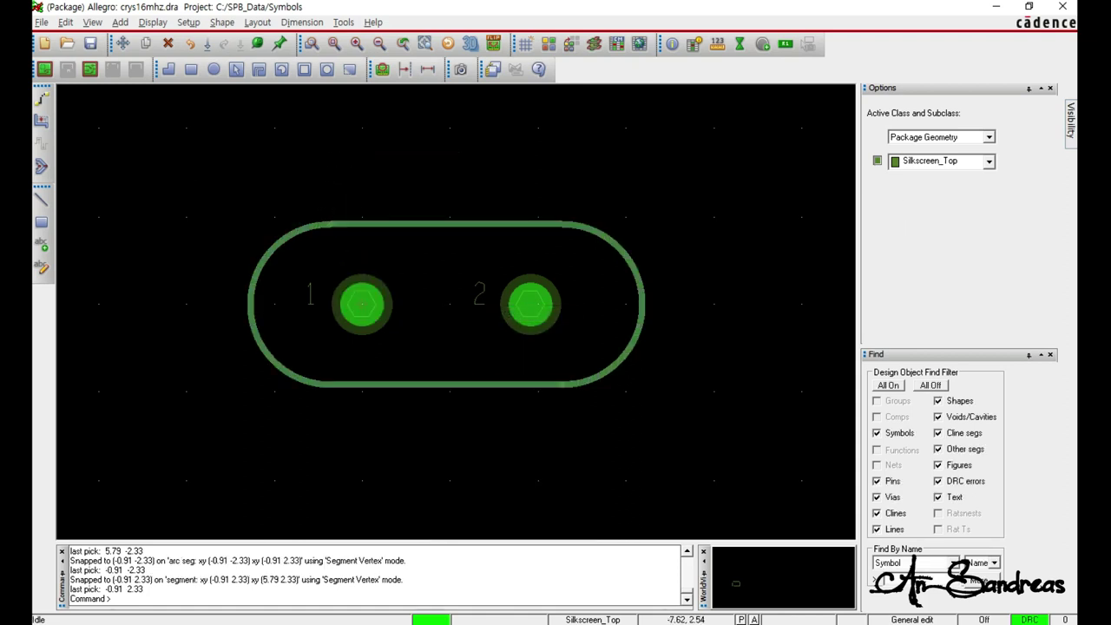
# Step: Add the reference designator label Y* on Ref Des, Assembly_Top at (2.54, 2.54) with text block 3
pyautogui.click(785, 45)
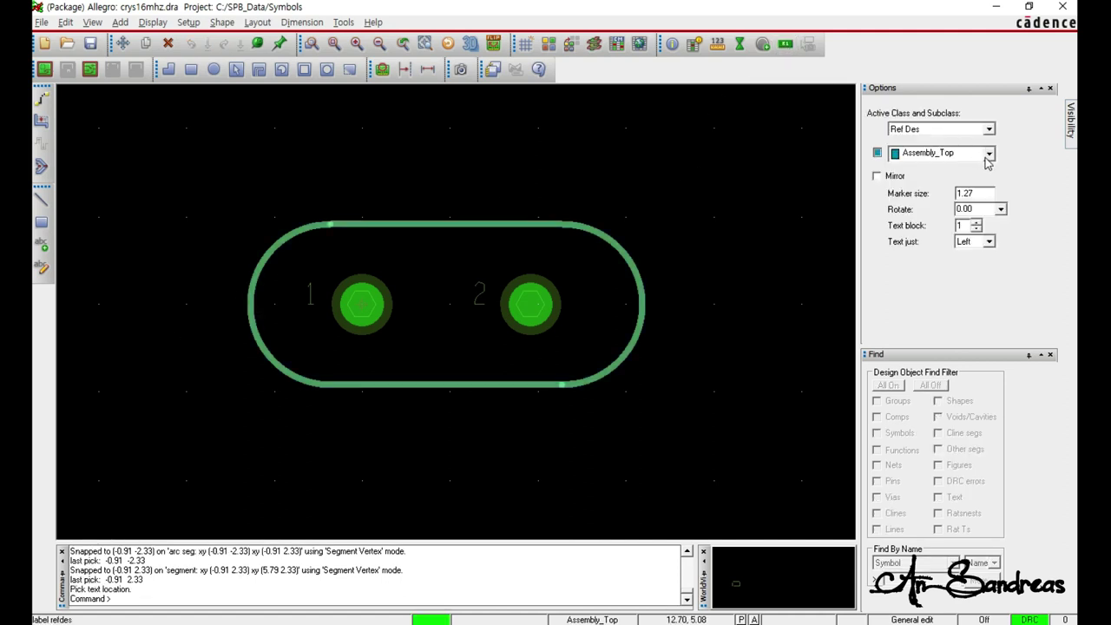
pyautogui.doubleClick(992, 209)
pyautogui.click(977, 222)
pyautogui.click(977, 222)
pyautogui.click(444, 206)
pyautogui.write('Y*')
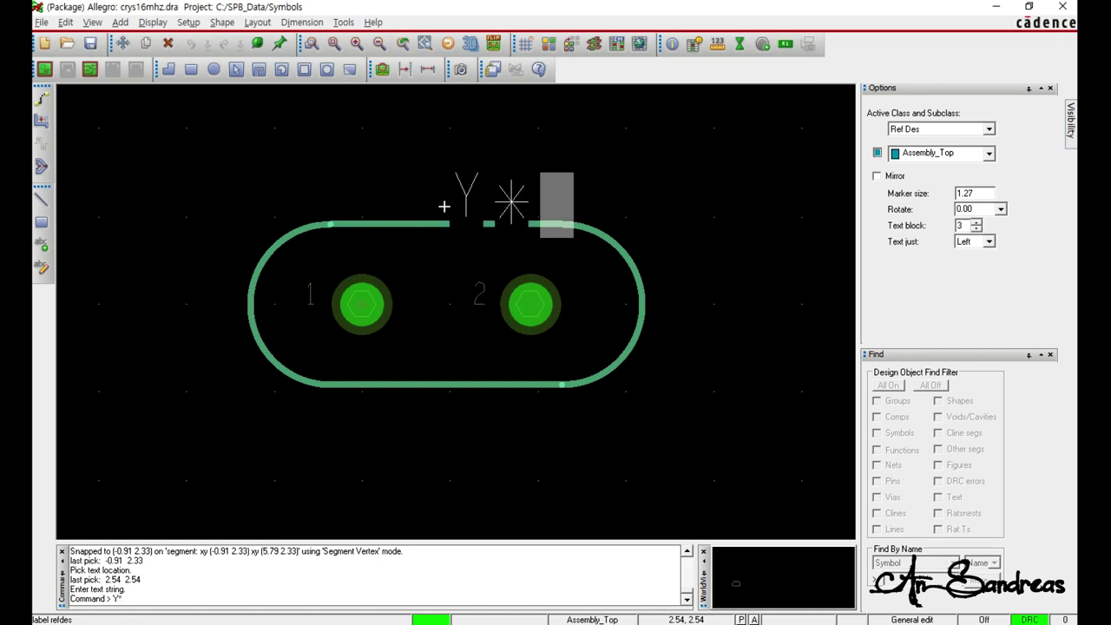
pyautogui.press('Return')
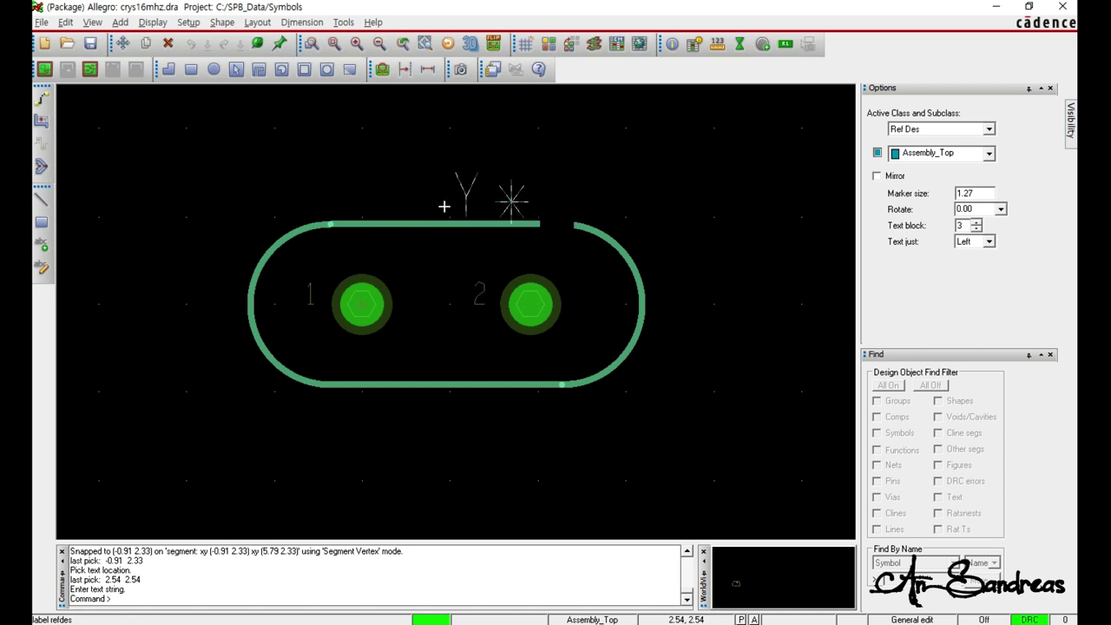
# Step: Add a second reference designator label Y* on Silkscreen_Top at (0, 2.54), and finish labelling
pyautogui.click(990, 154)
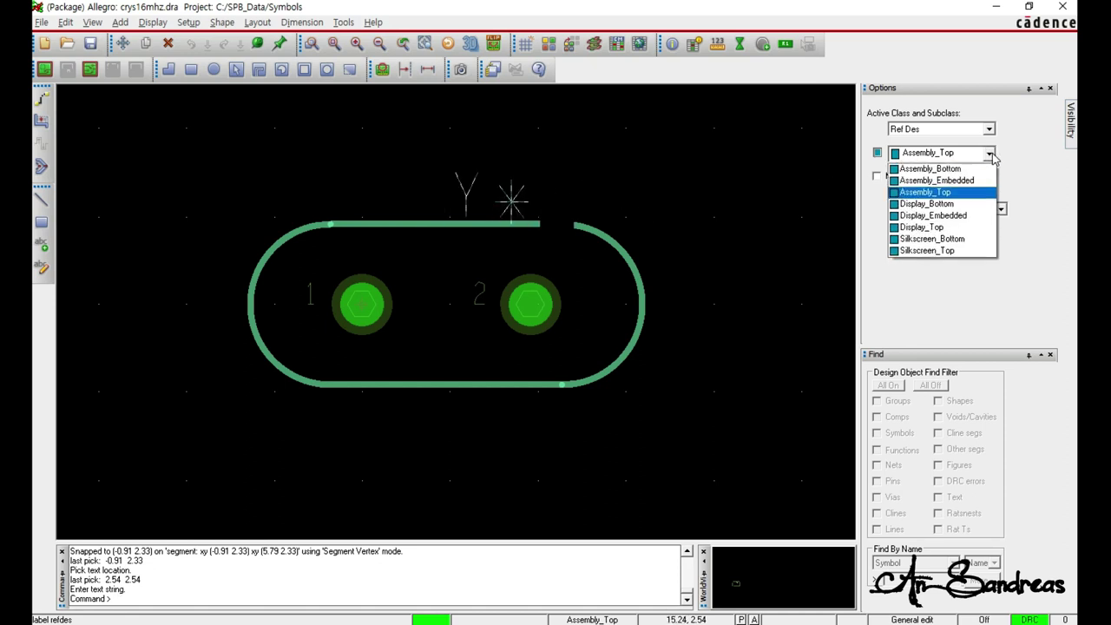
pyautogui.click(947, 250)
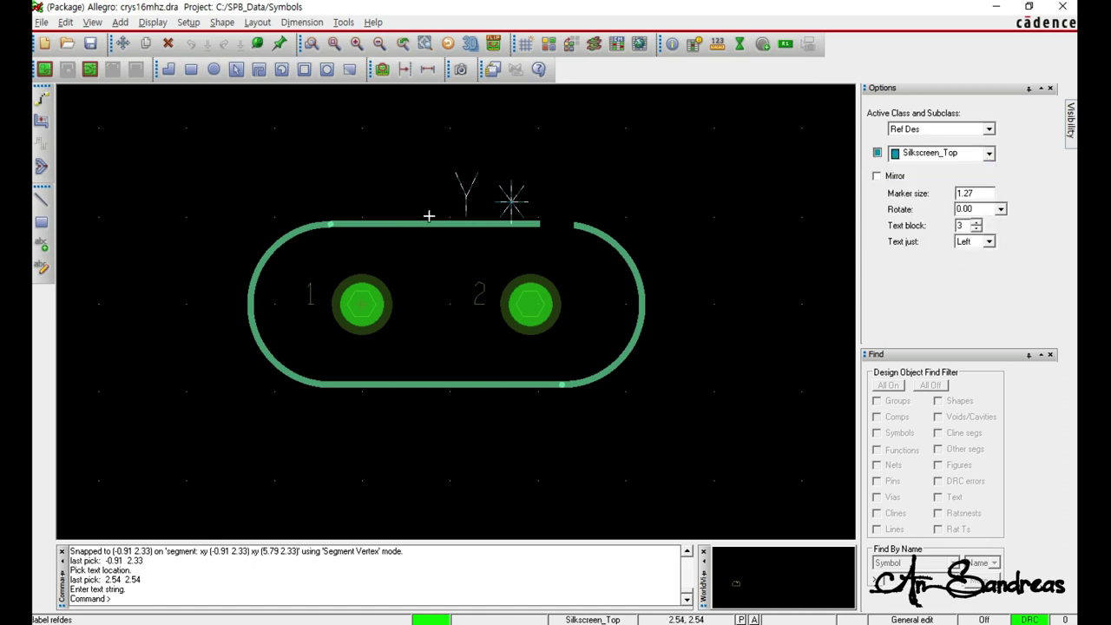
pyautogui.click(362, 212)
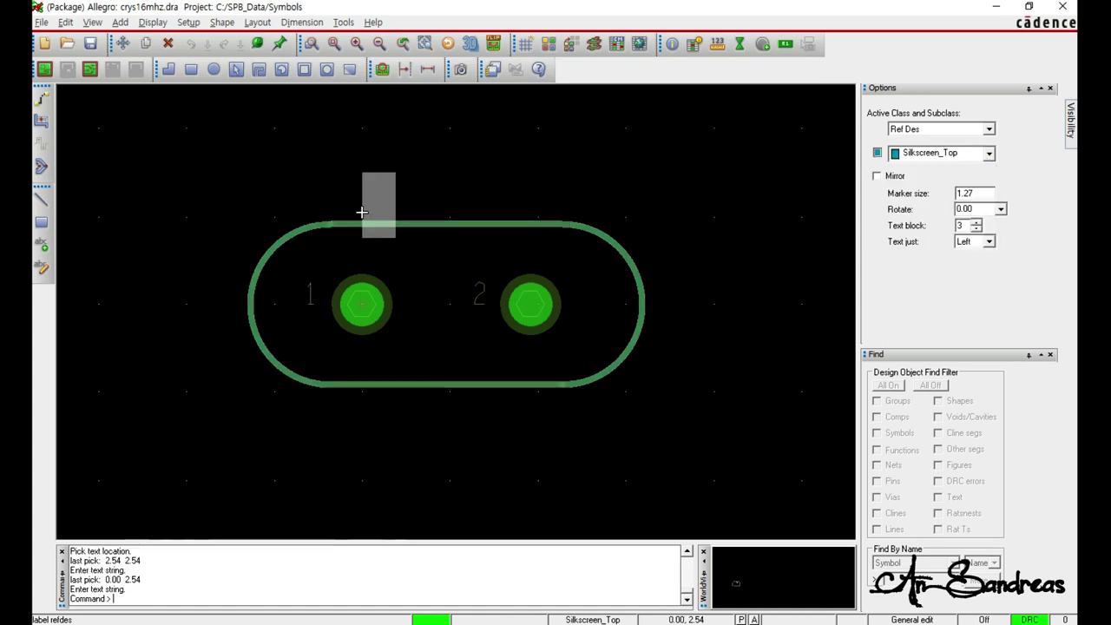
pyautogui.write('Y*')
pyautogui.press('Return')
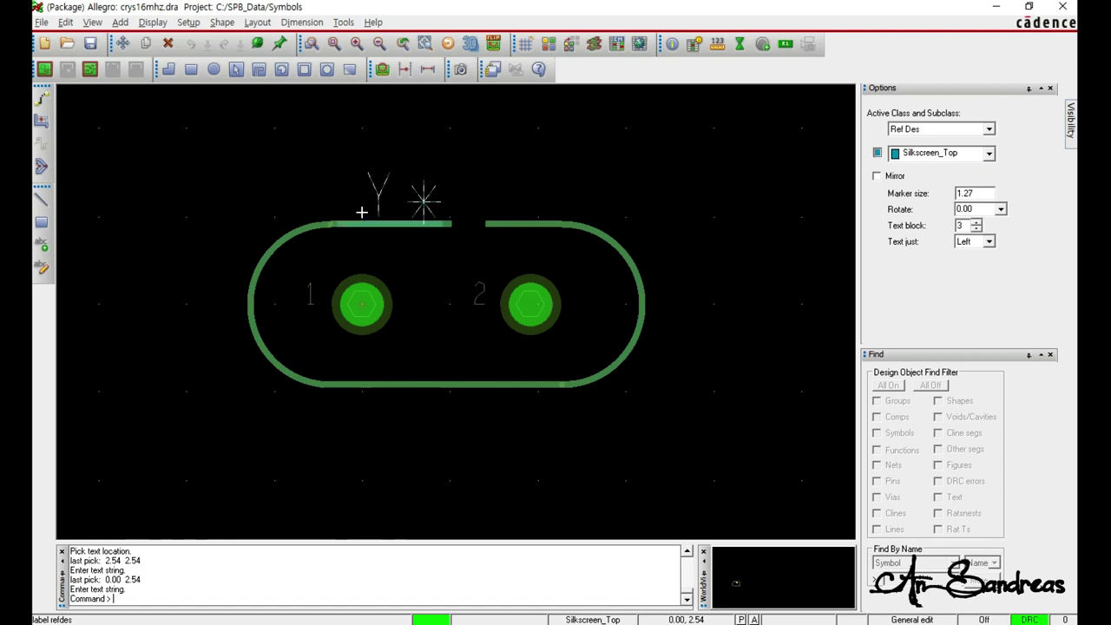
pyautogui.rightClick(521, 199)
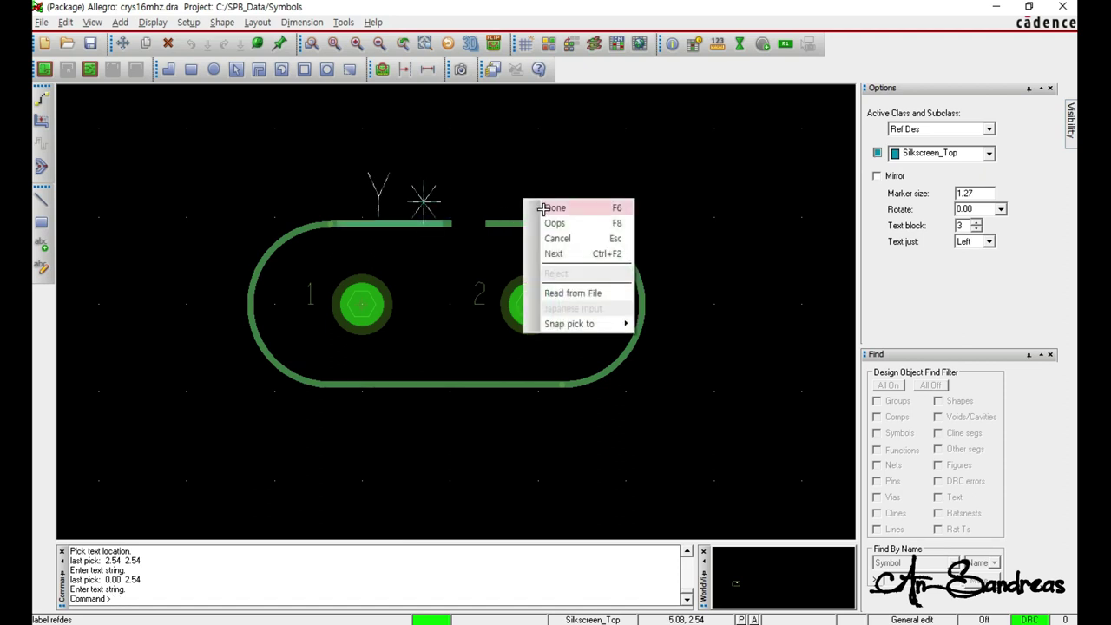
pyautogui.click(542, 208)
pyautogui.scroll(-2, 504, 220)
pyautogui.scroll(1, 470, 237)
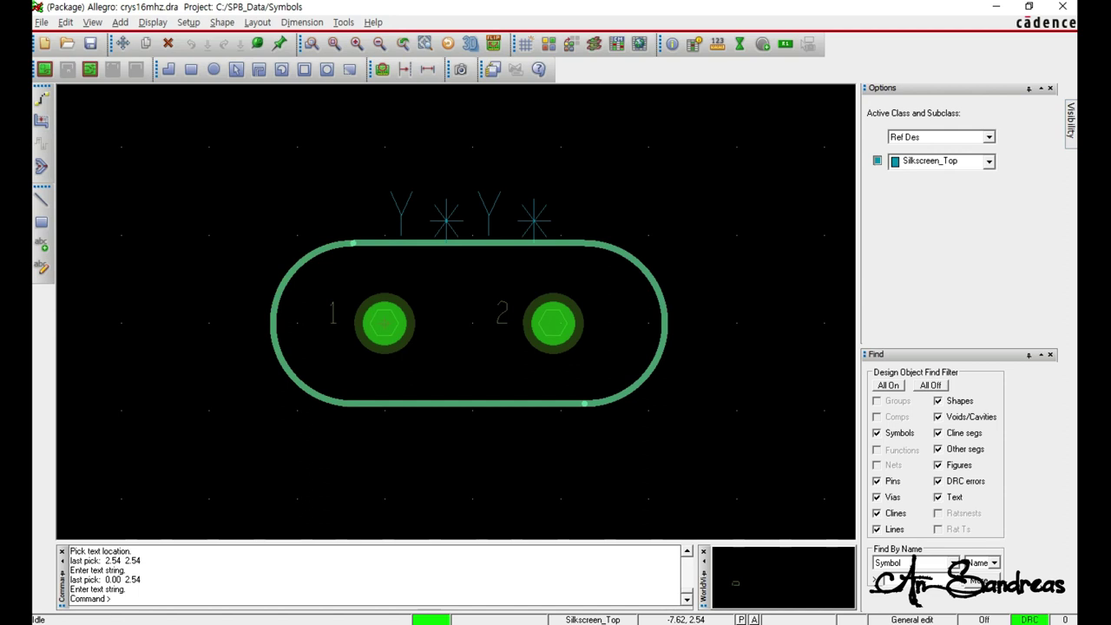
# Step: Compose the crystal's outline segments into a shape on Package Geometry, Place_Bound_Top
pyautogui.click(223, 21)
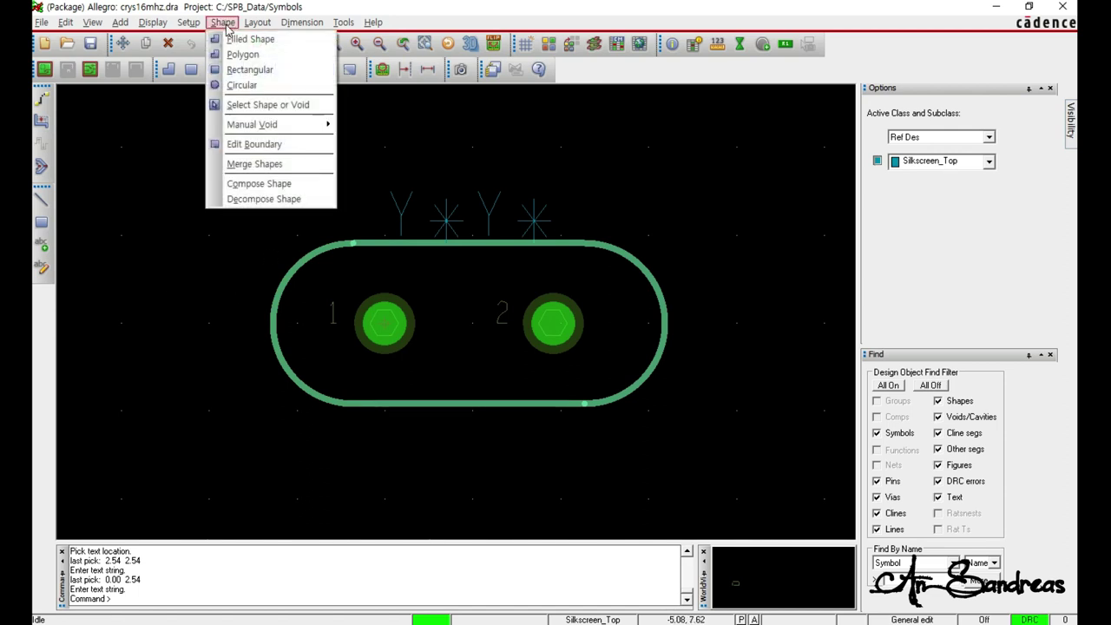
pyautogui.click(261, 183)
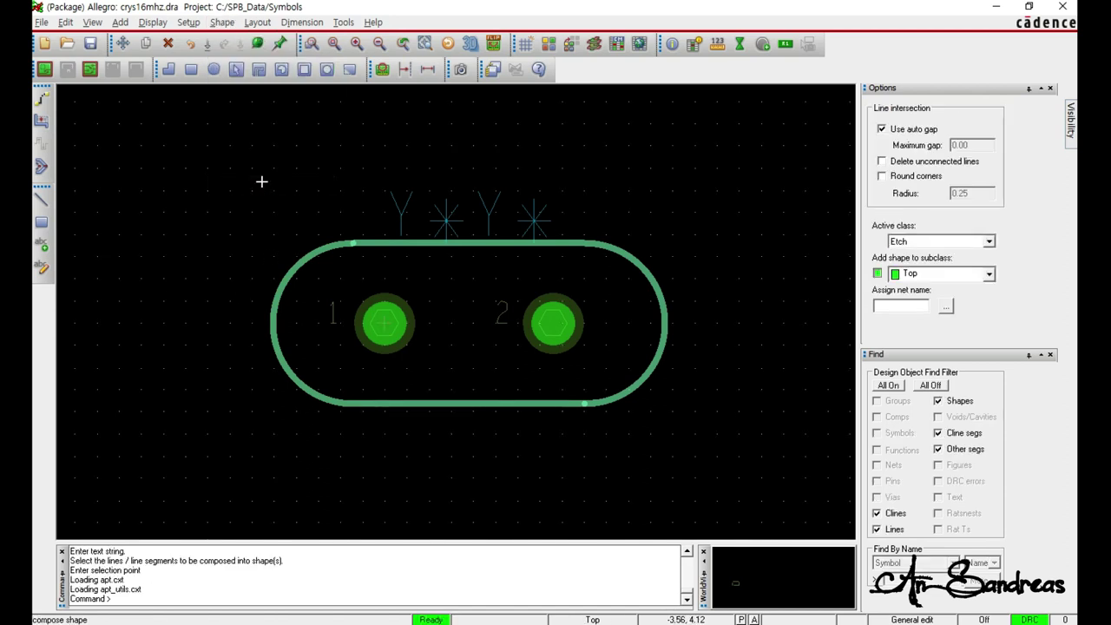
pyautogui.click(989, 241)
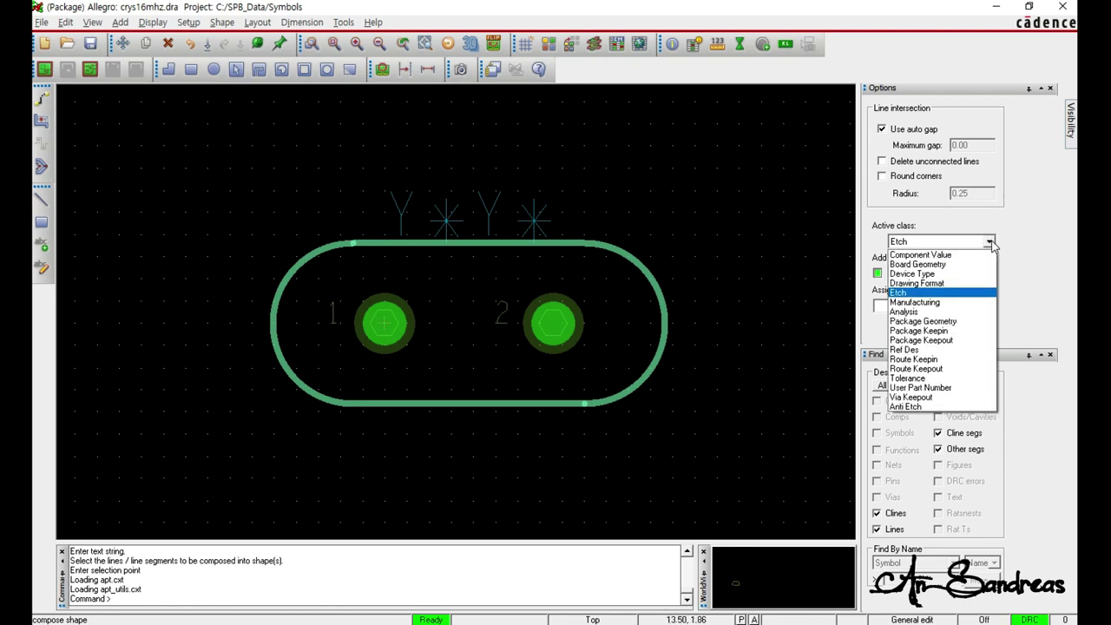
pyautogui.click(946, 321)
pyautogui.click(988, 274)
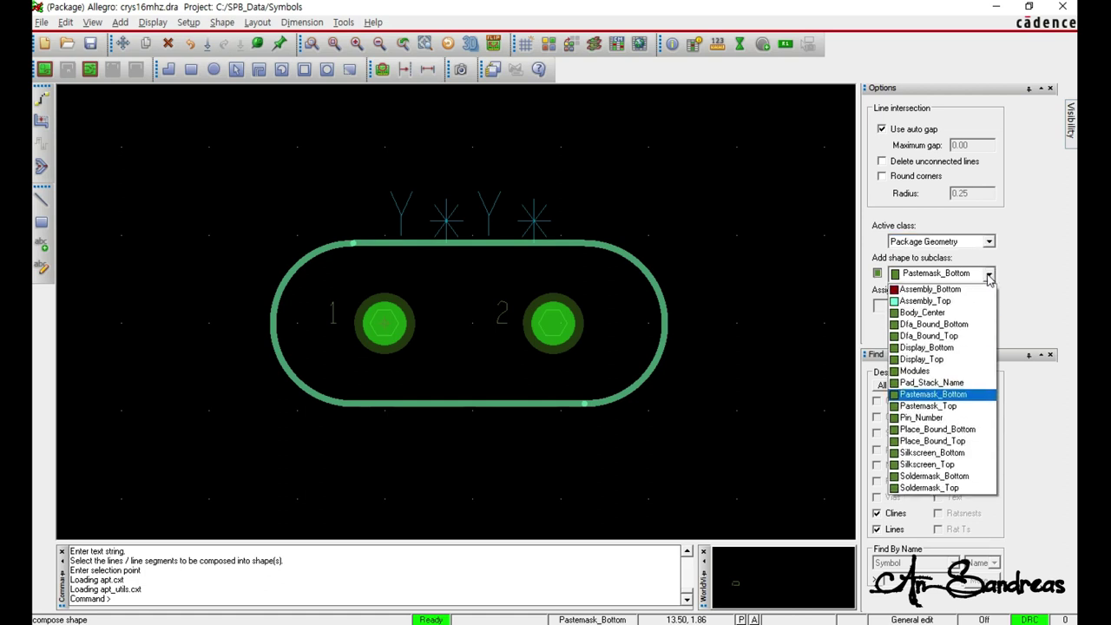
pyautogui.click(955, 441)
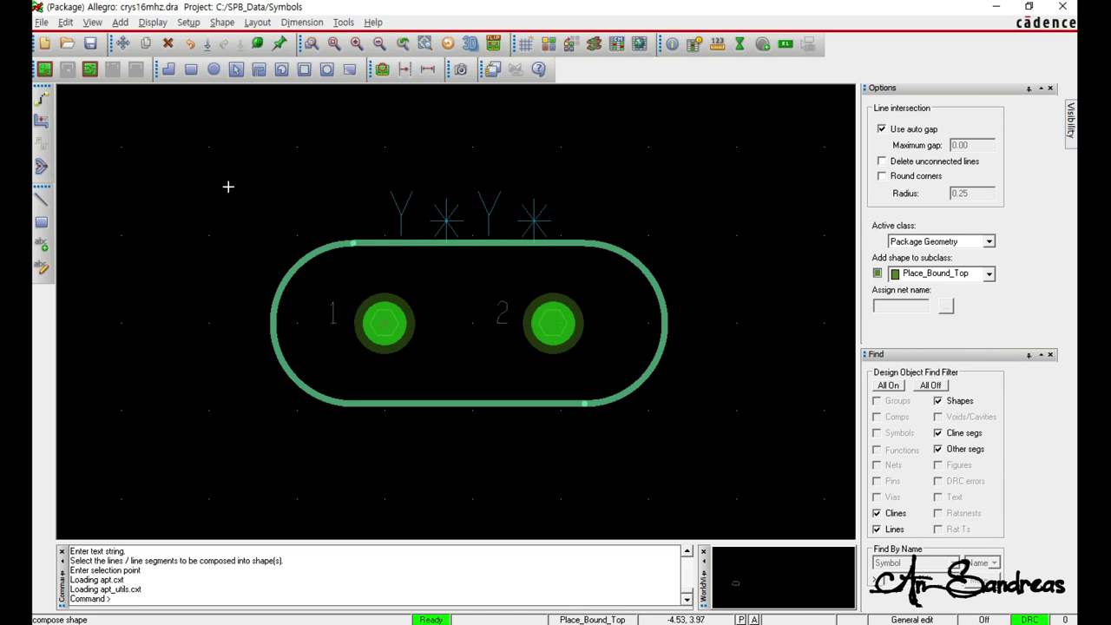
pyautogui.moveTo(228, 187); pyautogui.dragTo(726, 449)
pyautogui.rightClick(669, 199)
pyautogui.click(691, 210)
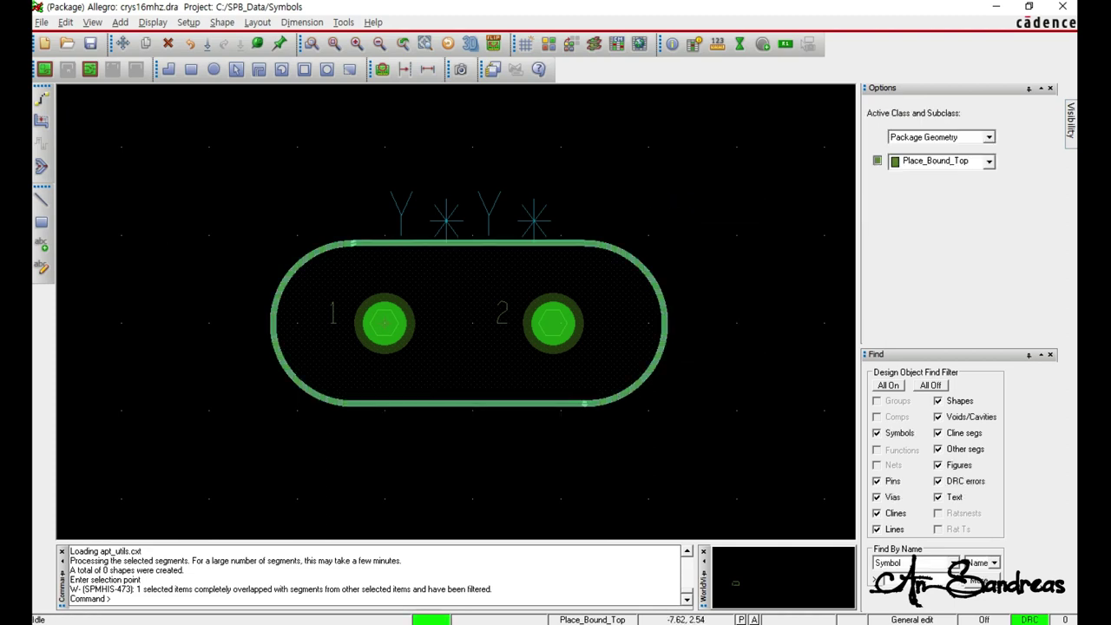
pyautogui.click(212, 235)
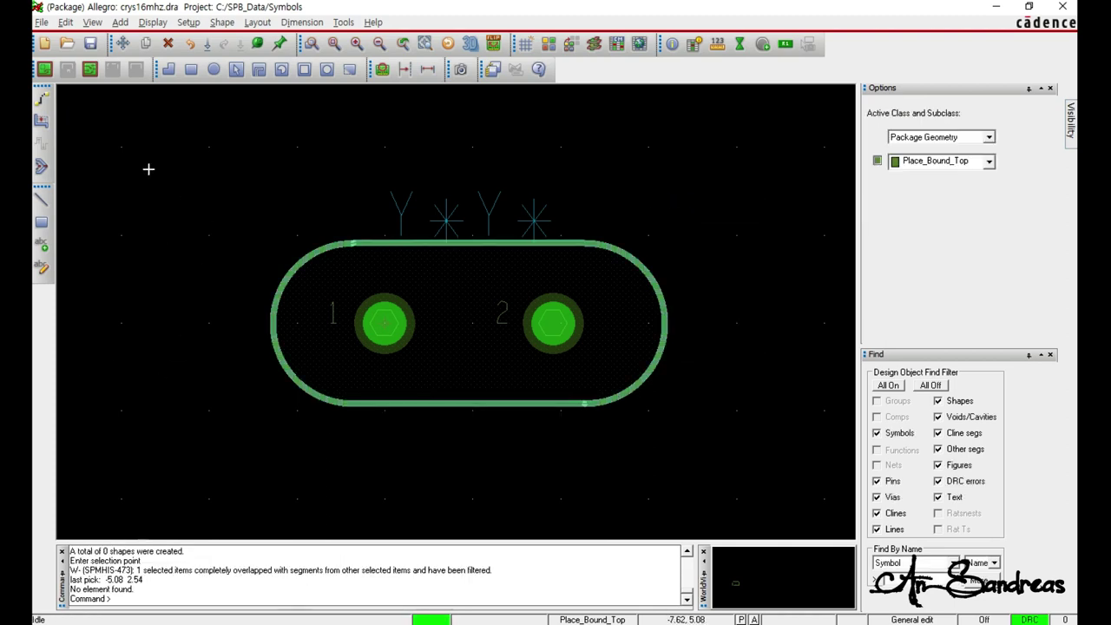
# Step: Save the crystal footprint and check for crys16mhz.dra in the Symbols folder
pyautogui.click(94, 48)
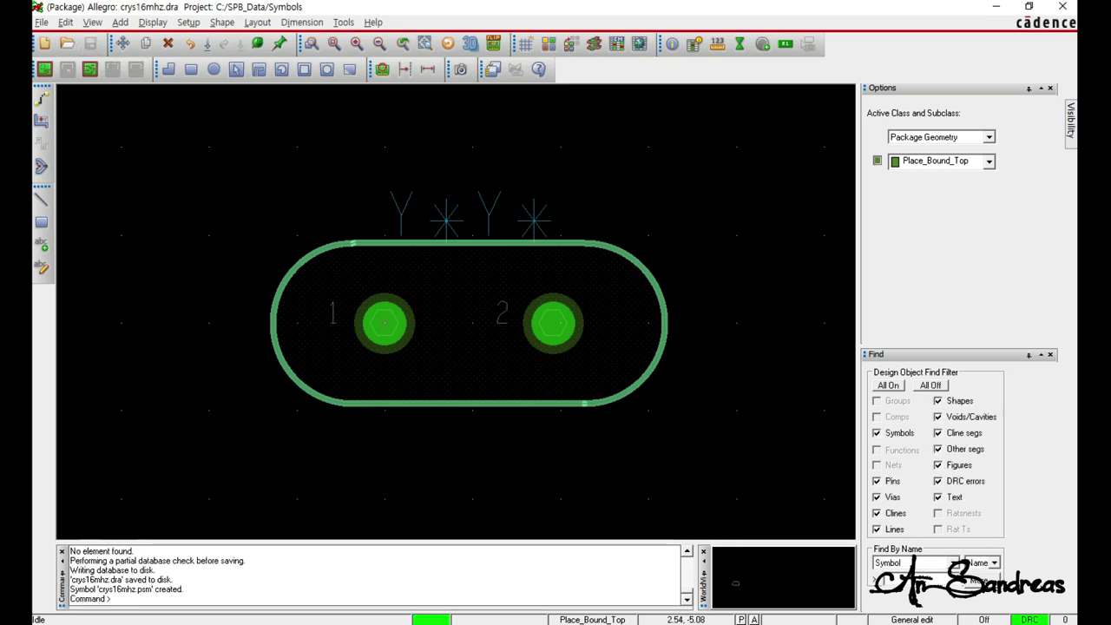
pyautogui.hotkey('alt', 'Tab')
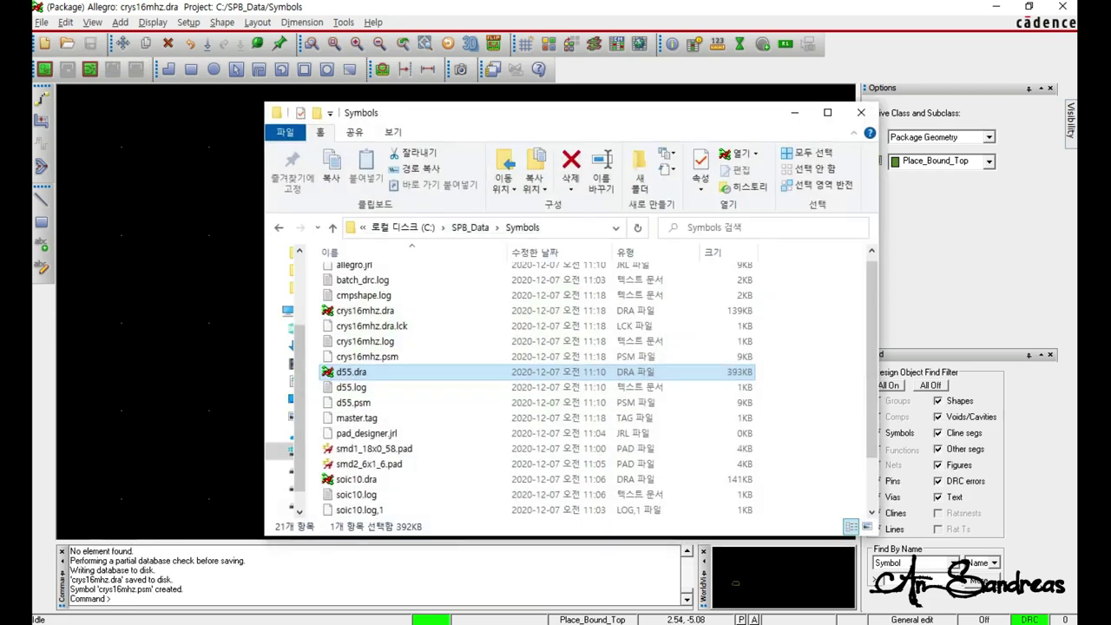
pyautogui.click(380, 313)
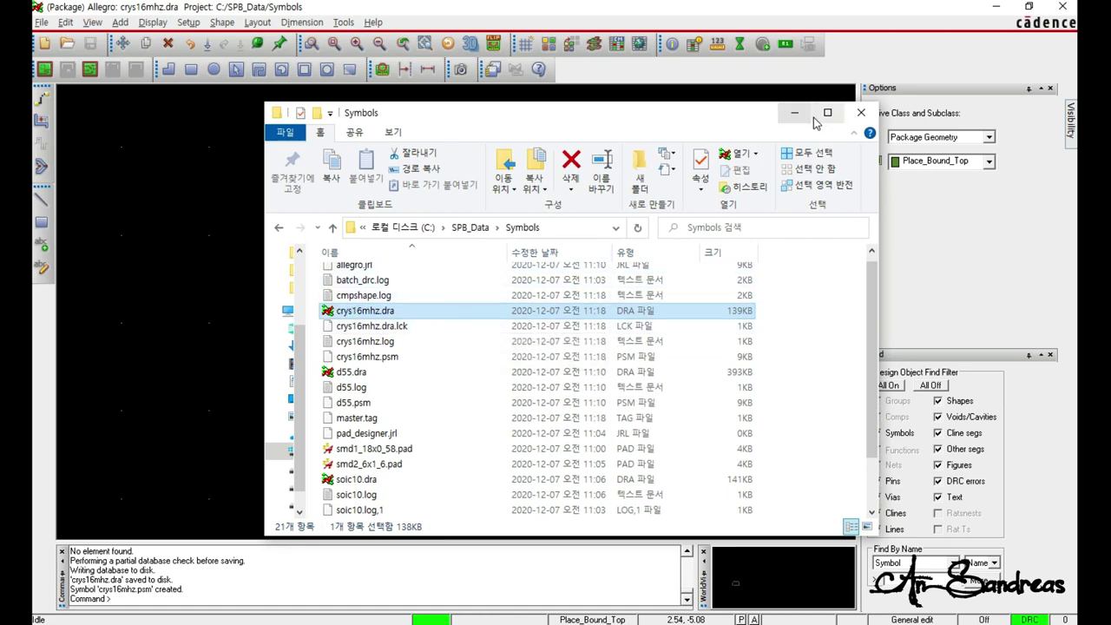
pyautogui.click(793, 114)
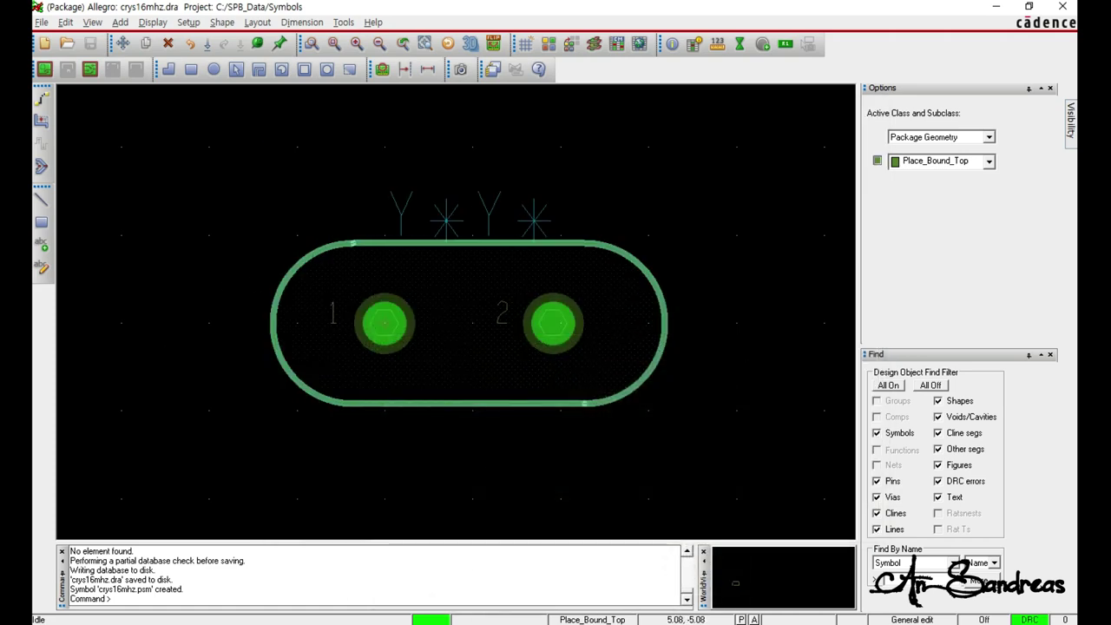
# Step: Switch to Pad Designer and create a new padstack named pad1_6cir1_0
pyautogui.hotkey('alt', 'Tab')
pyautogui.click(223, 125)
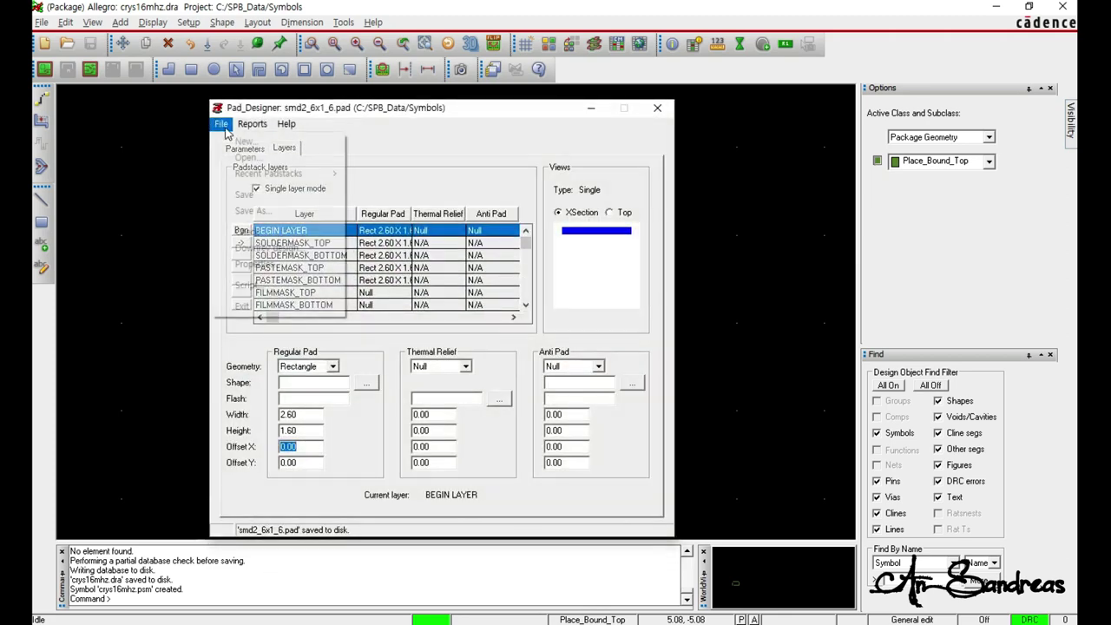
pyautogui.click(242, 146)
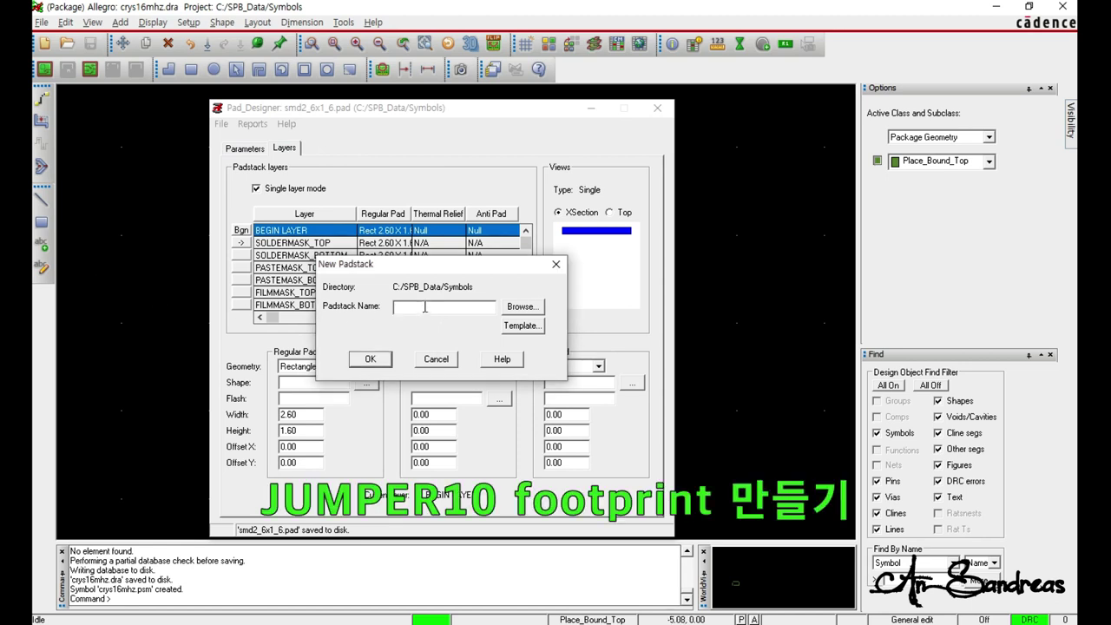
pyautogui.write('pad1_6cir1_0')
pyautogui.click(374, 360)
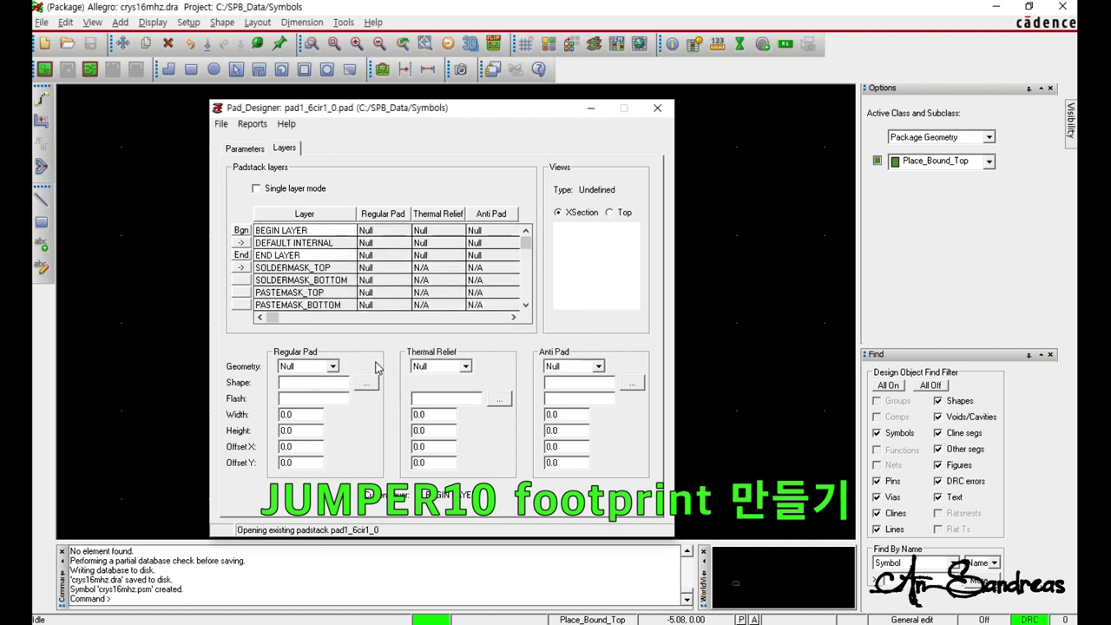
# Step: Set the padstack units to Millimeter with 2 decimal places
pyautogui.click(257, 152)
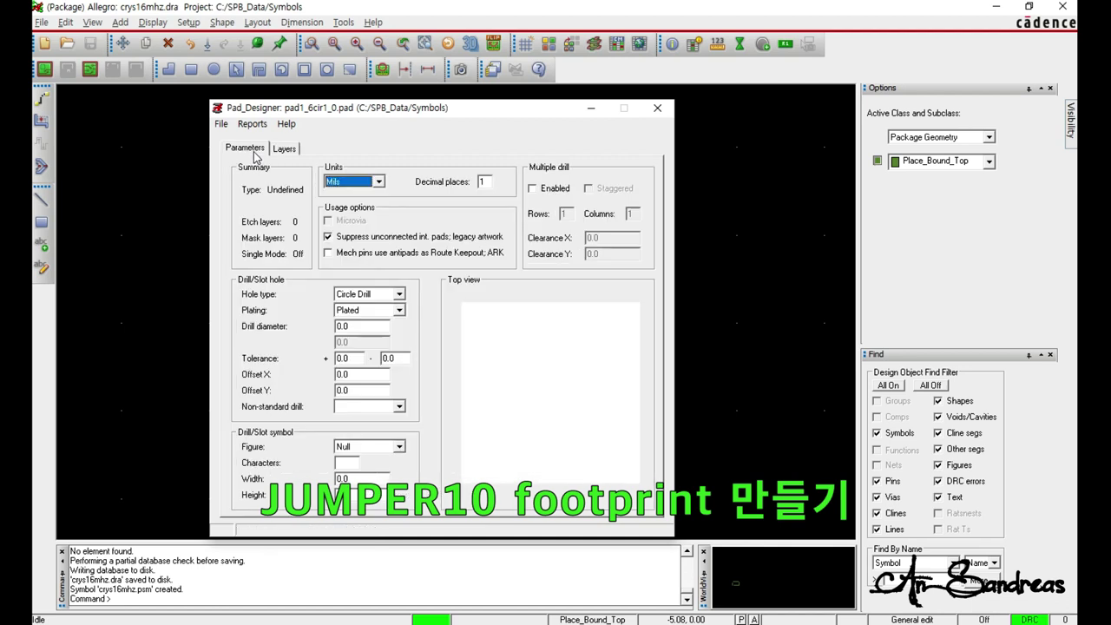
pyautogui.click(380, 182)
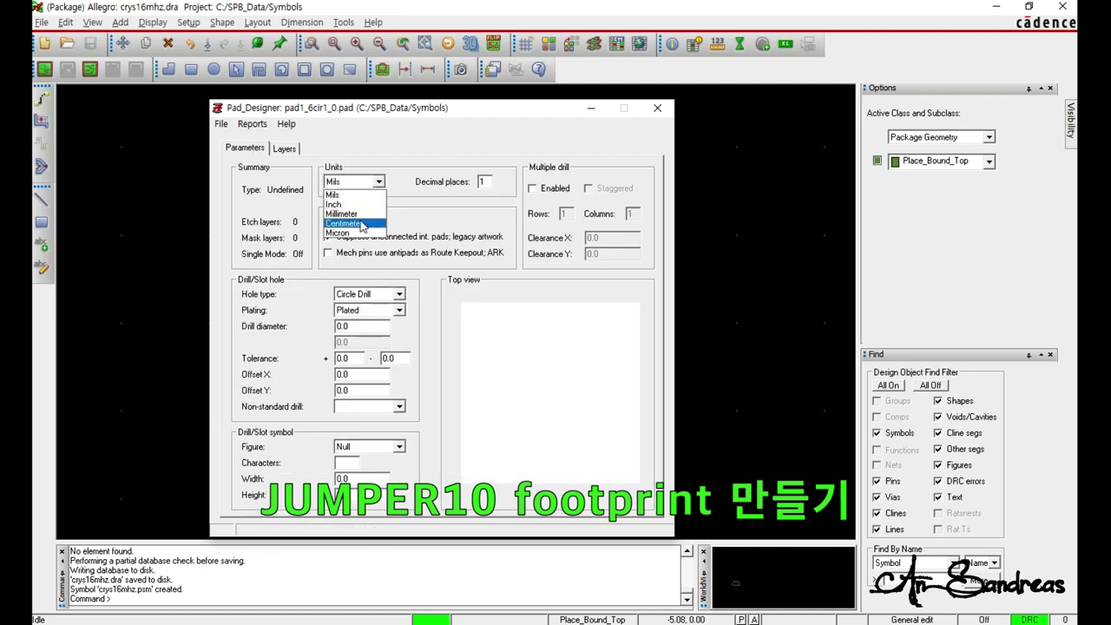
pyautogui.click(351, 214)
pyautogui.click(591, 369)
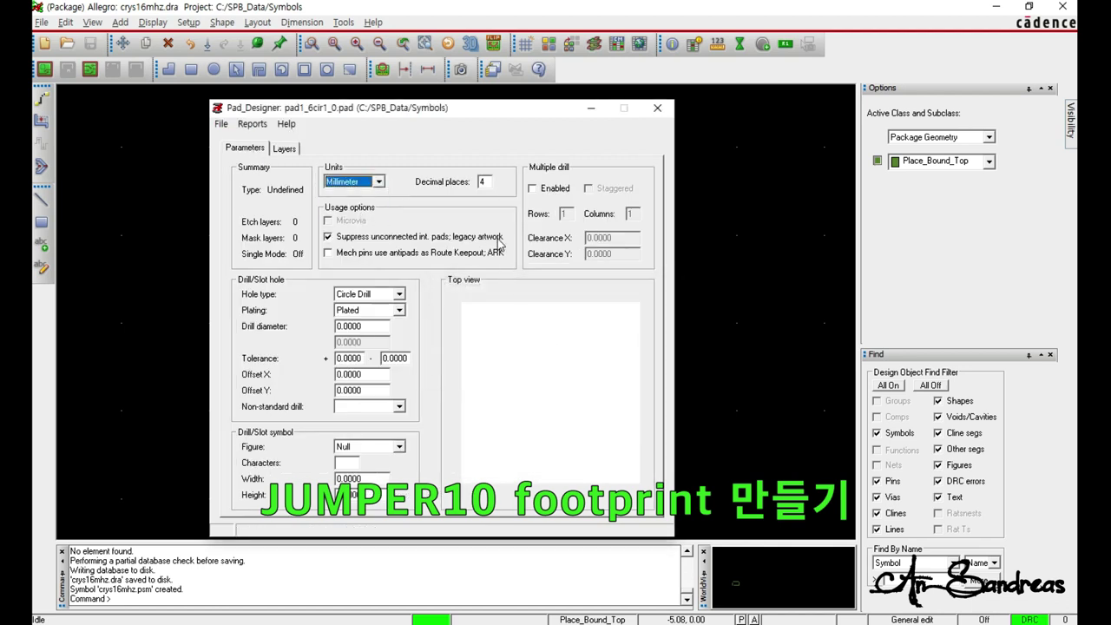
pyautogui.doubleClick(489, 184)
pyautogui.write('3')
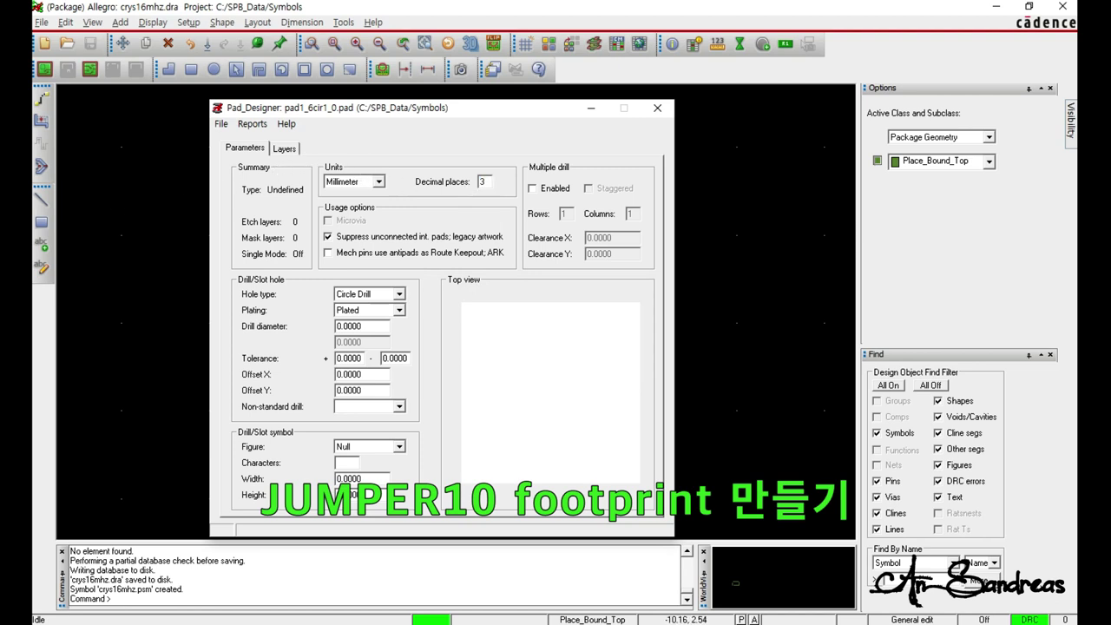
pyautogui.click(108, 186)
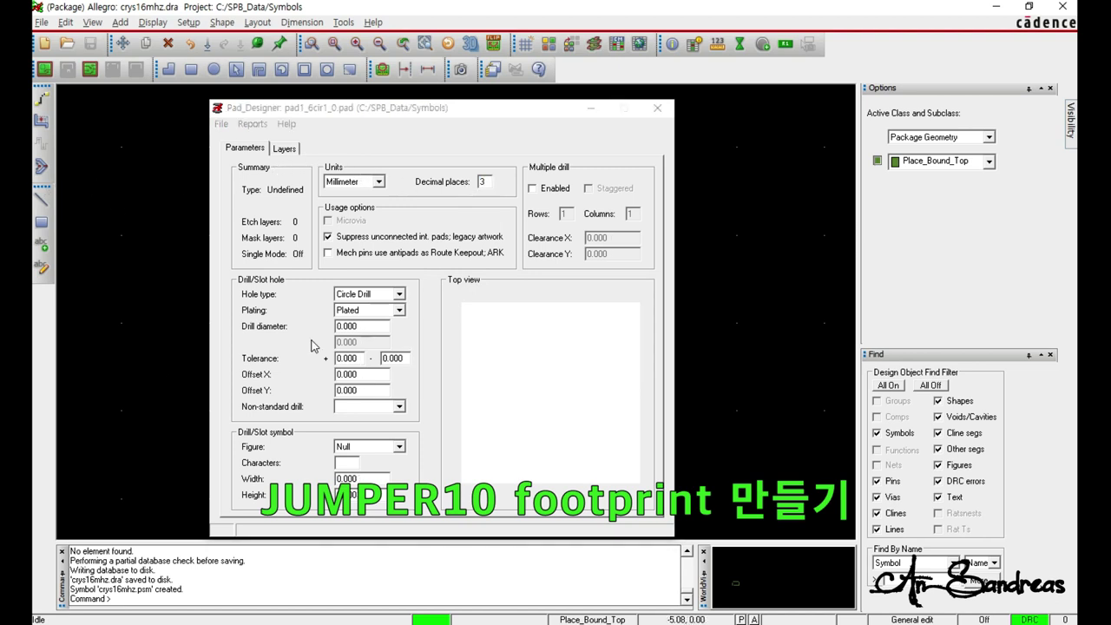
pyautogui.click(489, 182)
pyautogui.write('2')
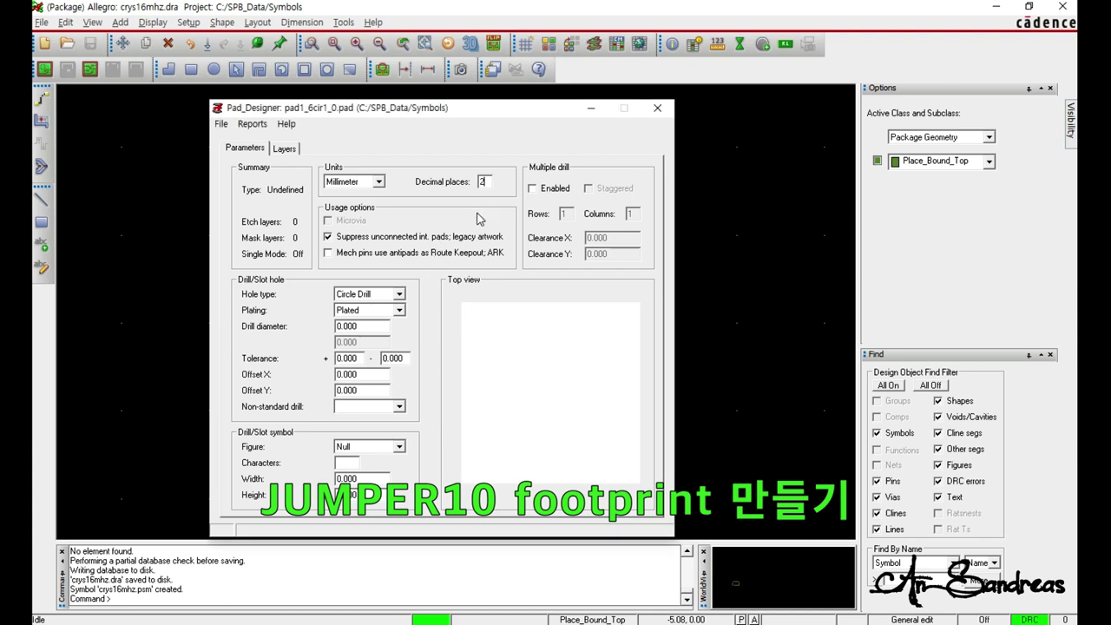
# Step: Set the drill diameter to 1 mm and define a Circle drill symbol with a width of 1 mm
pyautogui.click(376, 324)
pyautogui.write('1')
pyautogui.click(364, 478)
pyautogui.write('1')
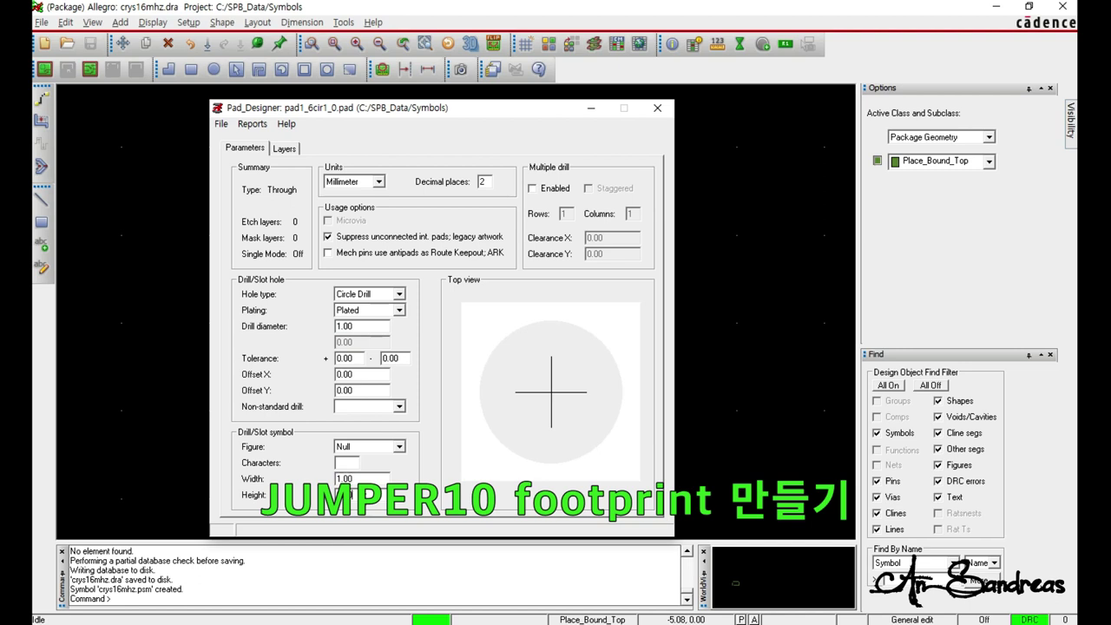
pyautogui.click(399, 446)
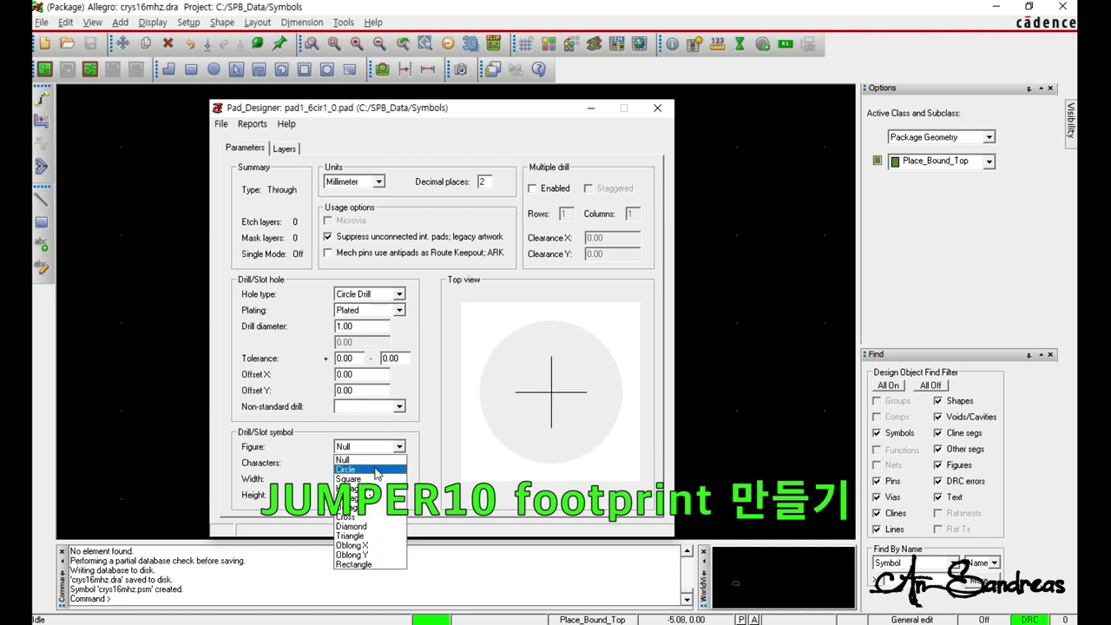
pyautogui.click(376, 469)
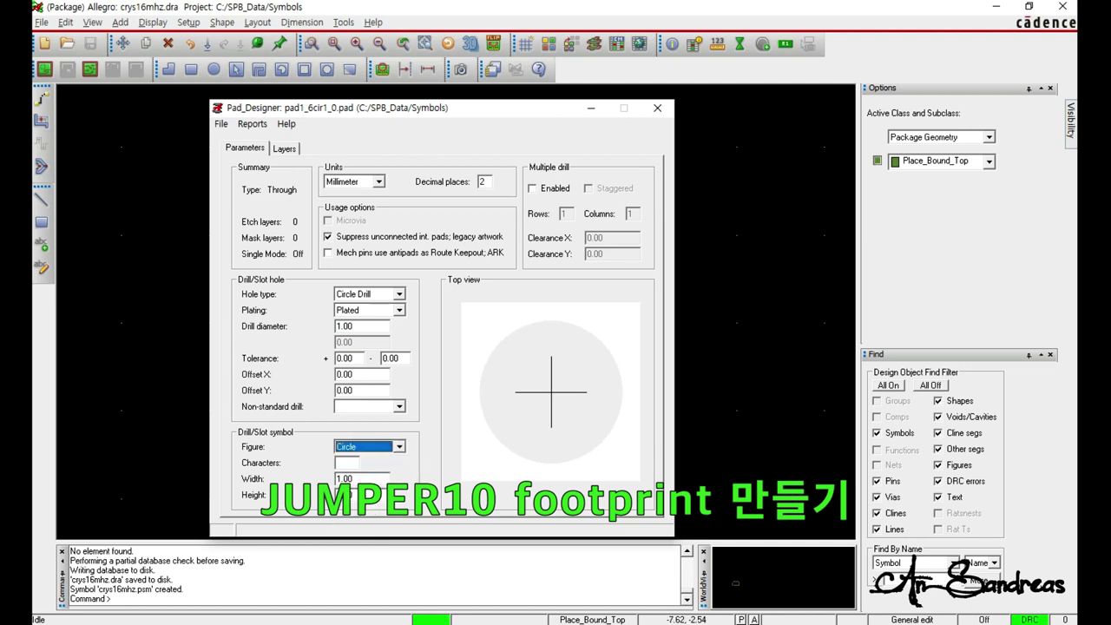
# Step: Define the BEGIN LAYER regular pad as a Circle with width and height of 1.6 mm
pyautogui.click(286, 149)
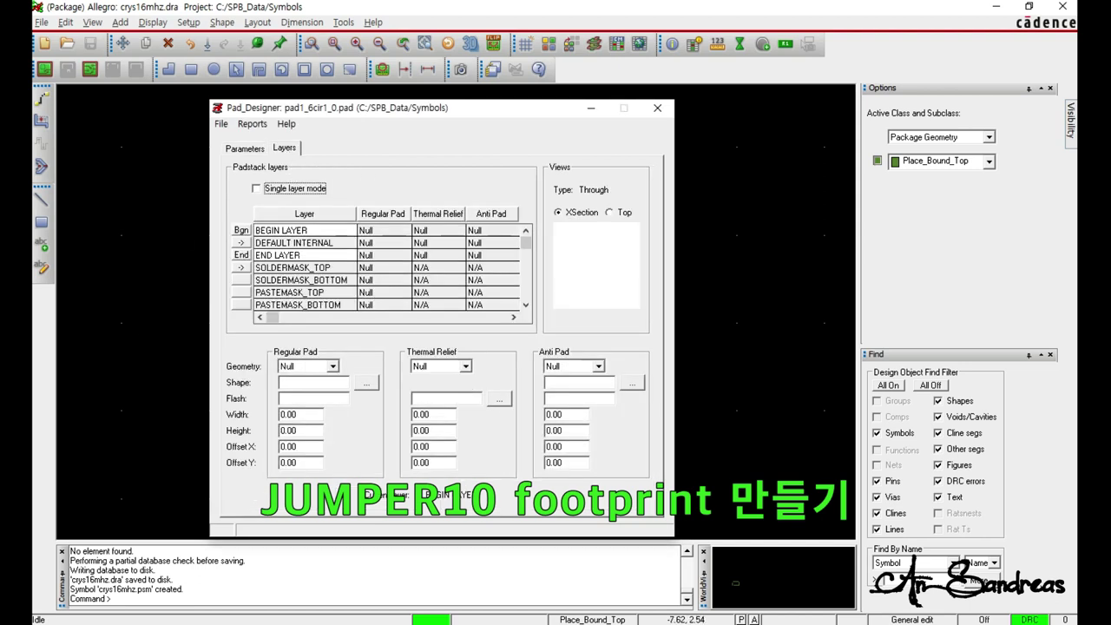
pyautogui.click(384, 232)
pyautogui.click(333, 366)
pyautogui.click(313, 385)
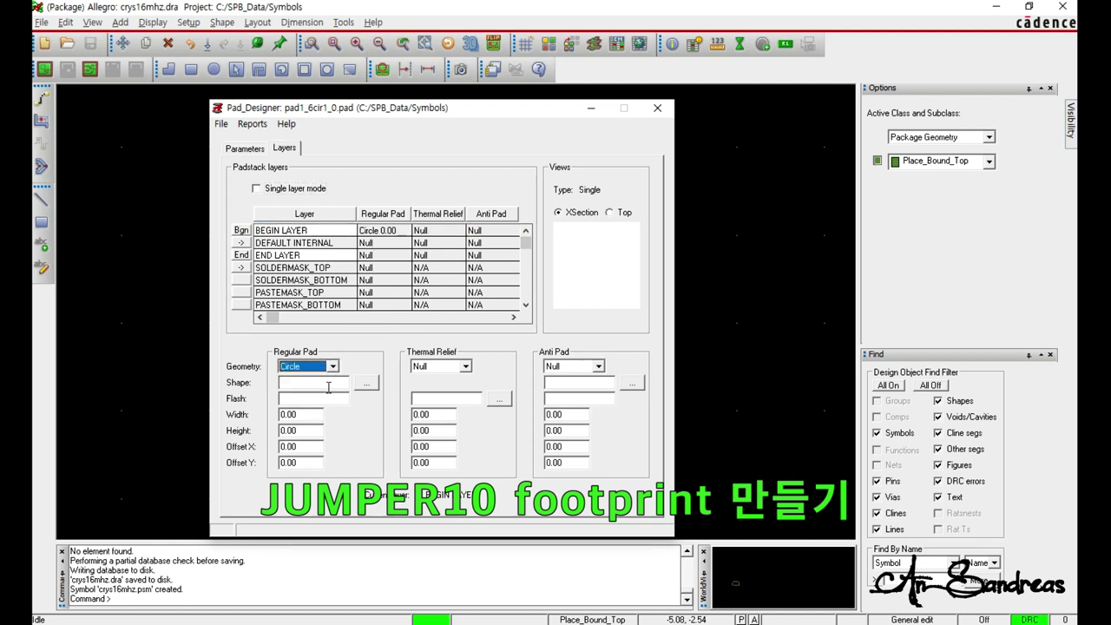
pyautogui.click(309, 414)
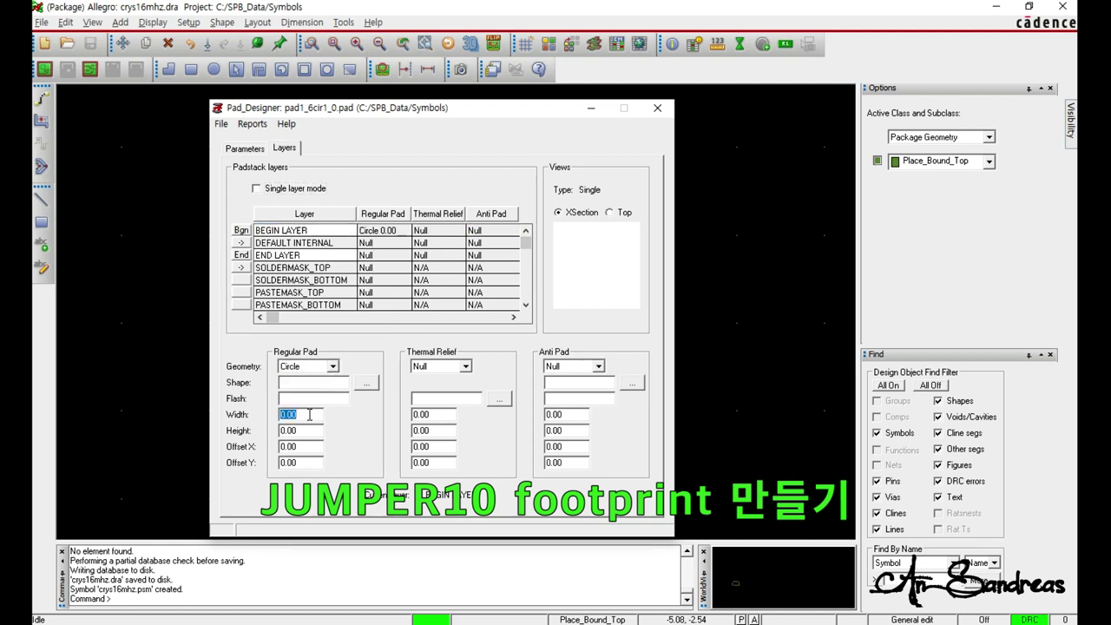
pyautogui.write('1.6')
pyautogui.press('Tab')
pyautogui.write('1.6')
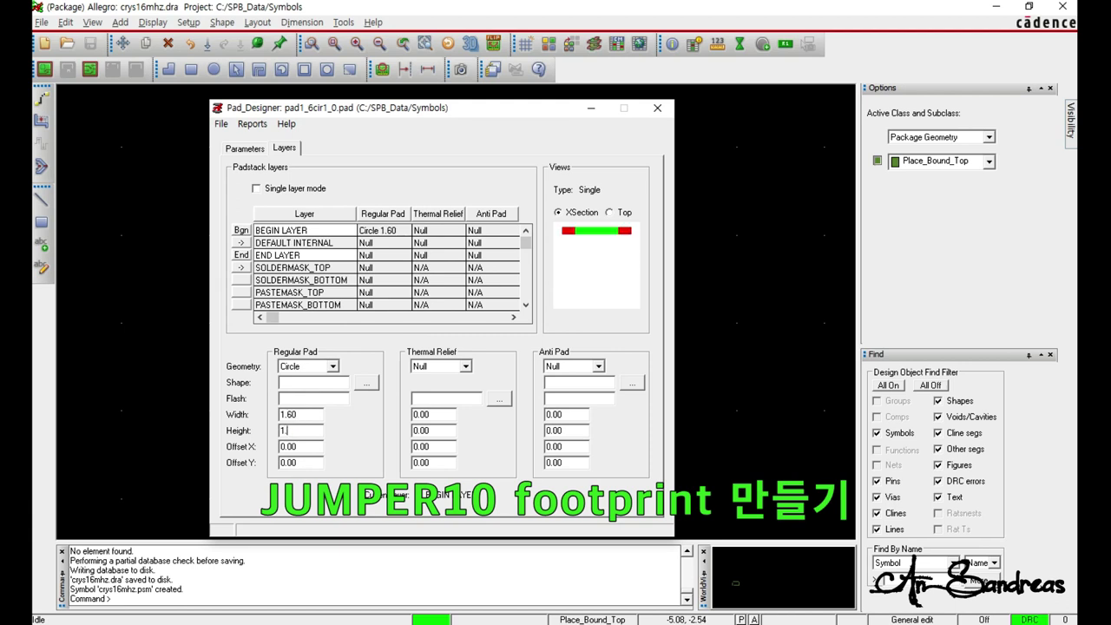
pyautogui.press('Tab')
# Step: Copy the BEGIN LAYER pad definition to all regular layers, including Soldermask and Pastemask
pyautogui.click(400, 235)
pyautogui.rightClick(240, 232)
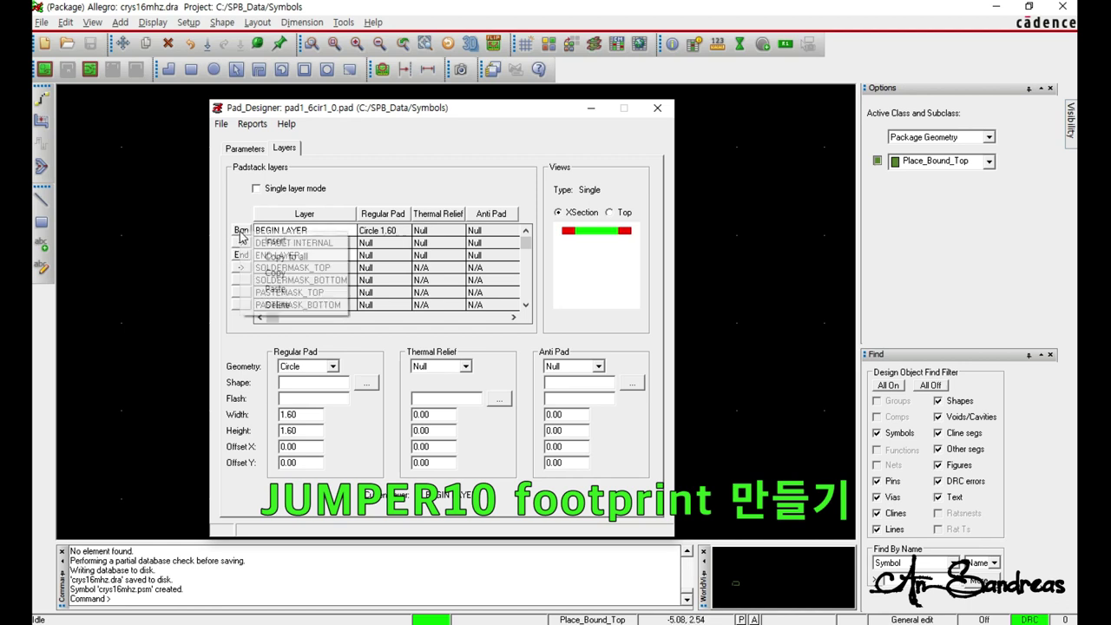
pyautogui.click(287, 257)
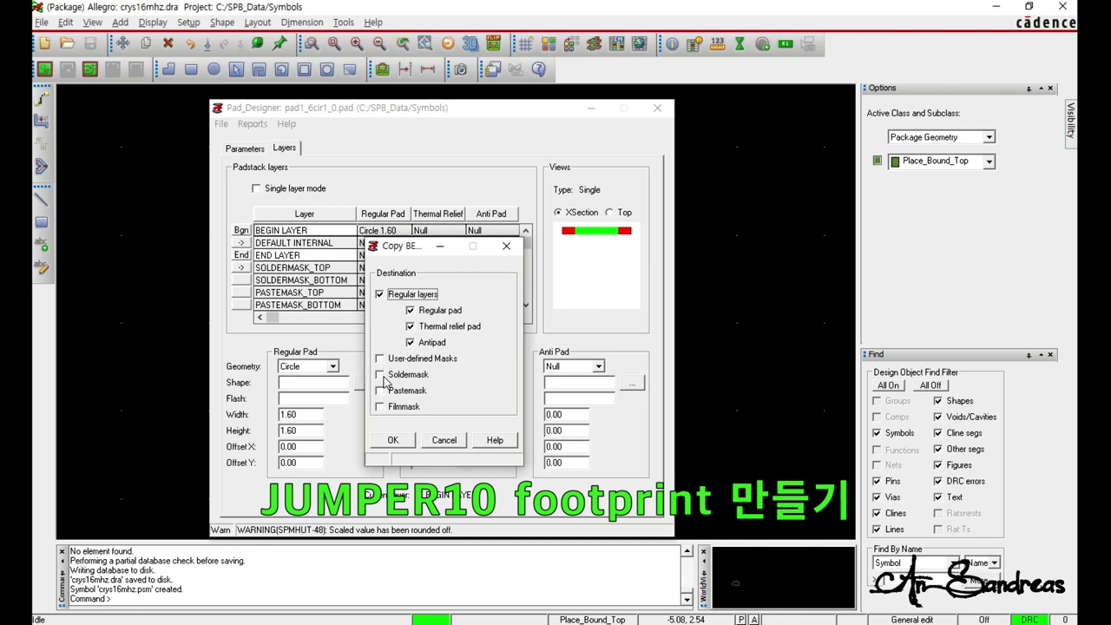
pyautogui.click(384, 380)
pyautogui.click(386, 394)
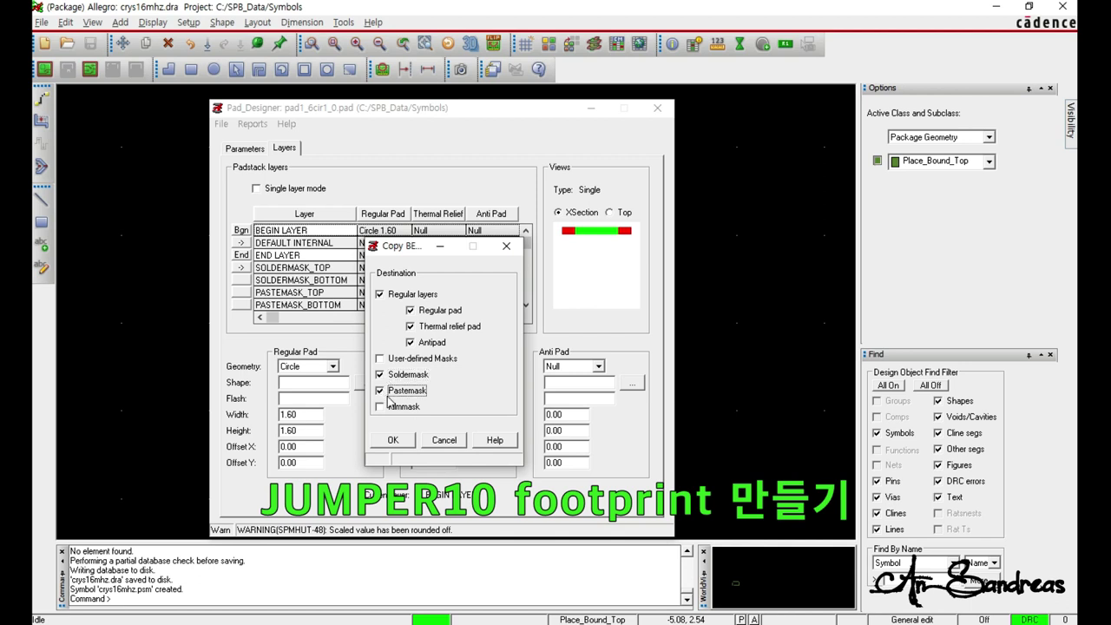
pyautogui.click(391, 440)
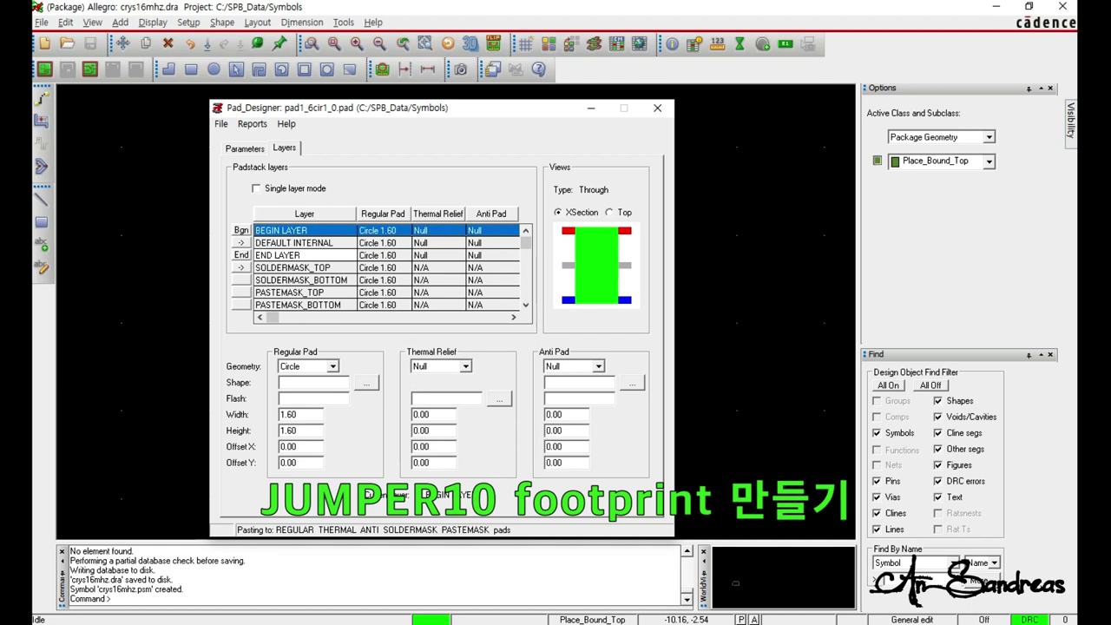
# Step: Save the padstack, check for pad1_6cir1_0.pad in the Symbols folder, and return to the Allegro drawing
pyautogui.click(220, 124)
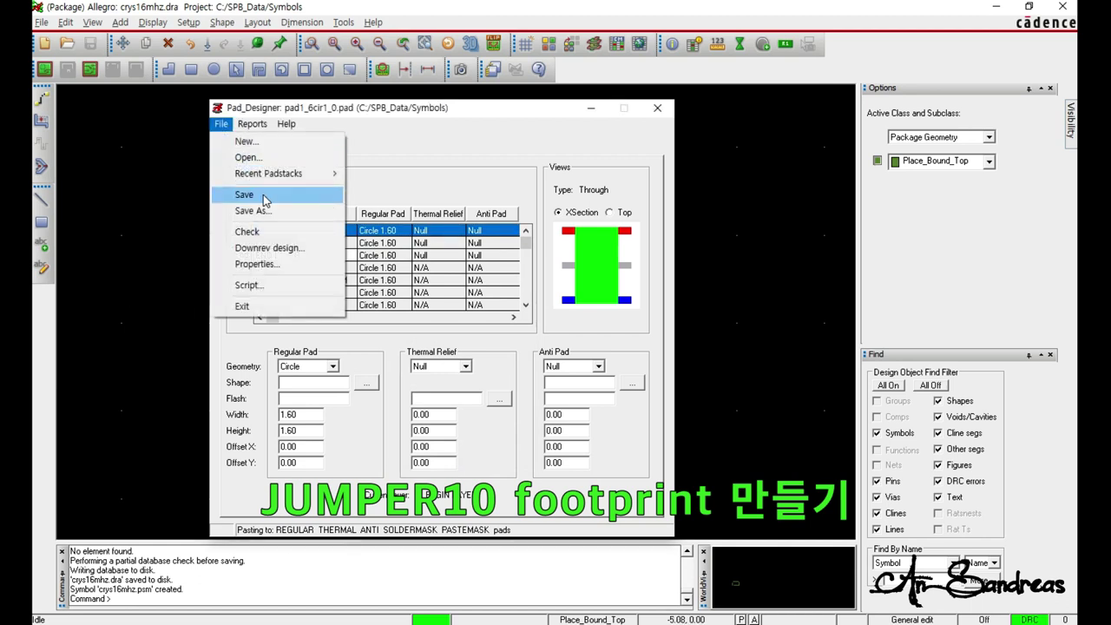
pyautogui.click(245, 195)
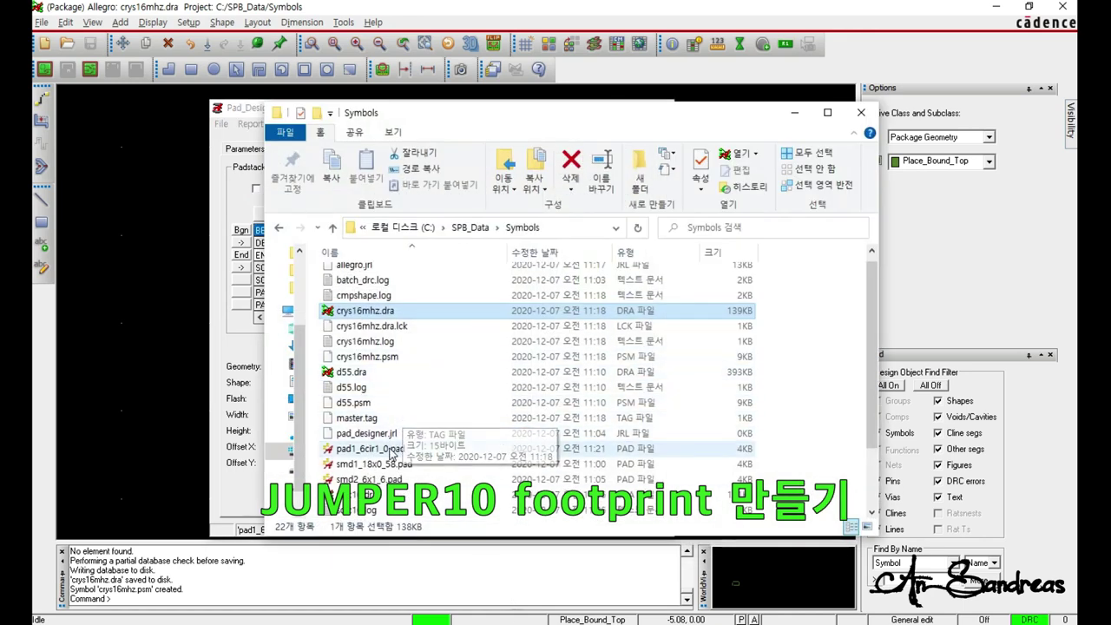
pyautogui.click(390, 449)
pyautogui.scroll(-1, 395, 442)
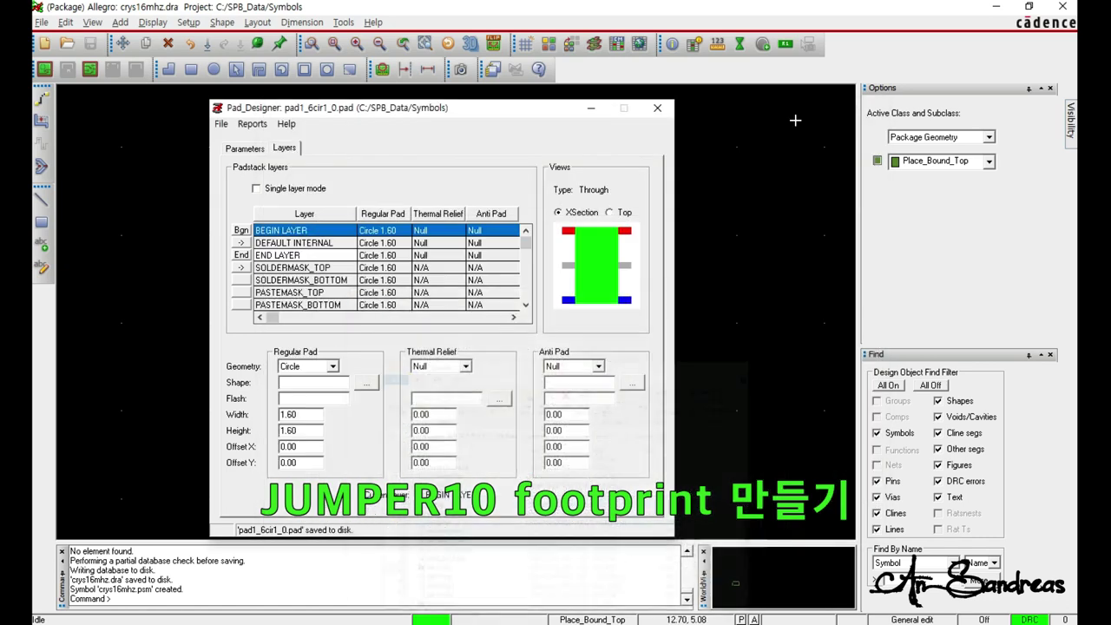
pyautogui.click(794, 112)
pyautogui.click(592, 110)
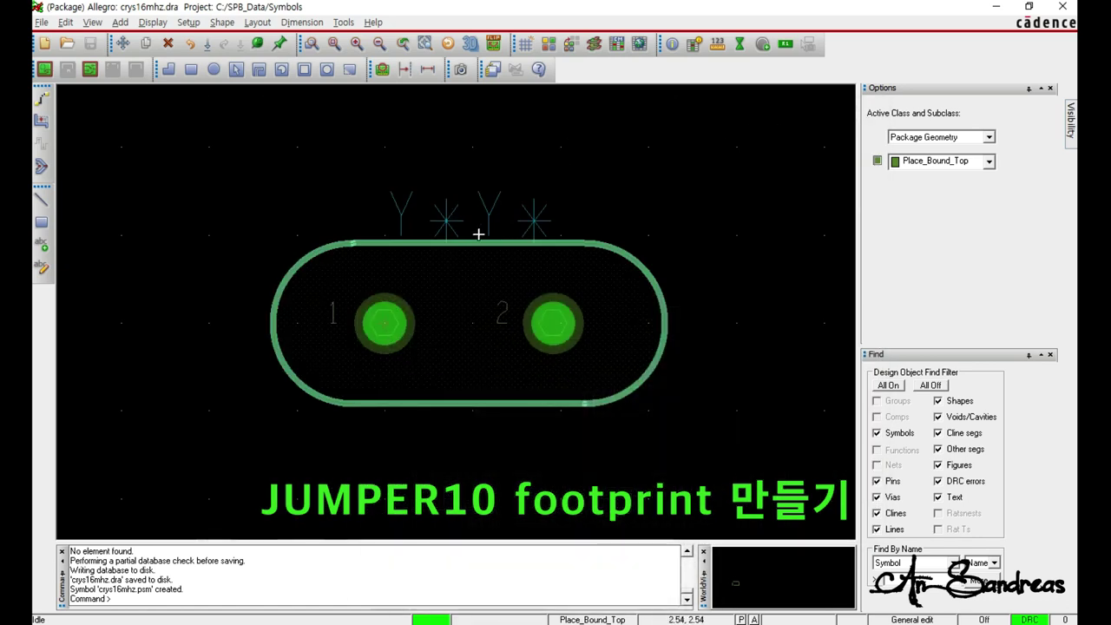
# Step: Create a new package symbol drawing named jumper10 and display its grid
pyautogui.click(45, 43)
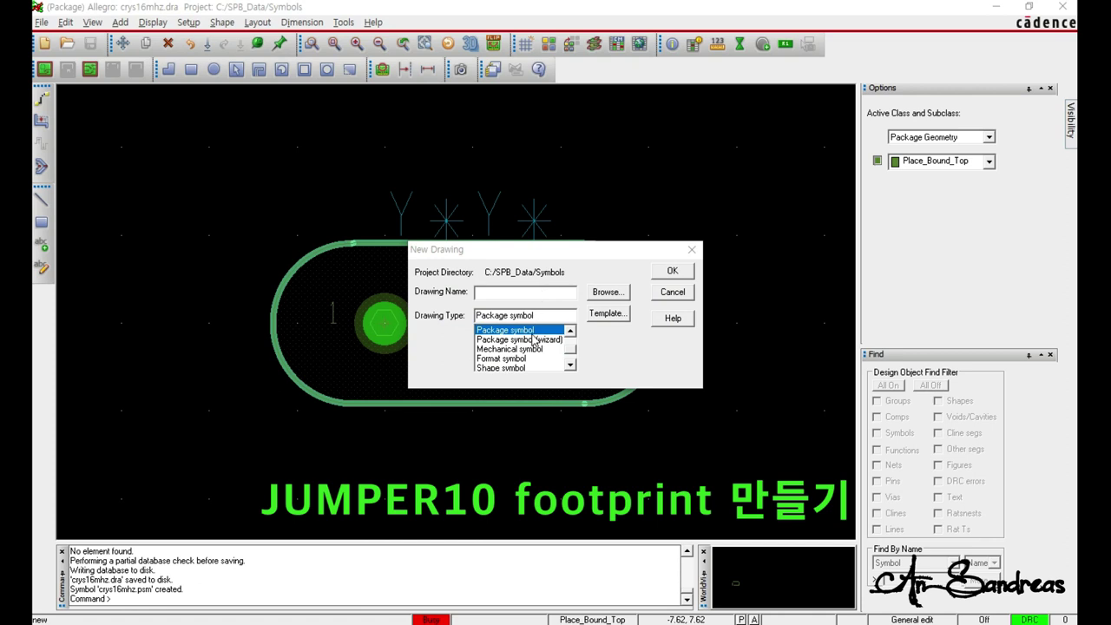
pyautogui.click(540, 297)
pyautogui.write('jumper10')
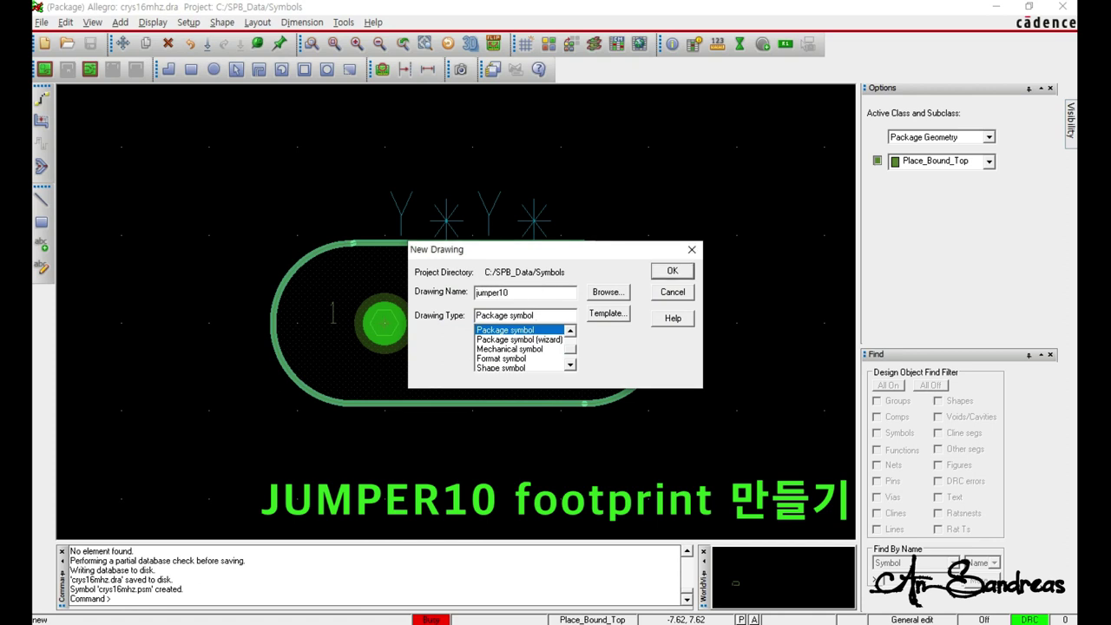
pyautogui.click(673, 272)
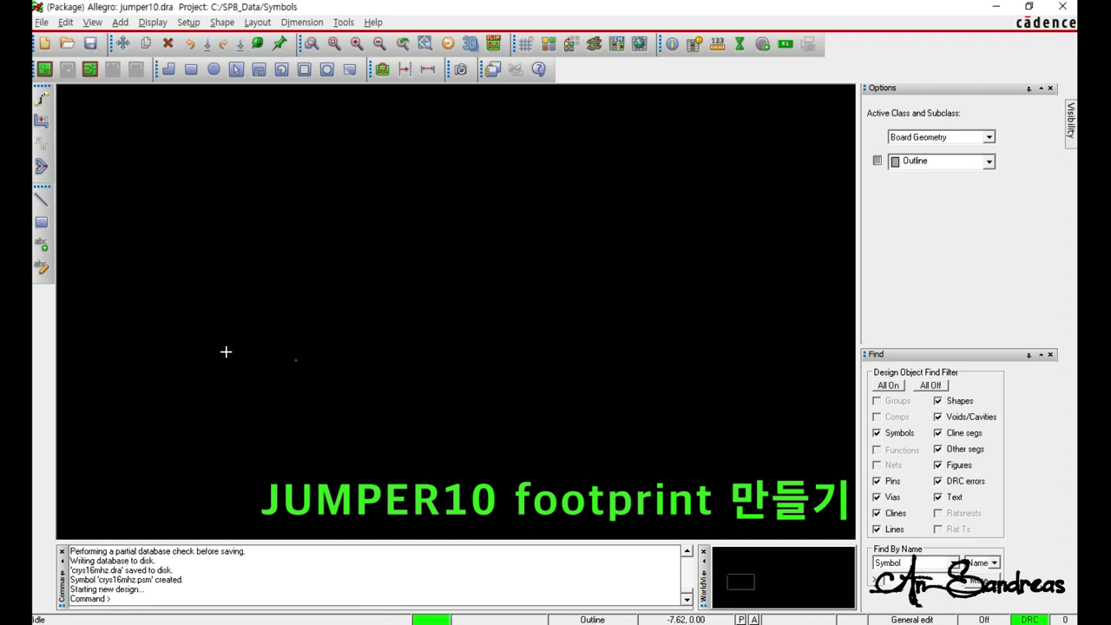
pyautogui.click(525, 43)
# Step: Begin adding connect pins using the Pad1_6Cir1_0 padstack
pyautogui.click(762, 44)
pyautogui.click(987, 122)
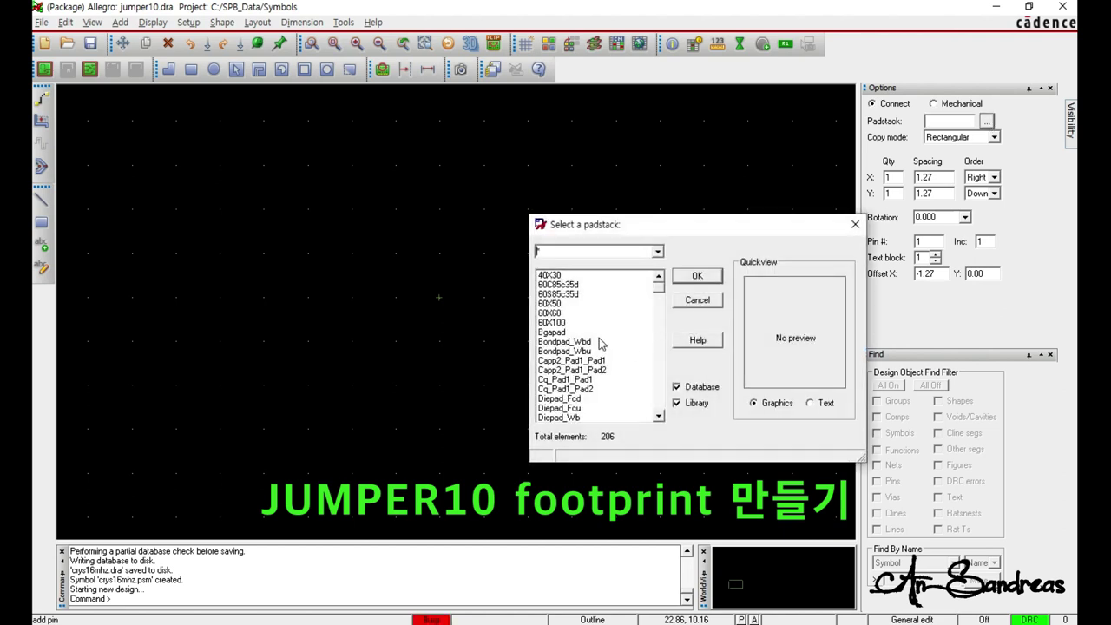
pyautogui.write('pad1_6')
pyautogui.press('Return')
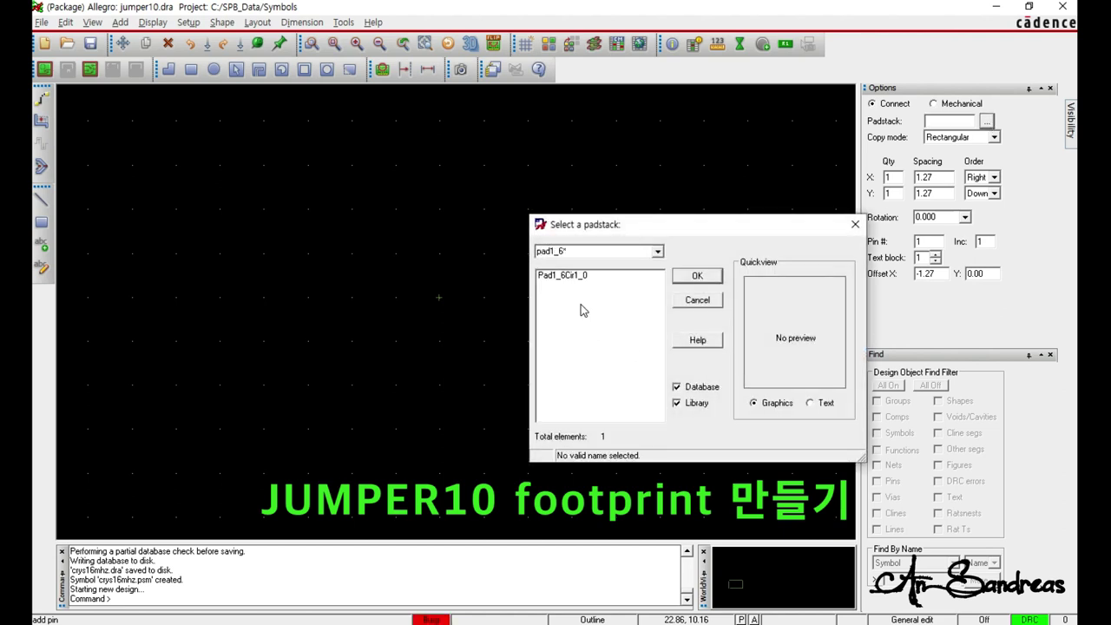
pyautogui.click(594, 276)
pyautogui.click(691, 277)
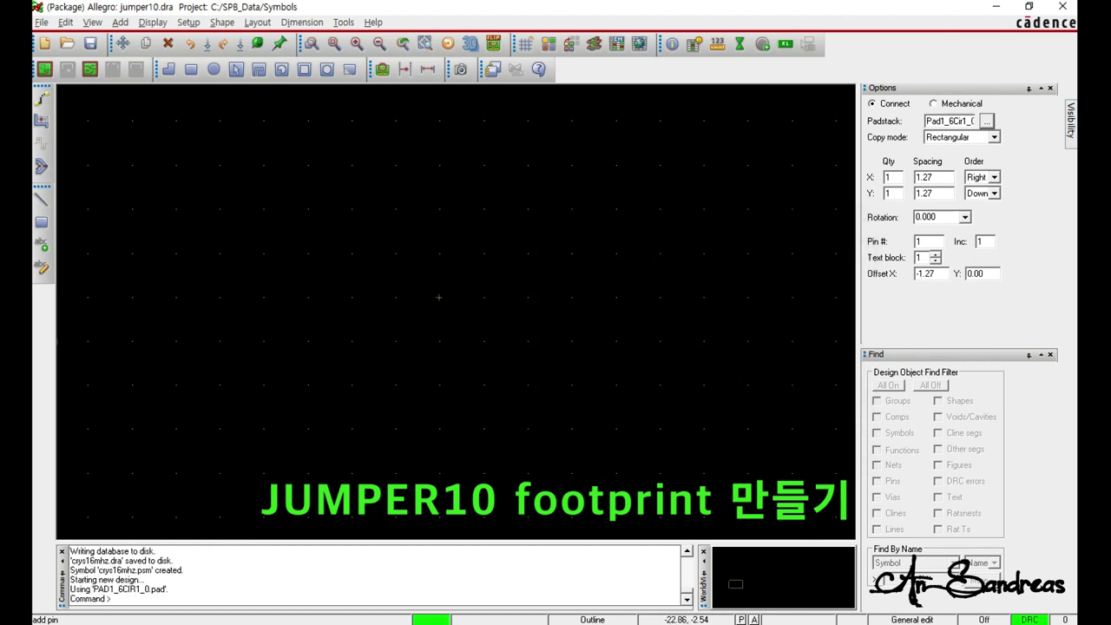
# Step: Place a pin array of 2 in X and 5 in Y with 2.54 spacing in both directions, putting pin 1 at the origin
pyautogui.doubleClick(895, 177)
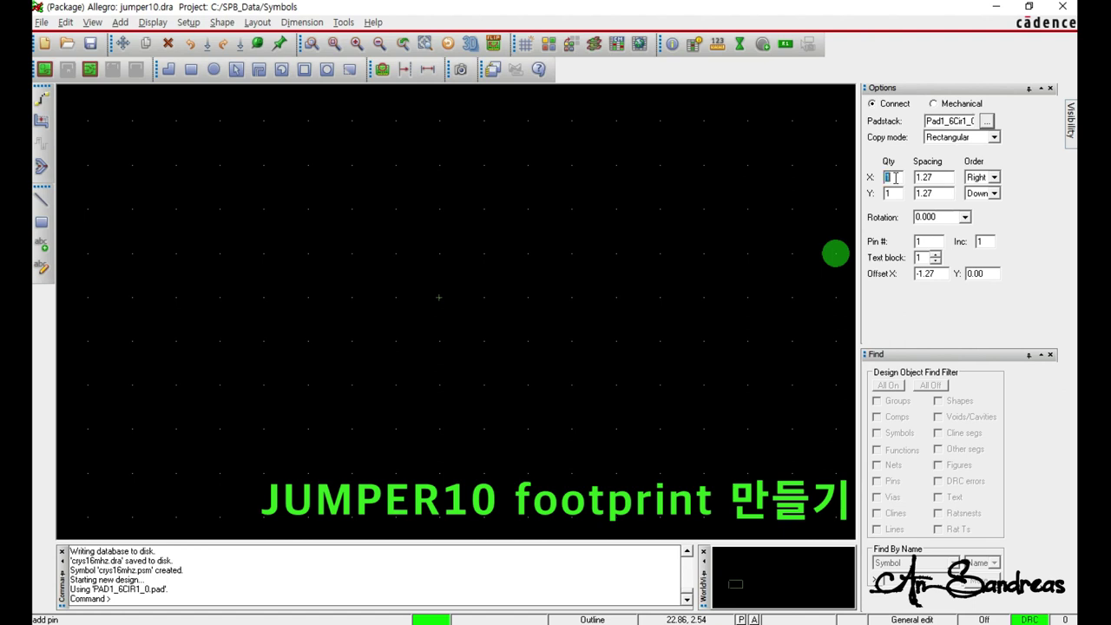
pyautogui.write('2')
pyautogui.press('Tab')
pyautogui.write('2')
pyautogui.doubleClick(896, 194)
pyautogui.write('5')
pyautogui.press('Tab')
pyautogui.write('2.54')
pyautogui.press('Tab')
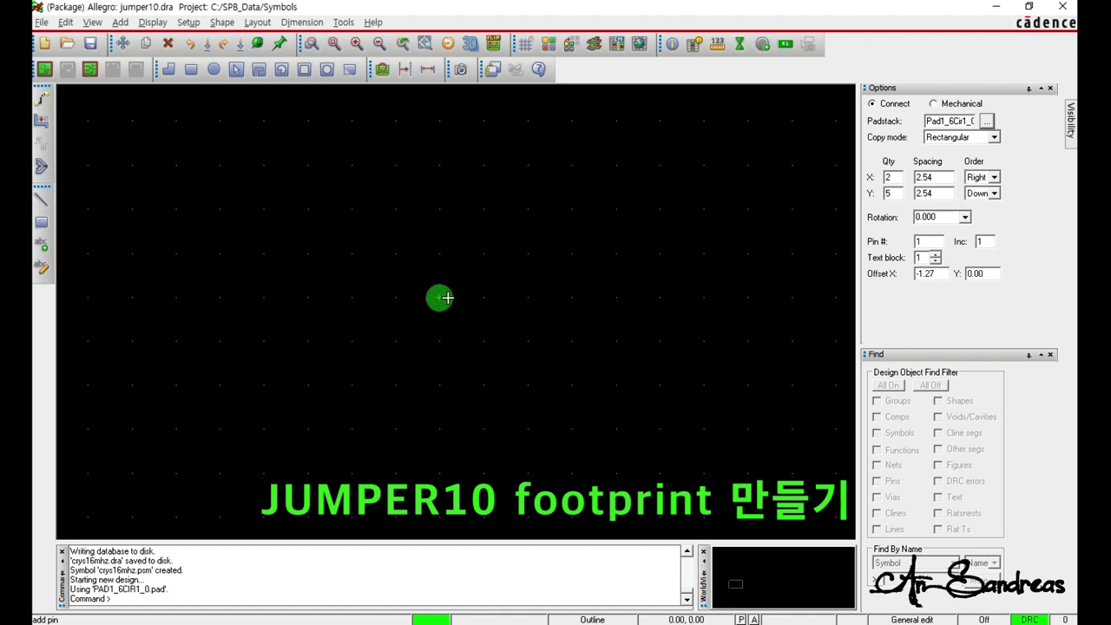
pyautogui.click(447, 298)
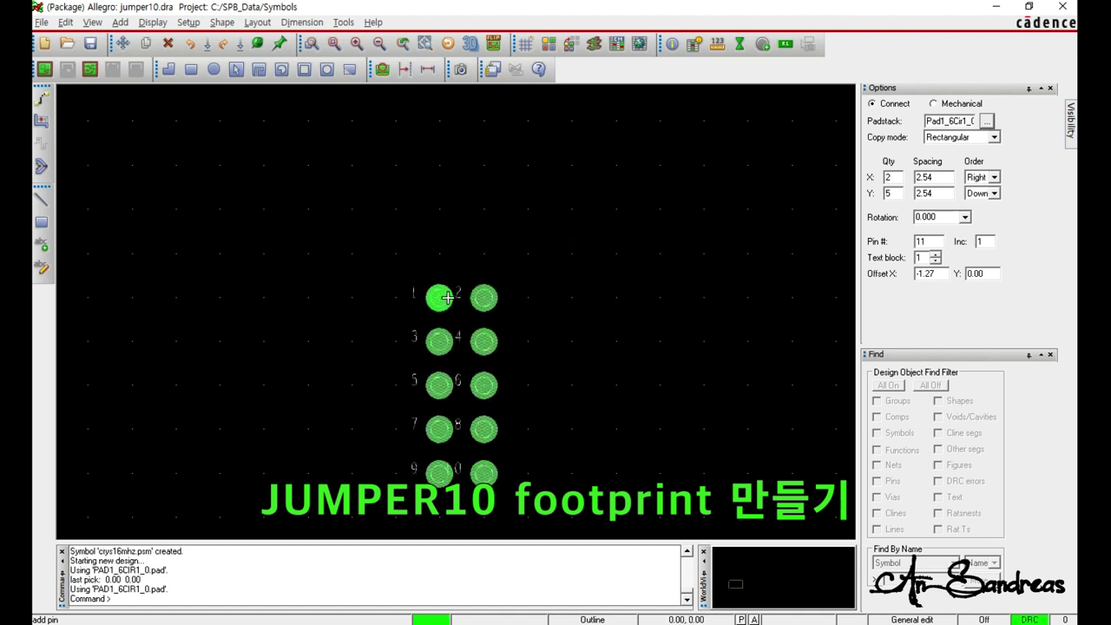
pyautogui.scroll(-1, 454, 315)
pyautogui.scroll(1, 446, 271)
pyautogui.rightClick(505, 213)
pyautogui.click(532, 219)
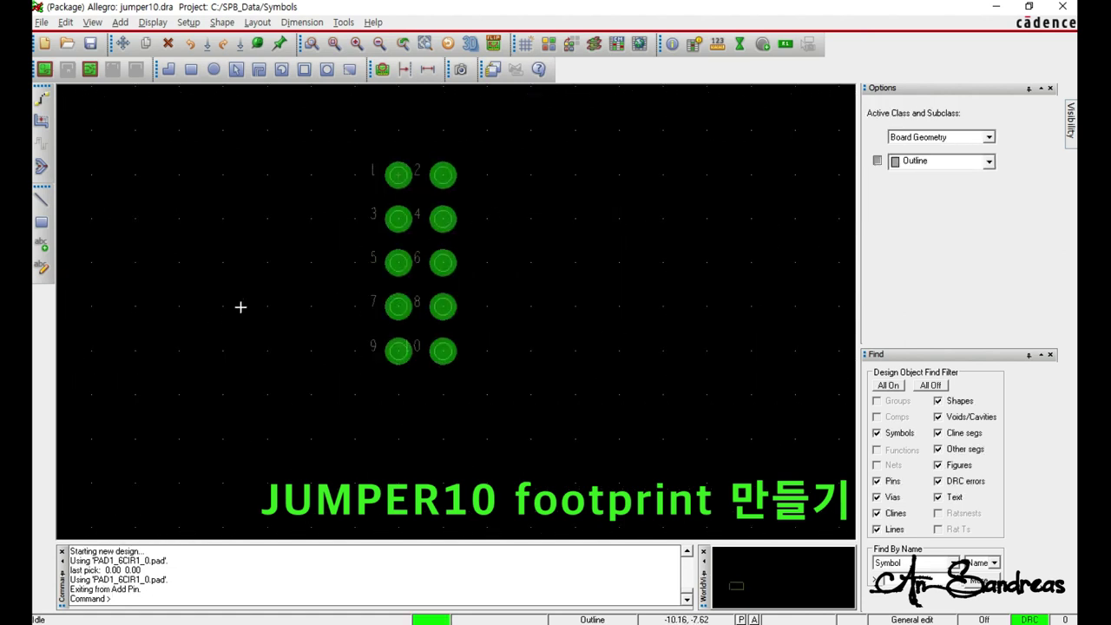
# Step: Start a 0.20 wide line on Package Geometry / Assembly_Top at x -3.105, y 5.08
pyautogui.click(120, 21)
pyautogui.click(137, 39)
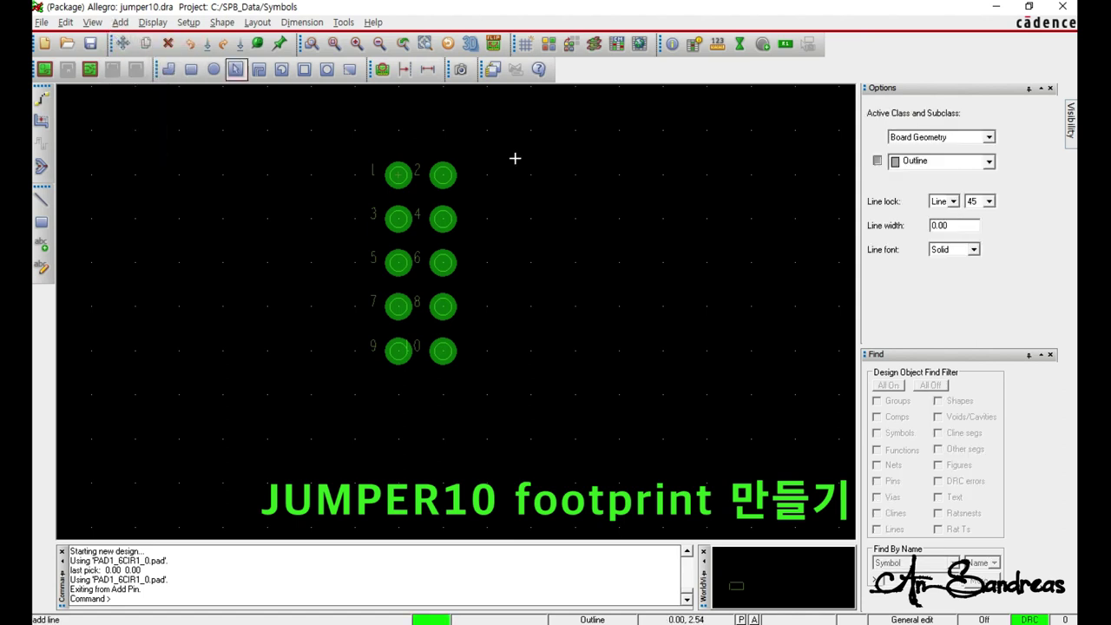
pyautogui.click(989, 137)
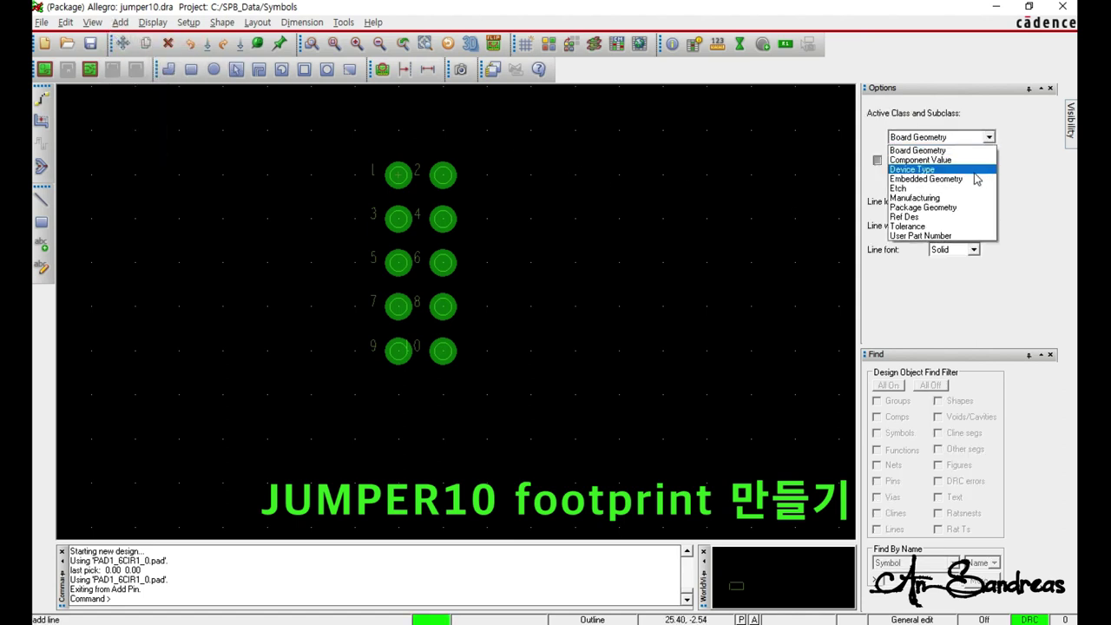
pyautogui.click(946, 207)
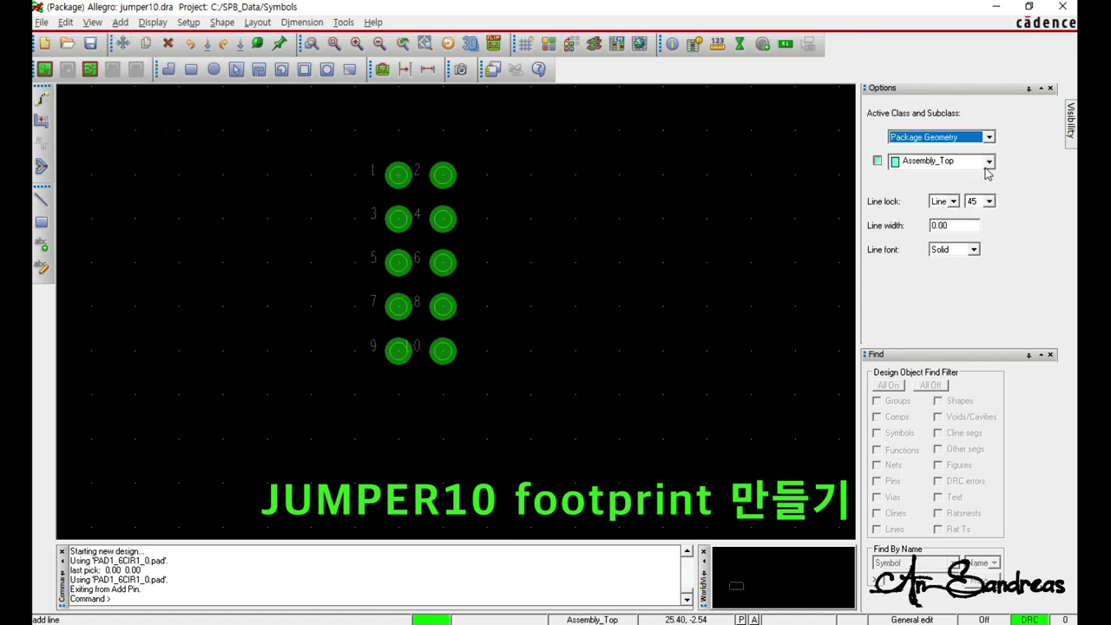
pyautogui.doubleClick(964, 226)
pyautogui.write('0.20')
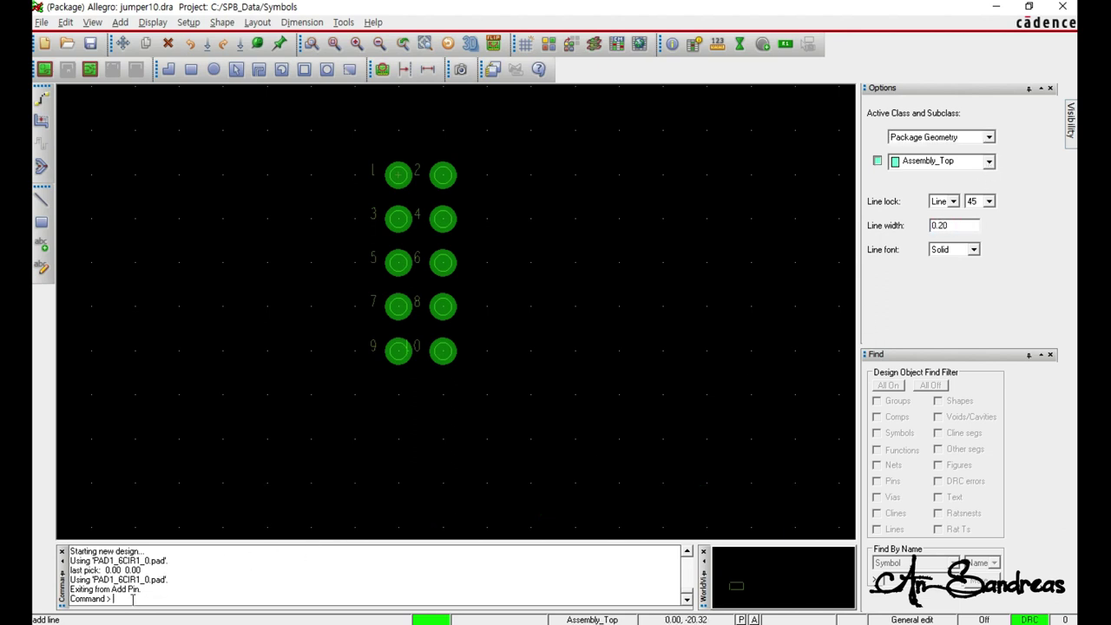
pyautogui.write('x -3.105 5.08')
pyautogui.press('Return')
# Step: Draw the assembly outline's top and right sides using relative moves of 8.75 in X and -20.32 in Y
pyautogui.scroll(-1, 318, 298)
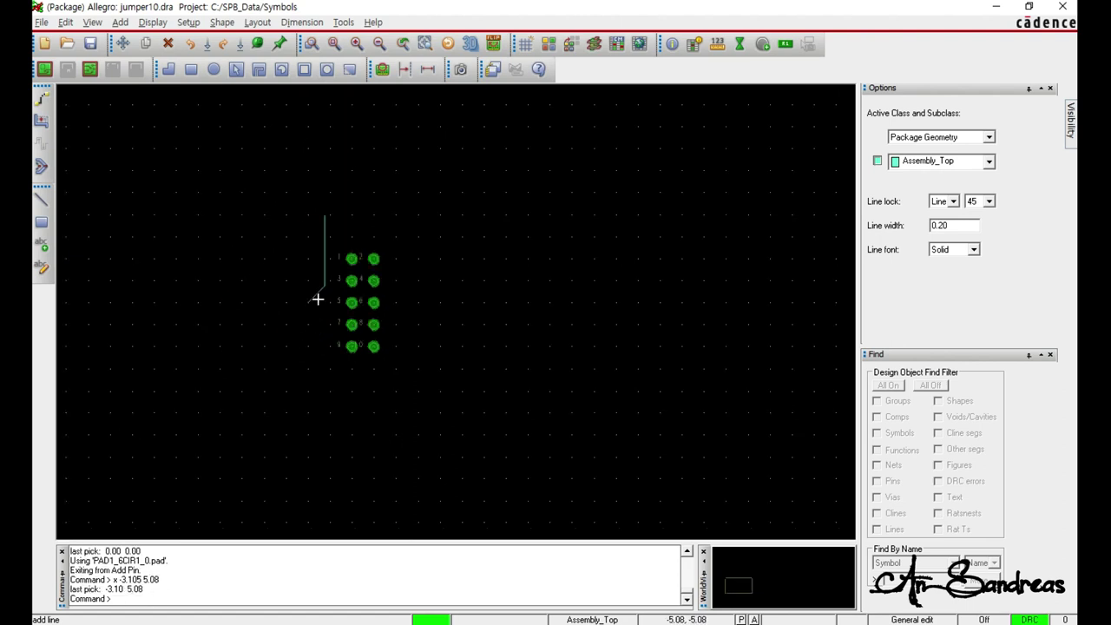
pyautogui.scroll(1, 352, 265)
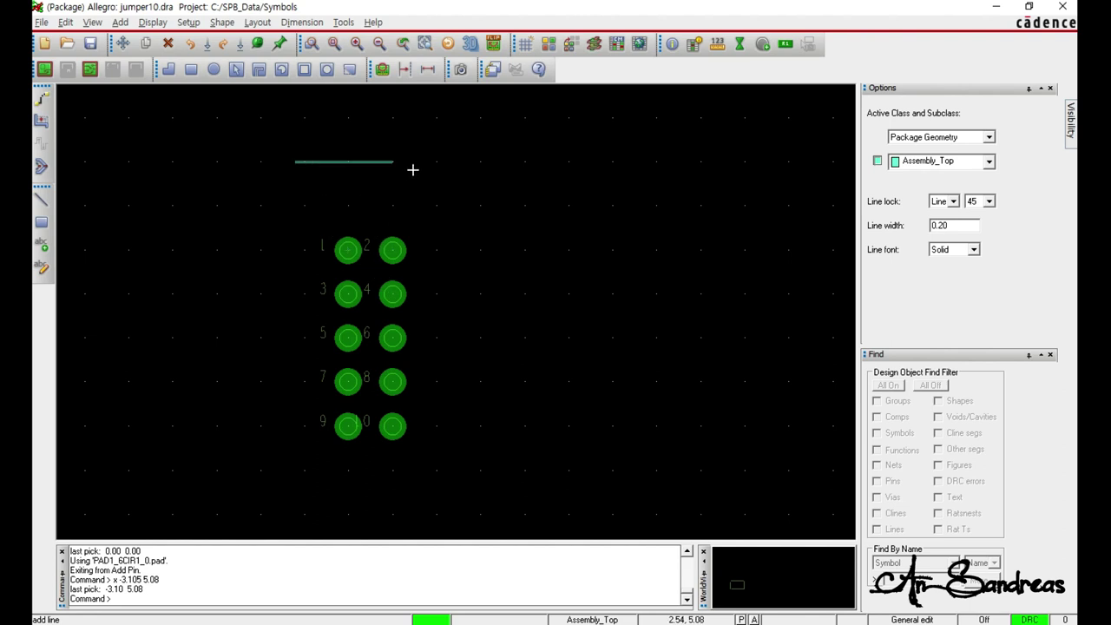
pyautogui.click(197, 597)
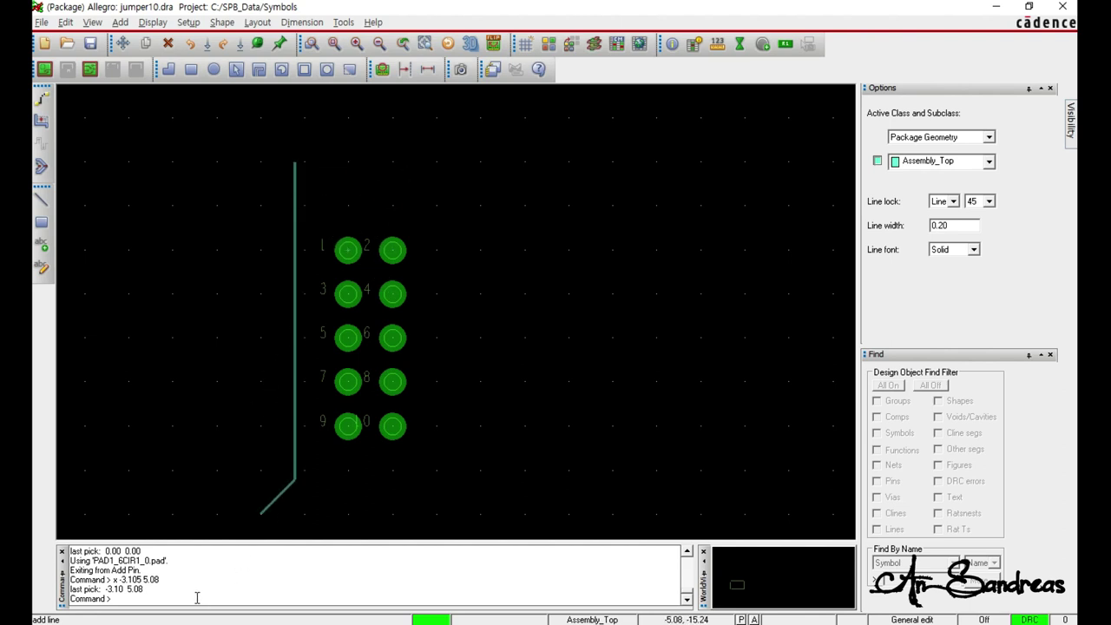
pyautogui.write('x 8.75')
pyautogui.press('Return')
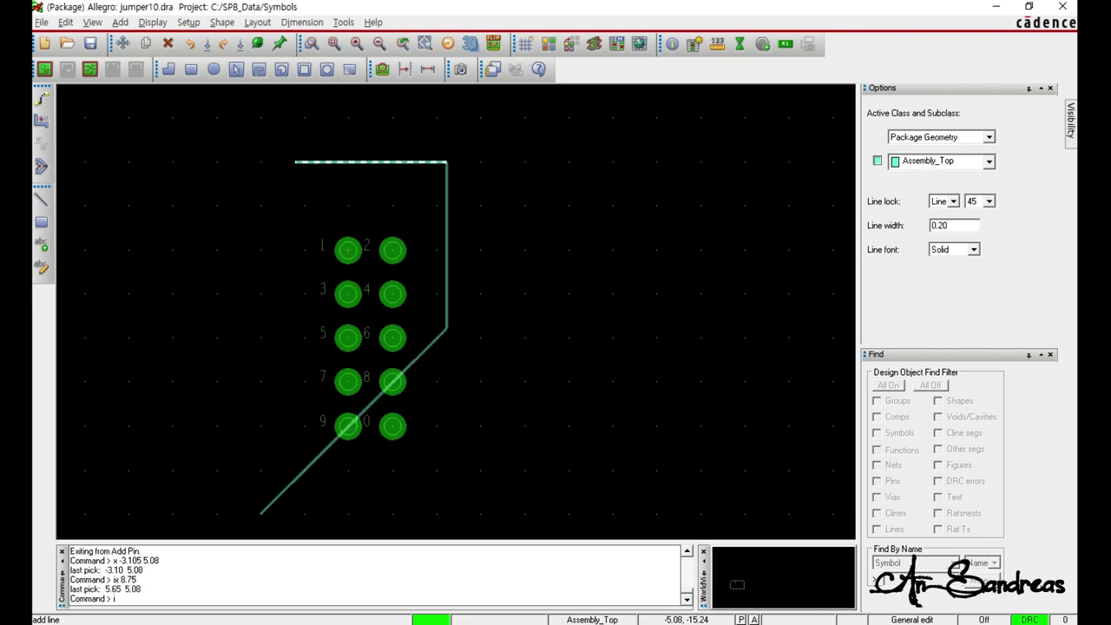
pyautogui.write('iy -20.32')
pyautogui.press('Return')
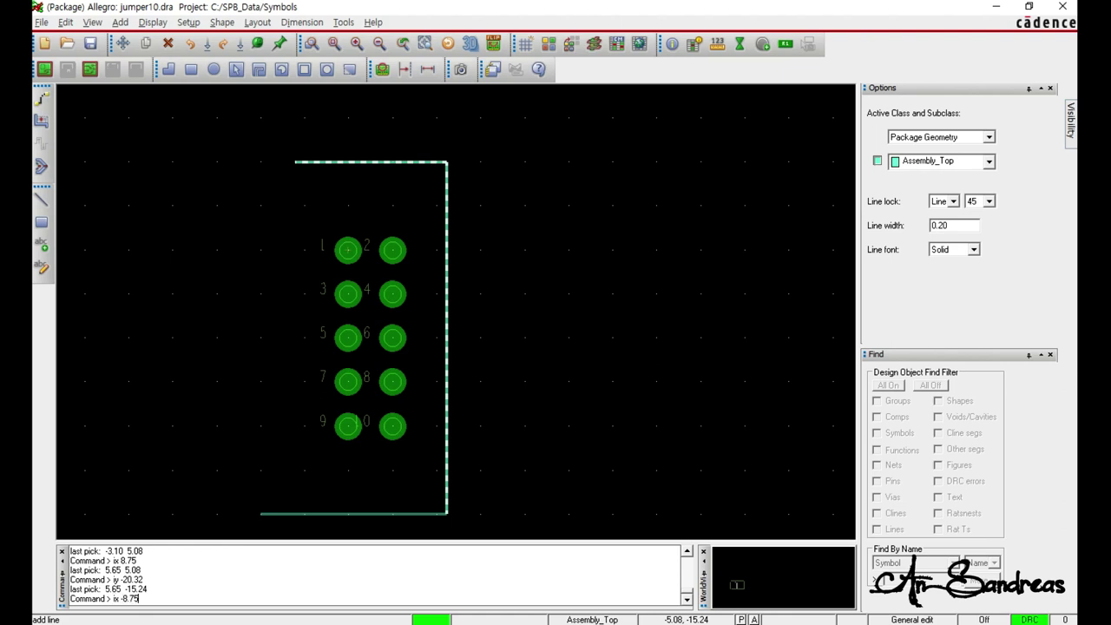
# Step: Draw the assembly outline's bottom side with a relative move of -8.75 in X and close the outline at its starting segment vertex
pyautogui.write('ix -8.75')
pyautogui.press('Return')
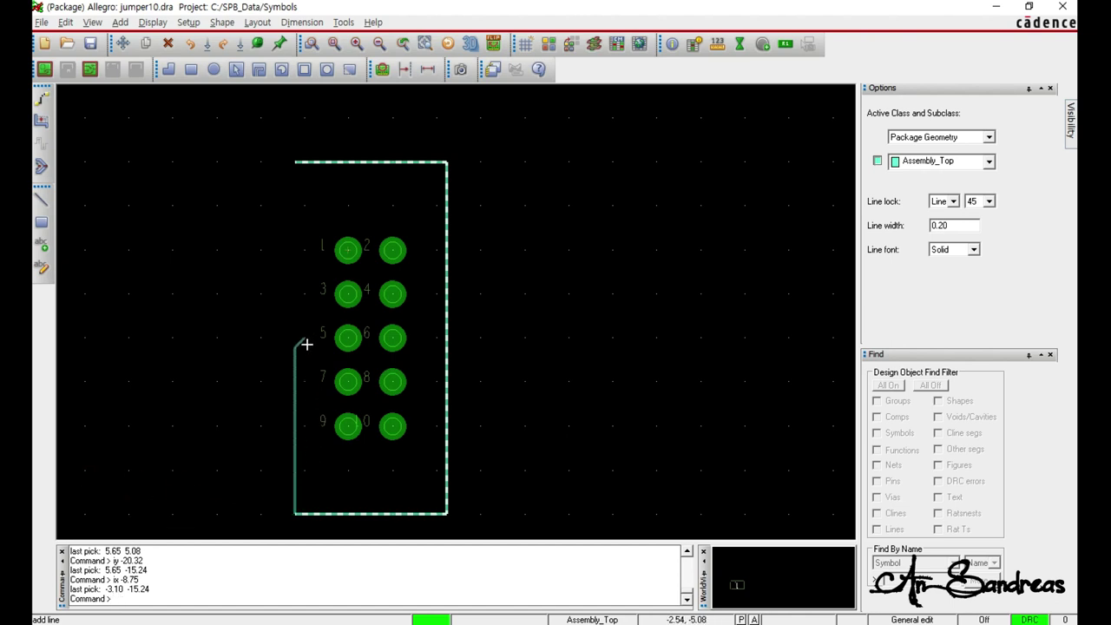
pyautogui.rightClick(296, 162)
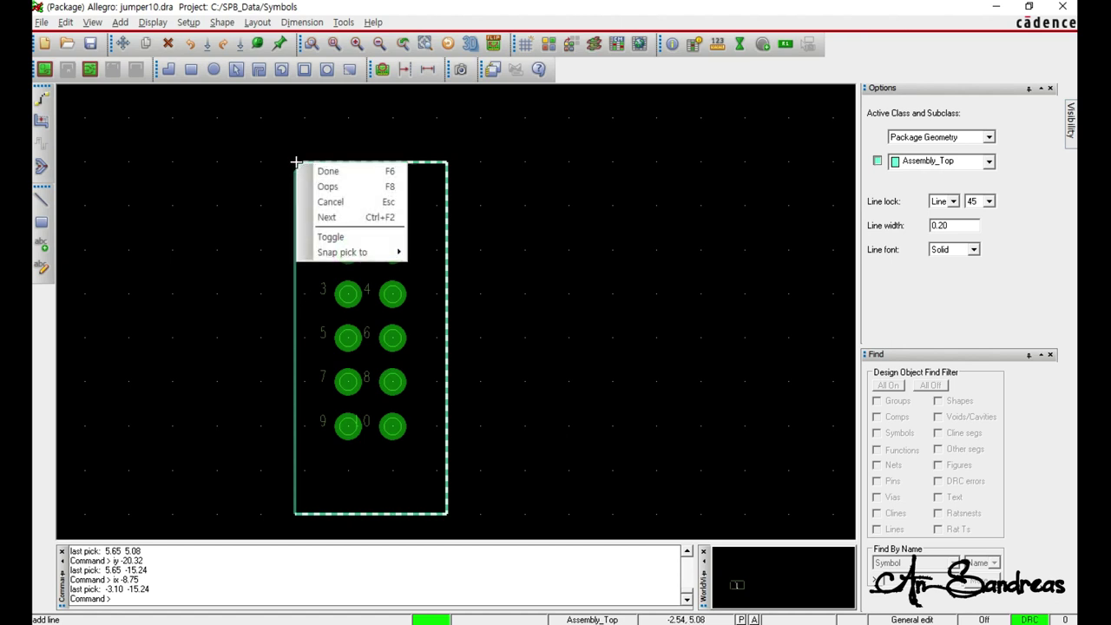
pyautogui.moveTo(360, 252)
pyautogui.click(457, 254)
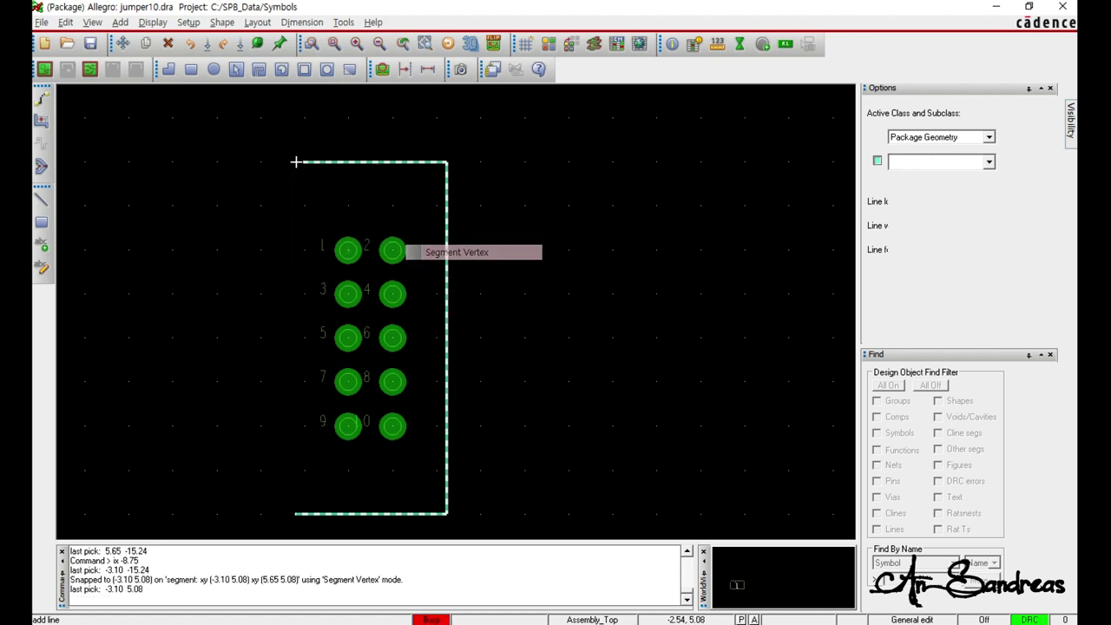
pyautogui.rightClick(241, 203)
pyautogui.click(263, 211)
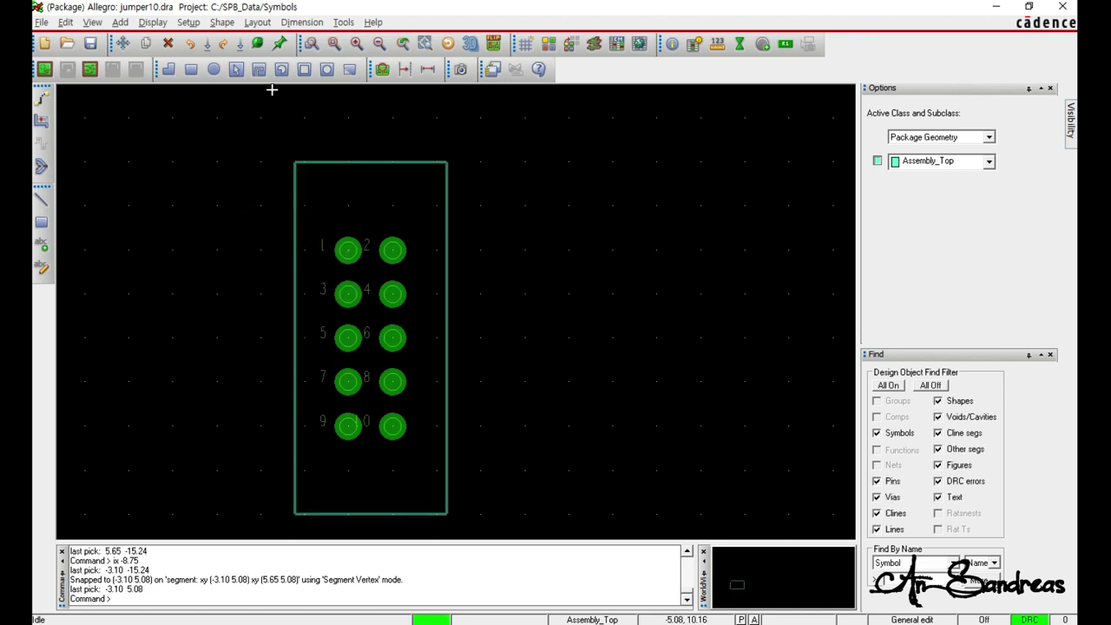
# Step: Start a 0.20 wide line on Package Geometry / Silkscreen_Top, snapped to the assembly outline's upper-left segment vertex
pyautogui.click(119, 22)
pyautogui.click(130, 40)
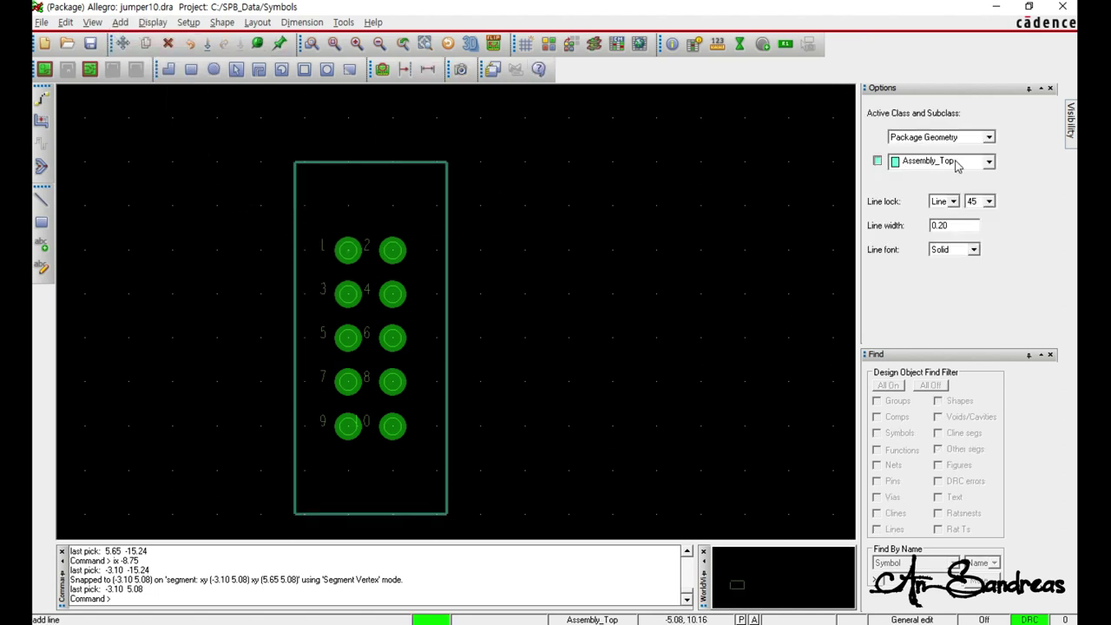
pyautogui.click(988, 161)
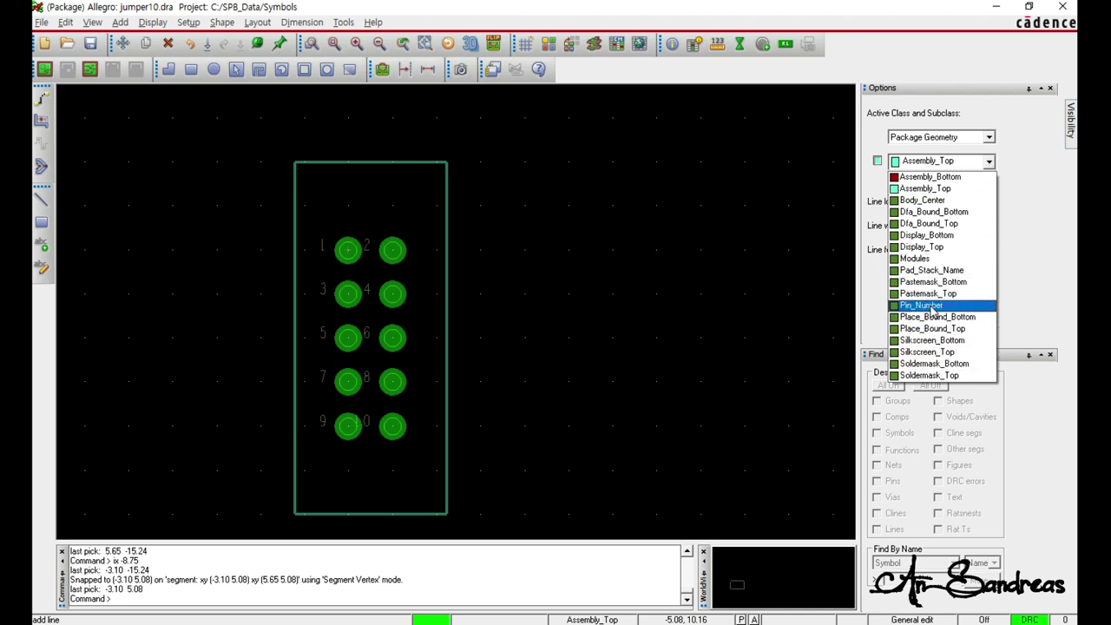
pyautogui.click(933, 352)
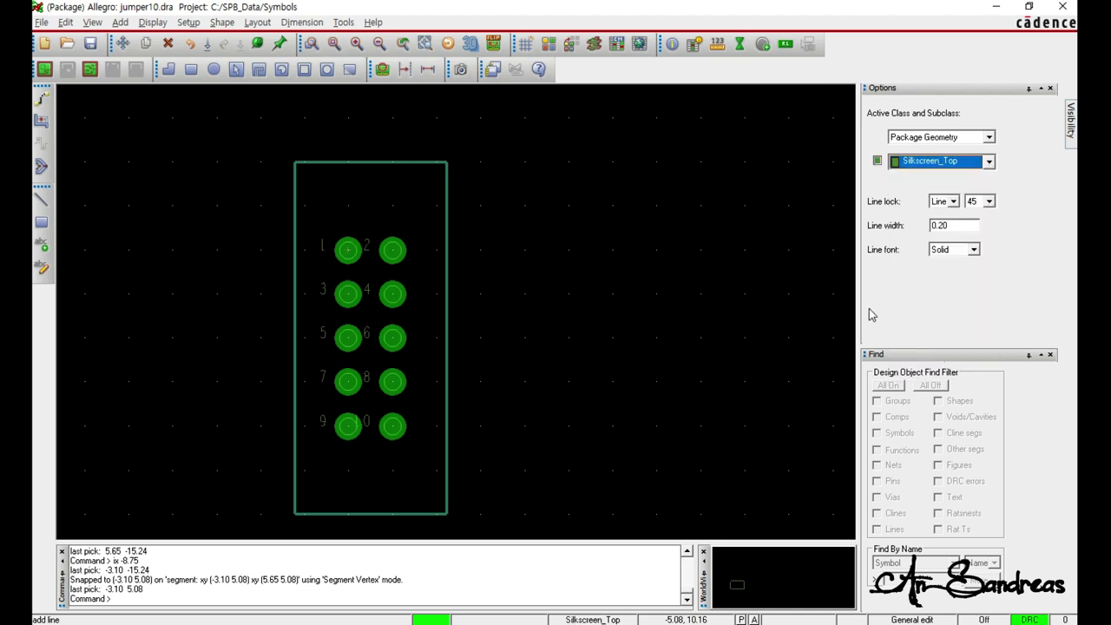
pyautogui.rightClick(295, 163)
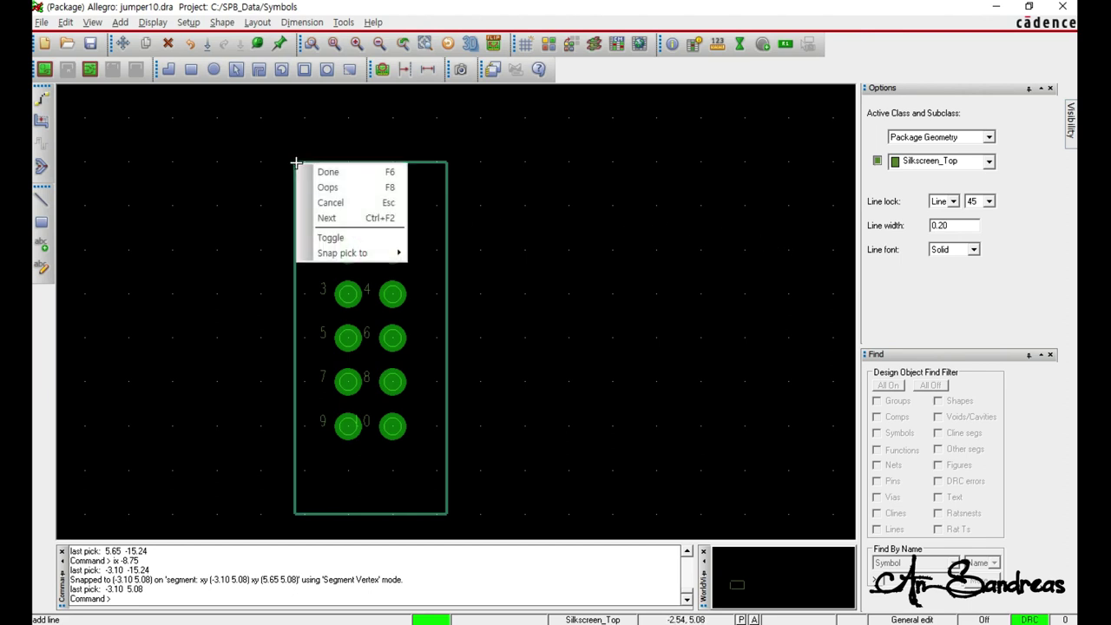
pyautogui.moveTo(364, 253)
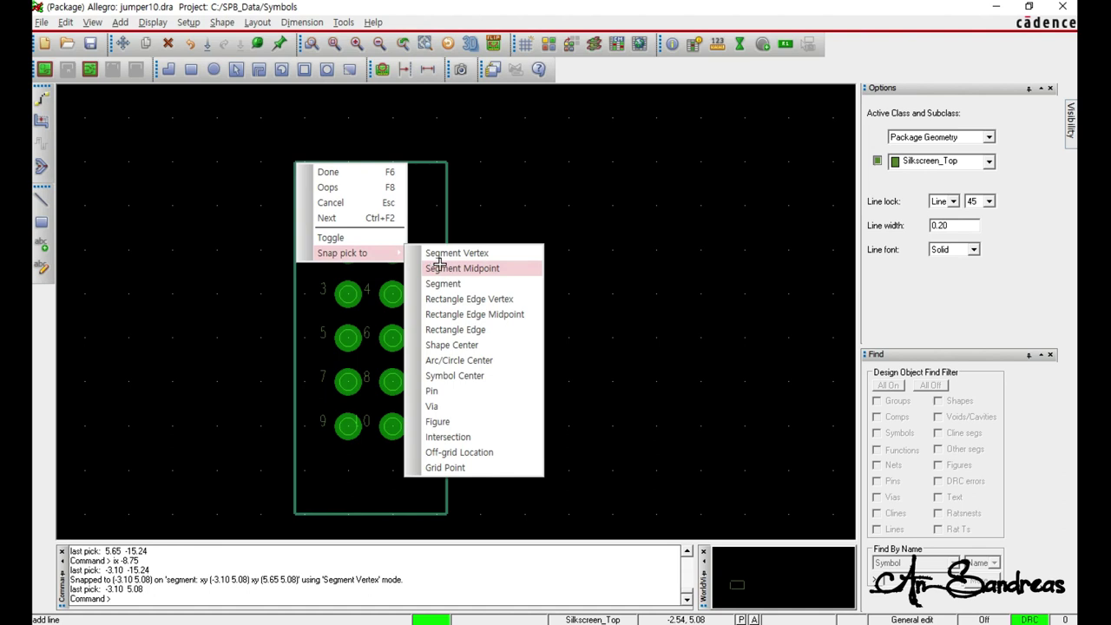
pyautogui.click(469, 253)
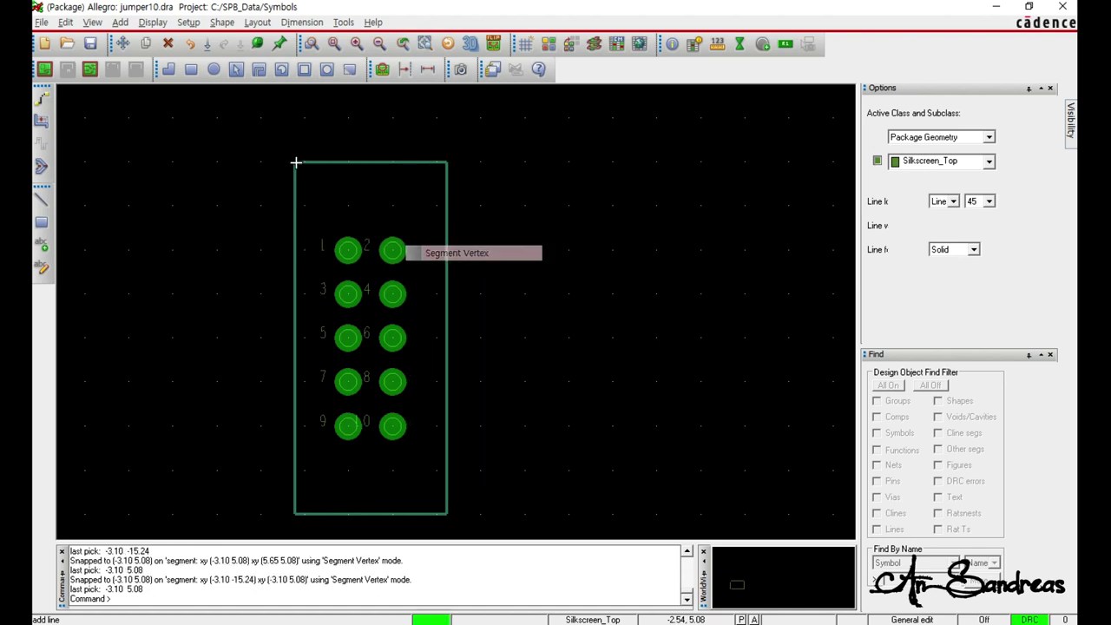
# Step: Draw the silkscreen outline's top, right and bottom sides by snapping to the assembly outline's upper-right, lower-right and lower-left segment vertices
pyautogui.rightClick(445, 164)
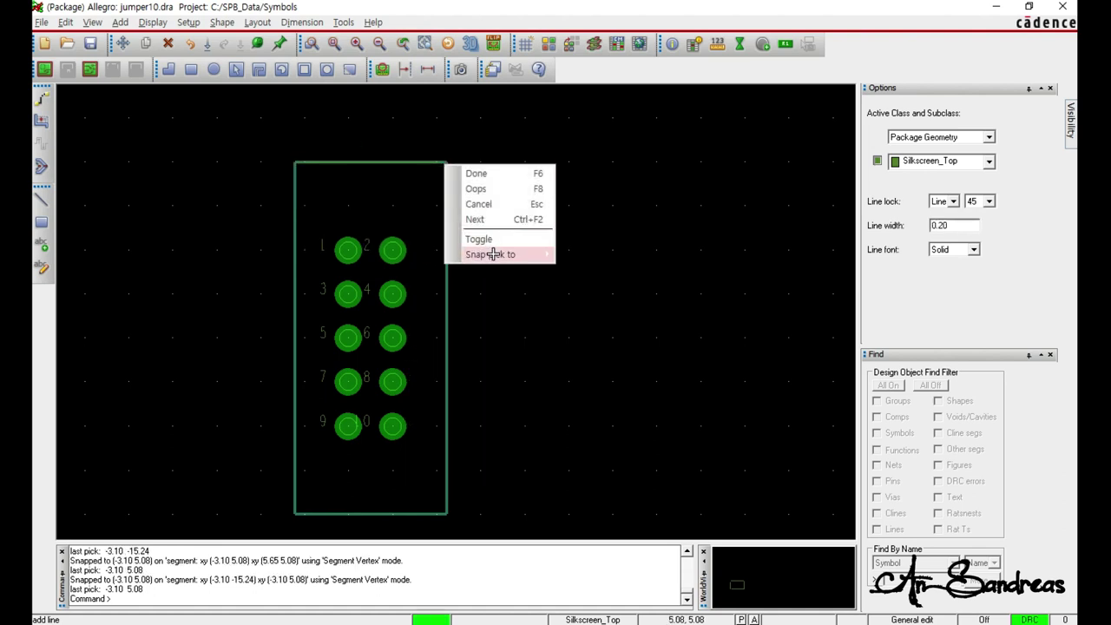
pyautogui.moveTo(521, 253)
pyautogui.click(610, 255)
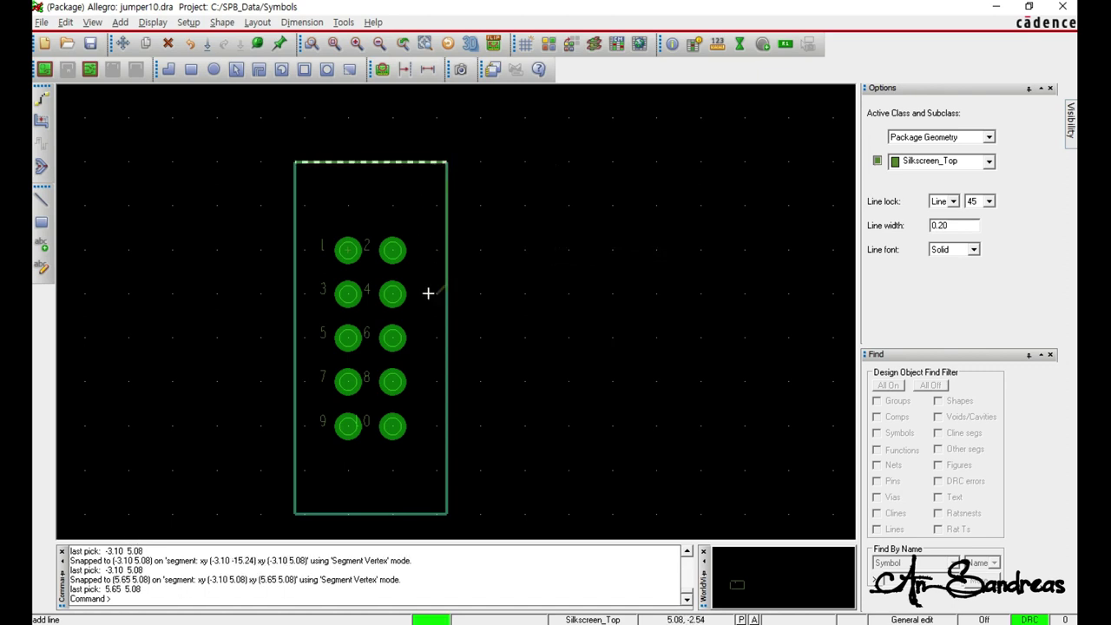
pyautogui.scroll(-2, 428, 294)
pyautogui.rightClick(447, 456)
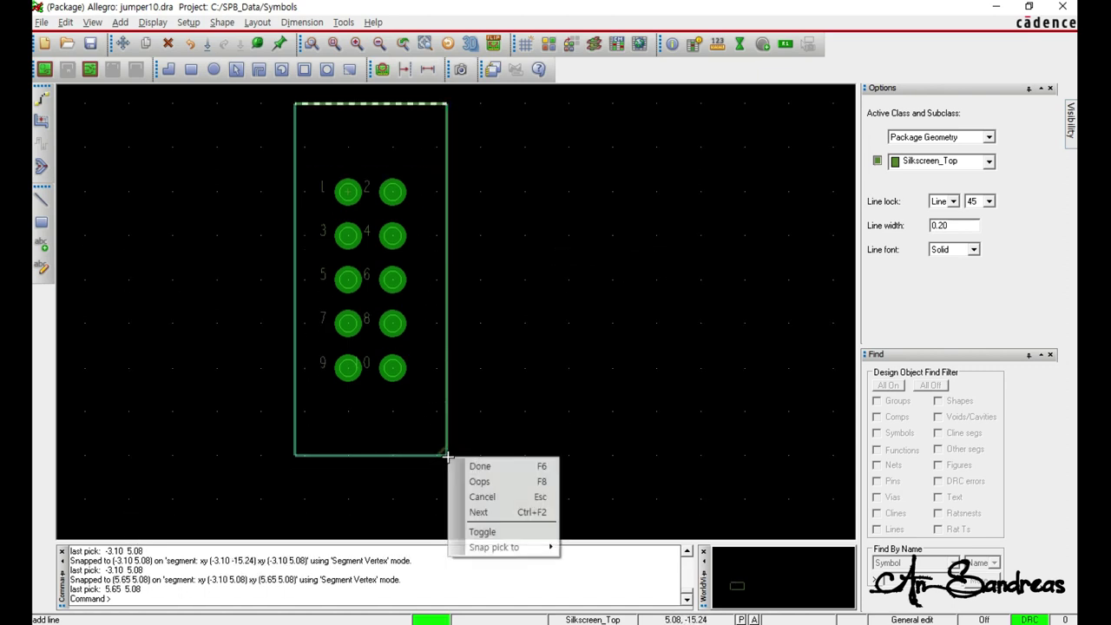
pyautogui.moveTo(518, 547)
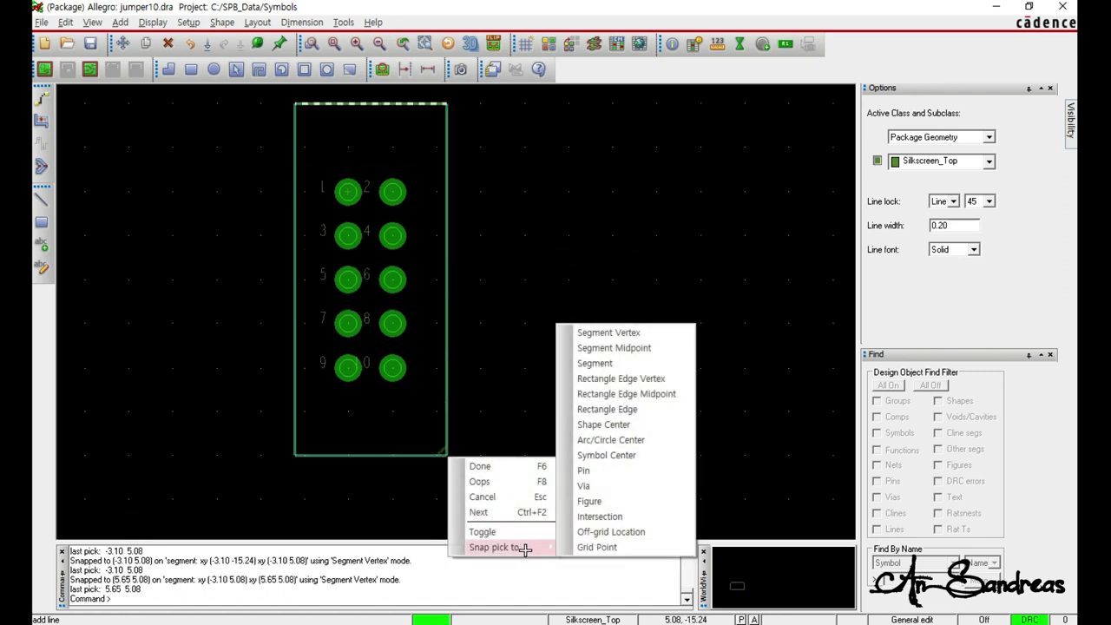
pyautogui.click(635, 334)
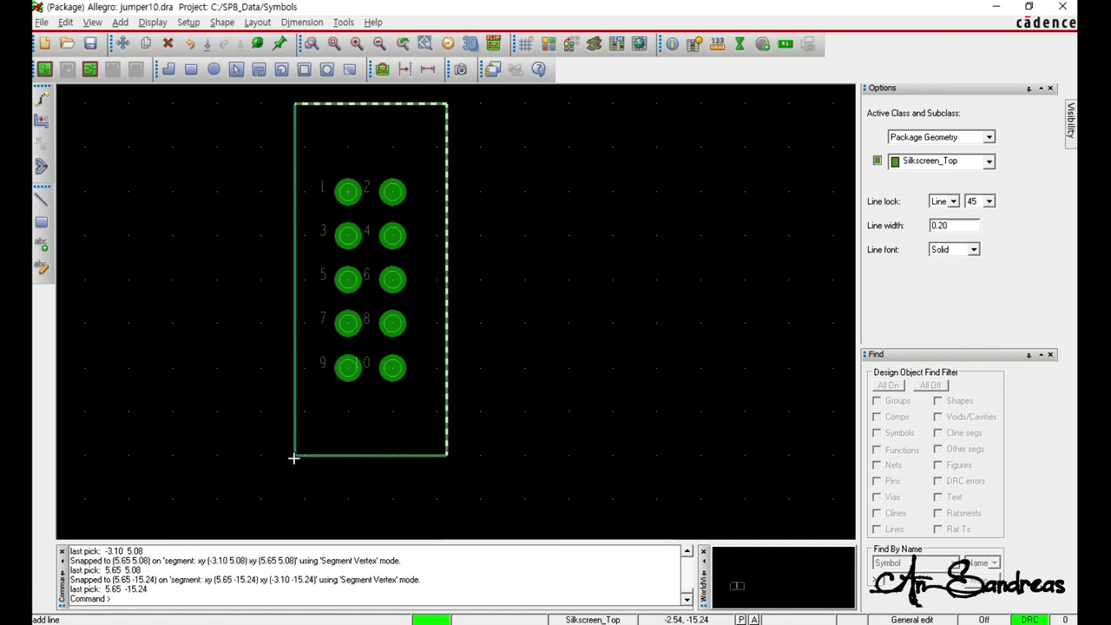
pyautogui.rightClick(293, 456)
pyautogui.moveTo(348, 546)
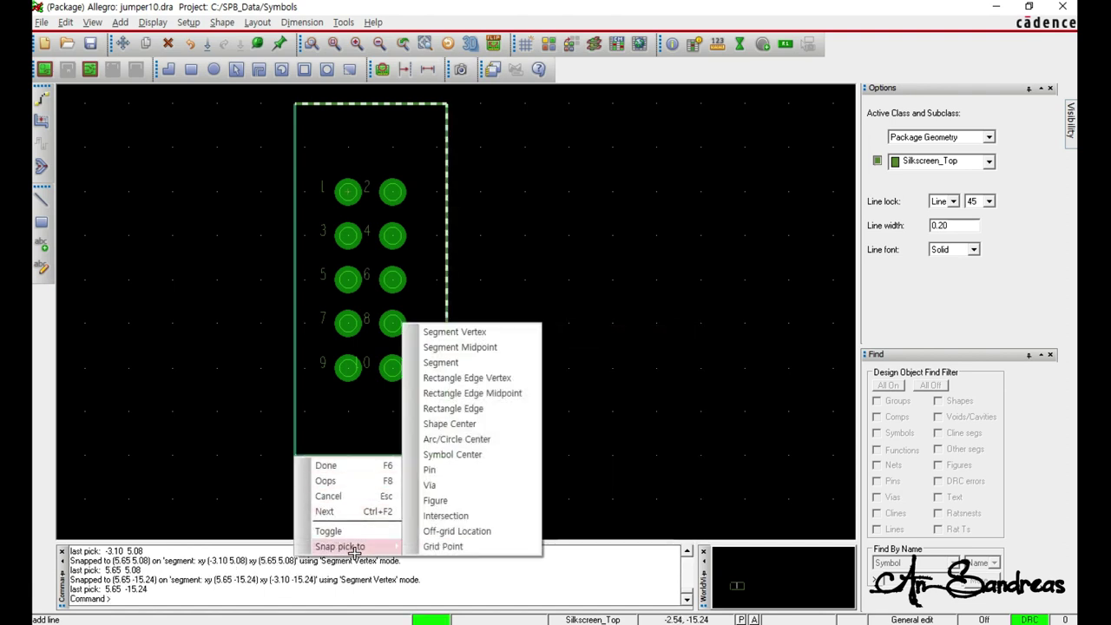
pyautogui.click(455, 334)
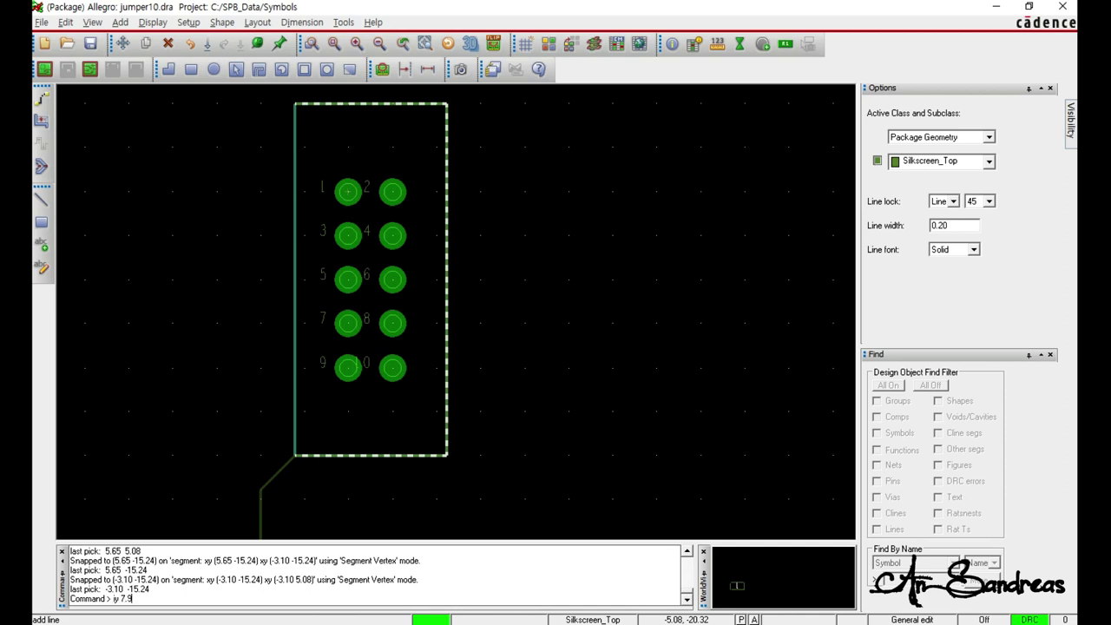
# Step: Draw the left side's notch using relative moves of 7.91 in Y, 1 in X, 4.5 in Y and -1 in X
pyautogui.press('Return')
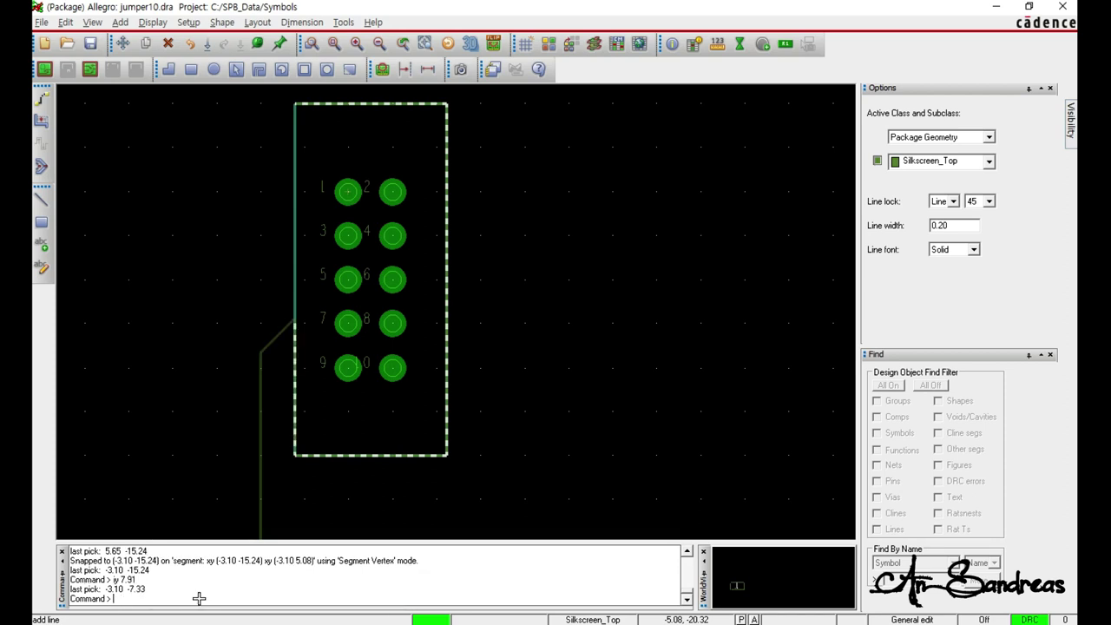
pyautogui.press('Return')
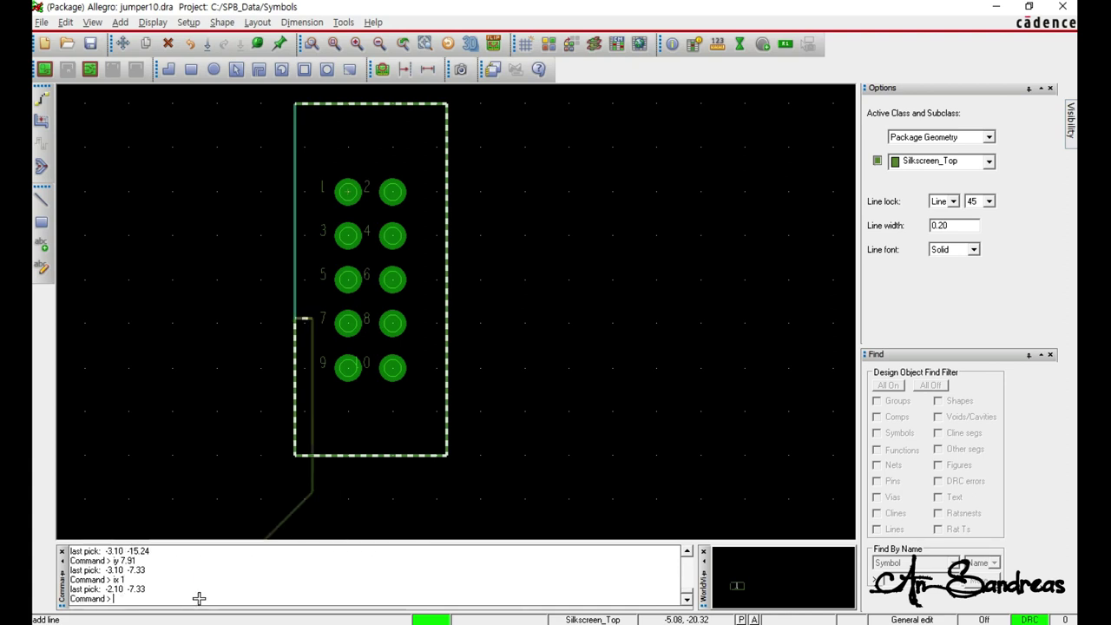
pyautogui.write('iy 4.5')
pyautogui.press('Return')
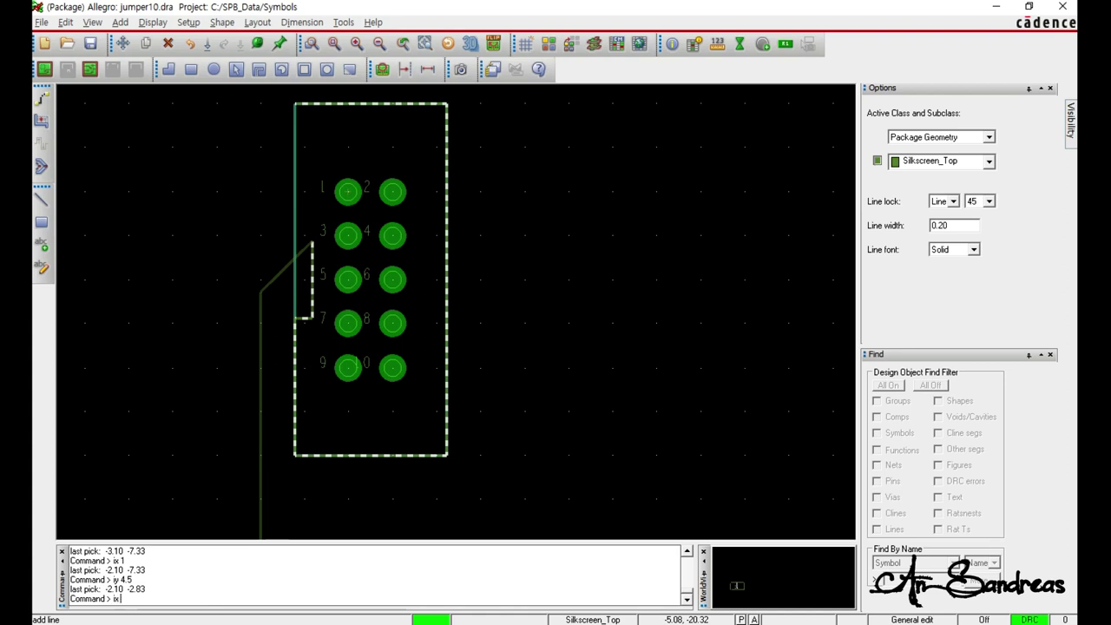
pyautogui.write('ix -1')
pyautogui.press('Return')
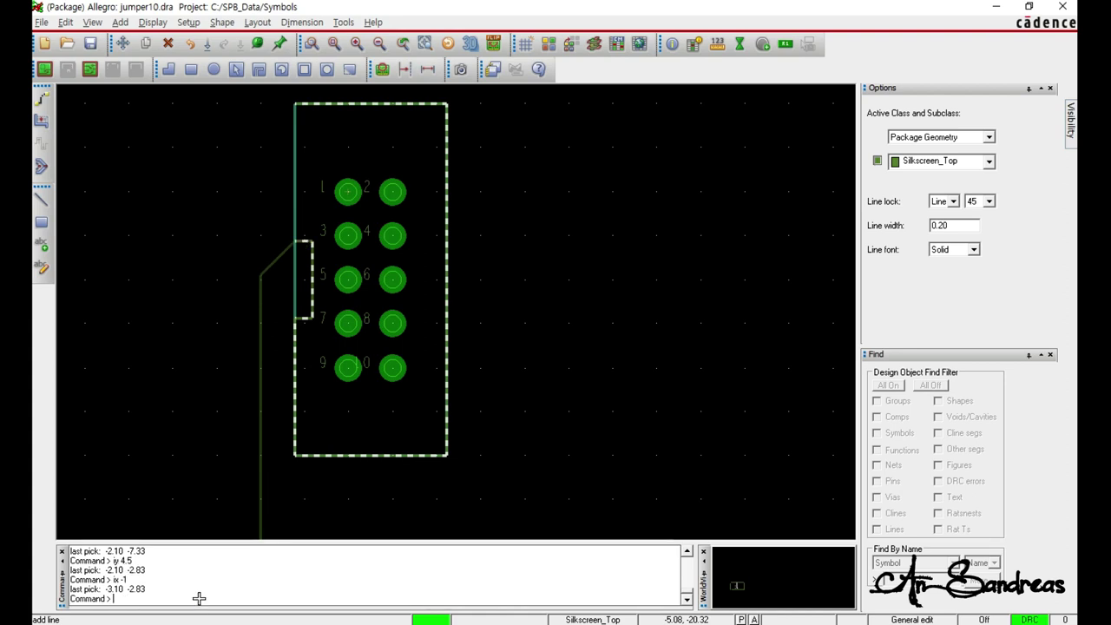
# Step: Close the silkscreen outline at the assembly outline's upper-left segment vertex and finish the line
pyautogui.rightClick(297, 105)
pyautogui.moveTo(330, 195)
pyautogui.click(462, 195)
pyautogui.rightClick(218, 213)
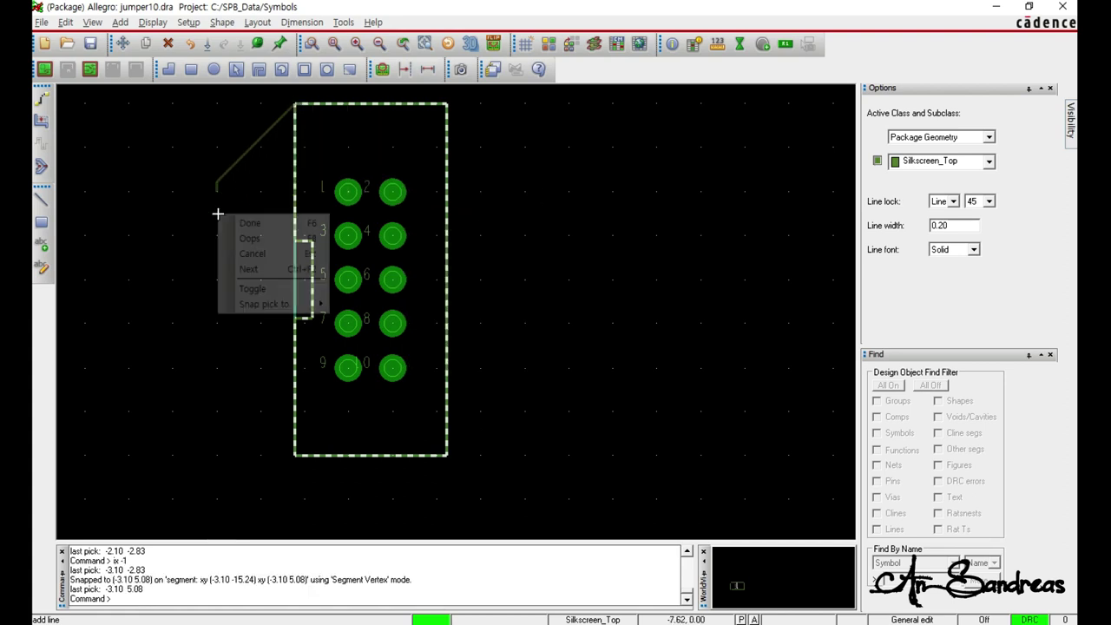
pyautogui.click(250, 223)
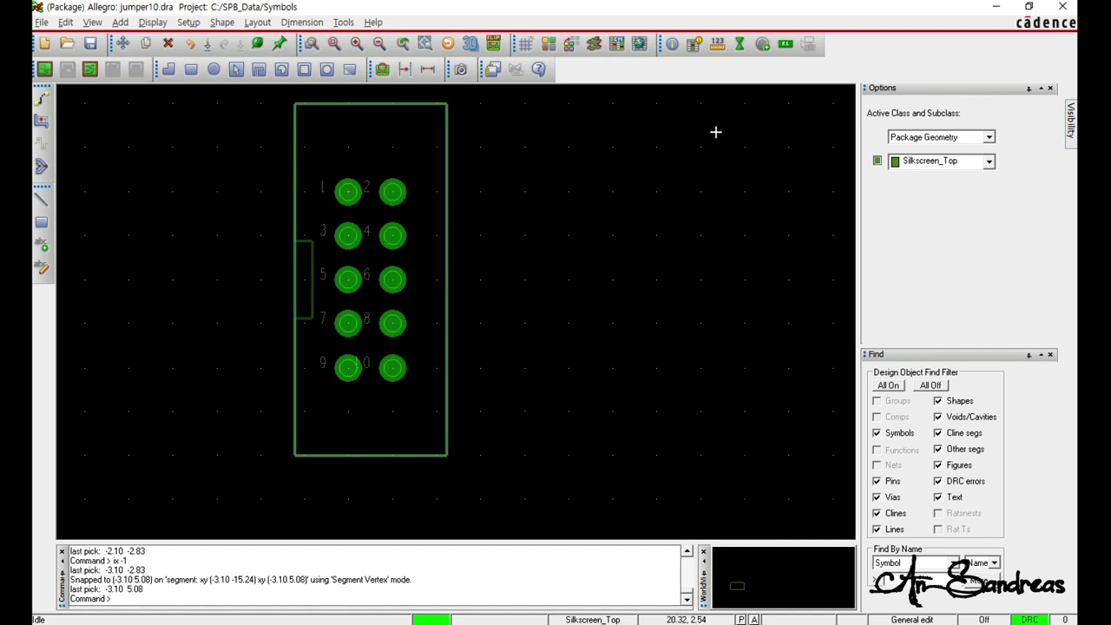
# Step: Add the reference designator J* on Ref Des / Assembly_Top at 0.00, 2.54 with text block 3
pyautogui.click(786, 45)
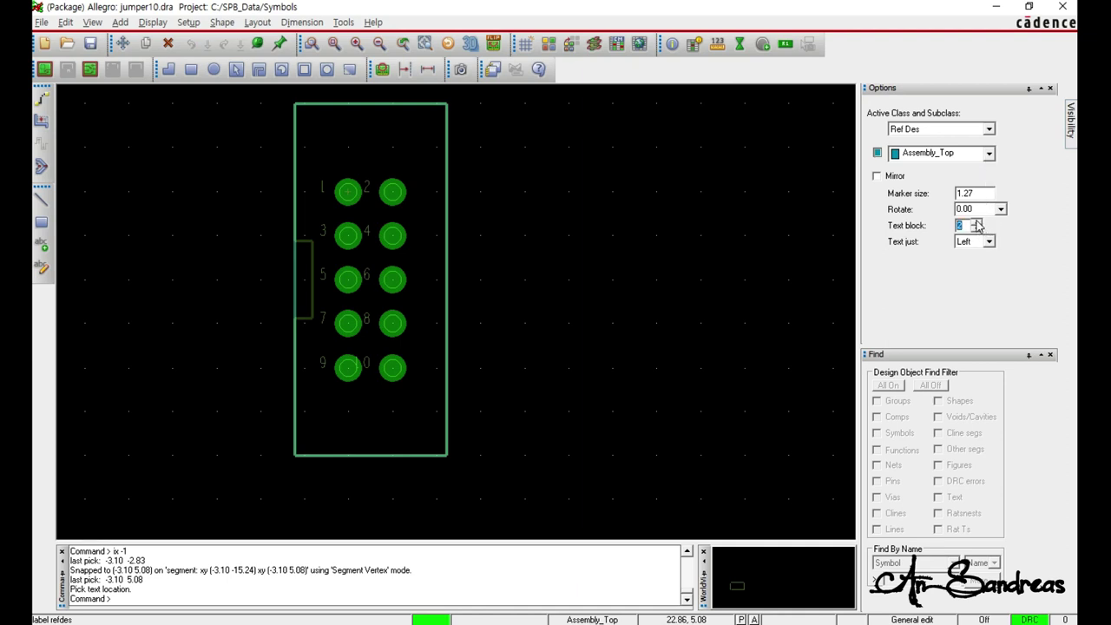
pyautogui.click(348, 149)
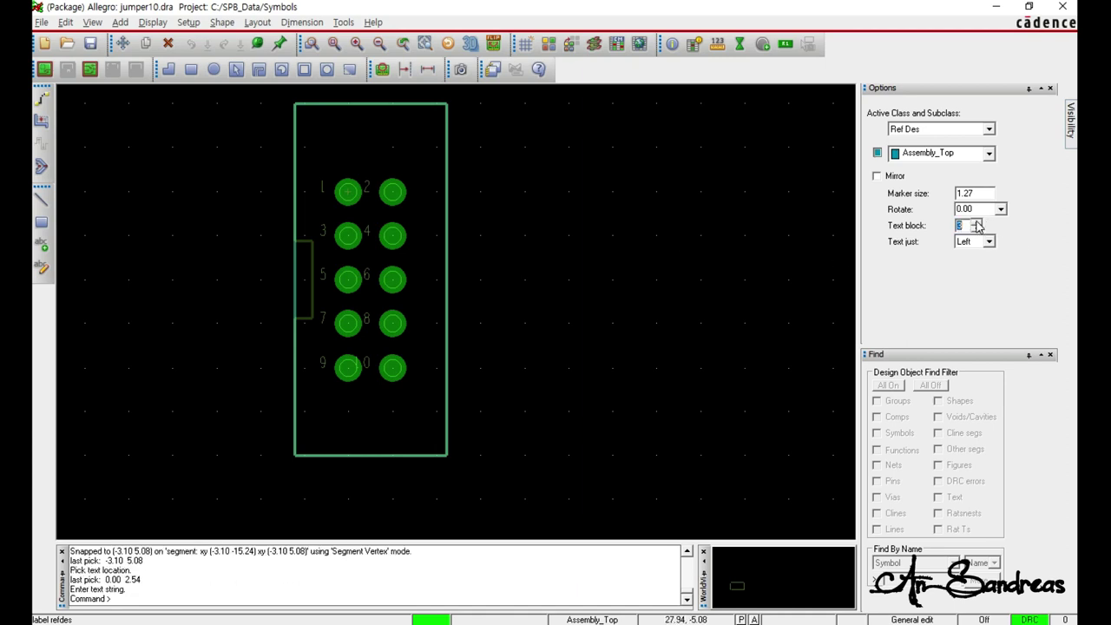
pyautogui.click(352, 148)
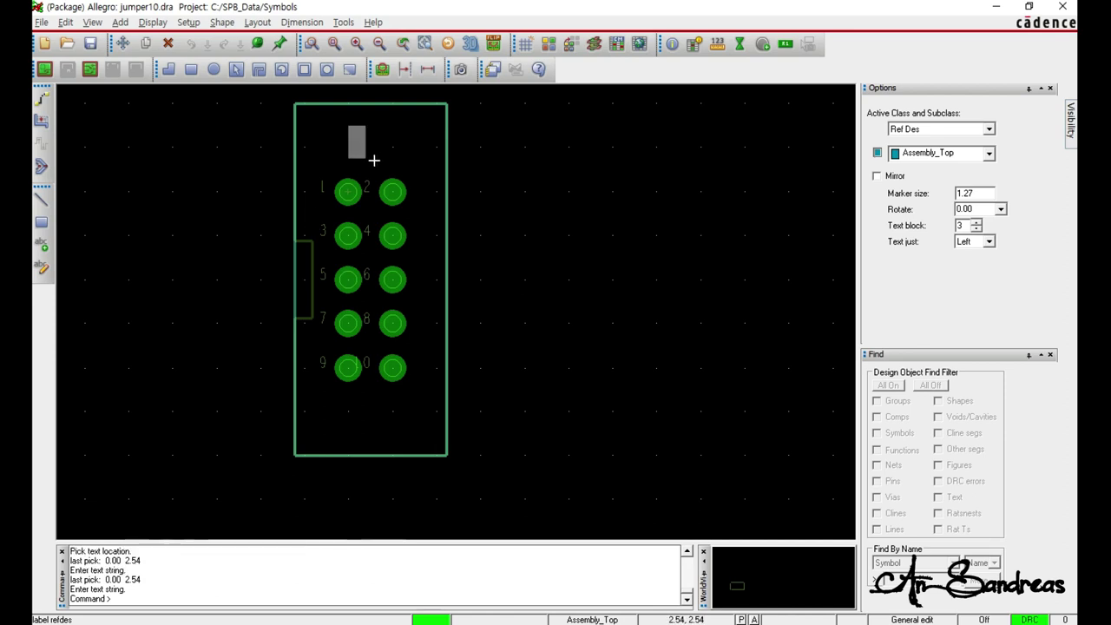
pyautogui.write('J*')
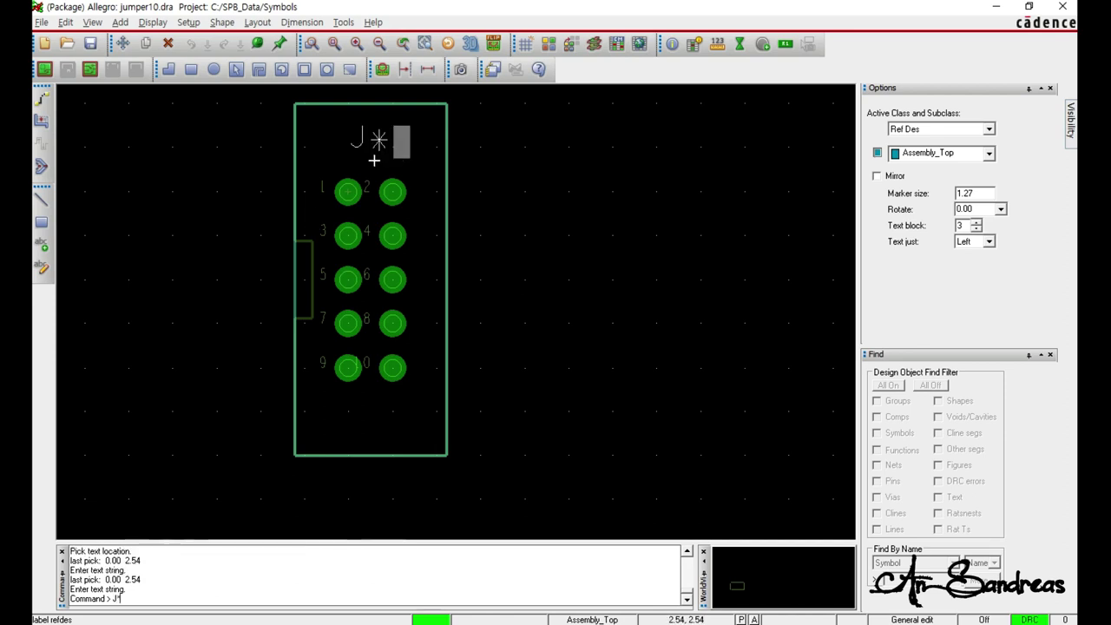
pyautogui.press('Return')
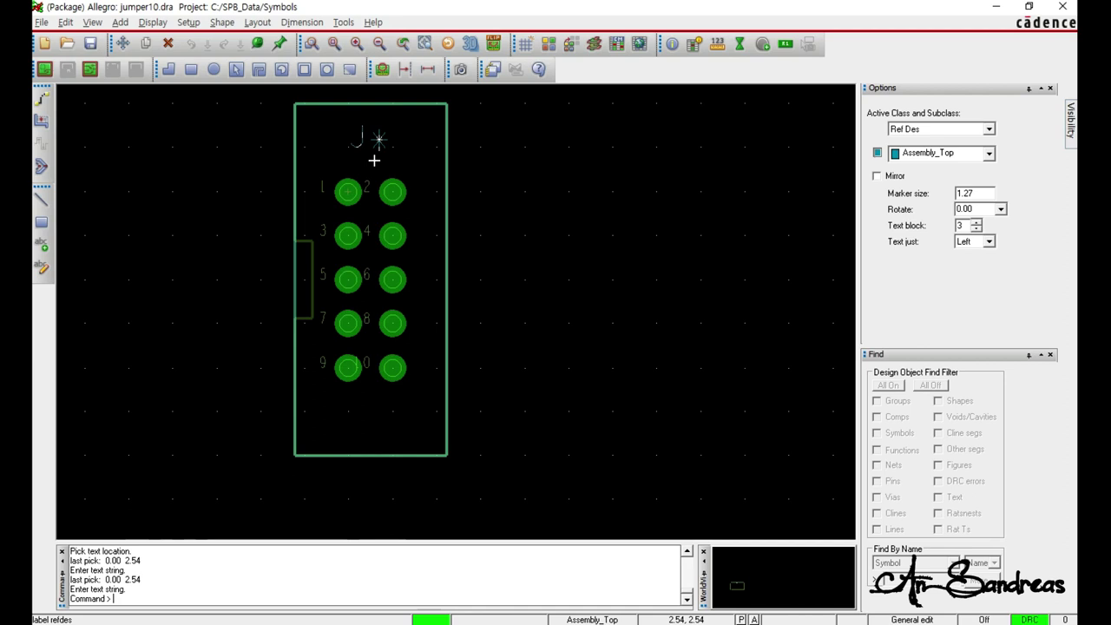
# Step: Add the reference designator J* on Ref Des / Silkscreen_Top at -2.54, 2.54 and finish labelling
pyautogui.click(988, 154)
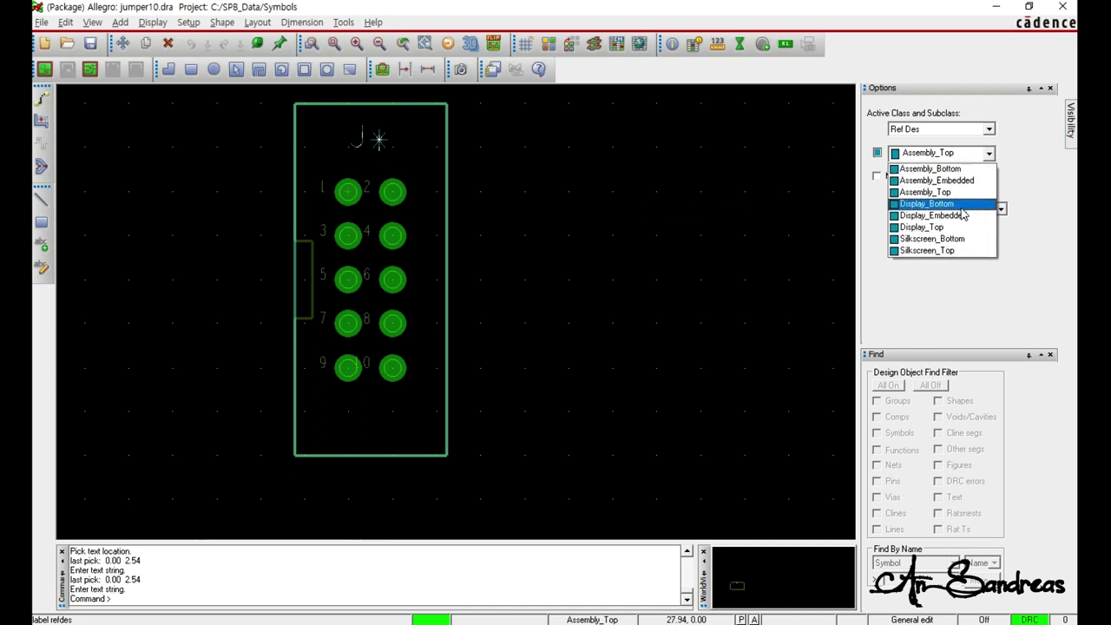
pyautogui.click(945, 259)
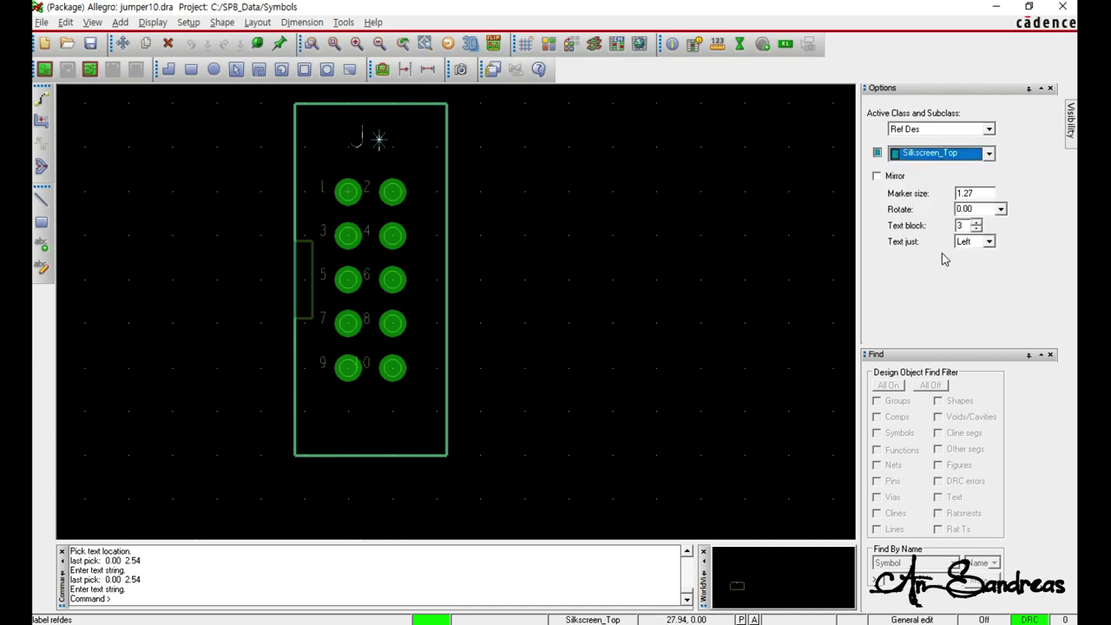
pyautogui.click(309, 145)
pyautogui.write('J')
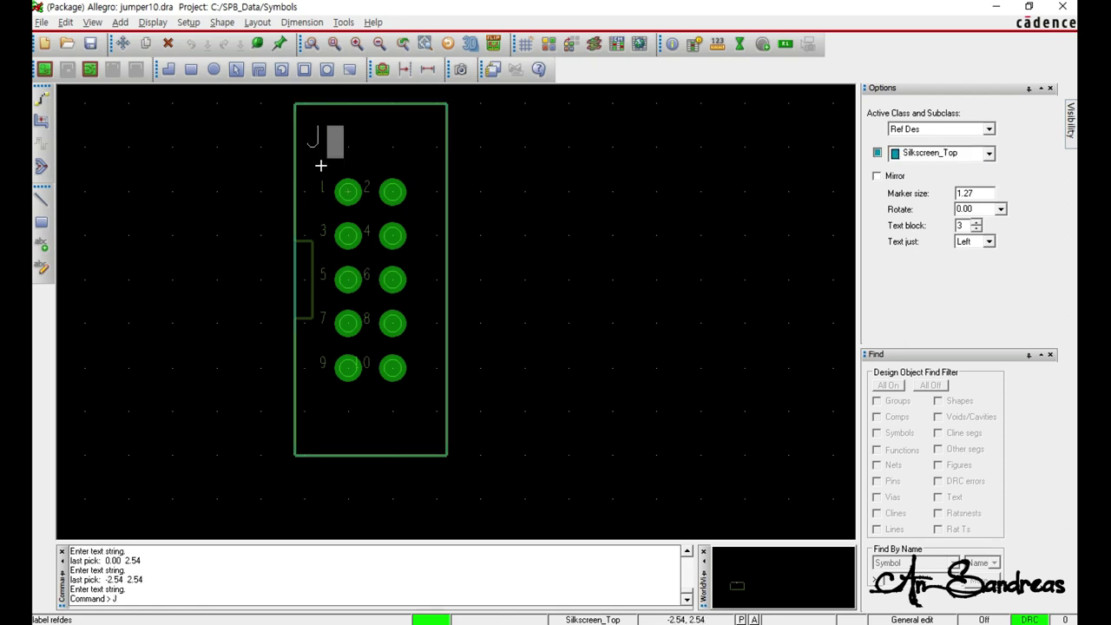
pyautogui.write('*')
pyautogui.press('Return')
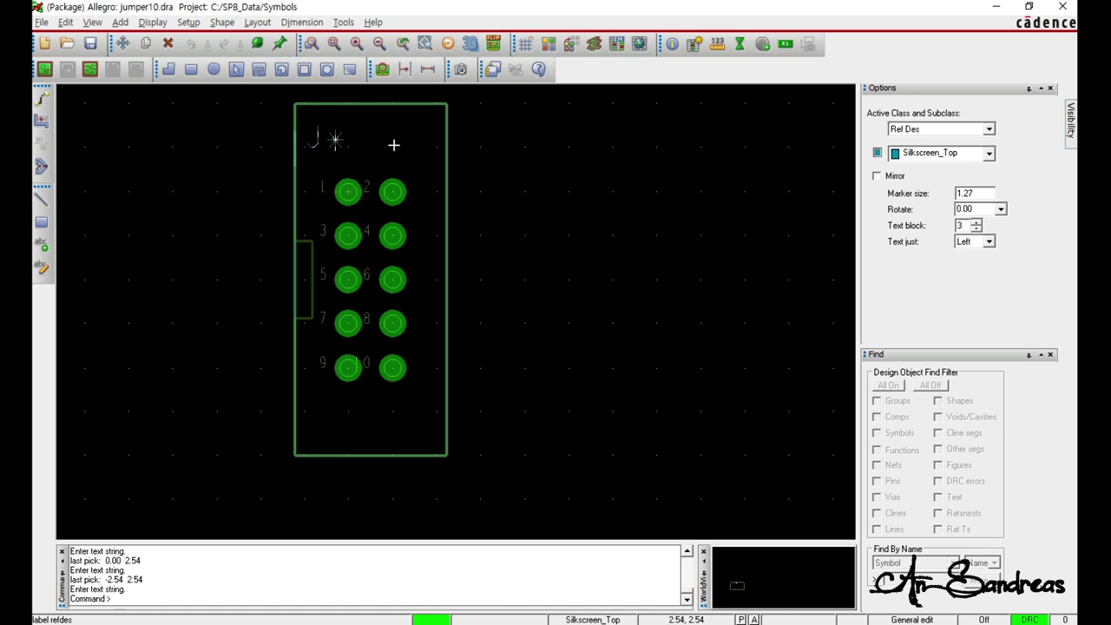
pyautogui.rightClick(432, 298)
pyautogui.click(455, 306)
# Step: Move the silkscreen J* label above the package outline and save the symbol
pyautogui.moveTo(339, 293); pyautogui.dragTo(349, 198)
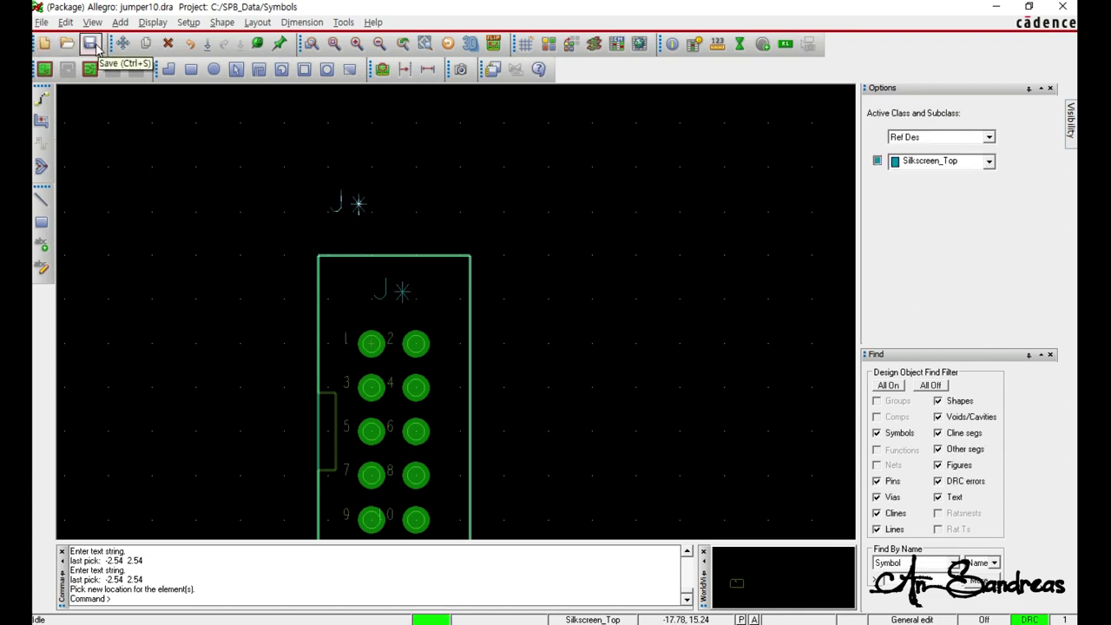
pyautogui.click(90, 43)
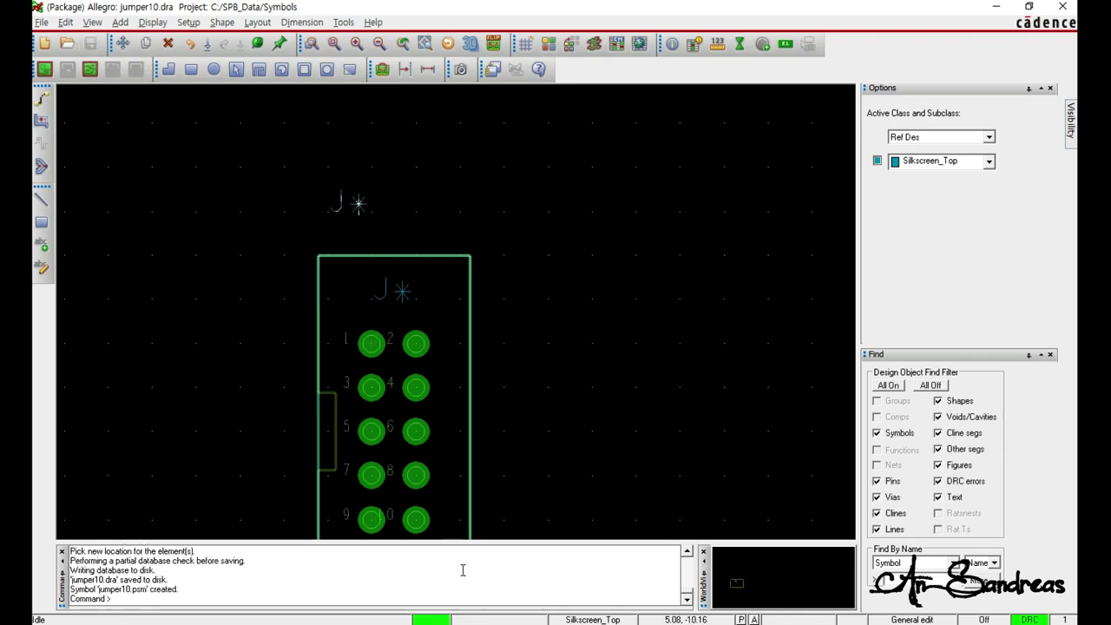
# Step: Switch to File Explorer, check the jumper10 files in the Symbols folder and return to Allegro
pyautogui.hotkey('alt', 'Tab')
pyautogui.scroll(-2, 397, 434)
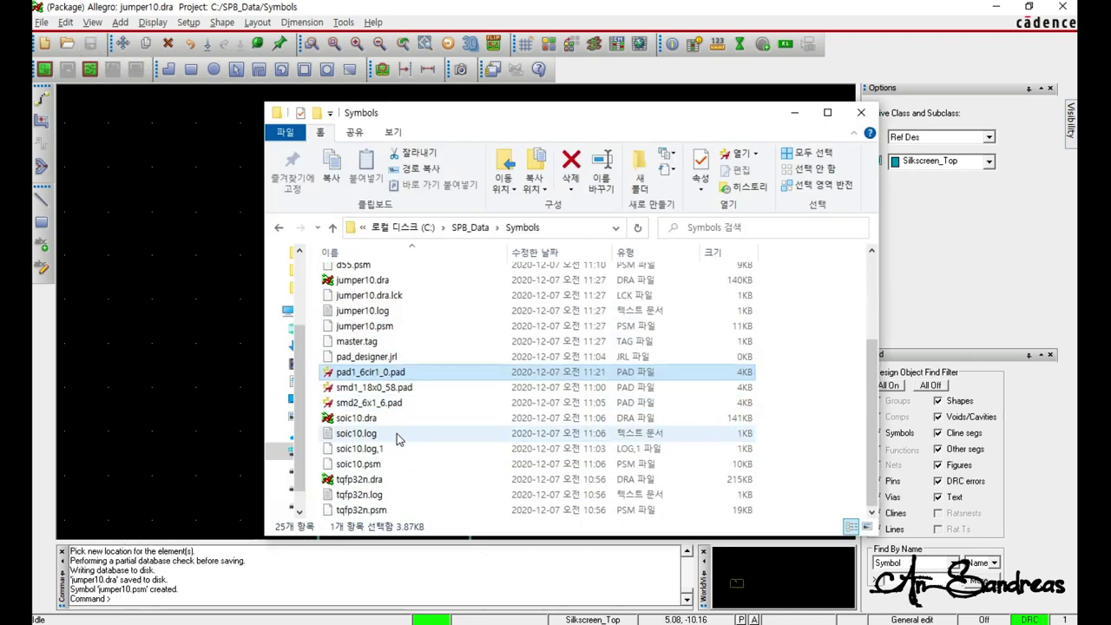
pyautogui.click(369, 280)
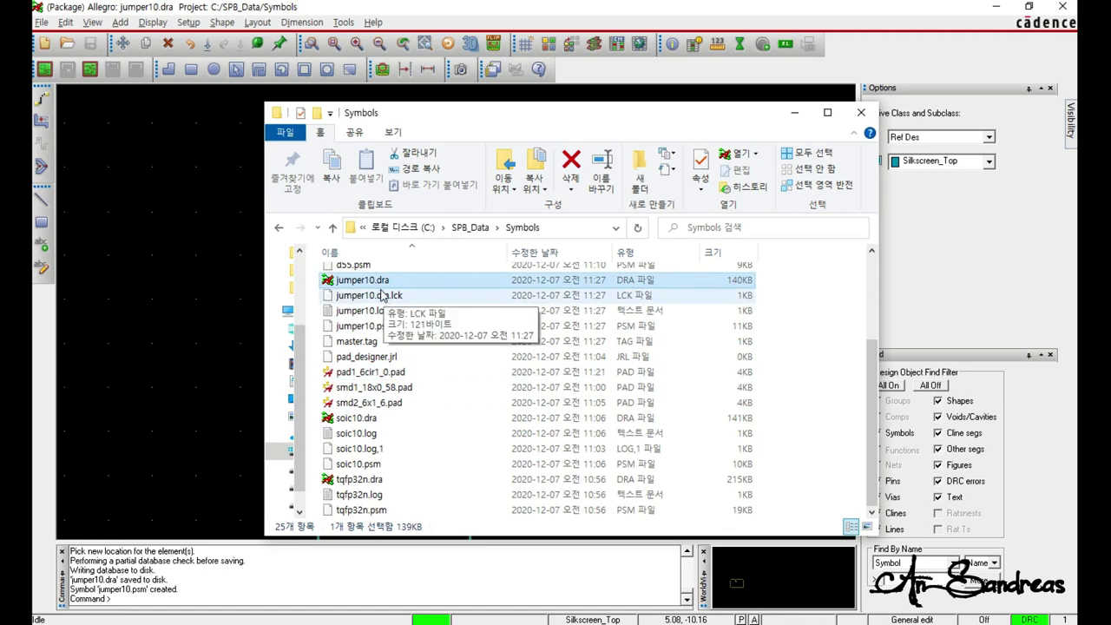
pyautogui.click(794, 112)
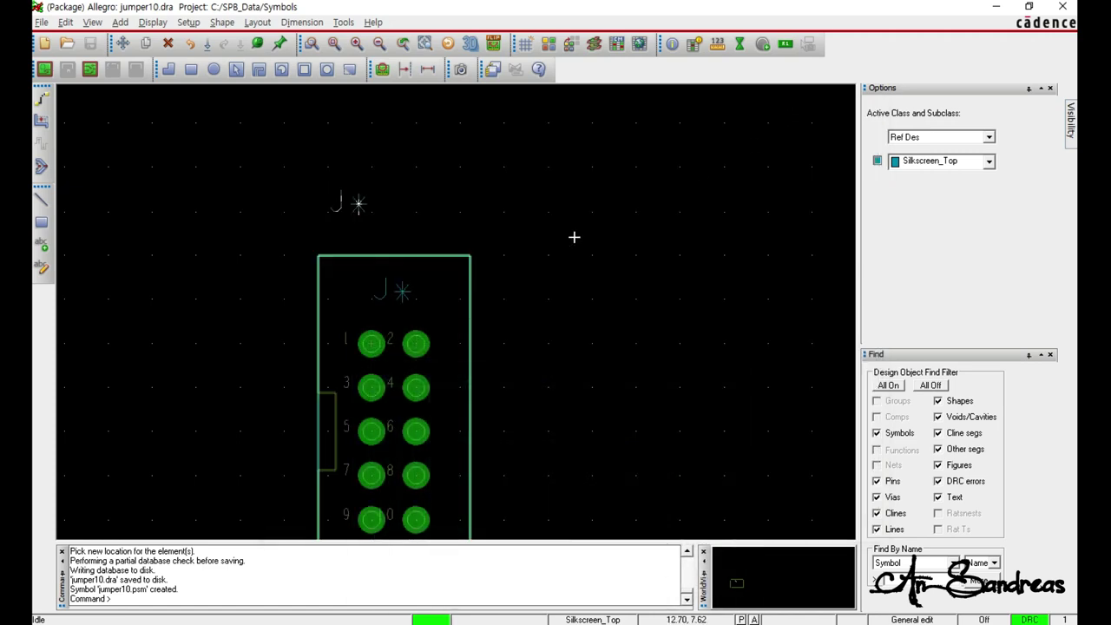
# Step: Start a rectangular shape on Package Geometry / Place_Bound_Top
pyautogui.moveTo(243, 305); pyautogui.dragTo(246, 310, button='middle')
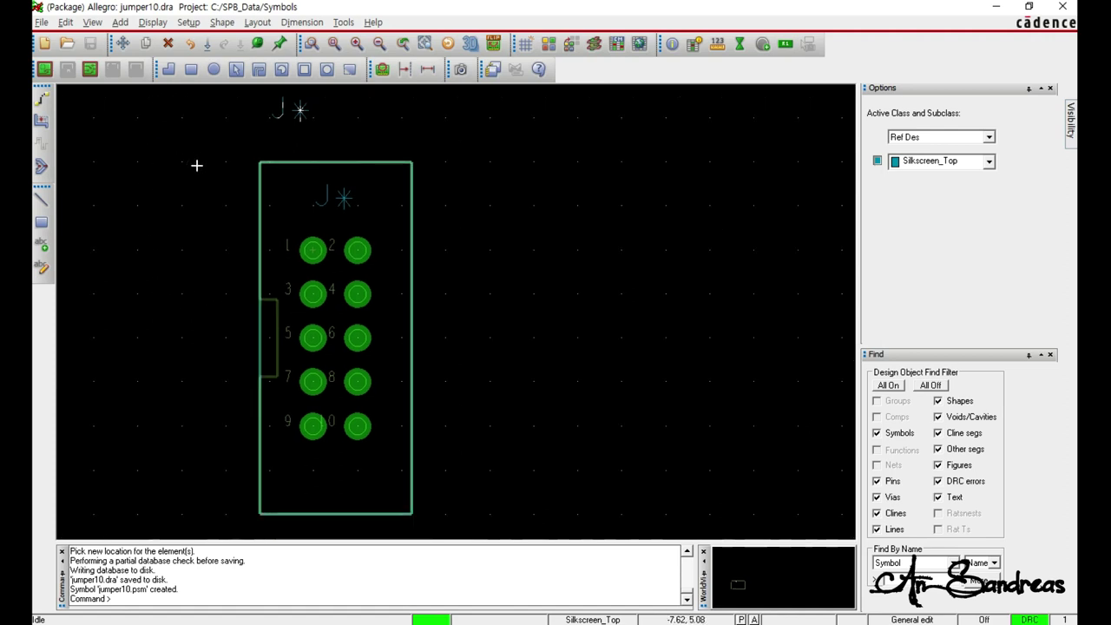
pyautogui.click(221, 26)
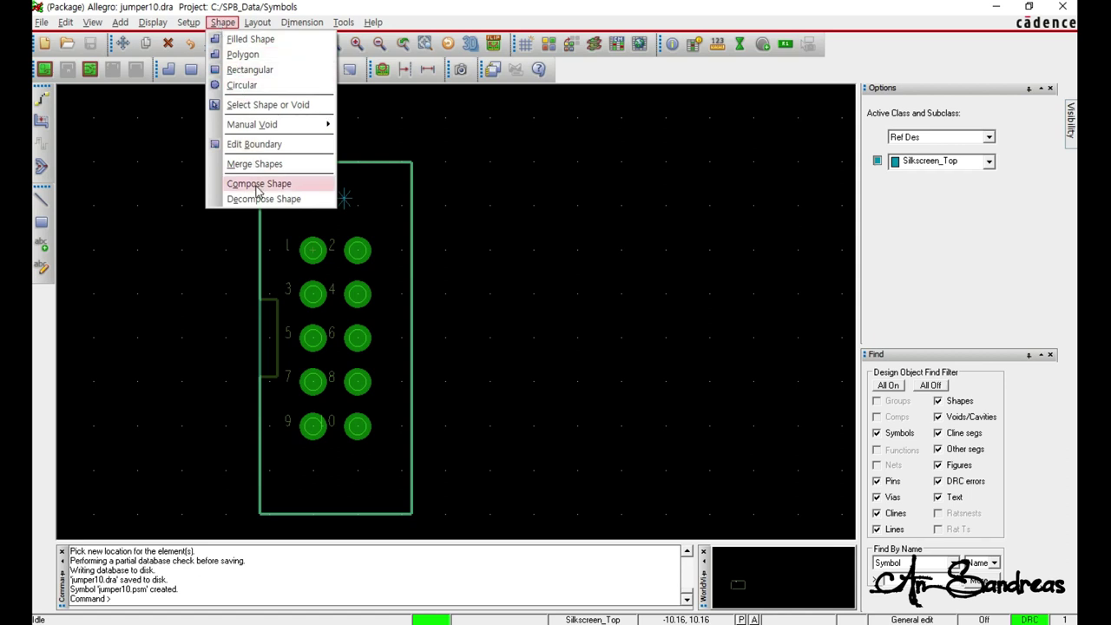
pyautogui.click(258, 75)
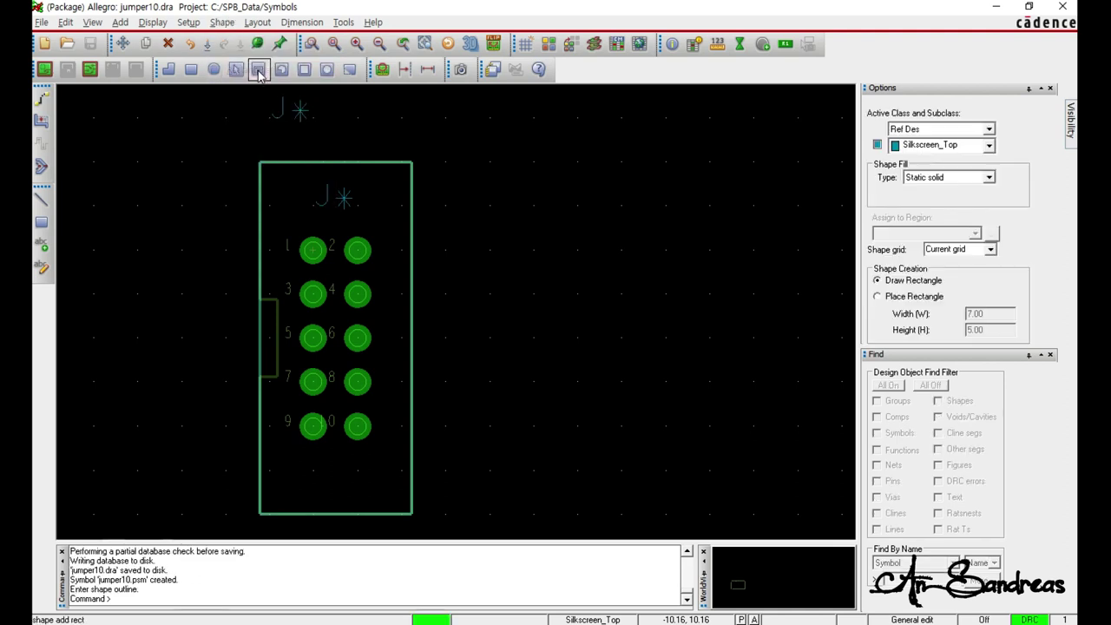
pyautogui.click(989, 145)
pyautogui.click(989, 145)
pyautogui.click(990, 128)
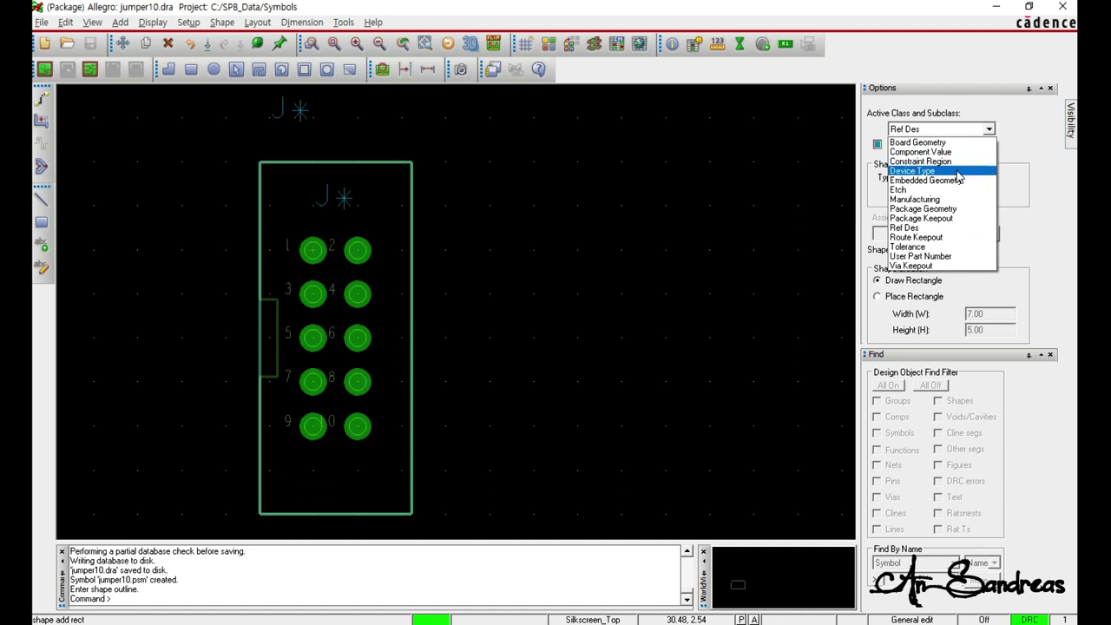
pyautogui.click(943, 208)
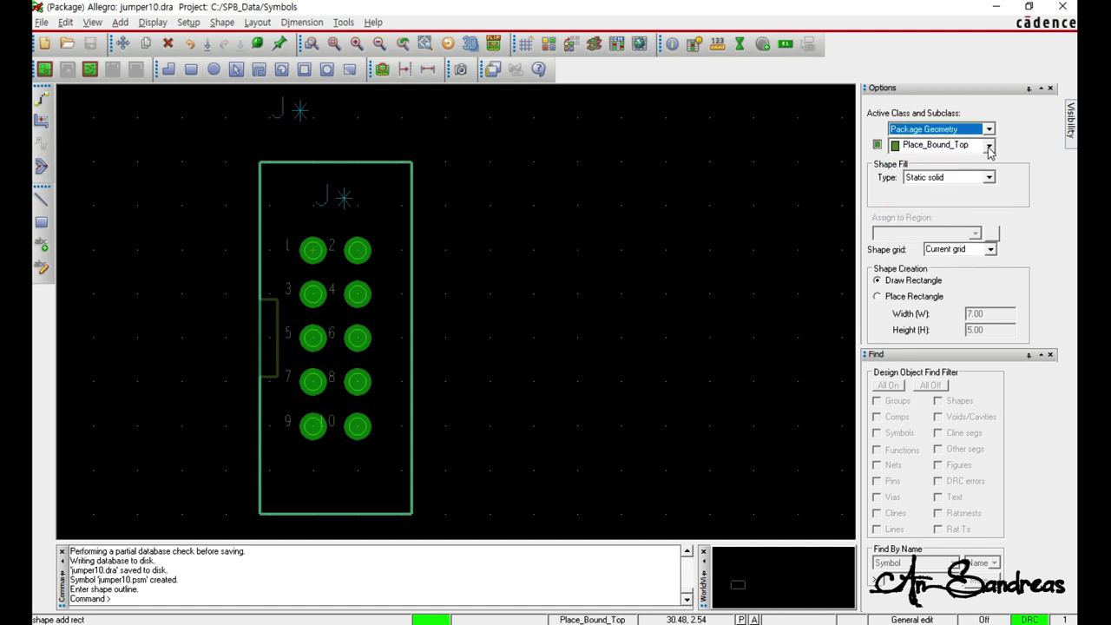
# Step: Draw the Place_Bound_Top rectangle between opposite corners of the package outline, snapping both picks to segment vertices, and finish the shape
pyautogui.rightClick(259, 161)
pyautogui.moveTo(305, 371)
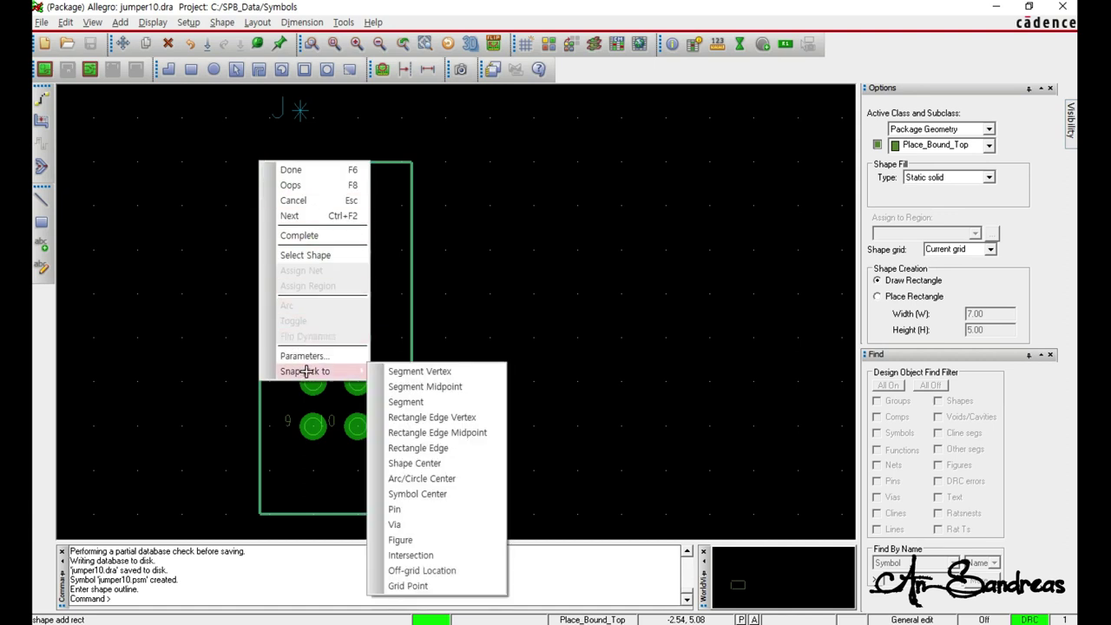
pyautogui.click(417, 371)
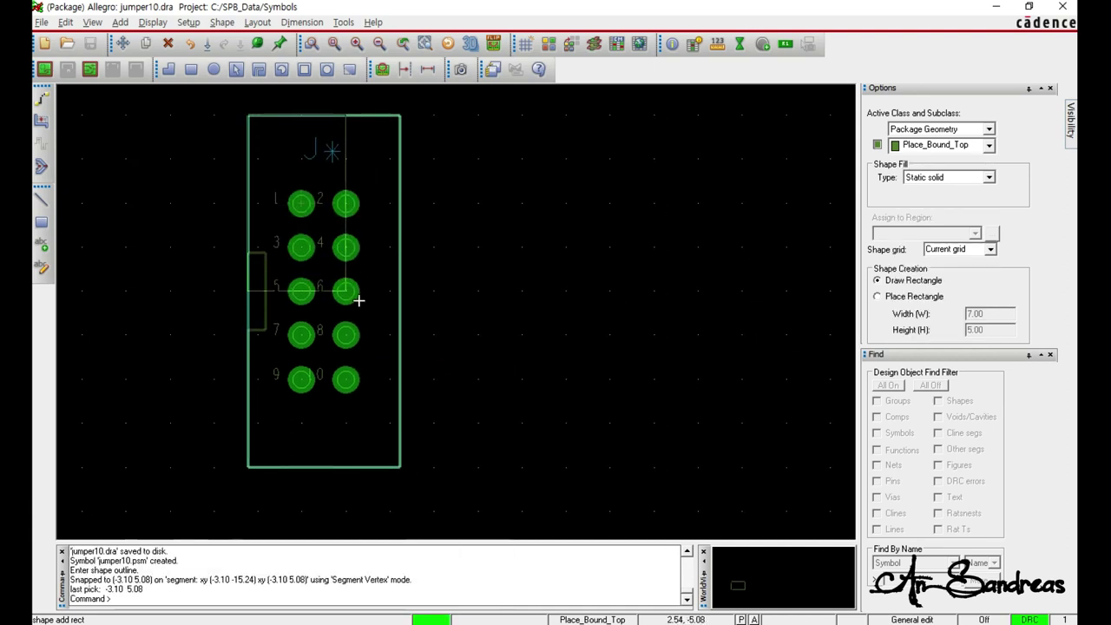
pyautogui.rightClick(397, 467)
pyautogui.moveTo(447, 457)
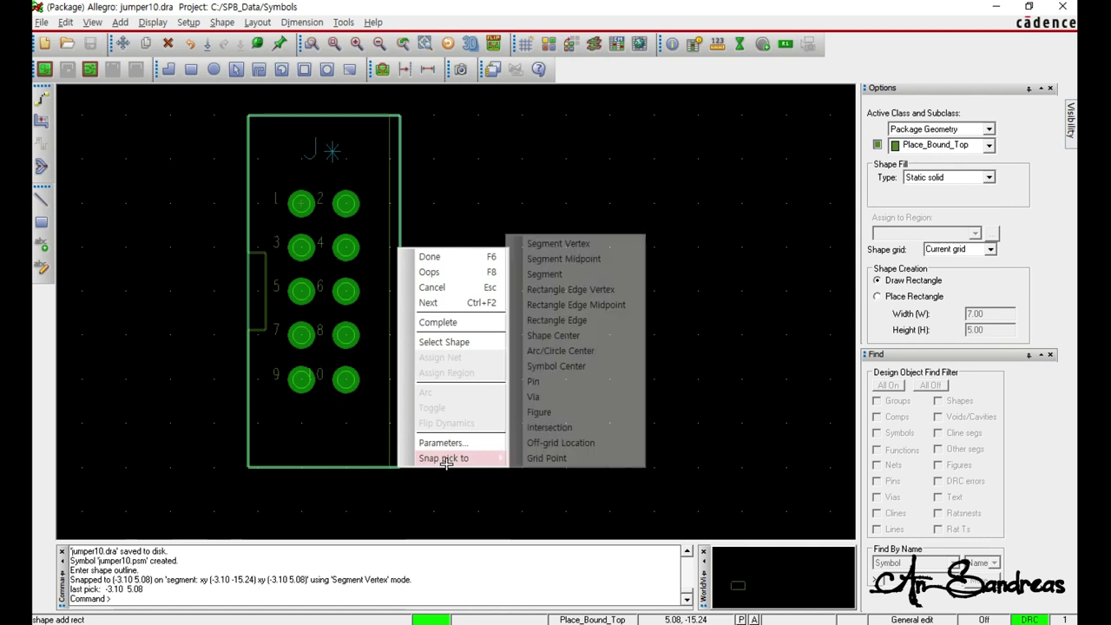
pyautogui.click(593, 247)
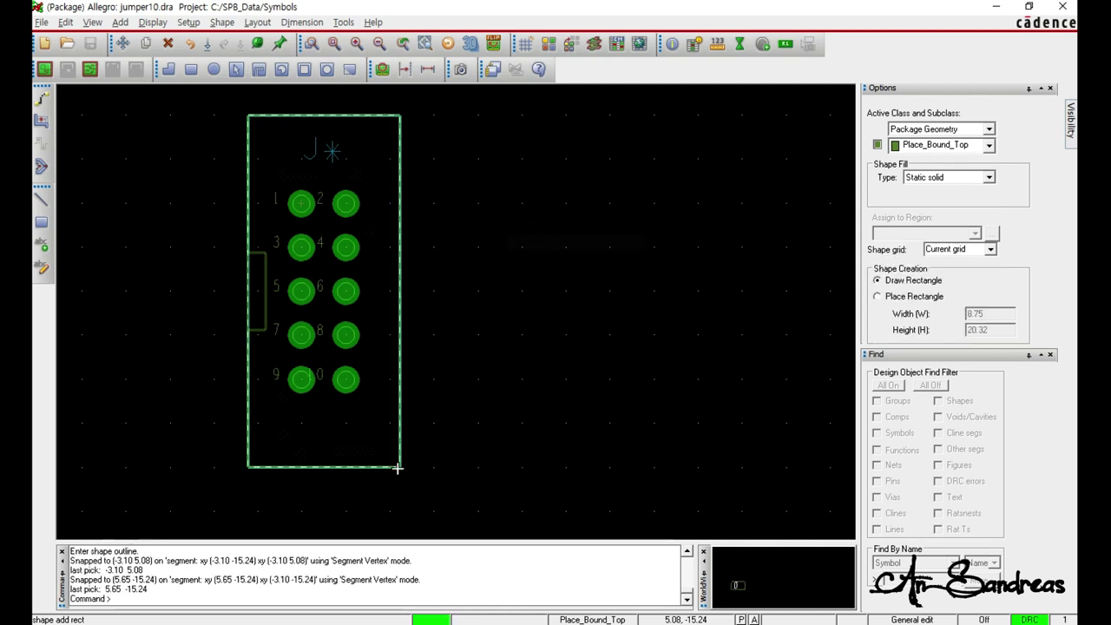
pyautogui.rightClick(451, 227)
pyautogui.click(463, 233)
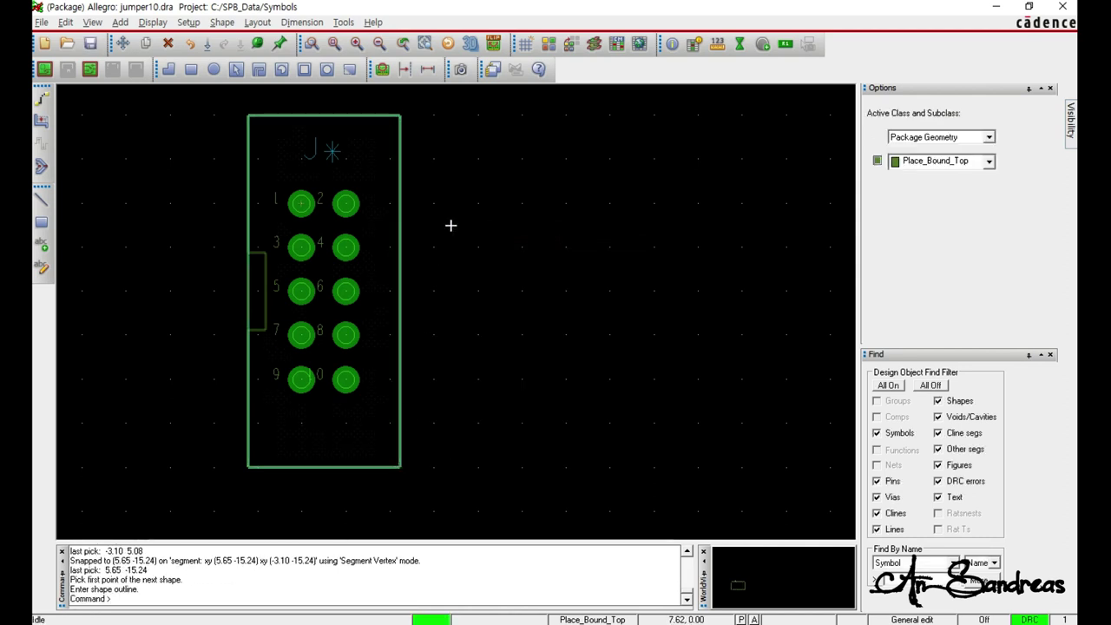
# Step: Save the symbol, overwriting the existing jumper10.dra
pyautogui.click(89, 43)
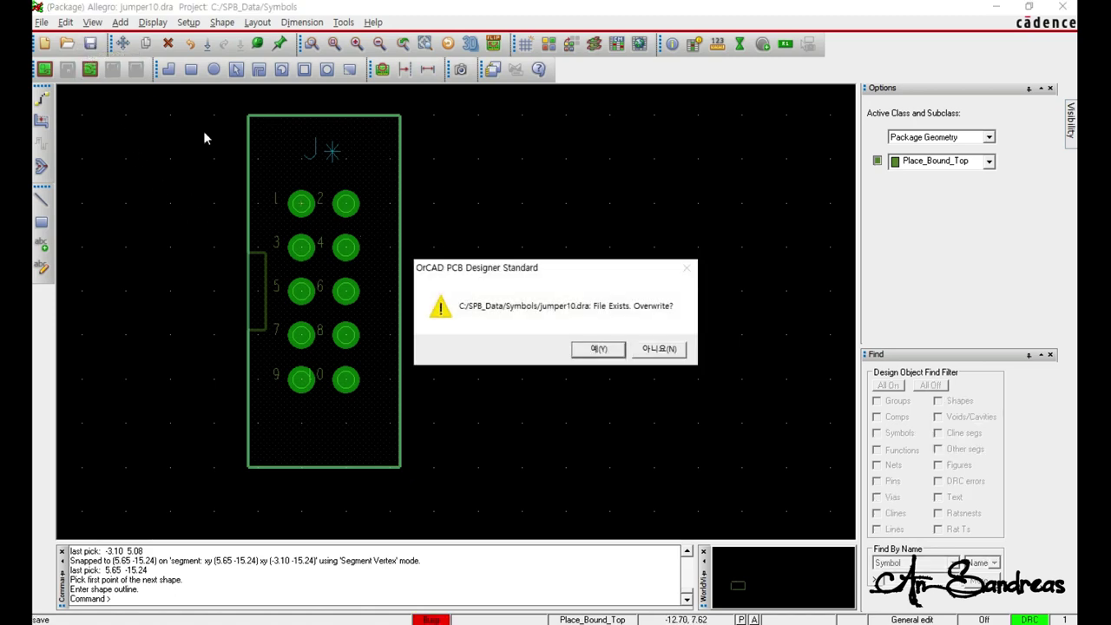
pyautogui.click(597, 349)
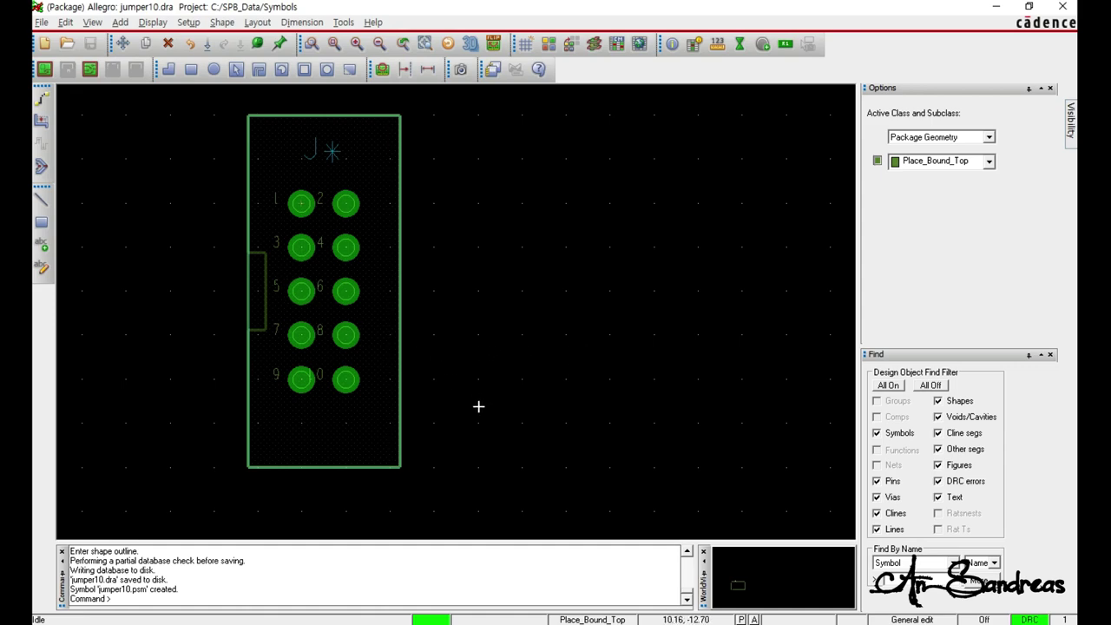
pyautogui.moveTo(389, 286); pyautogui.dragTo(412, 333, button='middle')
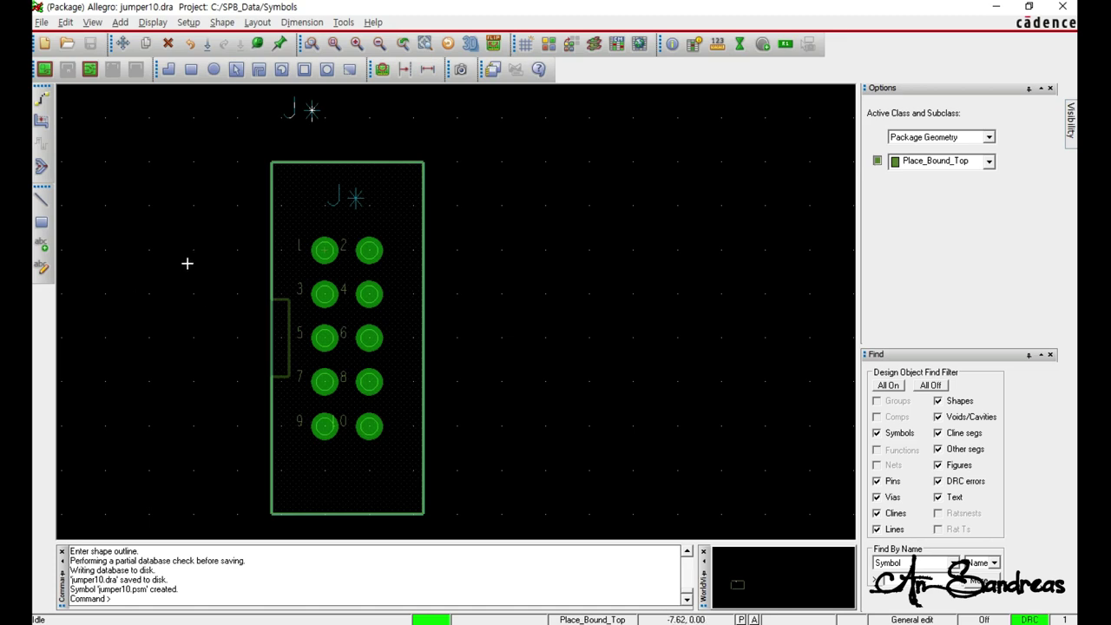
# Step: Create a new package symbol drawing named smr0603 in the Symbols folder
pyautogui.click(41, 21)
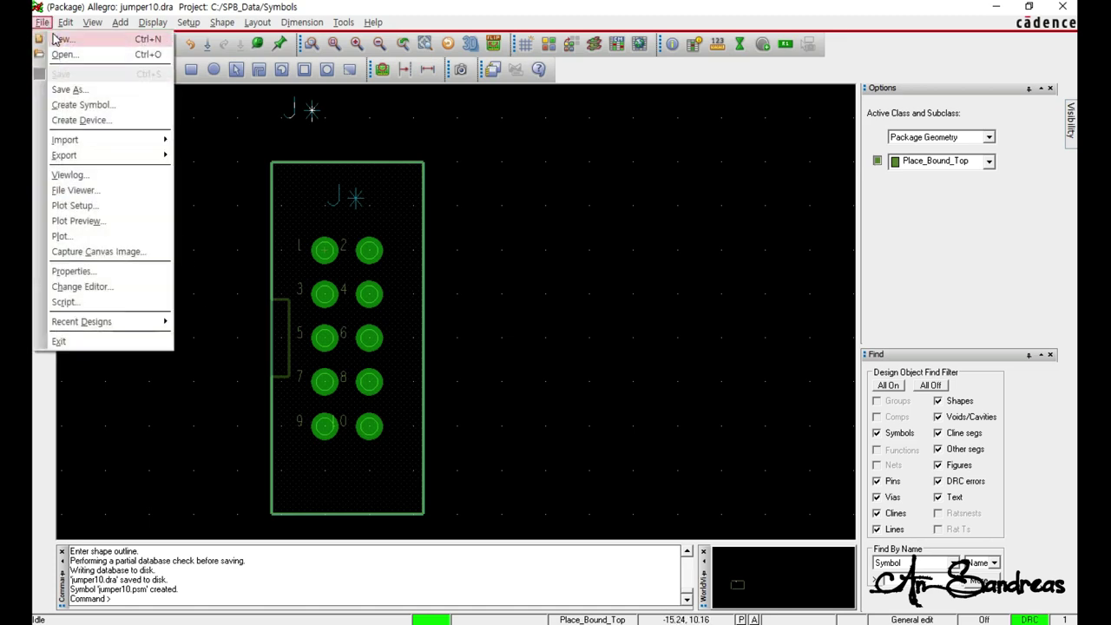
pyautogui.click(58, 37)
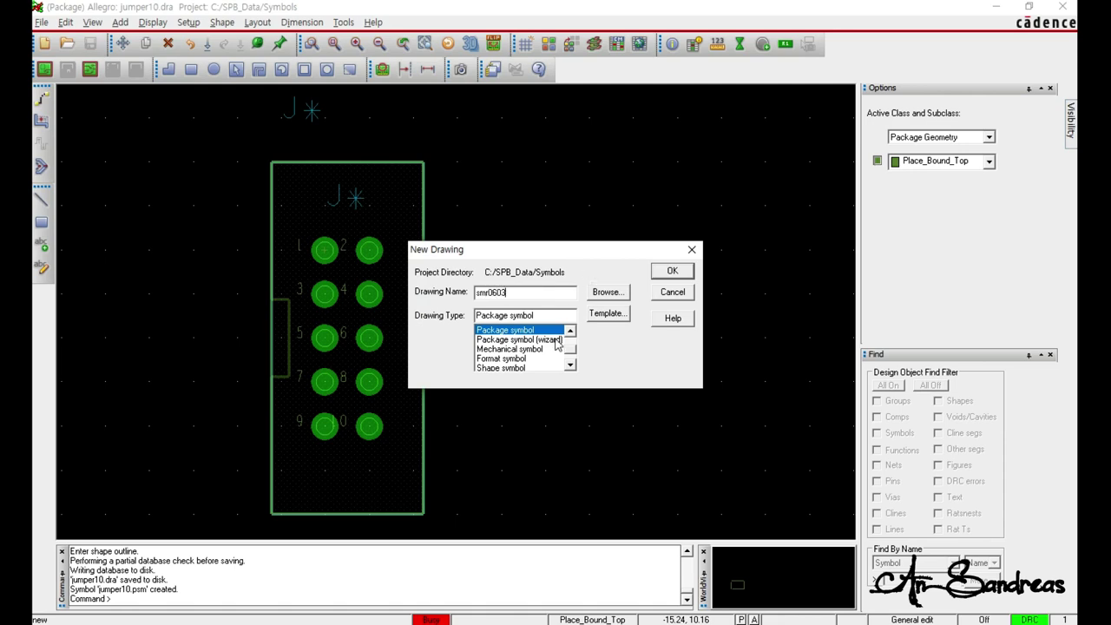
pyautogui.click(666, 271)
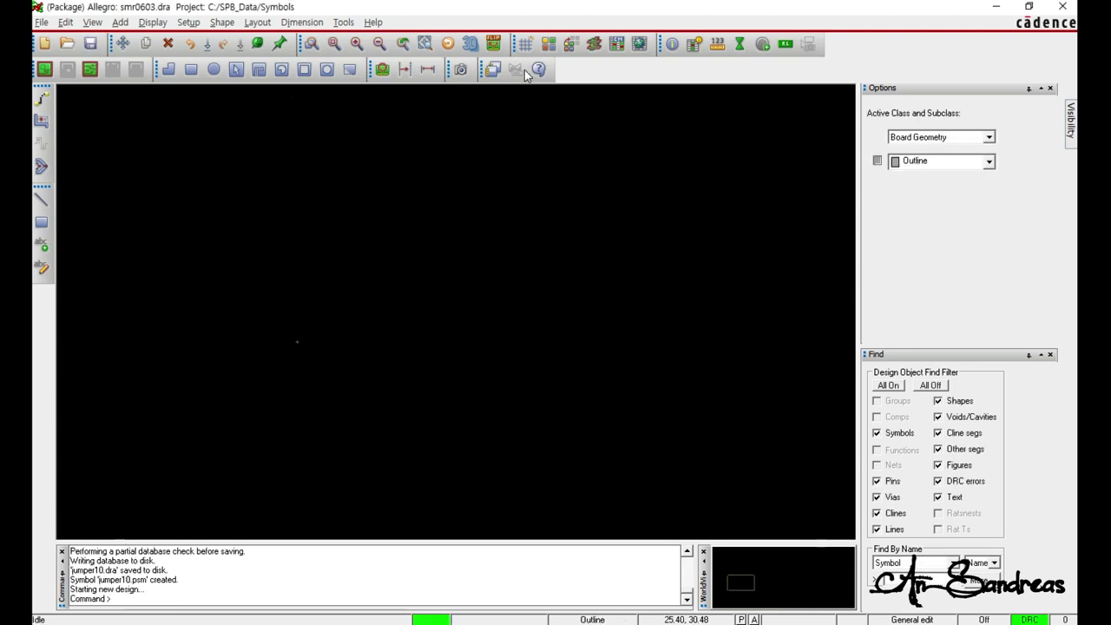
# Step: Show the grid, start adding connect pins and check the padstack browser without choosing a padstack
pyautogui.click(525, 44)
pyautogui.scroll(1, 282, 364)
pyautogui.click(762, 45)
pyautogui.click(987, 122)
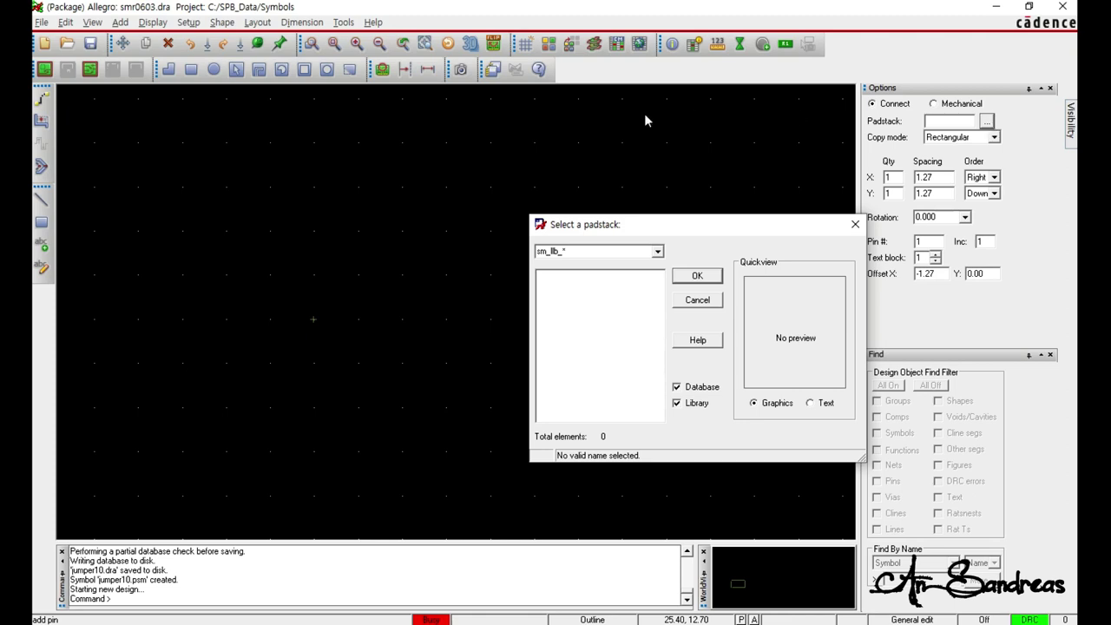
pyautogui.press('Escape')
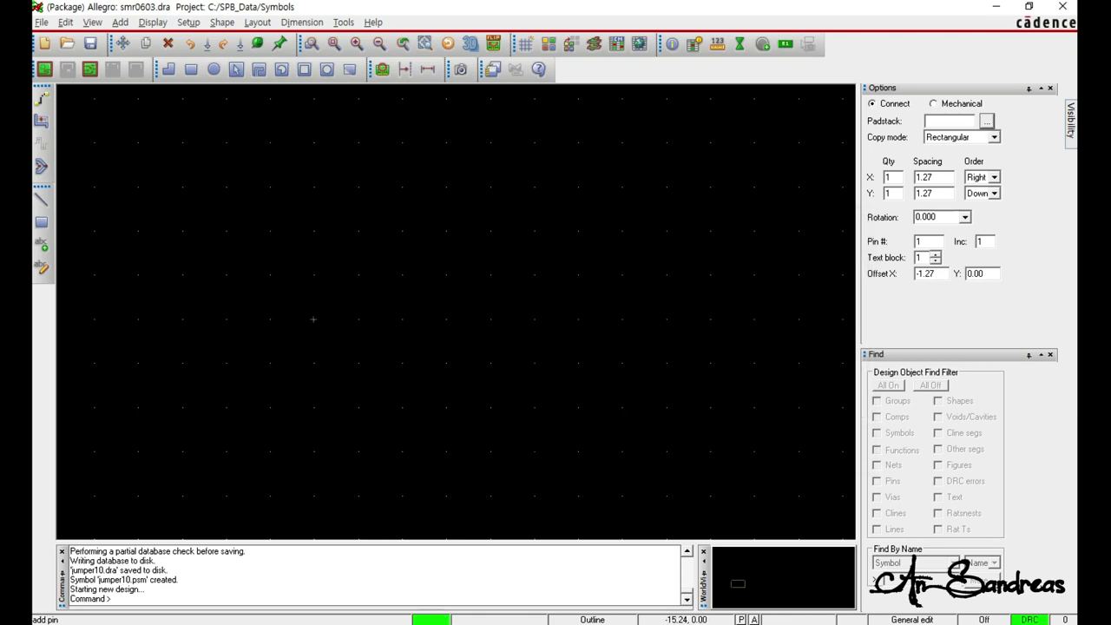
# Step: Switch to Pad Designer and create a new padstack named smd_1x0_8
pyautogui.hotkey('alt', 'Tab')
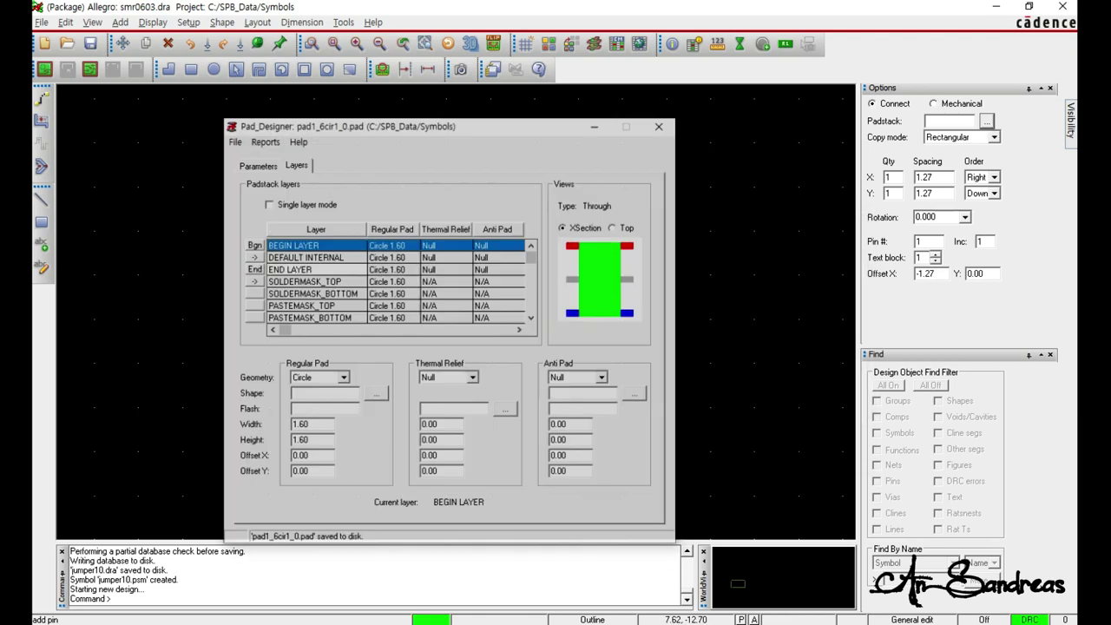
pyautogui.click(222, 126)
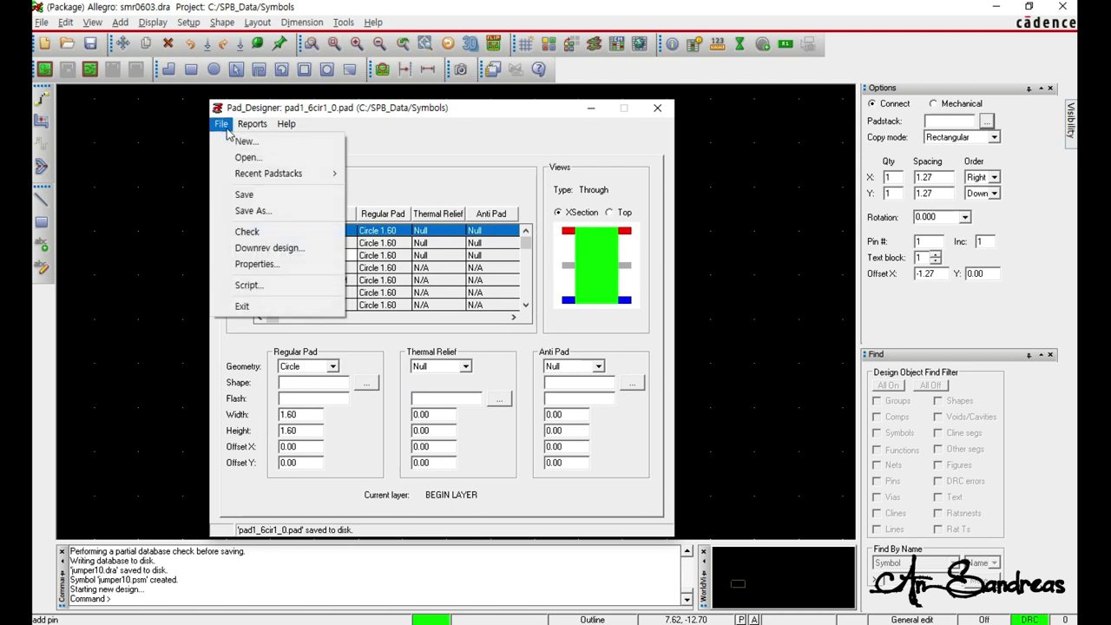
pyautogui.click(248, 141)
pyautogui.write('smd_1x0_8')
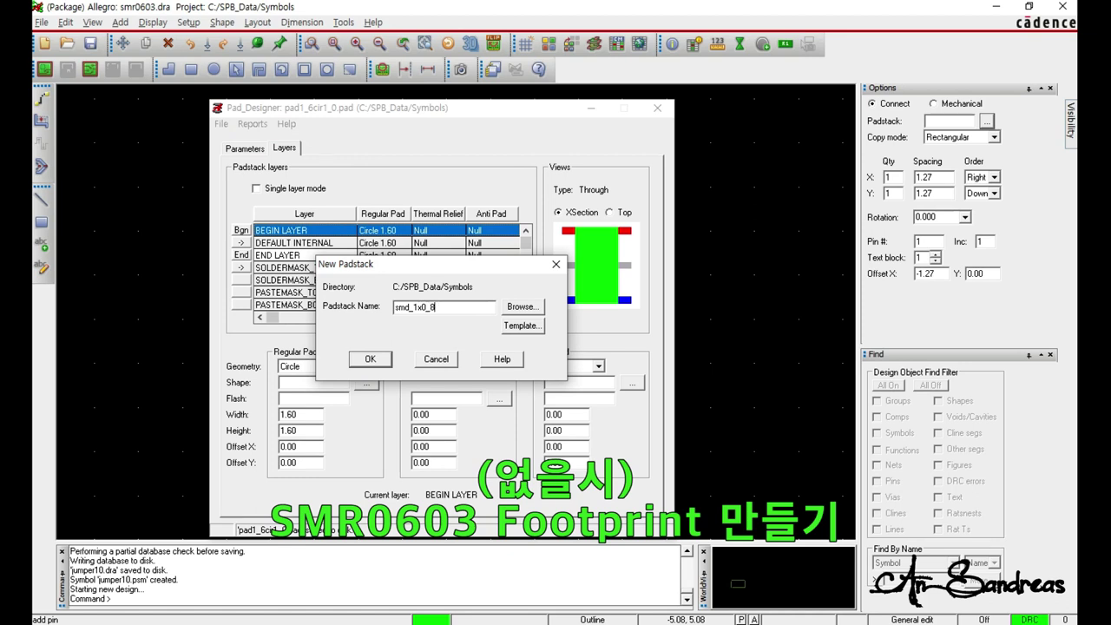
pyautogui.click(372, 359)
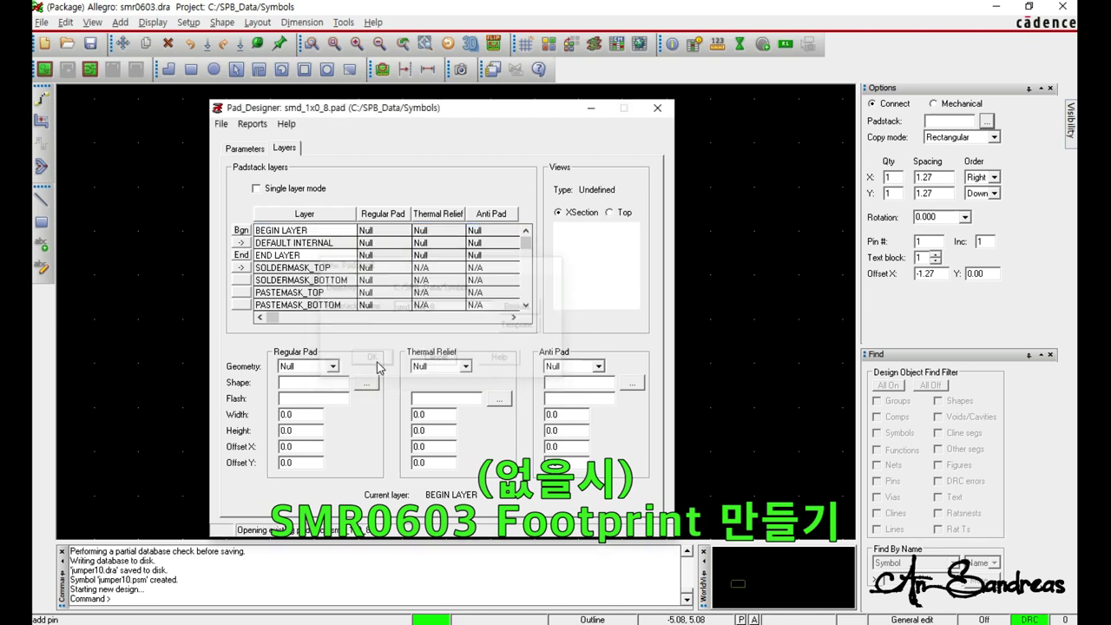
pyautogui.click(389, 232)
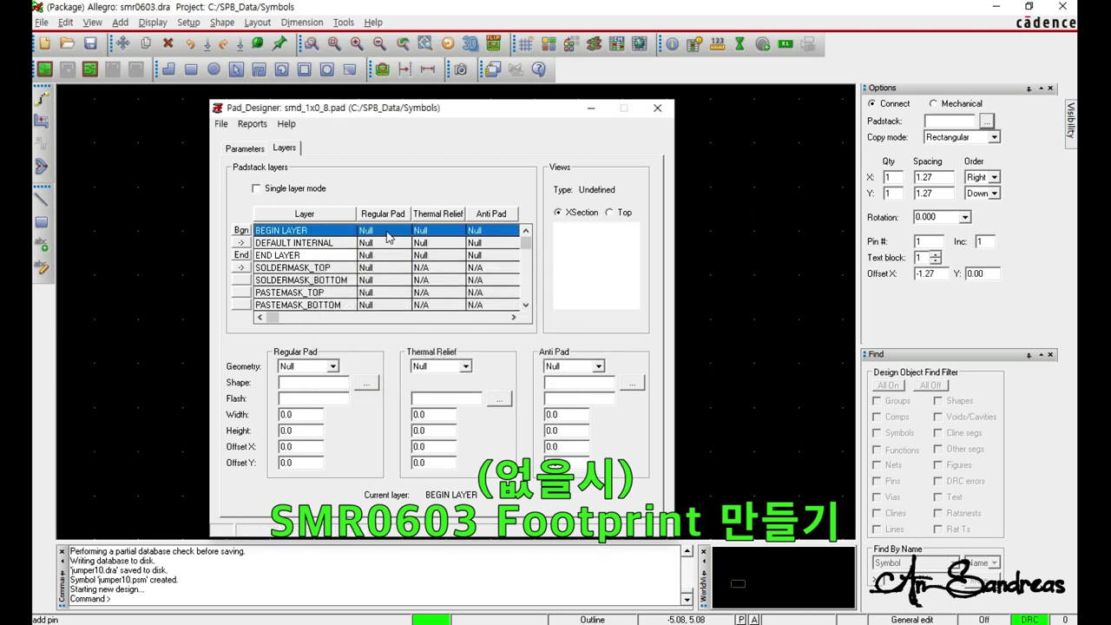
pyautogui.click(331, 367)
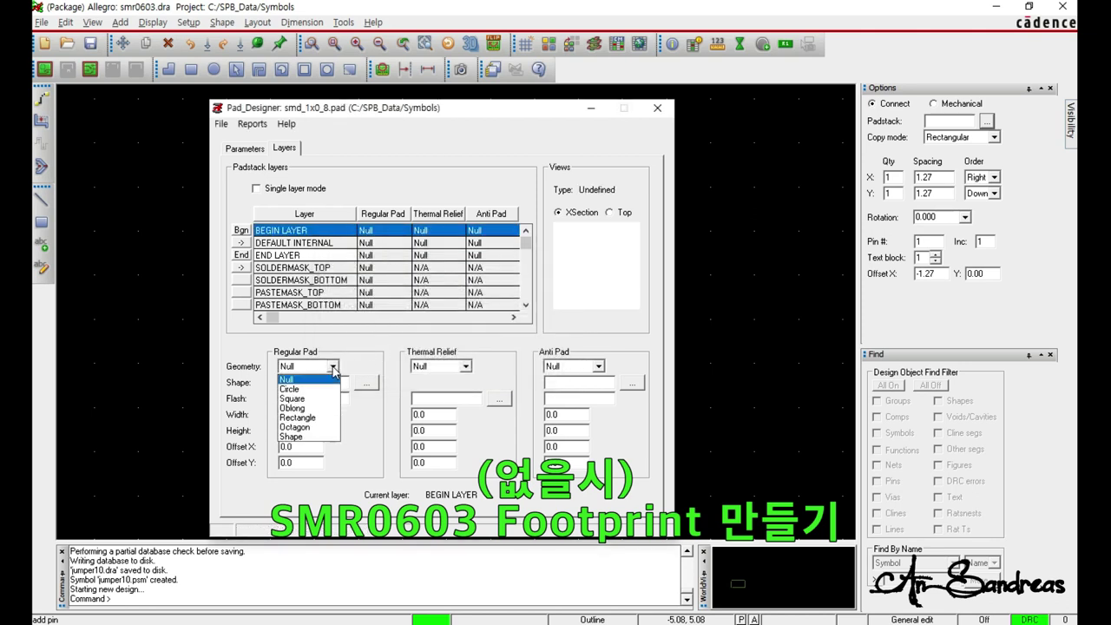
pyautogui.click(283, 185)
# Step: Set the padstack units to Millimeter with 3 decimal places, accepting the unit change
pyautogui.click(253, 150)
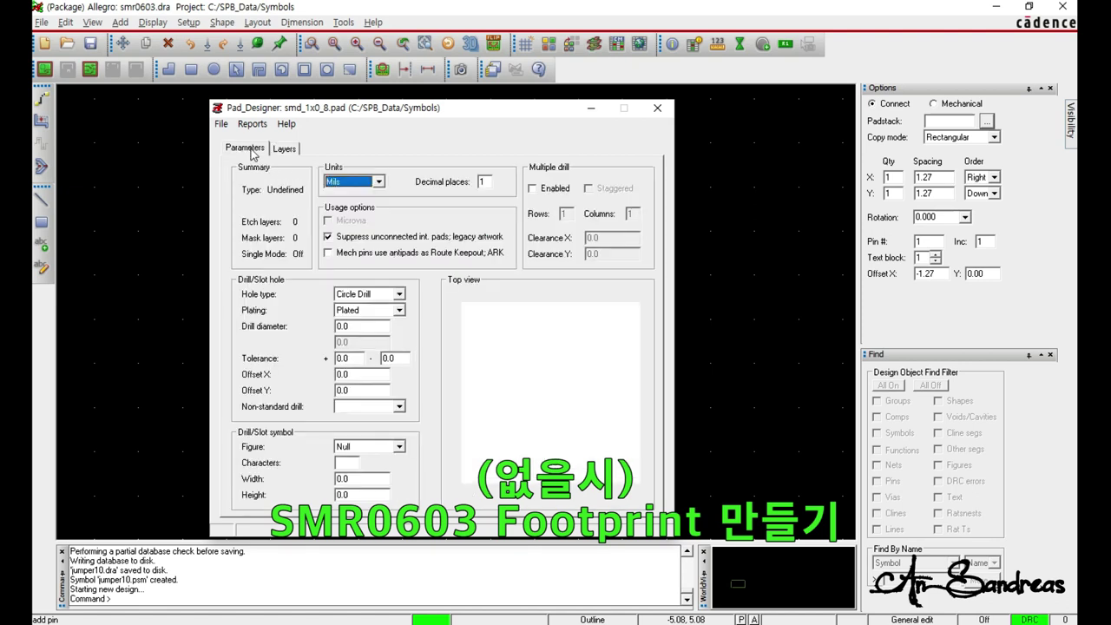
pyautogui.click(378, 183)
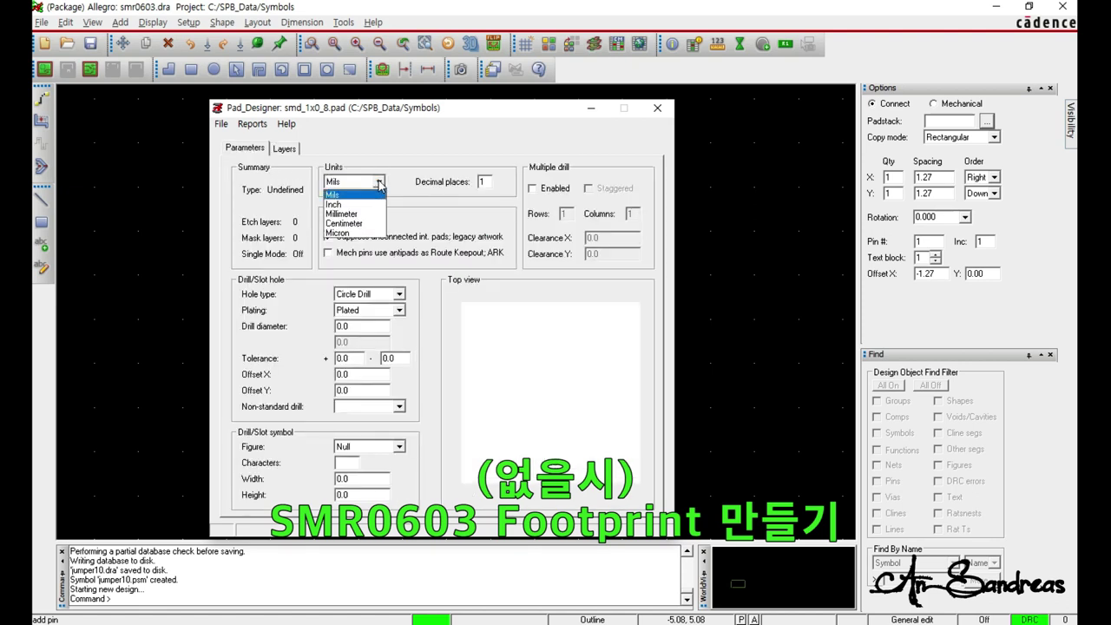
pyautogui.click(359, 222)
pyautogui.click(580, 371)
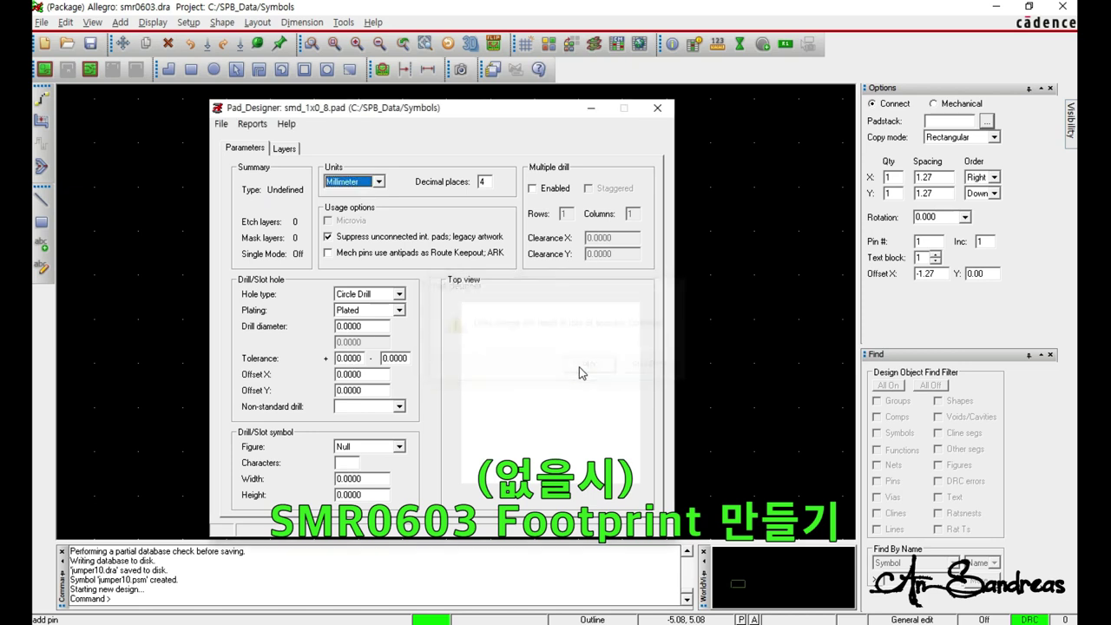
pyautogui.doubleClick(489, 182)
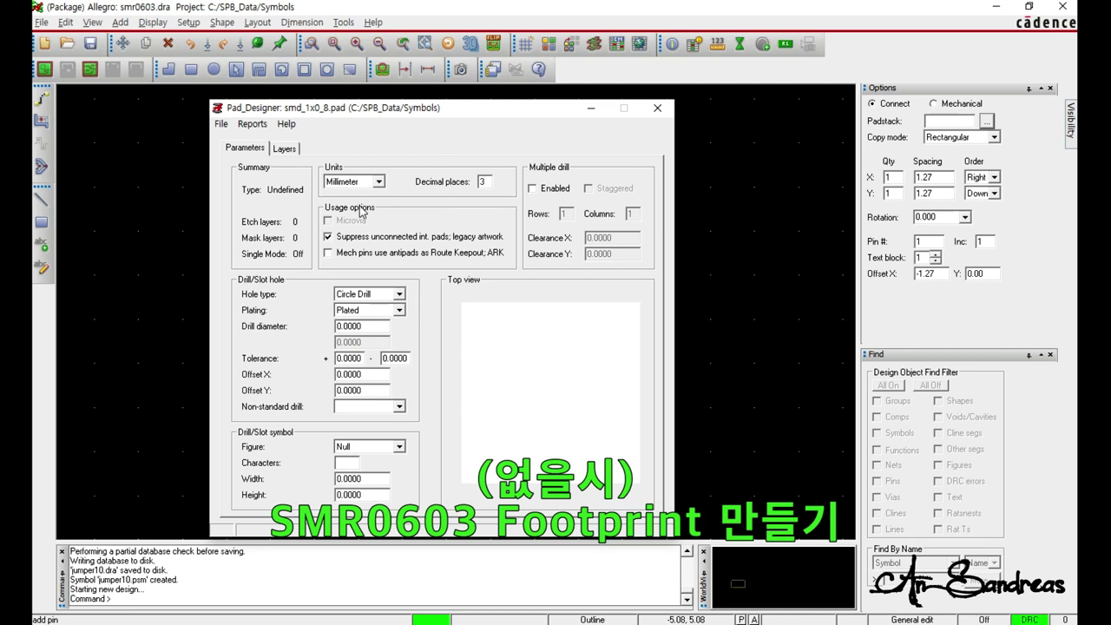
# Step: Enable single layer mode and define the BEGIN LAYER regular pad as a rectangle 1 mm wide and 0.8 mm high
pyautogui.click(294, 149)
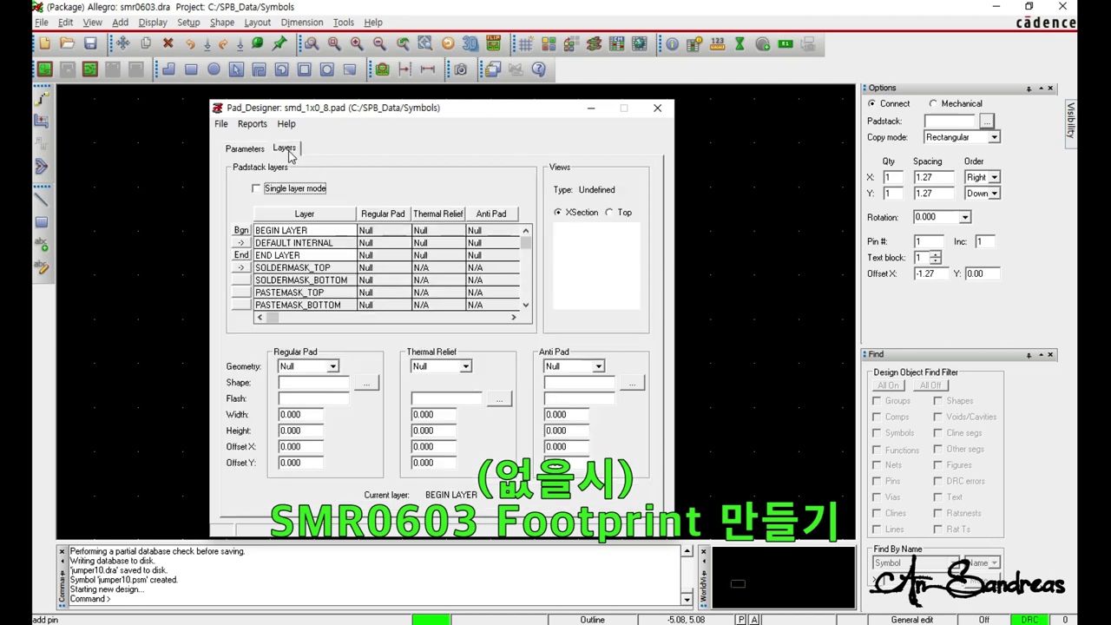
pyautogui.click(257, 188)
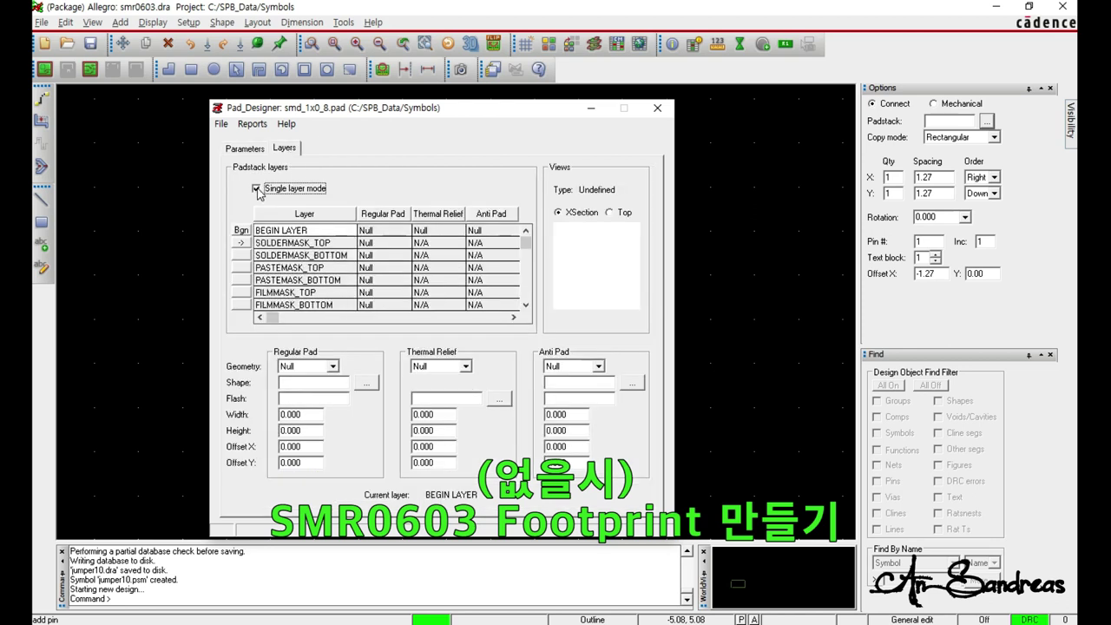
pyautogui.click(389, 235)
pyautogui.click(333, 367)
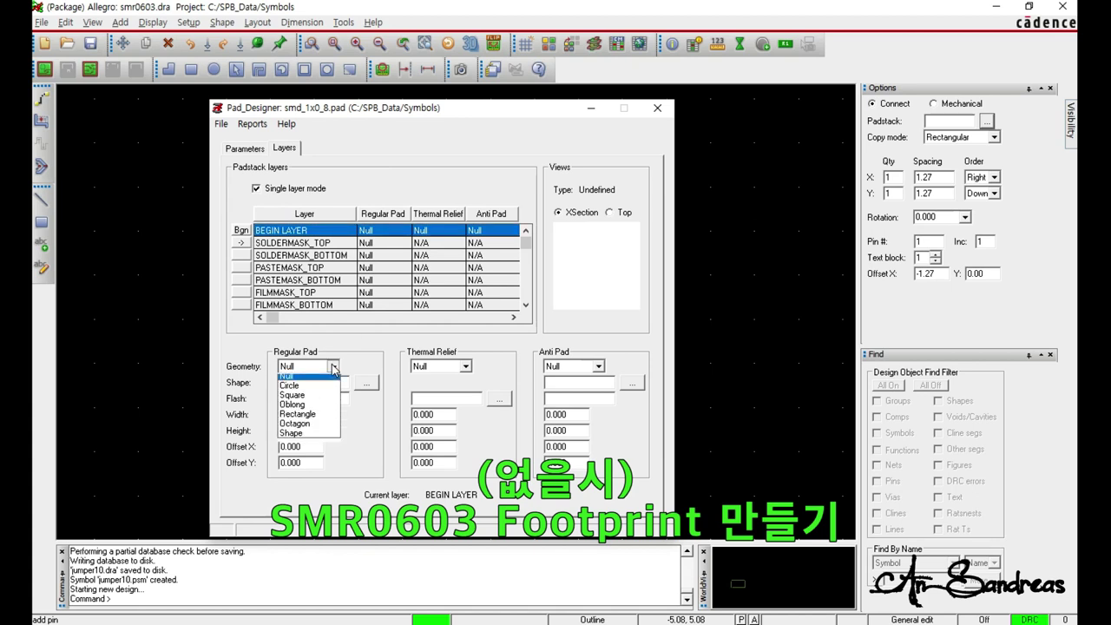
pyautogui.click(317, 420)
pyautogui.doubleClick(300, 415)
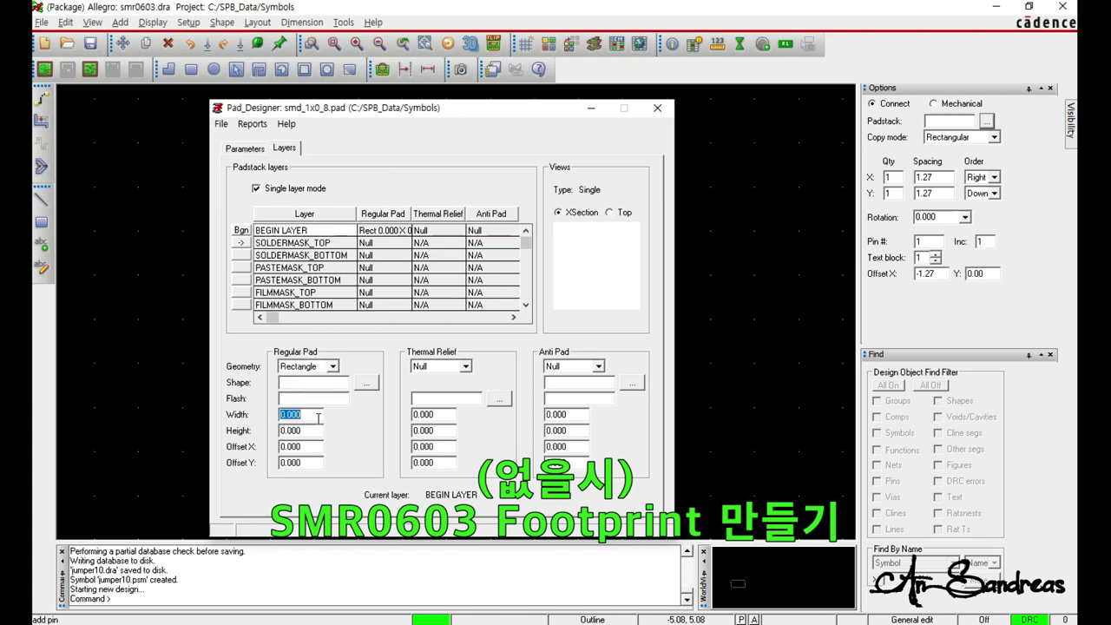
pyautogui.write('1')
pyautogui.press('Tab')
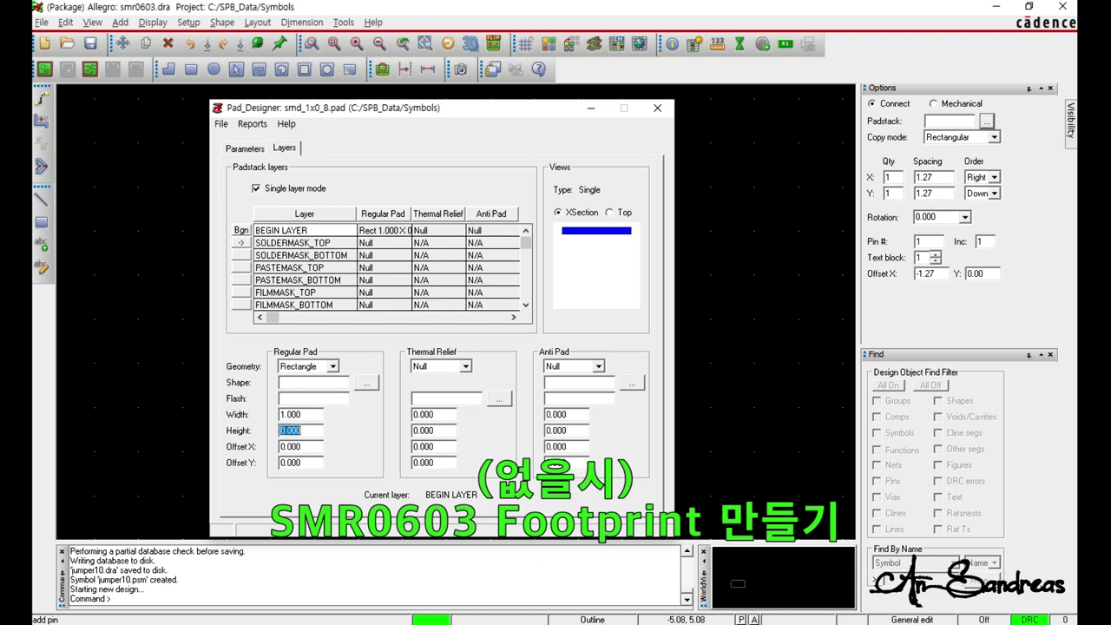
pyautogui.write('0.8')
pyautogui.press('Tab')
# Step: Copy the BEGIN LAYER pad to the regular, soldermask and pastemask layers
pyautogui.click(247, 231)
pyautogui.rightClick(246, 231)
pyautogui.click(280, 252)
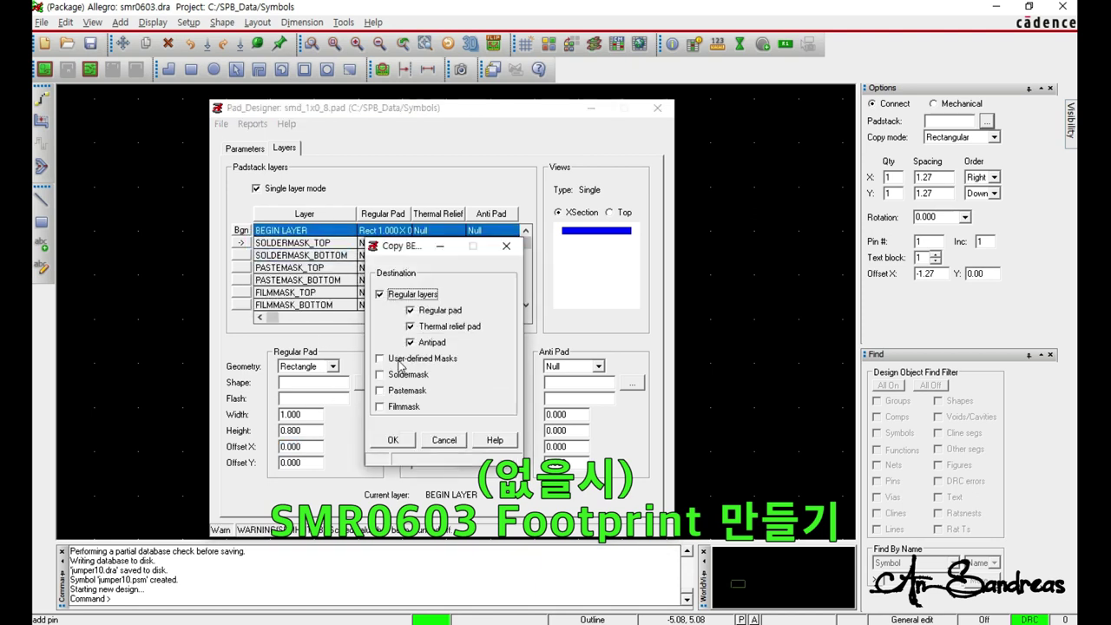
pyautogui.click(382, 374)
pyautogui.click(382, 391)
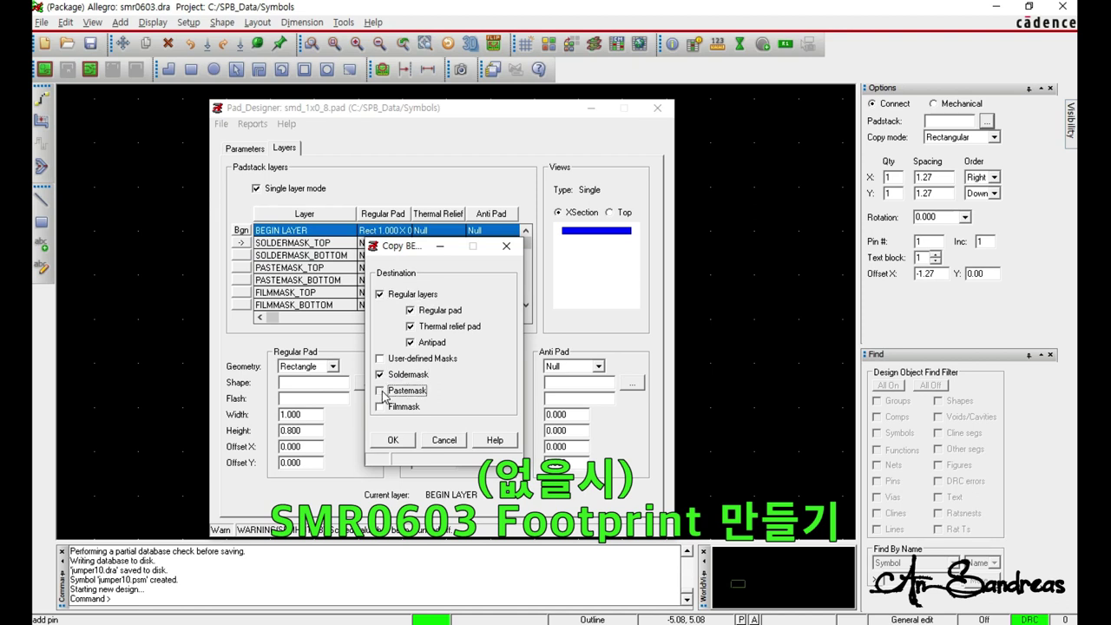
pyautogui.click(393, 441)
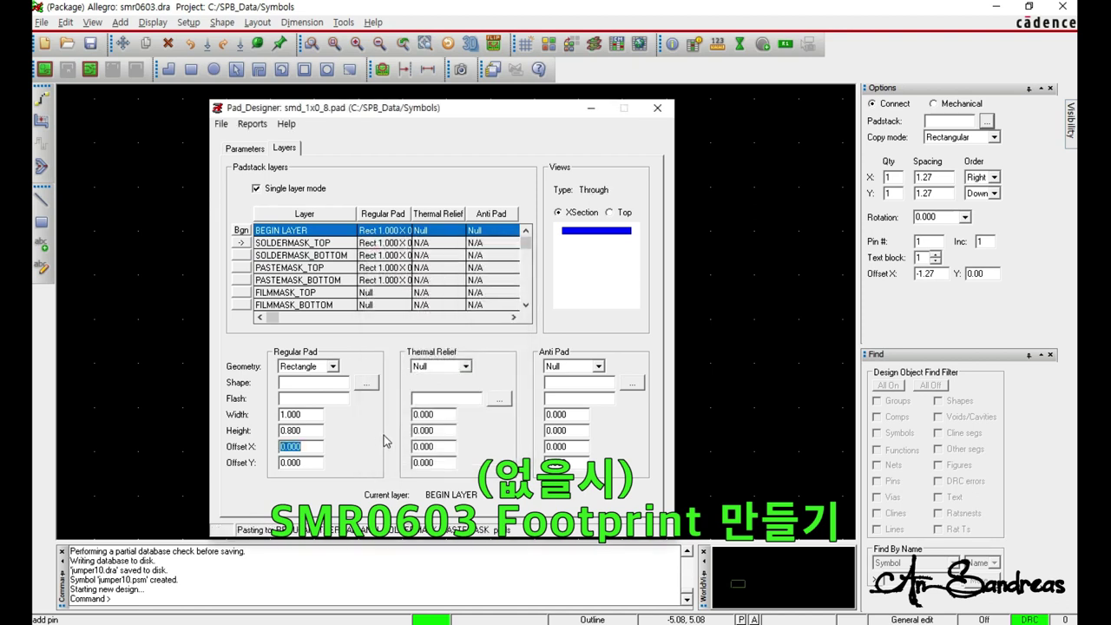
# Step: Save the smd_1x0_8 padstack, accepting deletion of pads on other etch layers, and switch to the Symbols folder in File Explorer
pyautogui.click(224, 127)
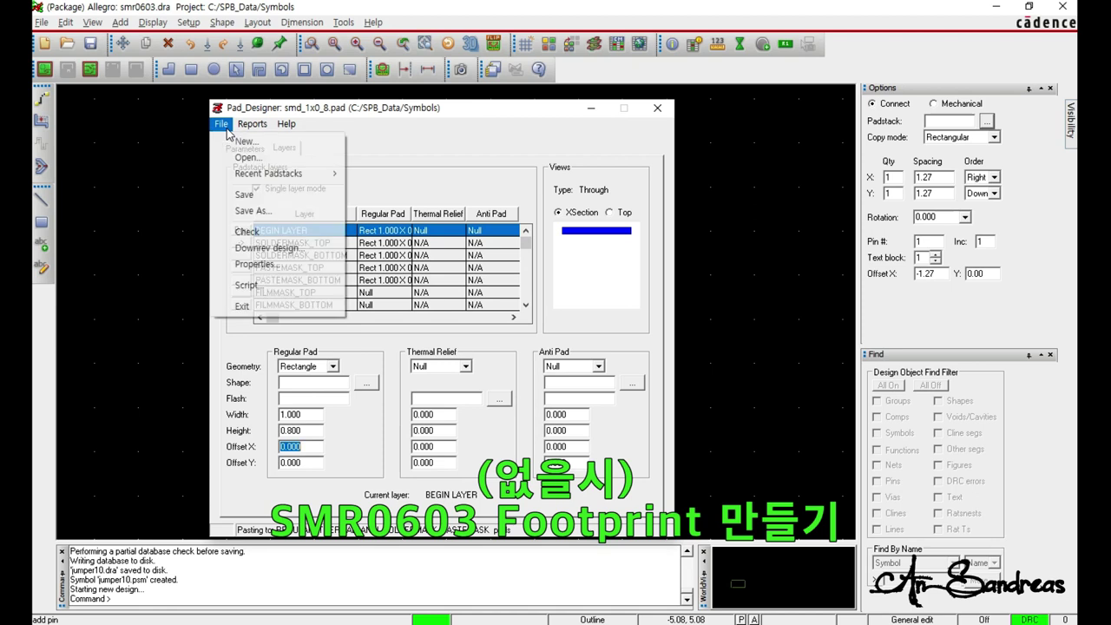
pyautogui.click(244, 195)
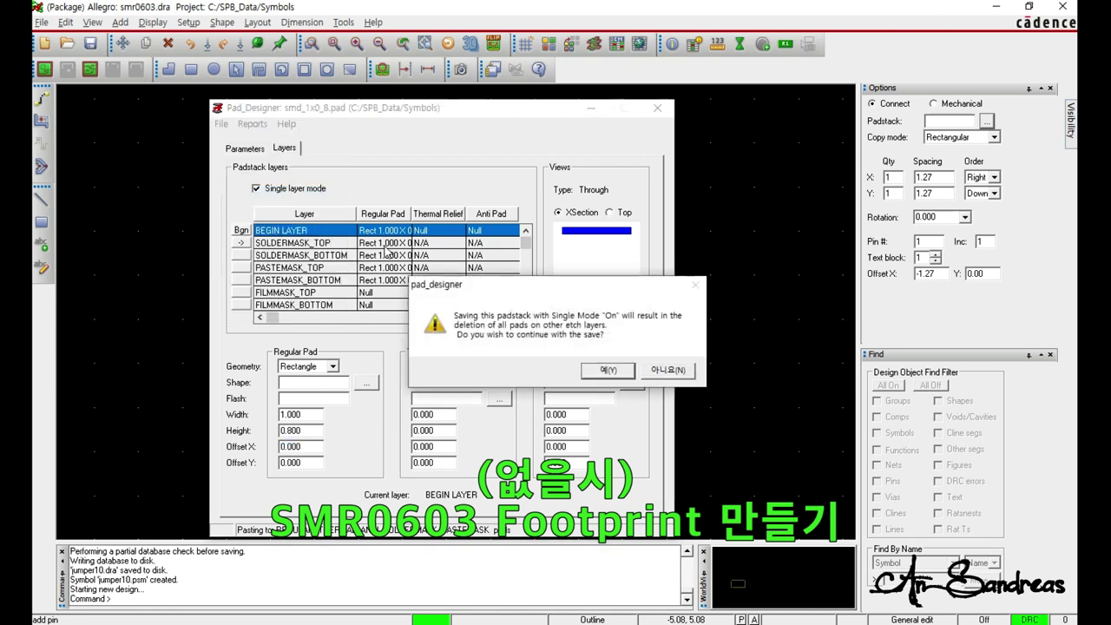
pyautogui.click(617, 372)
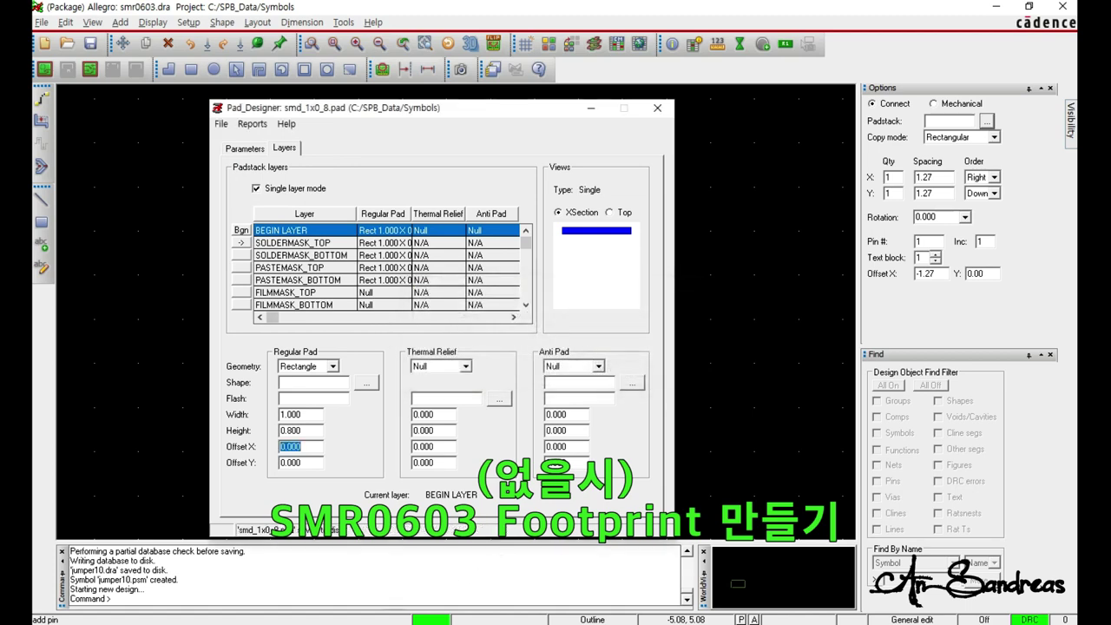
pyautogui.hotkey('alt', 'Tab')
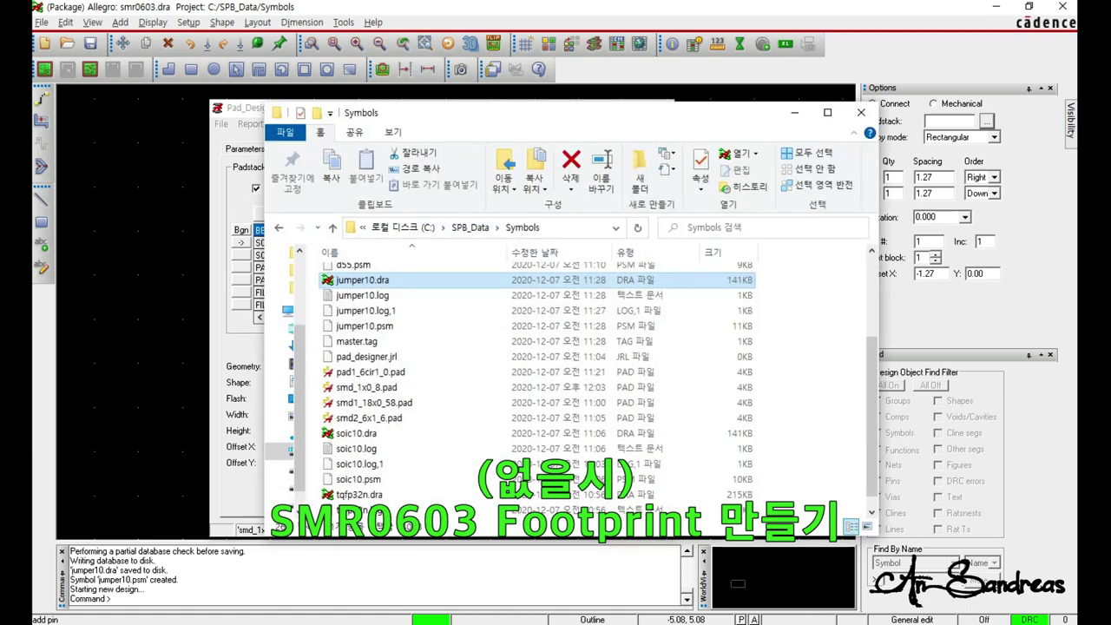
# Step: Check smd_1x0_8.pad in the Symbols folder, return to the smr0603 drawing and choose the Smd_1X0_8 padstack for the pins
pyautogui.click(367, 388)
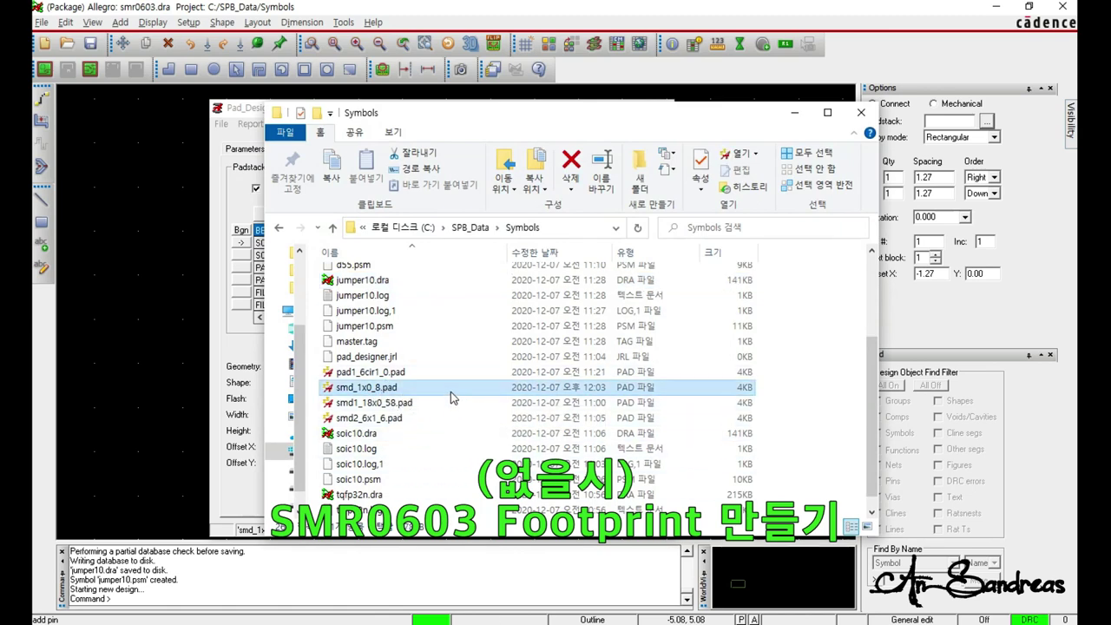
pyautogui.click(799, 117)
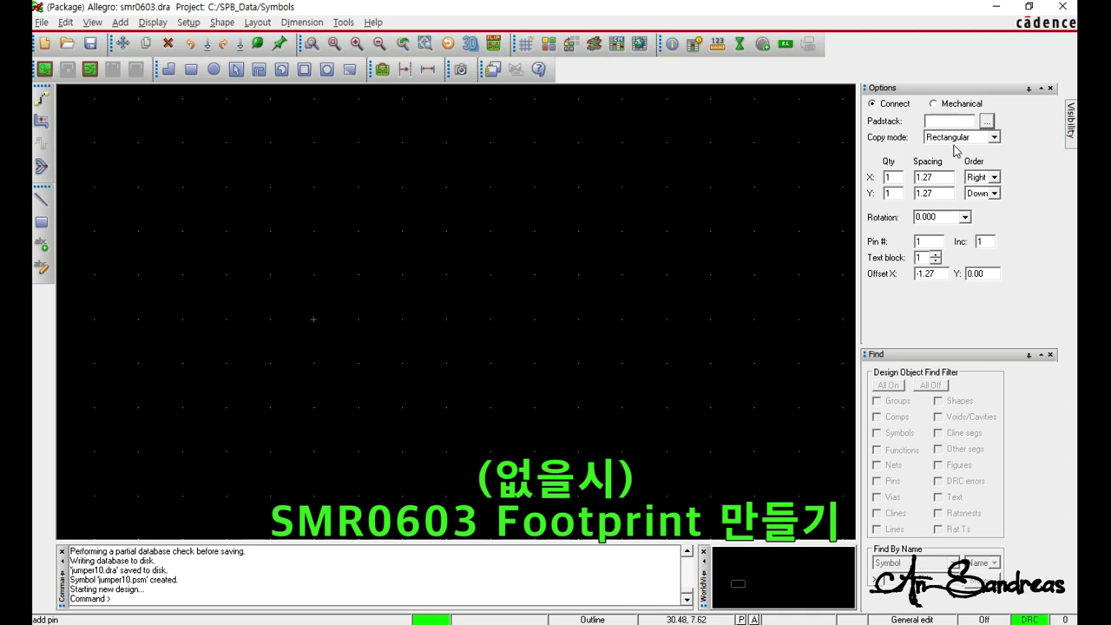
pyautogui.click(987, 121)
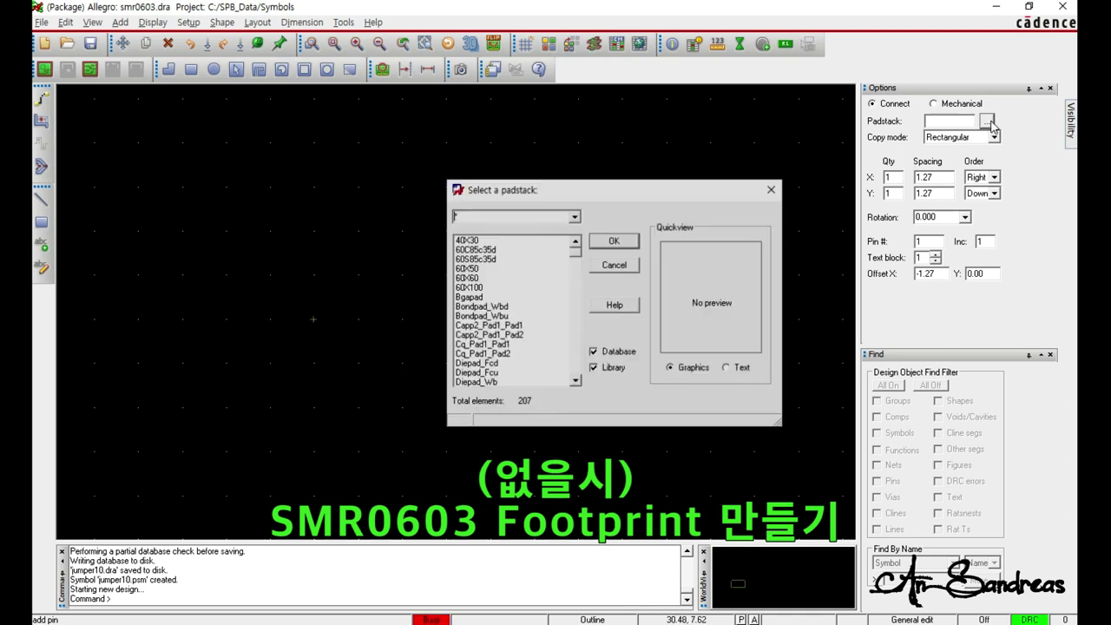
pyautogui.write('smd_1*')
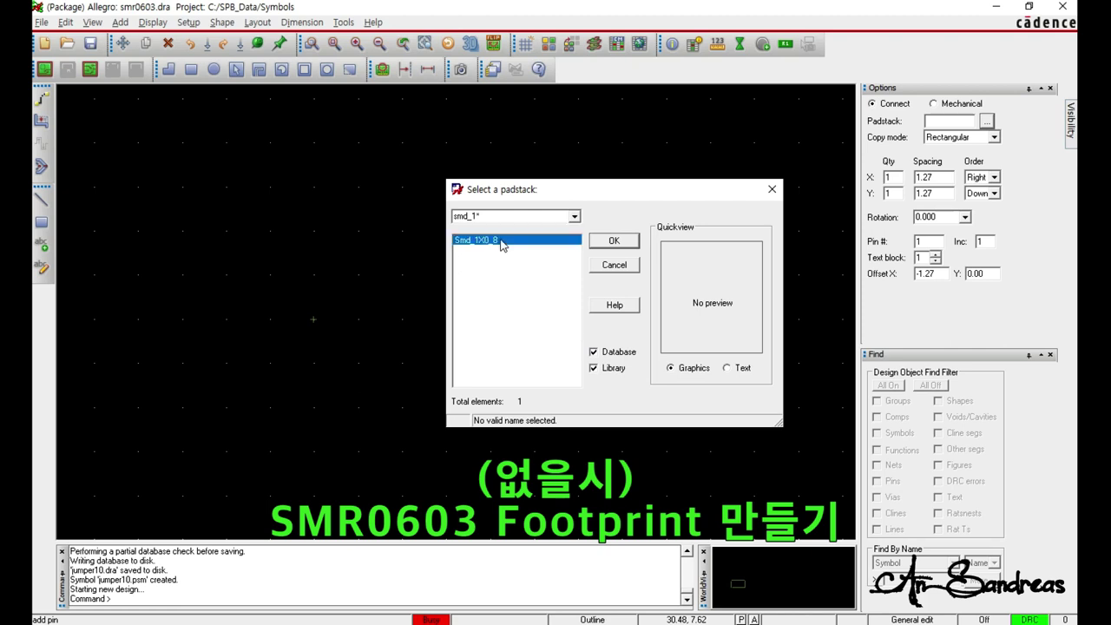
pyautogui.click(496, 240)
pyautogui.click(618, 241)
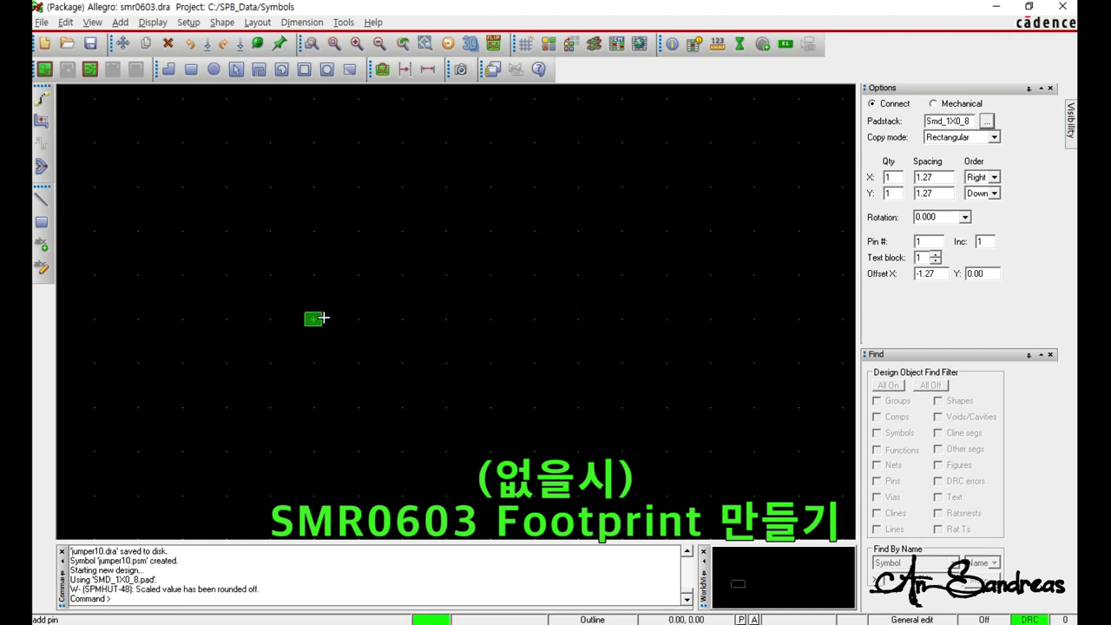
# Step: Set the pin rotation to 90 degrees and place pin 1 at the origin
pyautogui.click(314, 319)
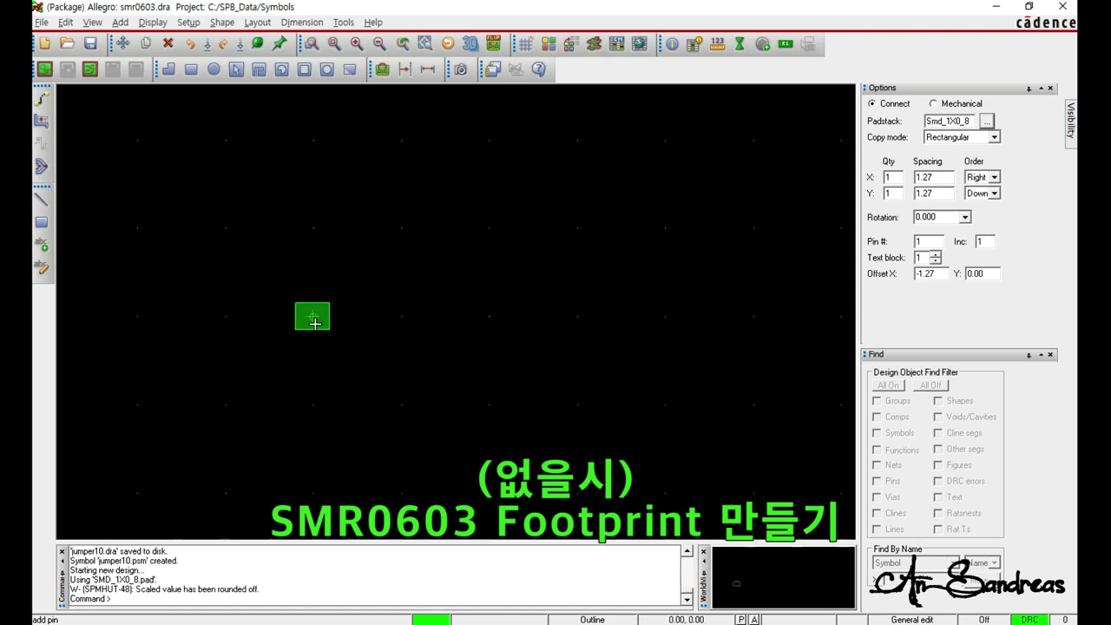
pyautogui.rightClick(317, 318)
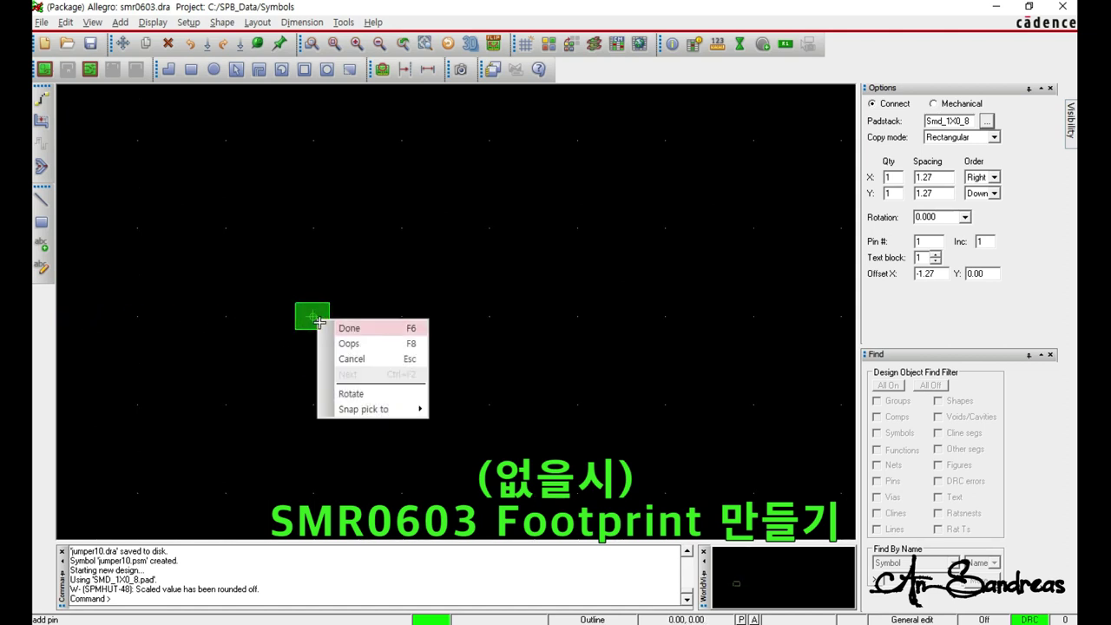
pyautogui.click(353, 392)
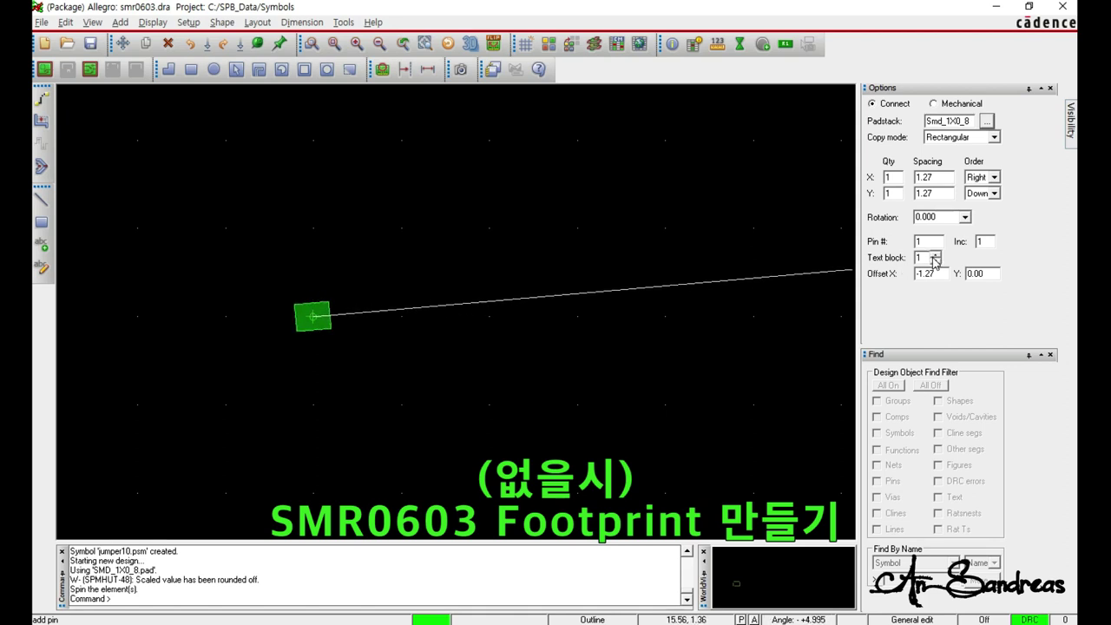
pyautogui.click(964, 217)
pyautogui.click(935, 250)
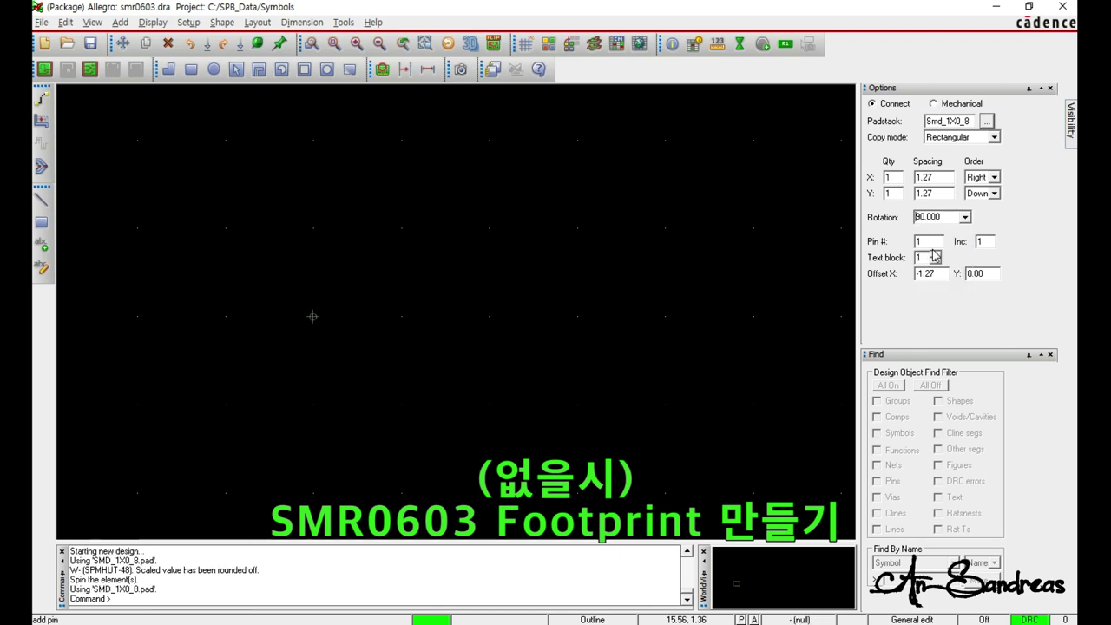
pyautogui.click(313, 318)
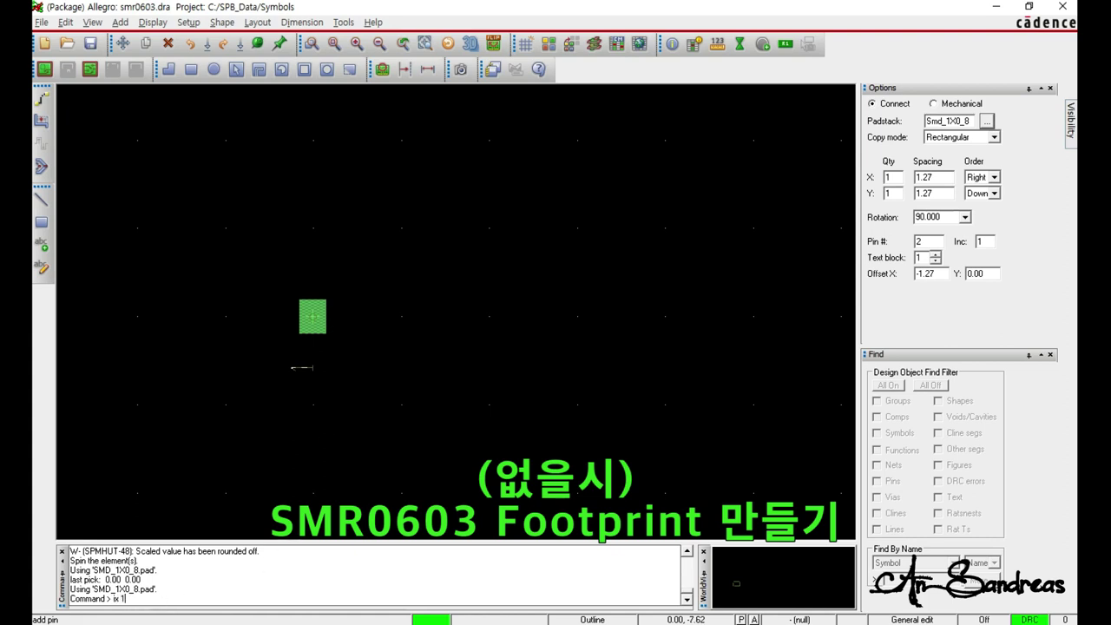
# Step: Place pin 2 at an X increment of 1.42 from pin 1 and finish adding pins
pyautogui.press('Return')
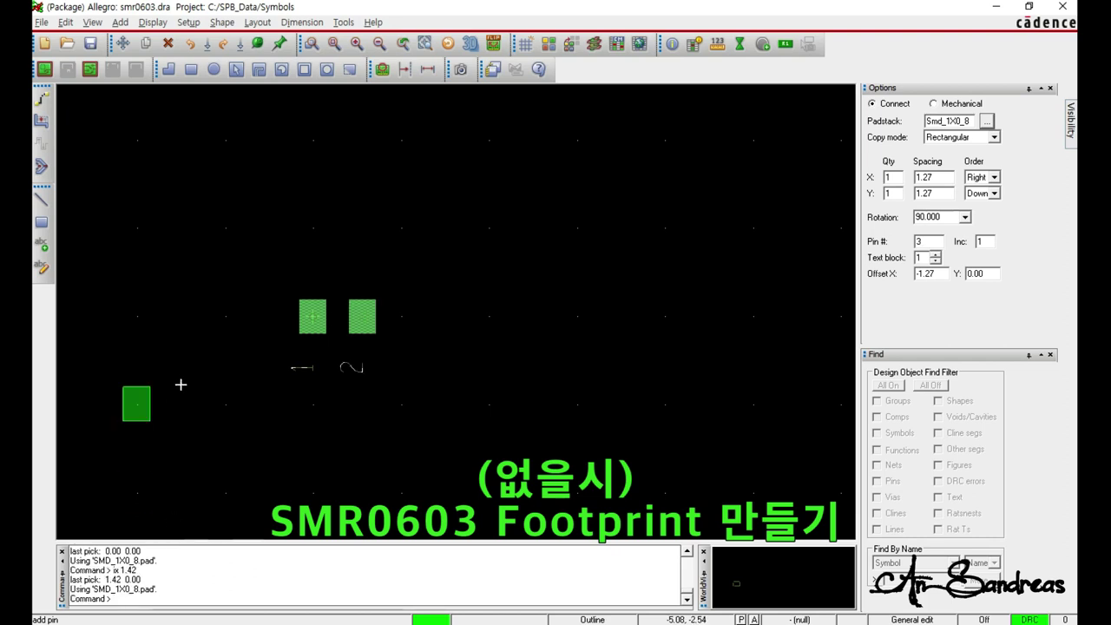
pyautogui.scroll(1, 248, 341)
pyautogui.rightClick(295, 266)
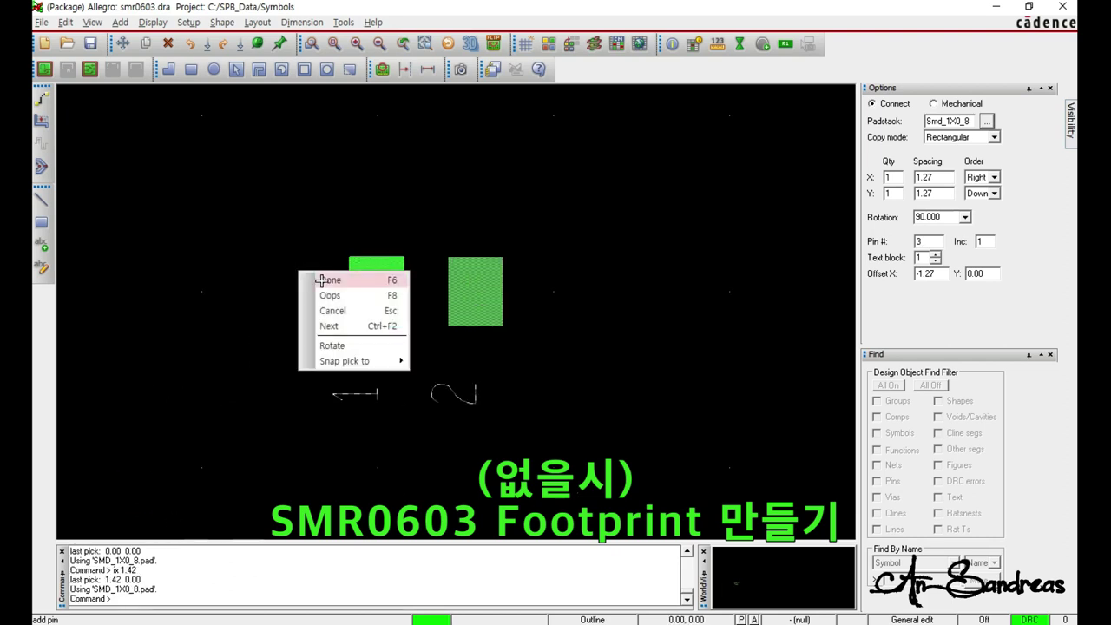
pyautogui.click(315, 281)
# Step: Start a line on Package Geometry / Assembly_Top with a line width of 0.2
pyautogui.click(120, 22)
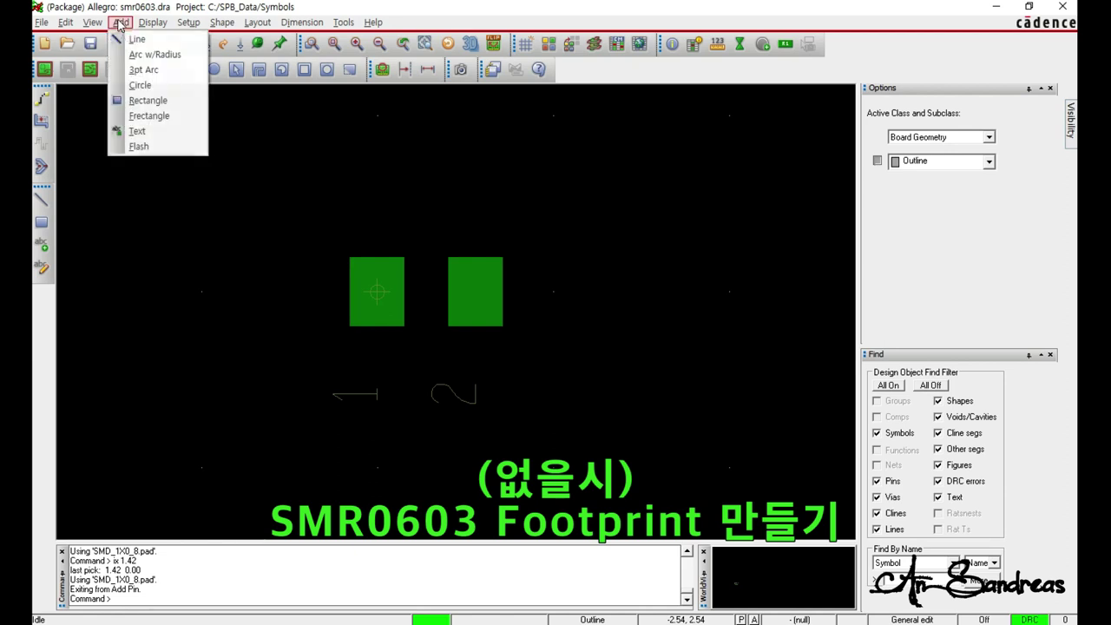
pyautogui.click(139, 41)
pyautogui.click(989, 137)
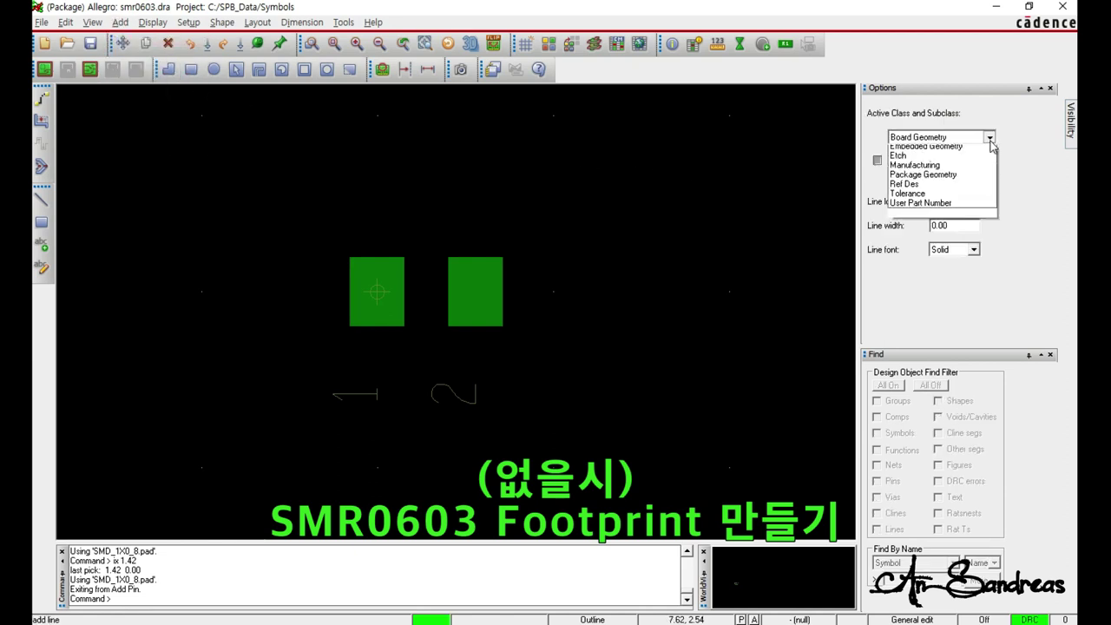
pyautogui.click(964, 208)
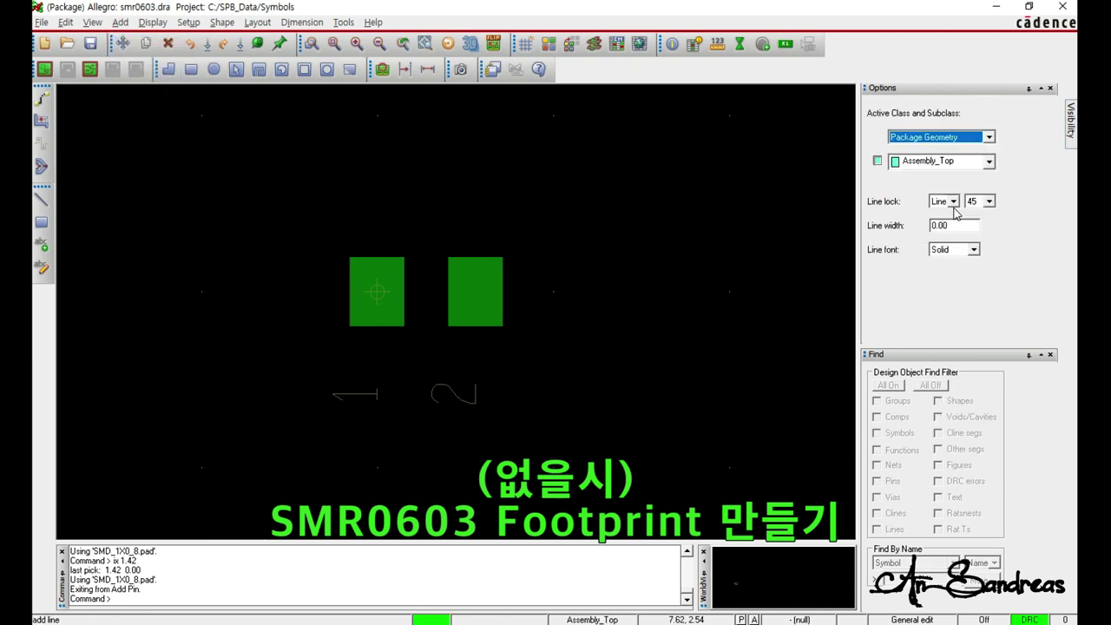
pyautogui.doubleClick(965, 226)
pyautogui.write('0')
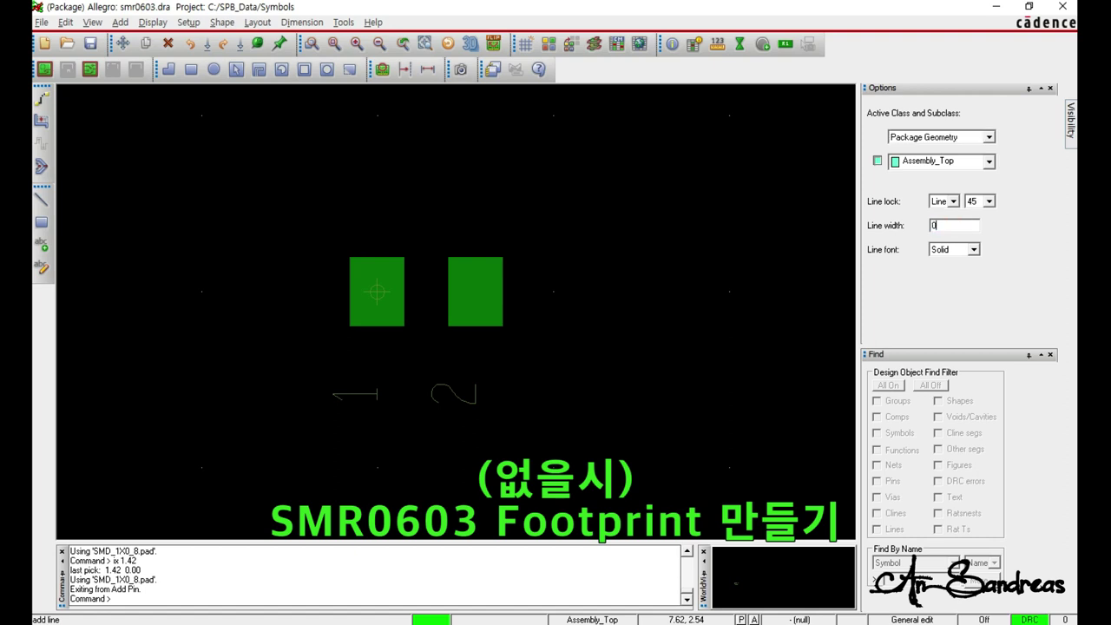
pyautogui.write('.2')
pyautogui.press('Return')
# Step: Draw the closed assembly outline from x -0.75 -0.82 using increments iy 1.64, ix 2.92 and iy -1.64, snapping back to the starting vertex
pyautogui.press('Return')
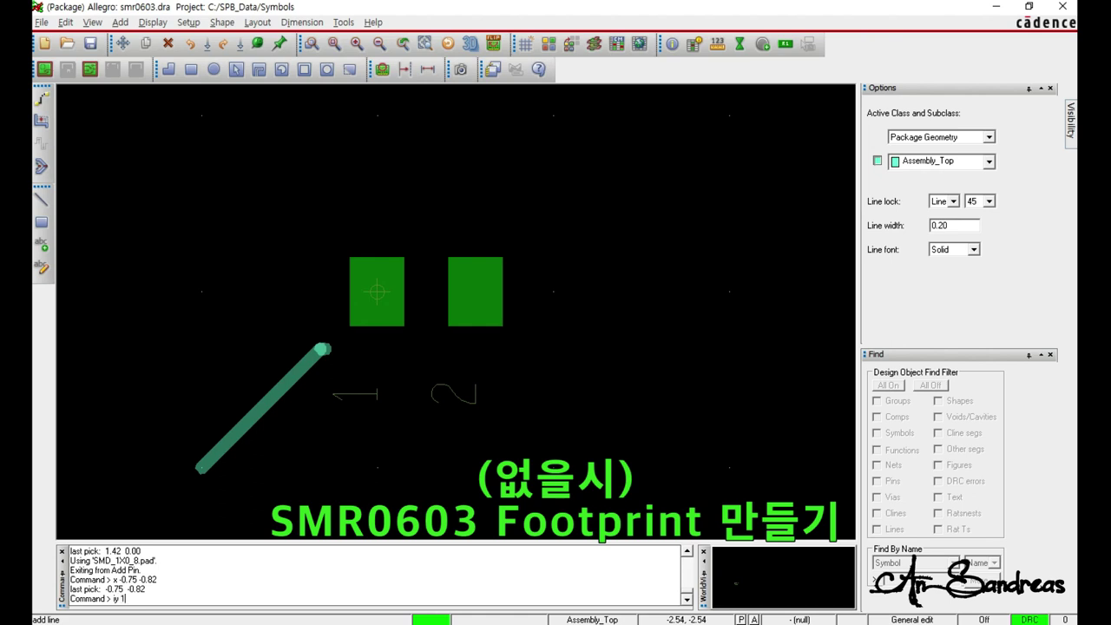
pyautogui.press('Return')
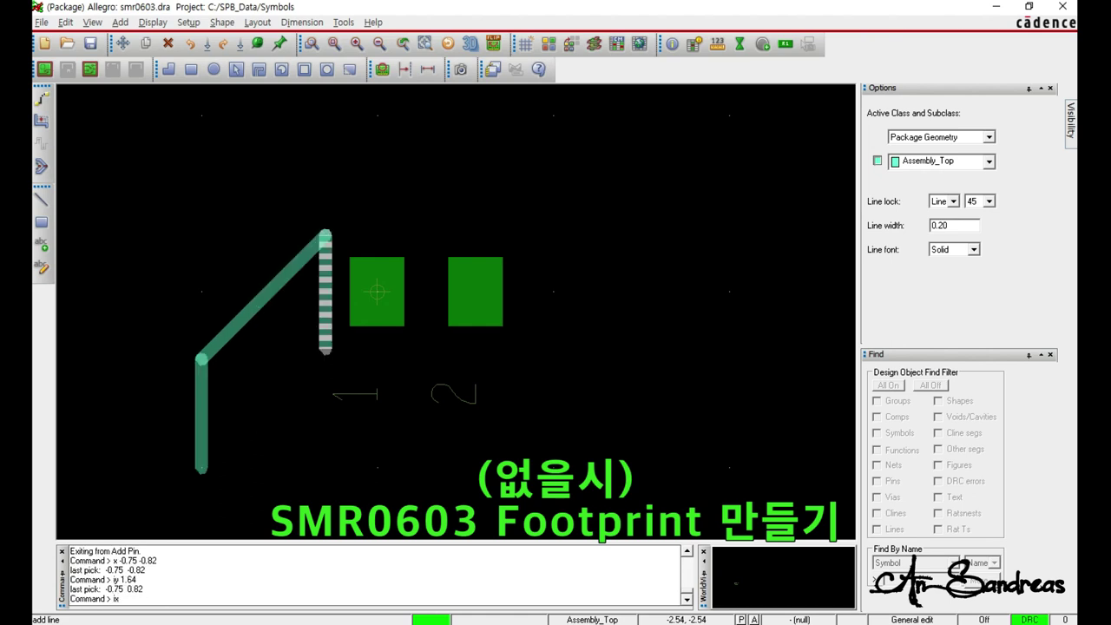
pyautogui.write('ix 2.92')
pyautogui.press('Return')
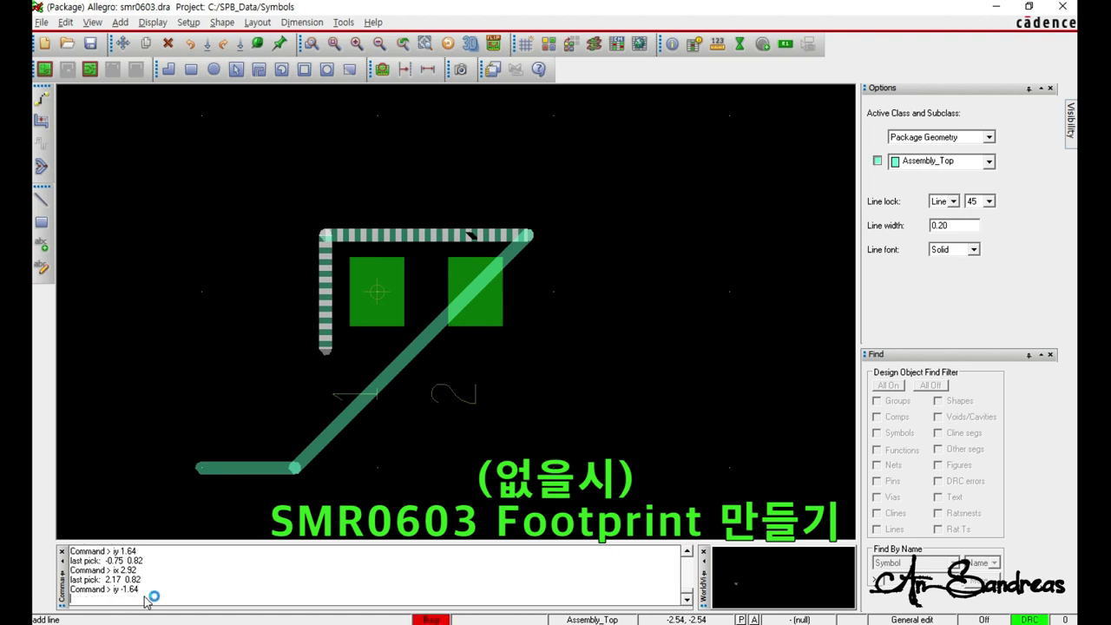
pyautogui.press('Return')
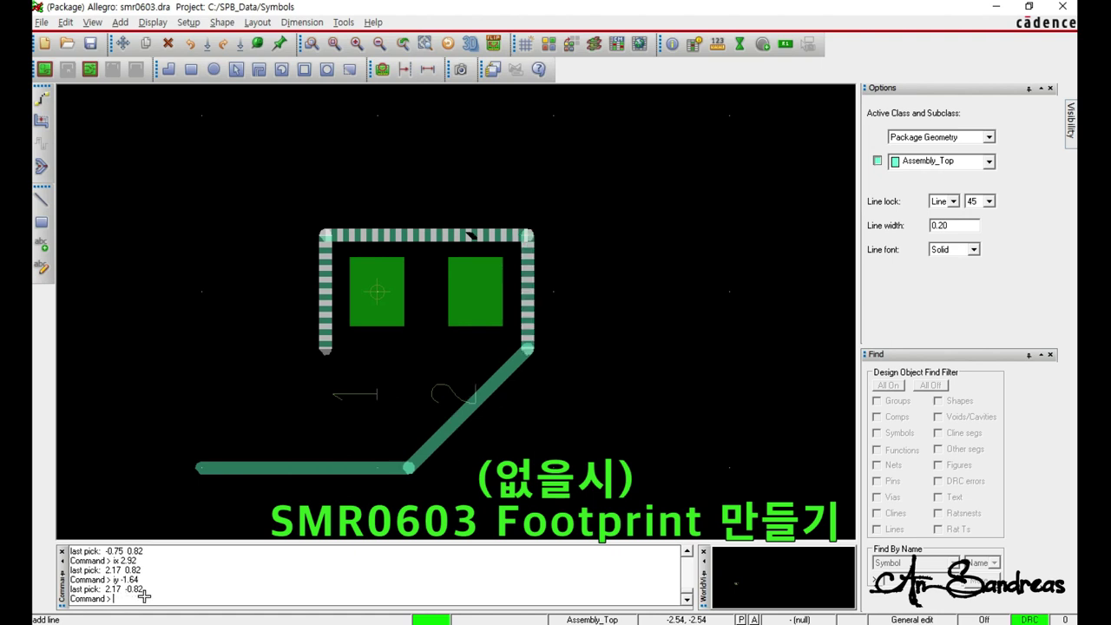
pyautogui.rightClick(325, 354)
pyautogui.moveTo(361, 443)
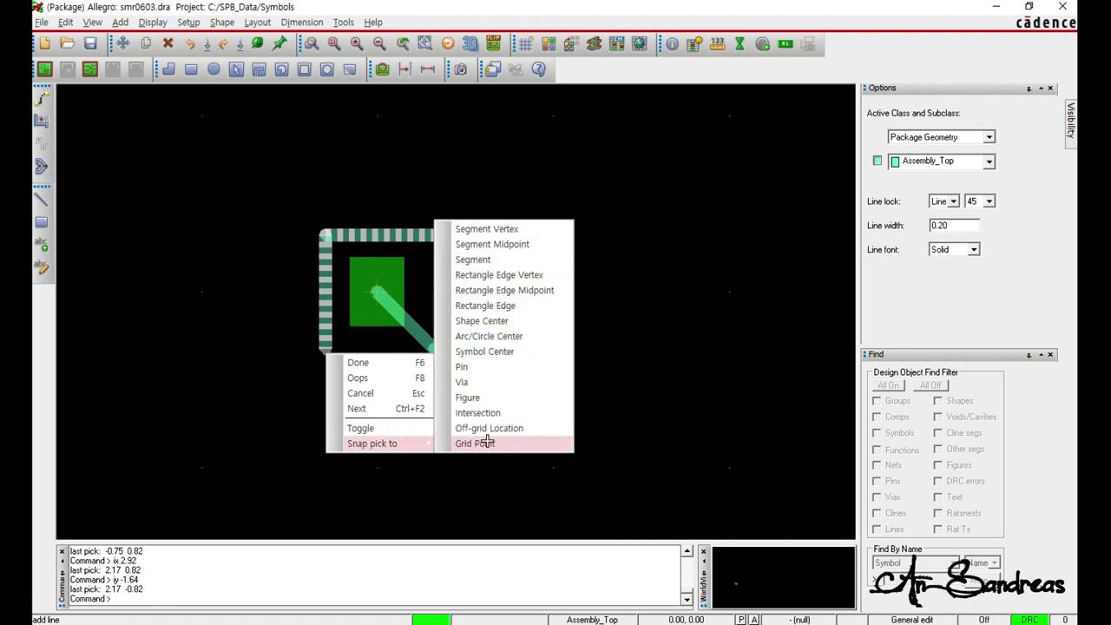
pyautogui.click(506, 230)
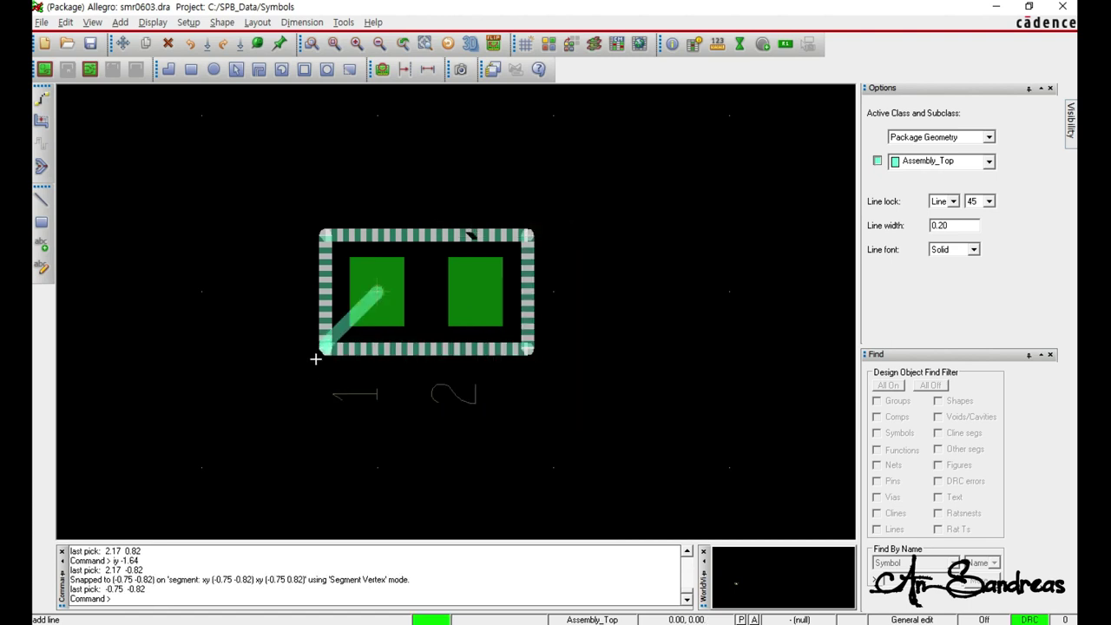
pyautogui.rightClick(305, 385)
pyautogui.click(323, 393)
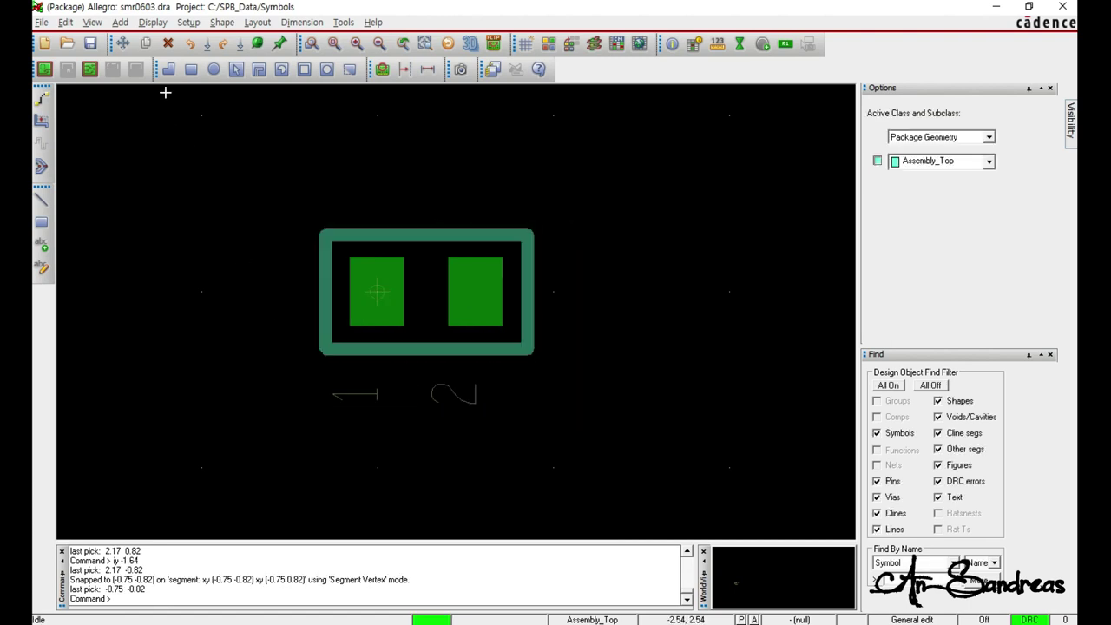
# Step: Start a line on Package Geometry / Silkscreen_Top, snapped to the lower-left vertex of the assembly outline
pyautogui.click(120, 22)
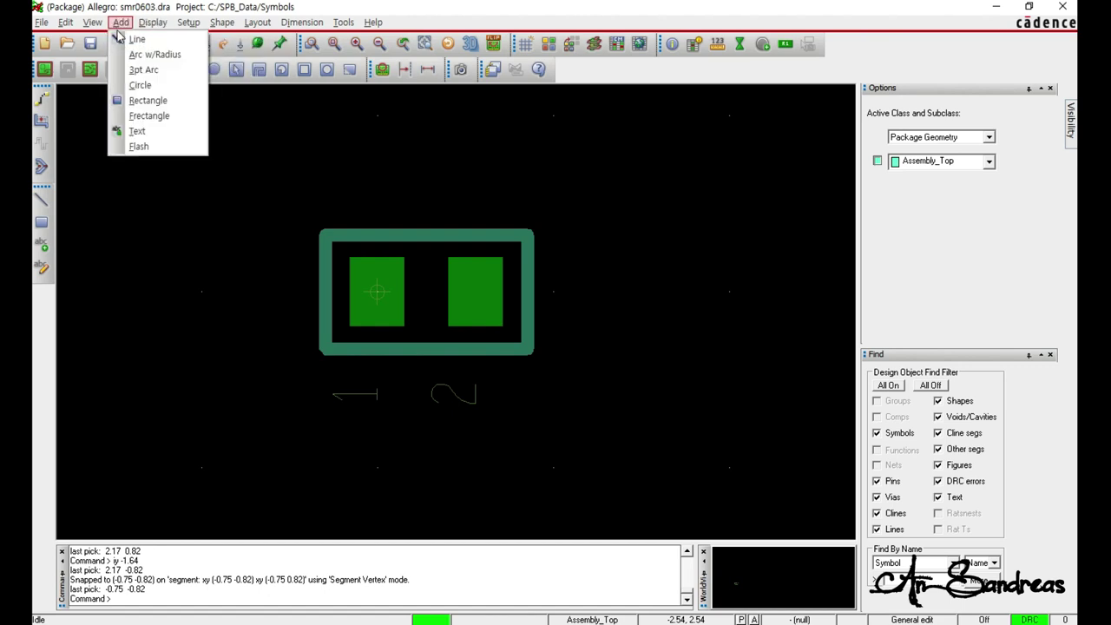
pyautogui.click(137, 39)
pyautogui.click(989, 162)
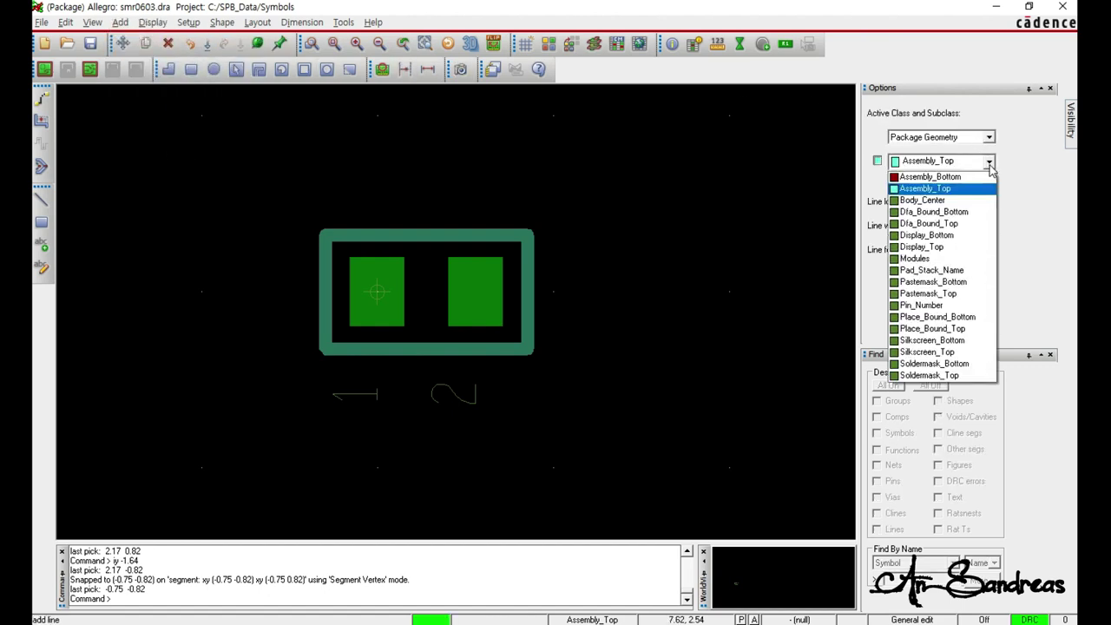
pyautogui.click(935, 354)
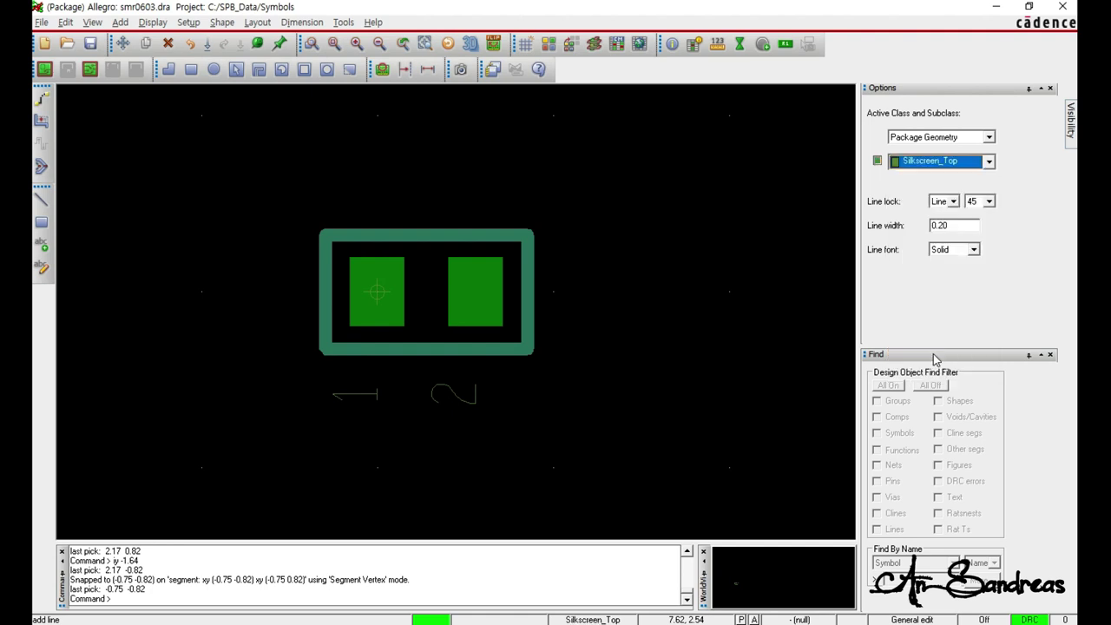
pyautogui.rightClick(327, 350)
pyautogui.moveTo(396, 440)
pyautogui.click(486, 226)
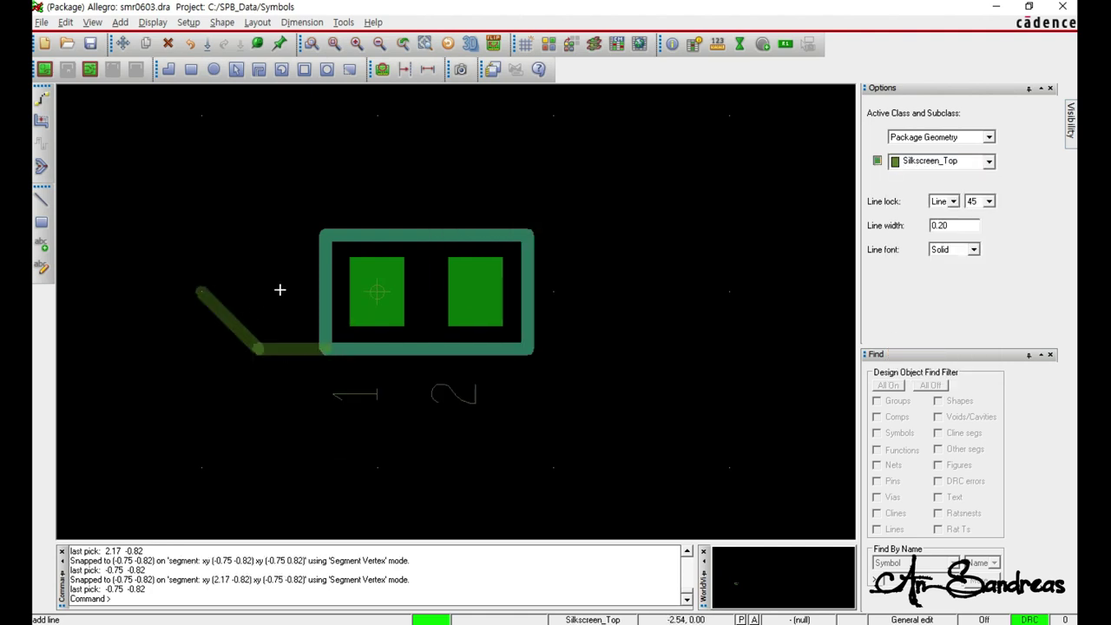
# Step: Trace the silkscreen rectangle clockwise by snapping to each segment vertex of the assembly outline, closing it at the lower-left corner
pyautogui.rightClick(327, 235)
pyautogui.moveTo(371, 321)
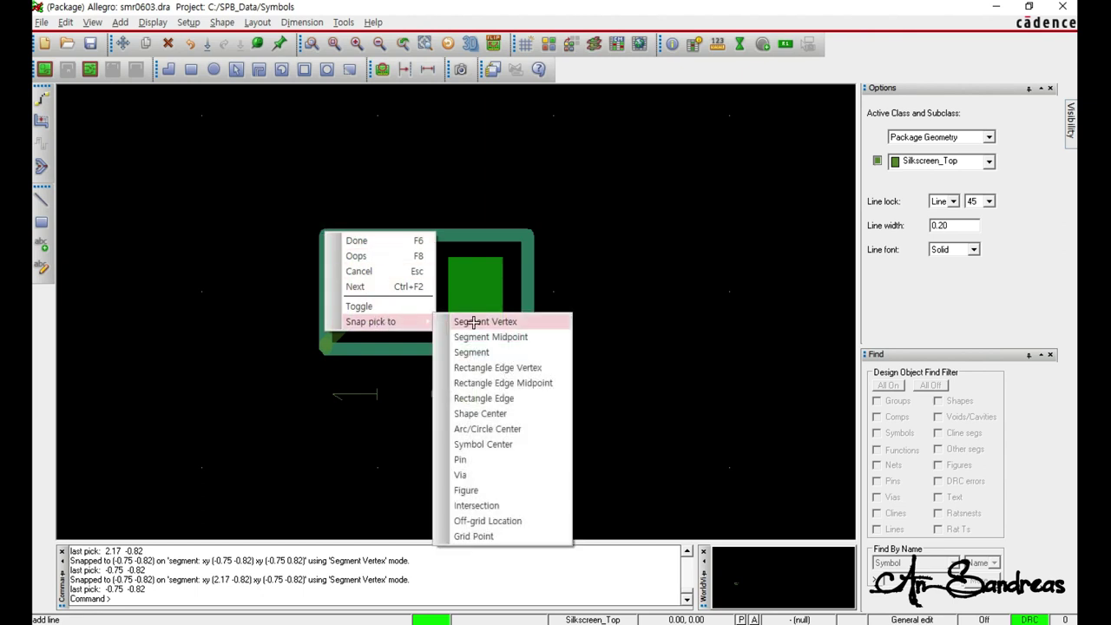
pyautogui.click(495, 318)
pyautogui.rightClick(522, 233)
pyautogui.moveTo(573, 326)
pyautogui.click(662, 328)
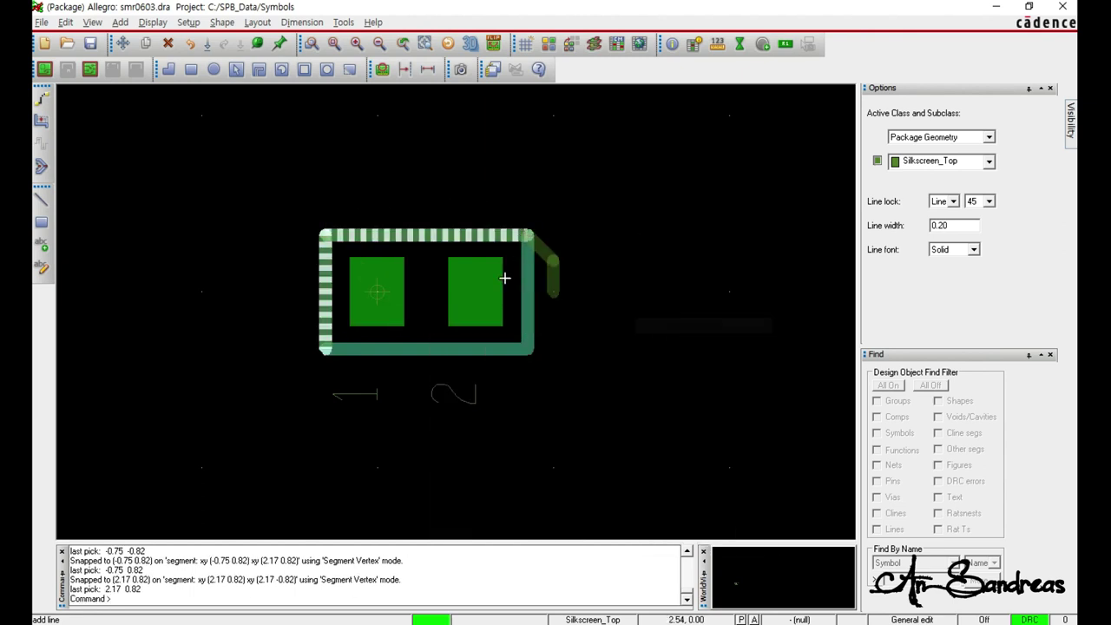
pyautogui.rightClick(523, 351)
pyautogui.moveTo(573, 437)
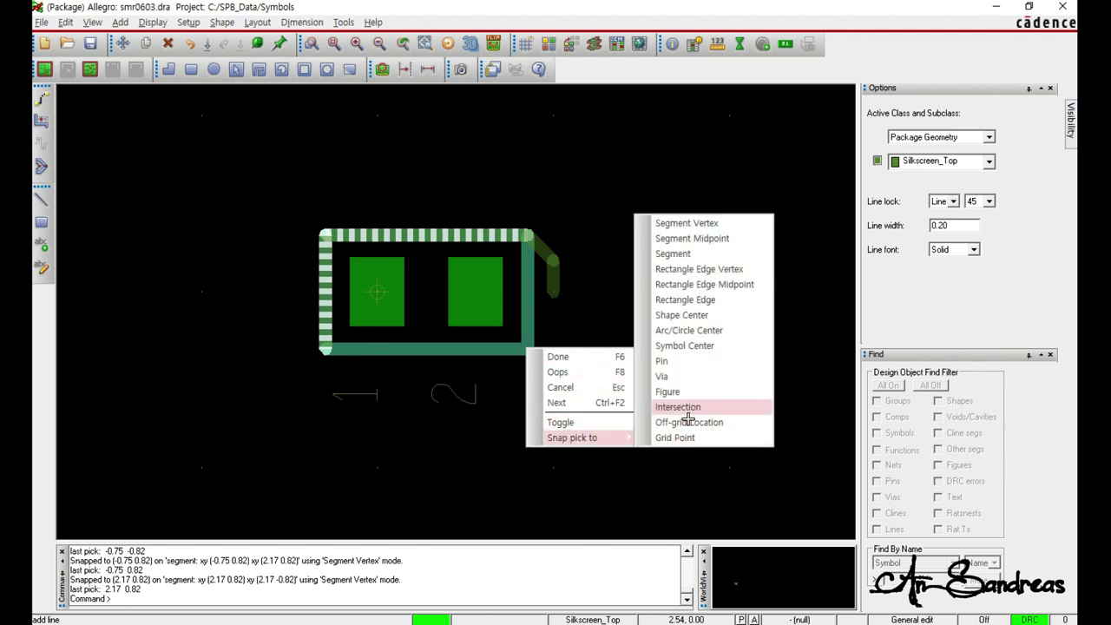
pyautogui.click(702, 227)
pyautogui.rightClick(318, 352)
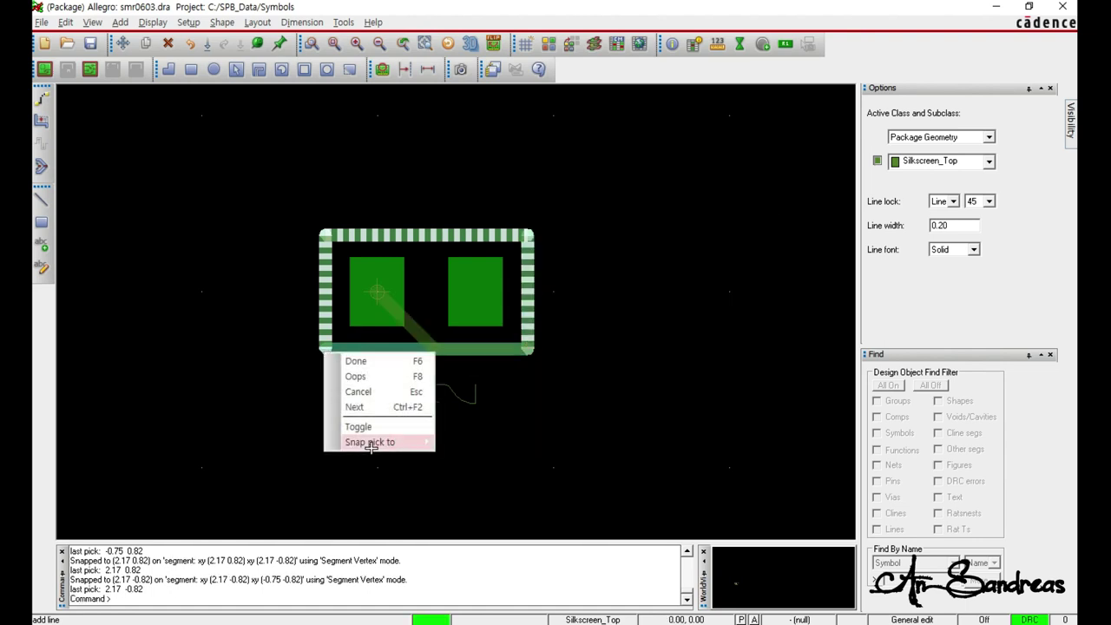
pyautogui.moveTo(372, 447)
pyautogui.click(484, 227)
pyautogui.rightClick(216, 420)
pyautogui.click(243, 427)
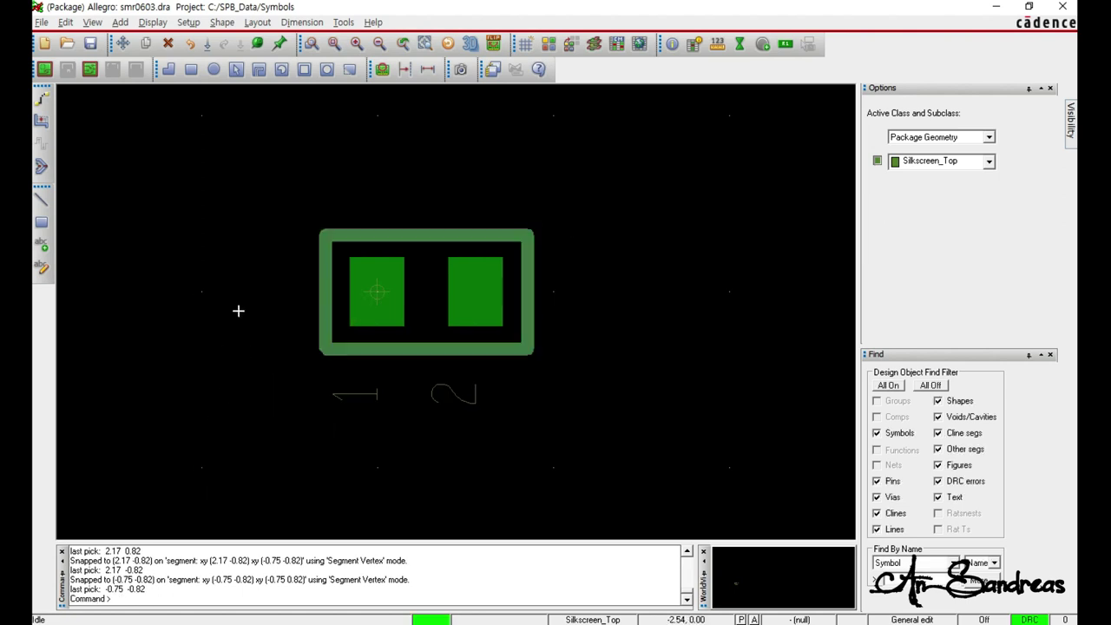
# Step: Add a REF* reference designator label on Ref Des / Assembly_Top above the pads at 0.00 2.54, using text block 3
pyautogui.click(785, 43)
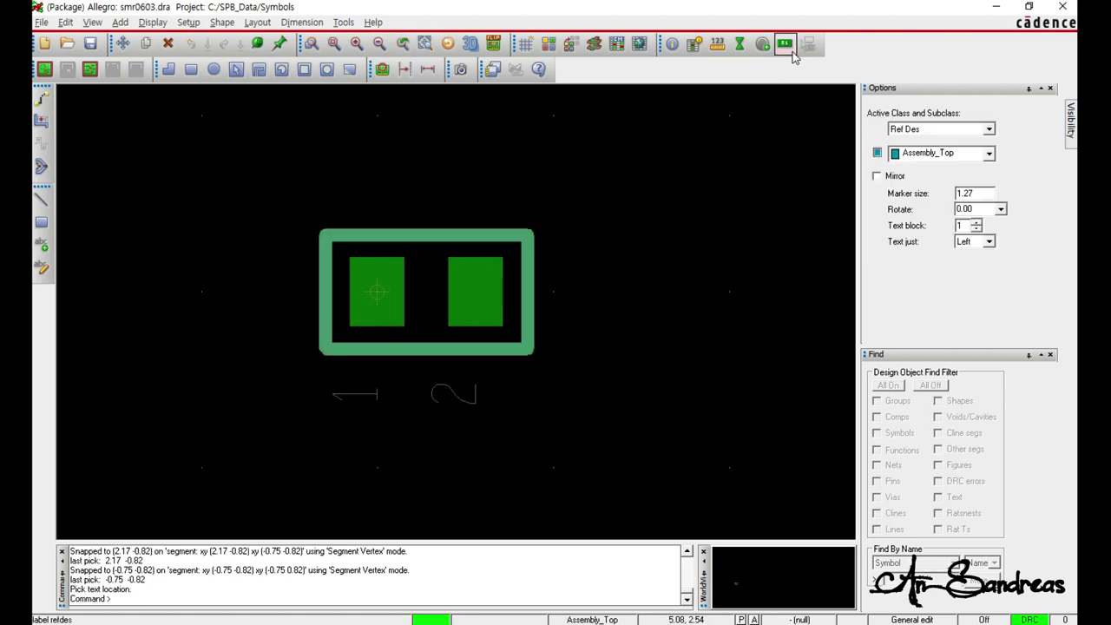
pyautogui.click(976, 222)
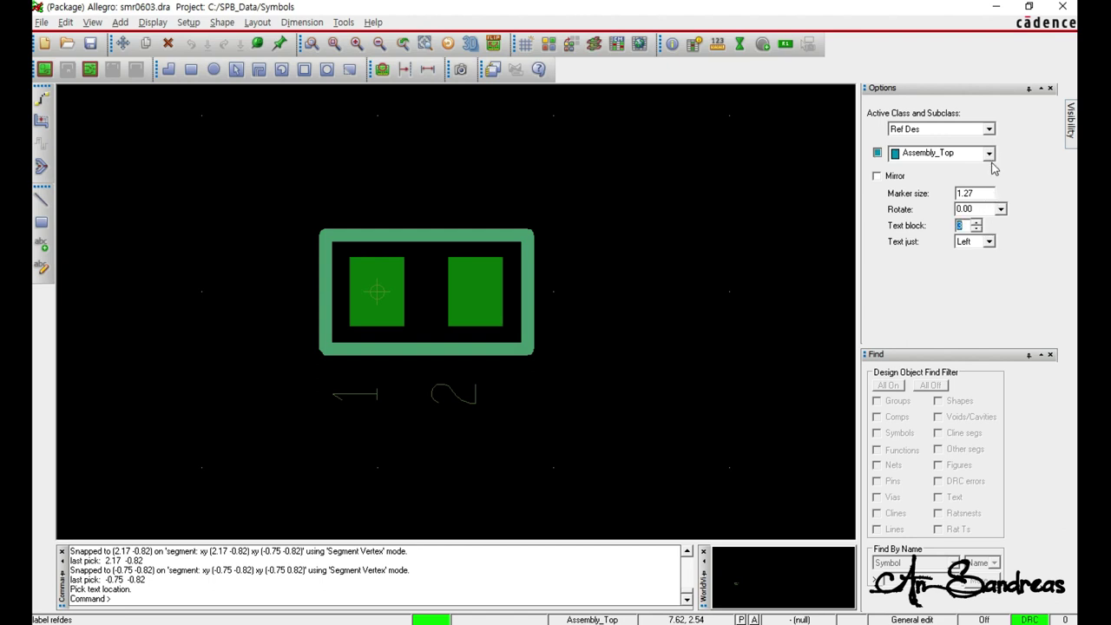
pyautogui.click(406, 190)
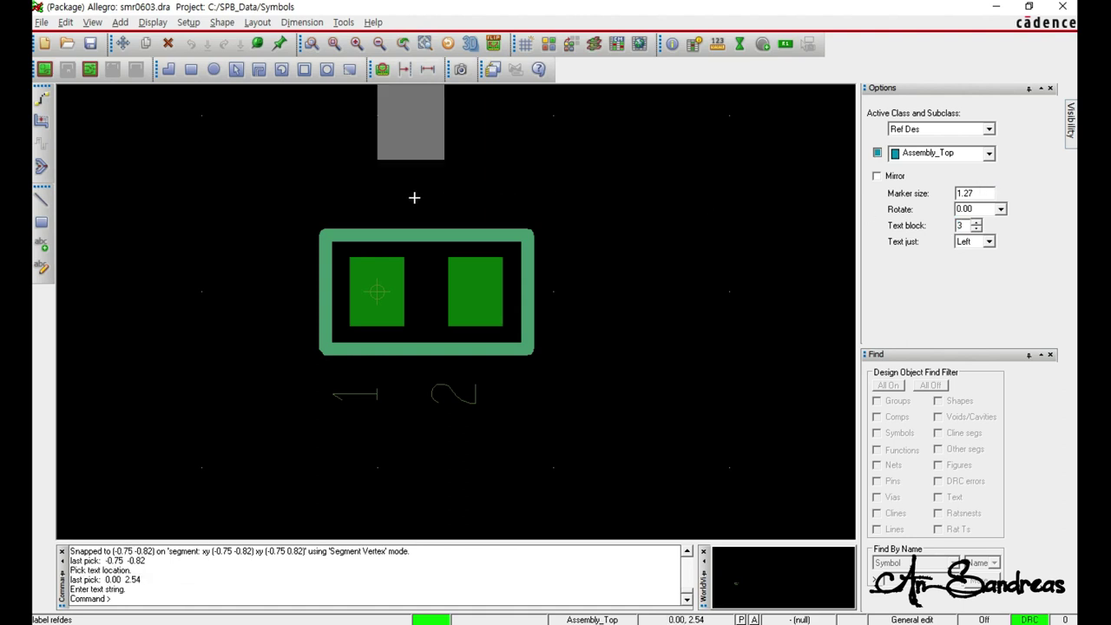
pyautogui.write('REF')
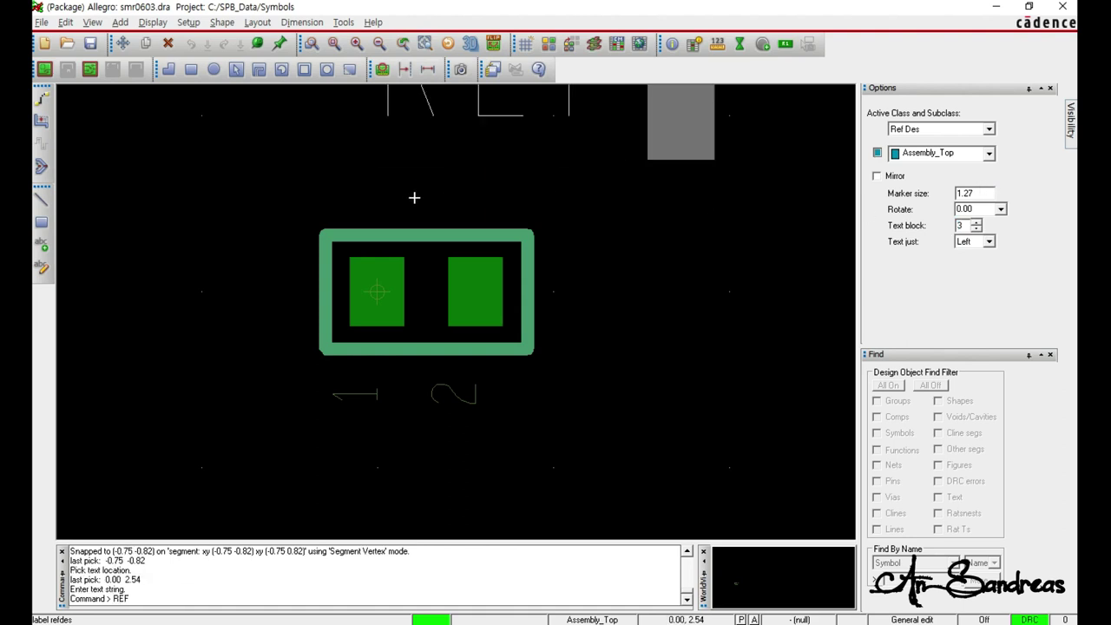
pyautogui.write('*')
pyautogui.press('Return')
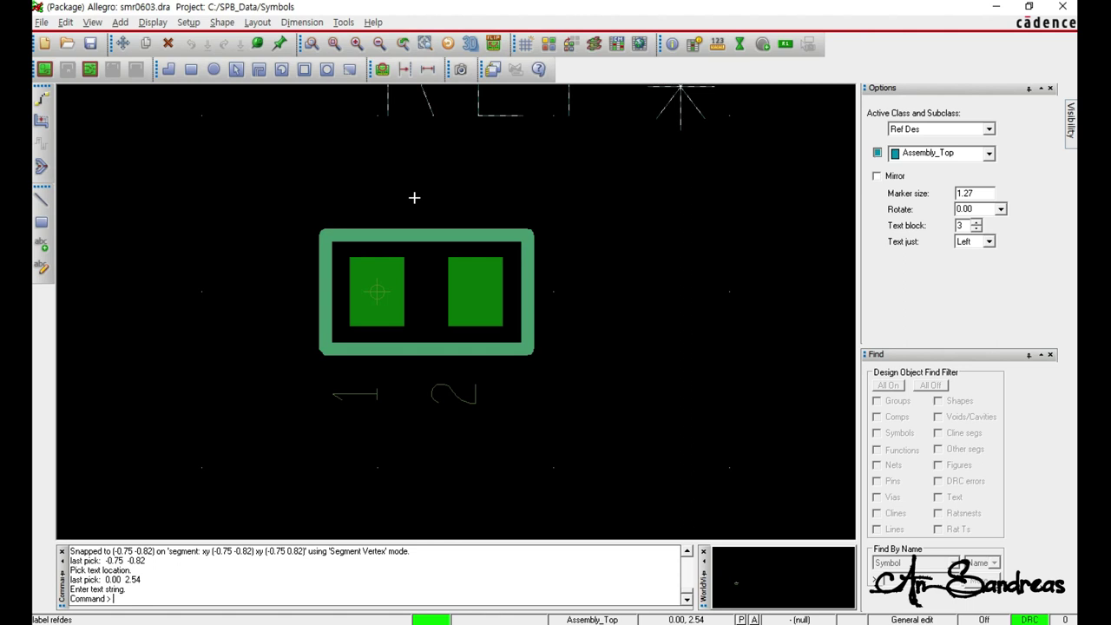
pyautogui.moveTo(417, 260)
pyautogui.mouseDown(button='middle')
pyautogui.moveTo(424, 249)
pyautogui.moveTo(414, 267)
pyautogui.mouseUp(button='middle')
pyautogui.scroll(-1, 414, 267)
pyautogui.rightClick(393, 278)
pyautogui.click(417, 291)
pyautogui.scroll(1, 415, 265)
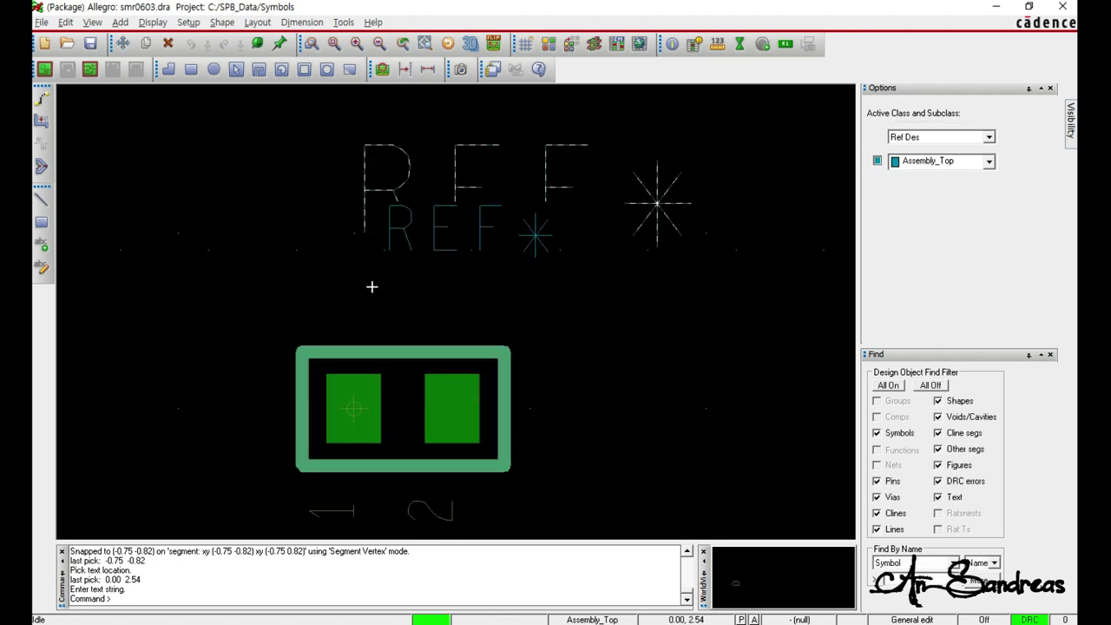
# Step: Move the Assembly_Top REF* label beside the package outline, on the side of pin 2
pyautogui.scroll(-2, 384, 273)
pyautogui.moveTo(407, 250); pyautogui.dragTo(444, 287)
pyautogui.click(445, 288)
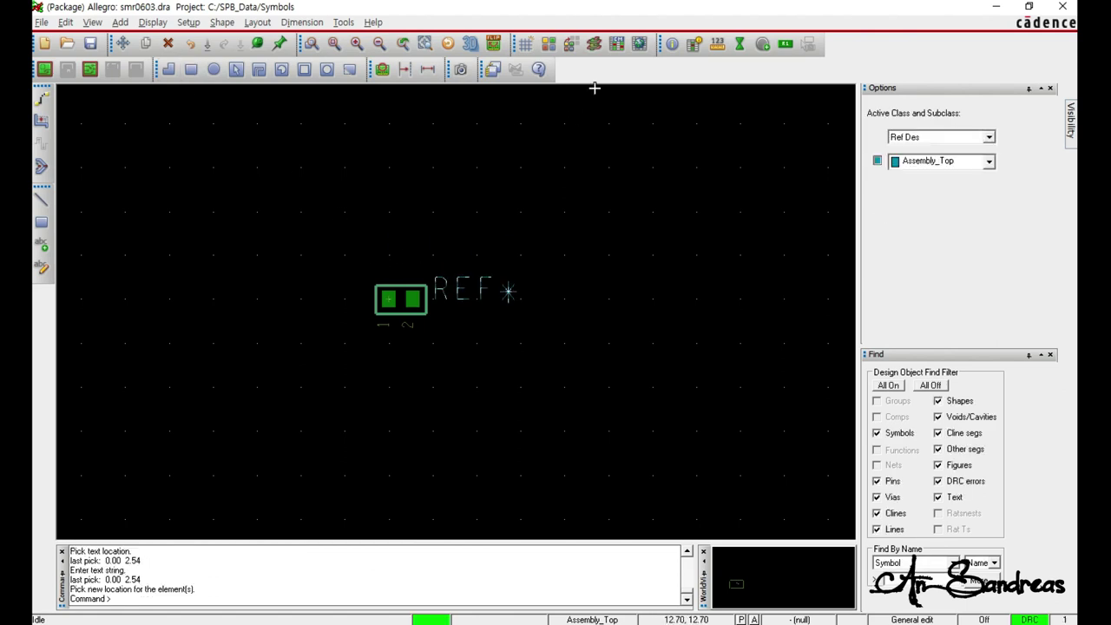
# Step: Add a REF* label on Ref Des / Silkscreen_Top with text block 3, above the package outline at 0.00 2.54
pyautogui.click(784, 44)
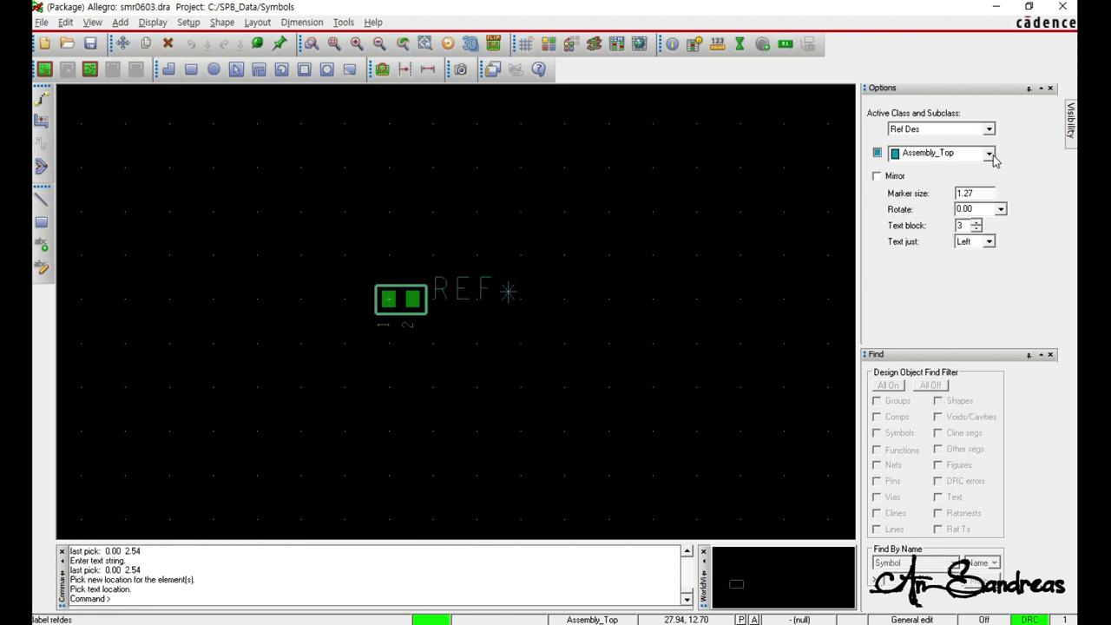
pyautogui.click(989, 153)
pyautogui.click(949, 251)
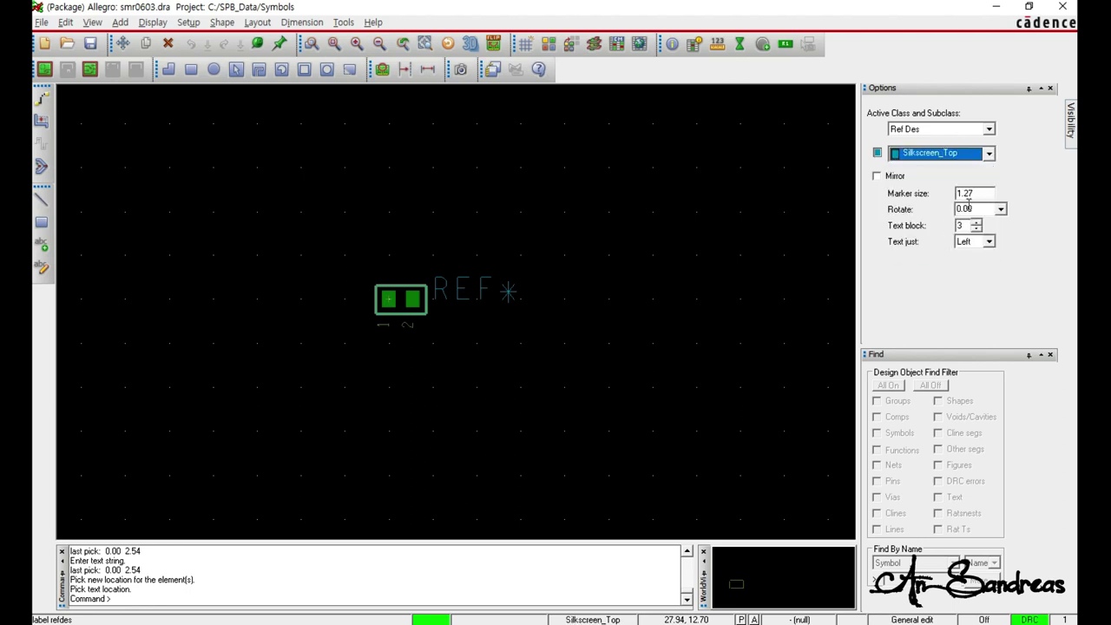
pyautogui.click(403, 274)
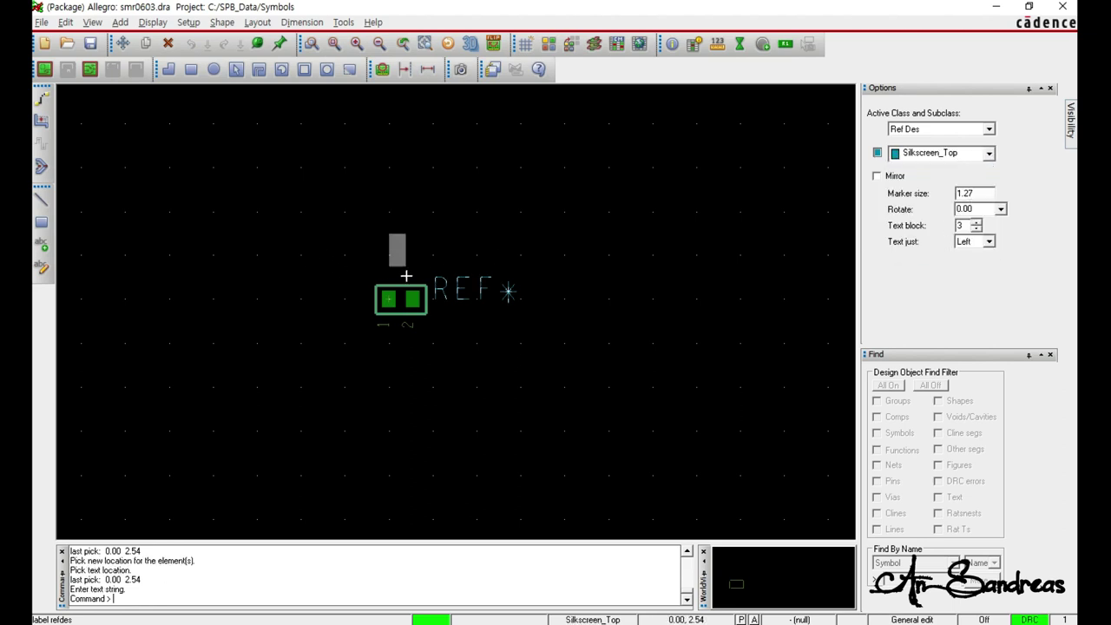
pyautogui.write('REF')
pyautogui.press('Return')
pyautogui.rightClick(398, 266)
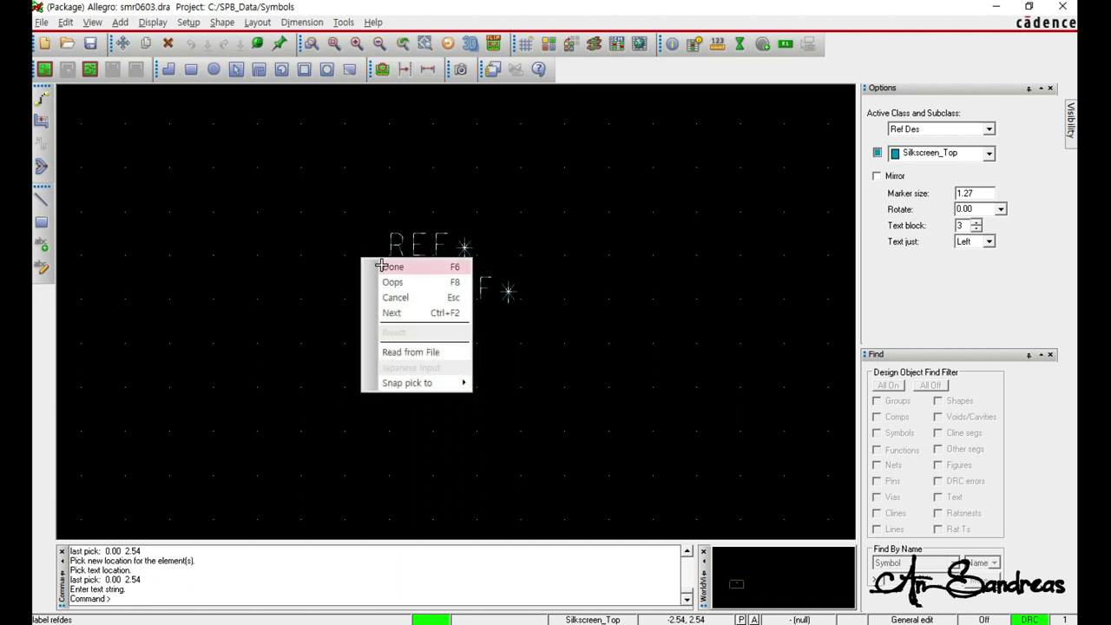
pyautogui.click(381, 265)
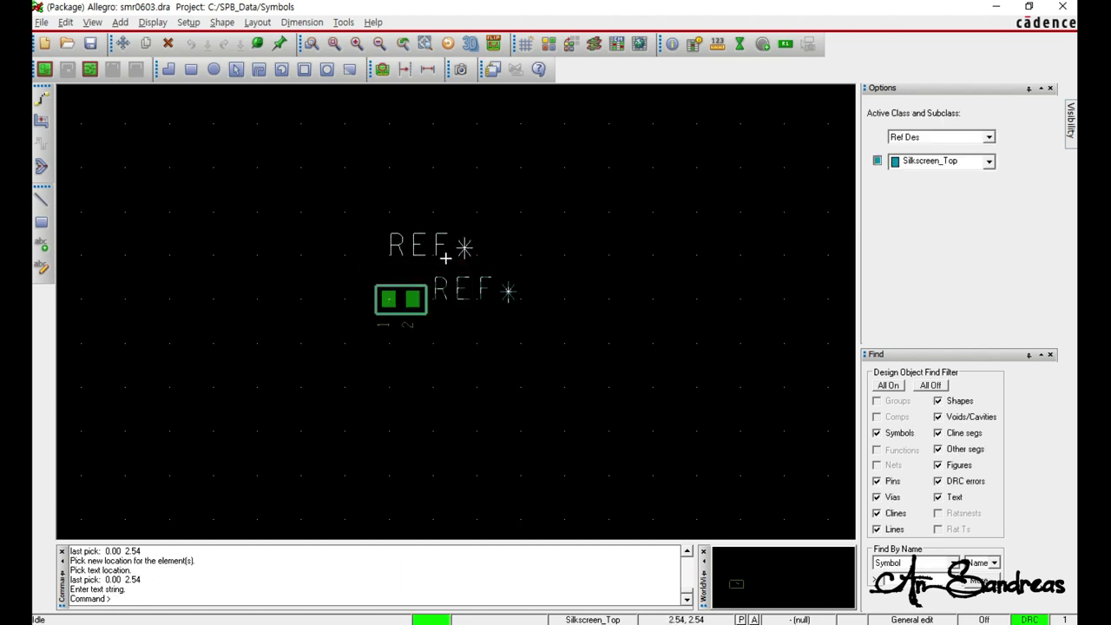
# Step: Save the package symbol drawing as smr0603.dra in the Symbols folder
pyautogui.click(43, 24)
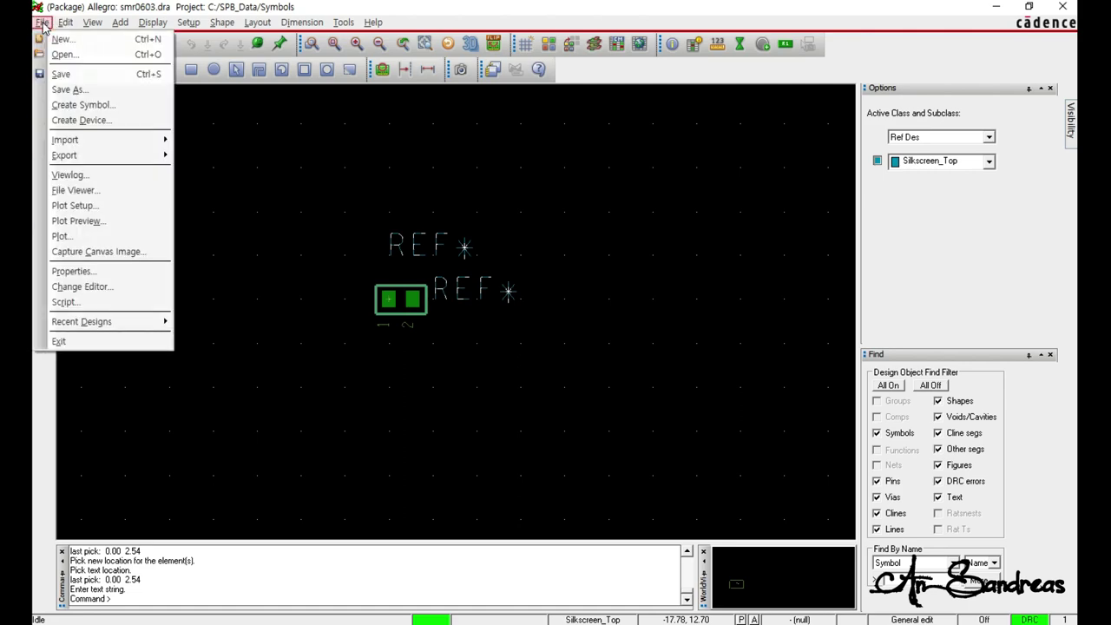
pyautogui.click(85, 94)
pyautogui.click(547, 394)
pyautogui.moveTo(487, 394); pyautogui.dragTo(552, 393)
pyautogui.click(557, 393)
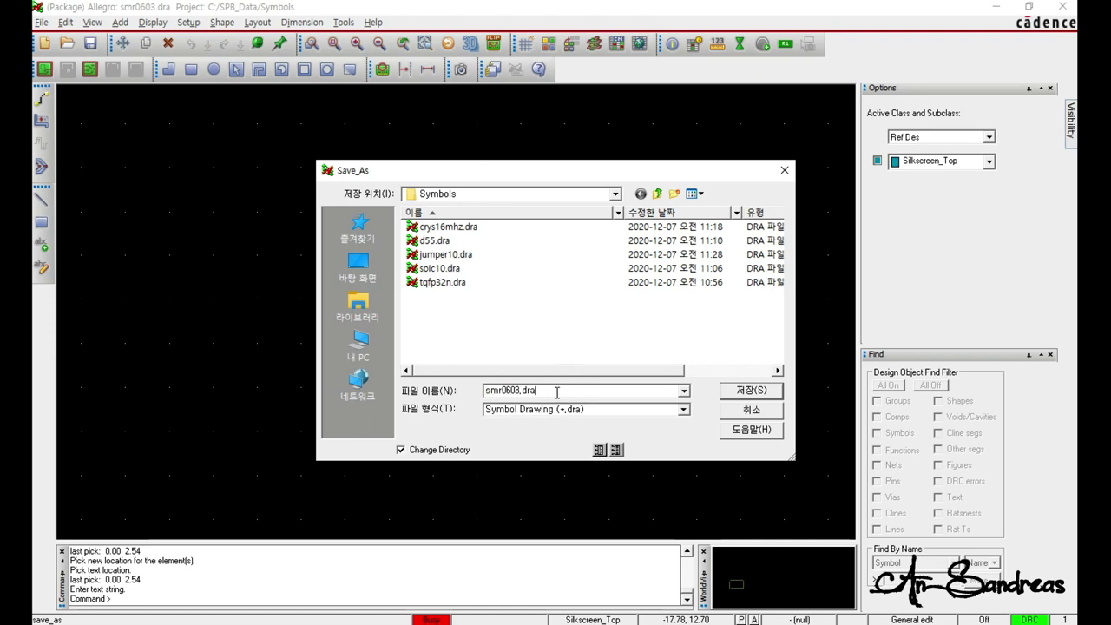
pyautogui.click(740, 393)
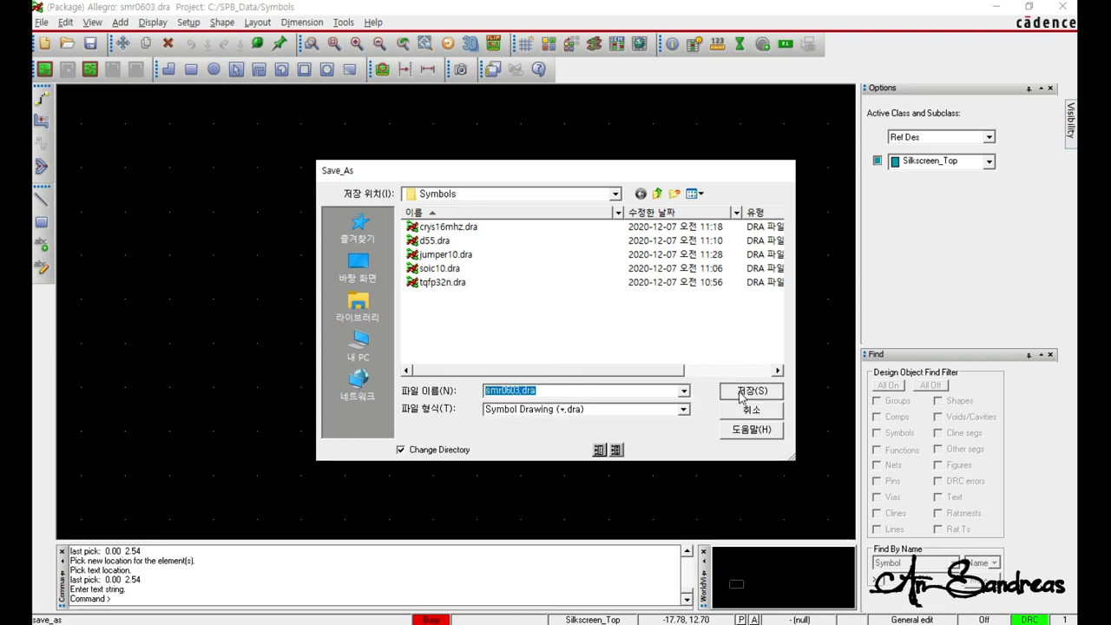
# Step: Switch to File Explorer and check the Symbols folder for the smr0603 drawing and symbol files
pyautogui.hotkey('alt', 'Tab')
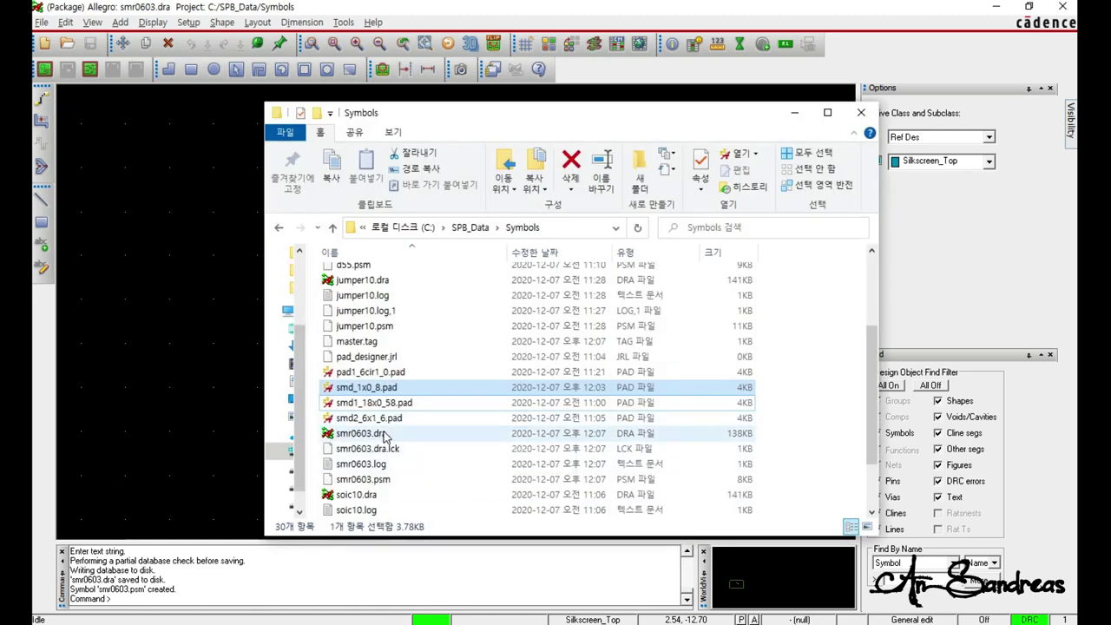
pyautogui.click(385, 434)
pyautogui.scroll(-2, 385, 417)
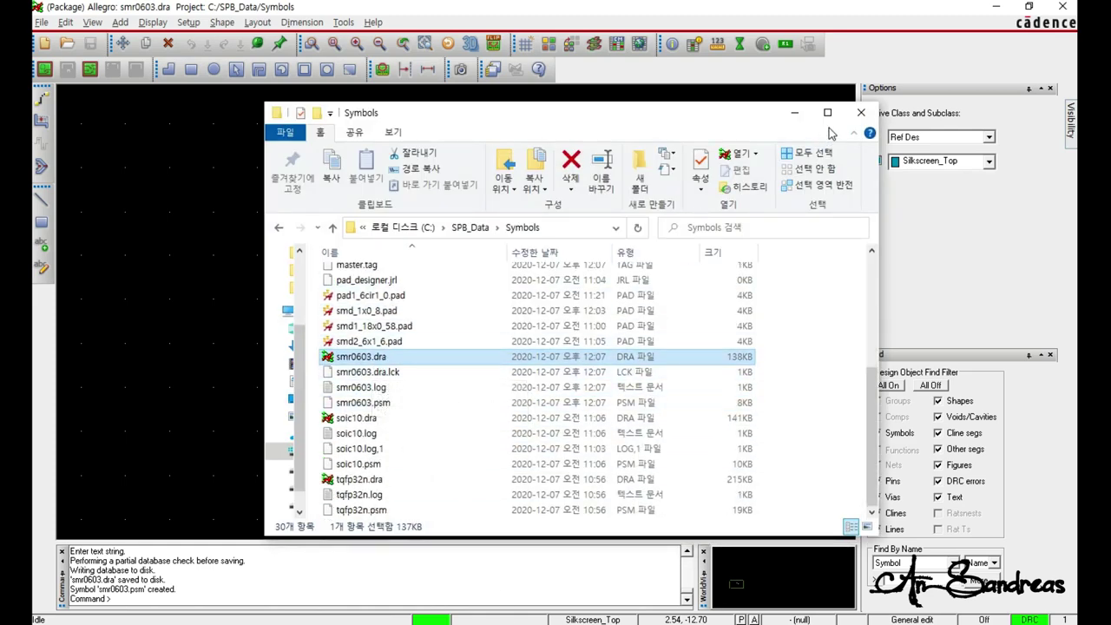
pyautogui.click(795, 112)
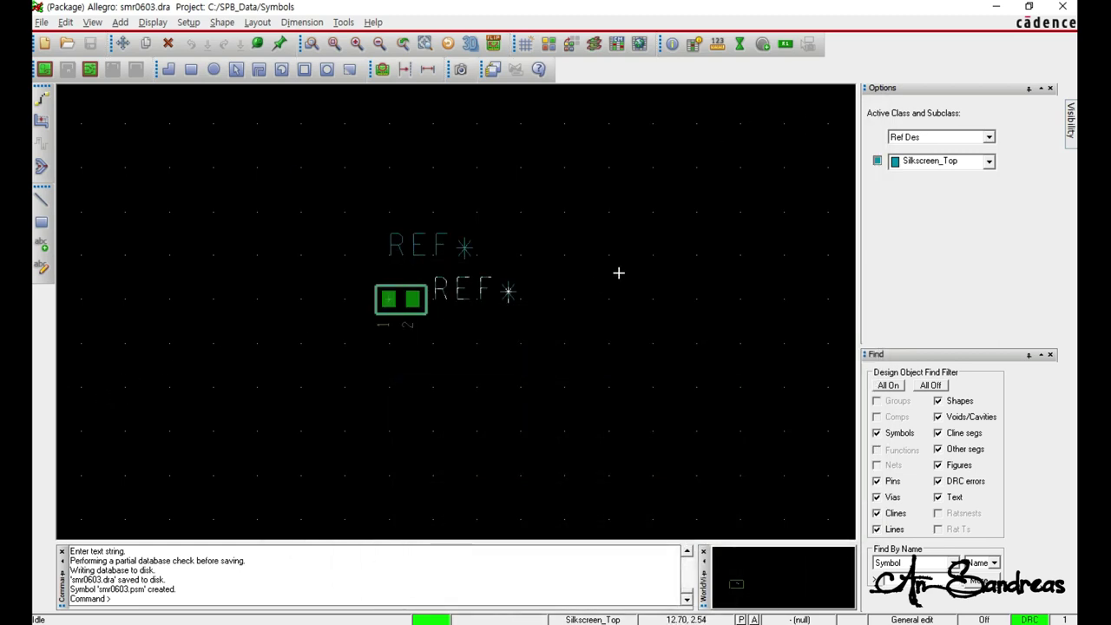
# Step: Close the package editor and open the Create Netlist settings for 10.dsn in OrCAD Capture
pyautogui.click(1063, 6)
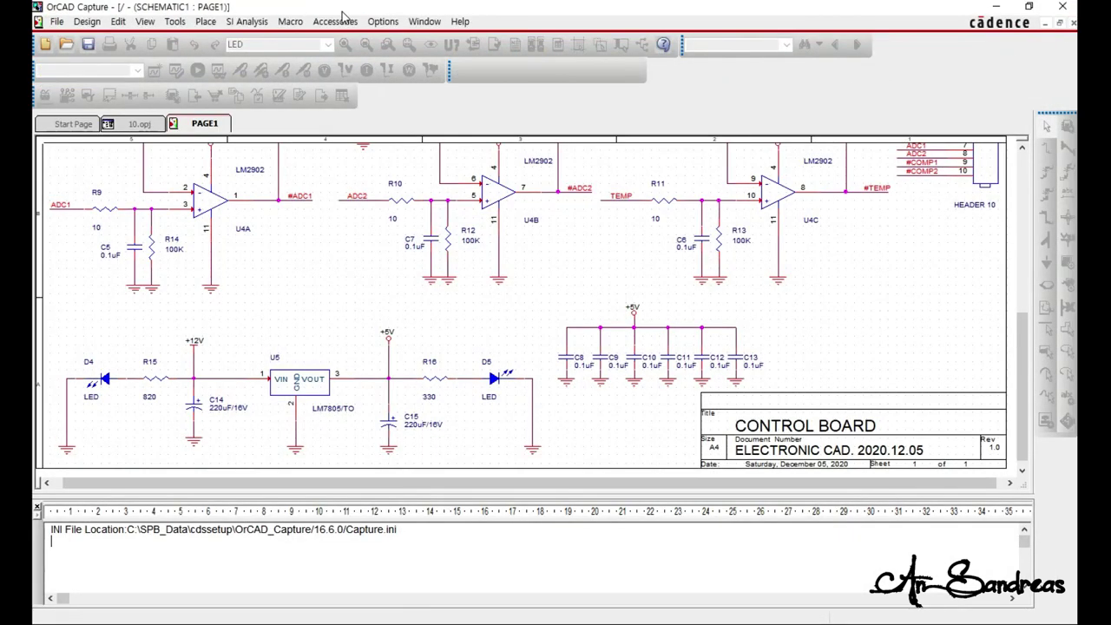
pyautogui.click(138, 124)
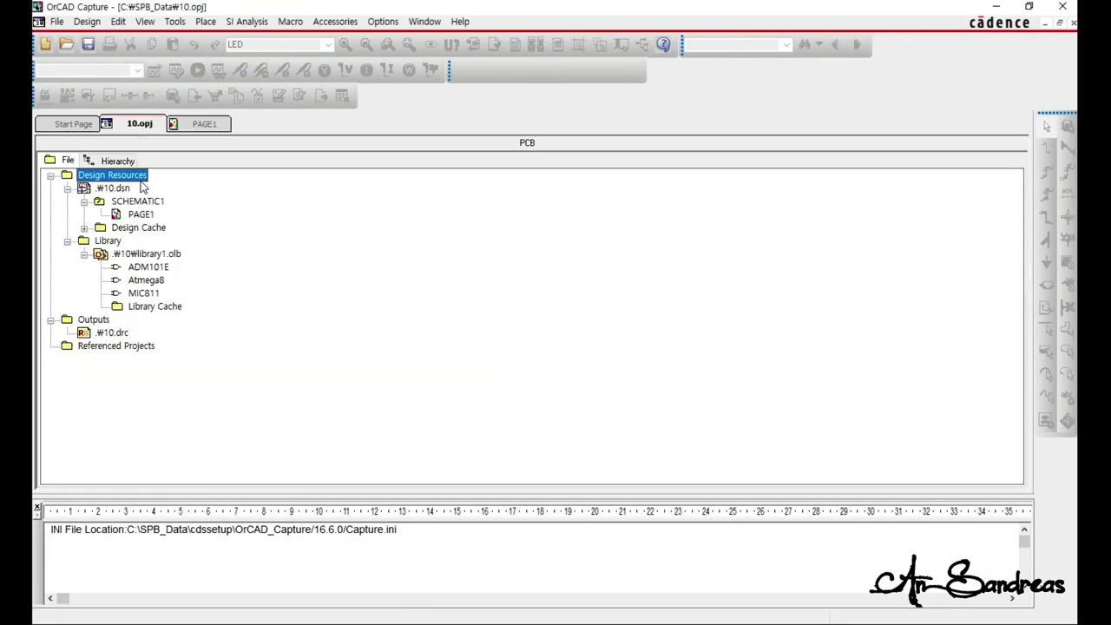
pyautogui.click(115, 189)
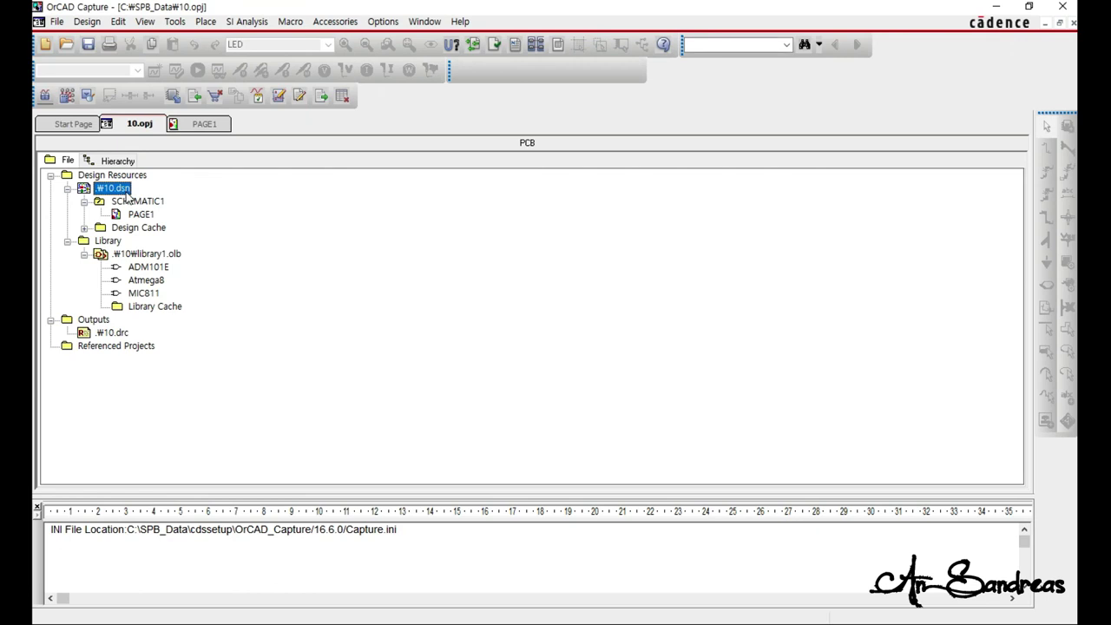
pyautogui.click(175, 22)
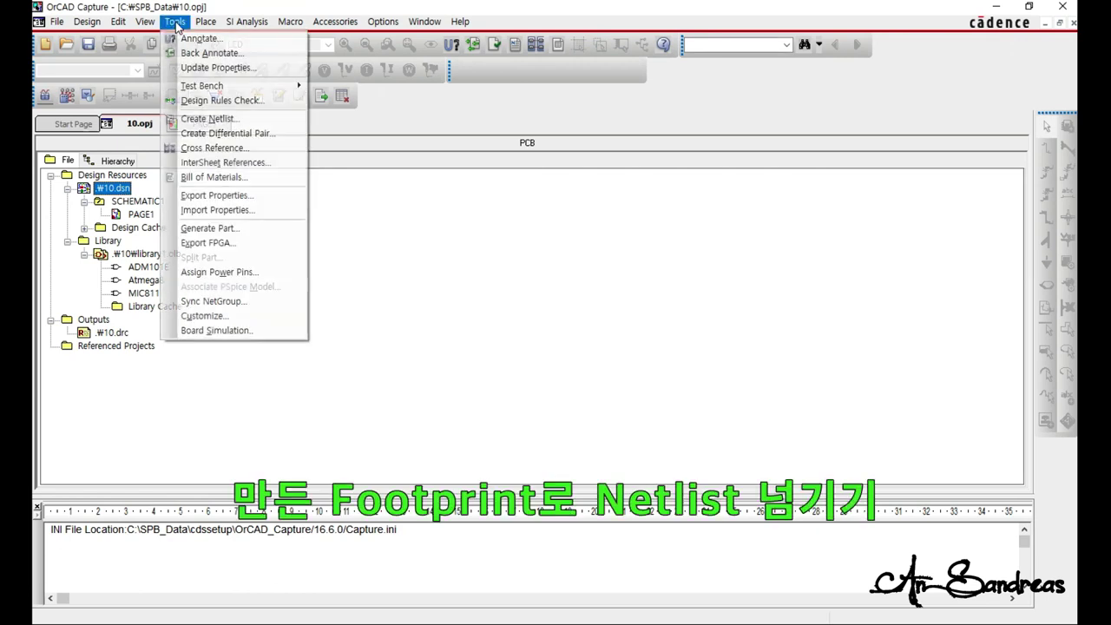
pyautogui.click(253, 119)
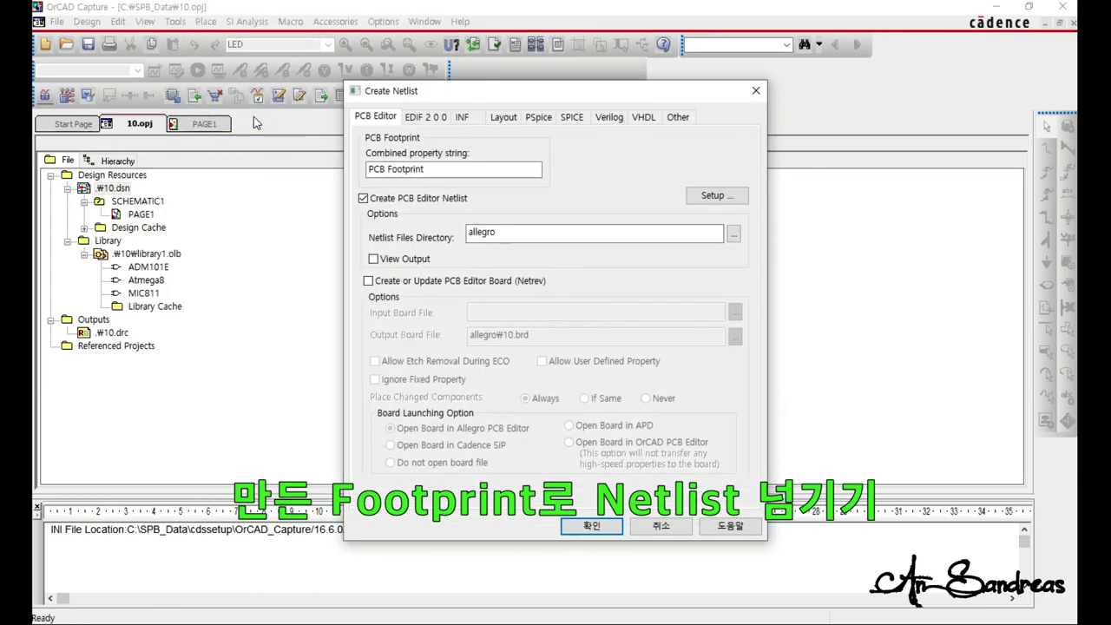
# Step: Create the PCB Editor netlist with board file allegro\10.brd, opening the board in OrCAD PCB Editor
pyautogui.click(430, 283)
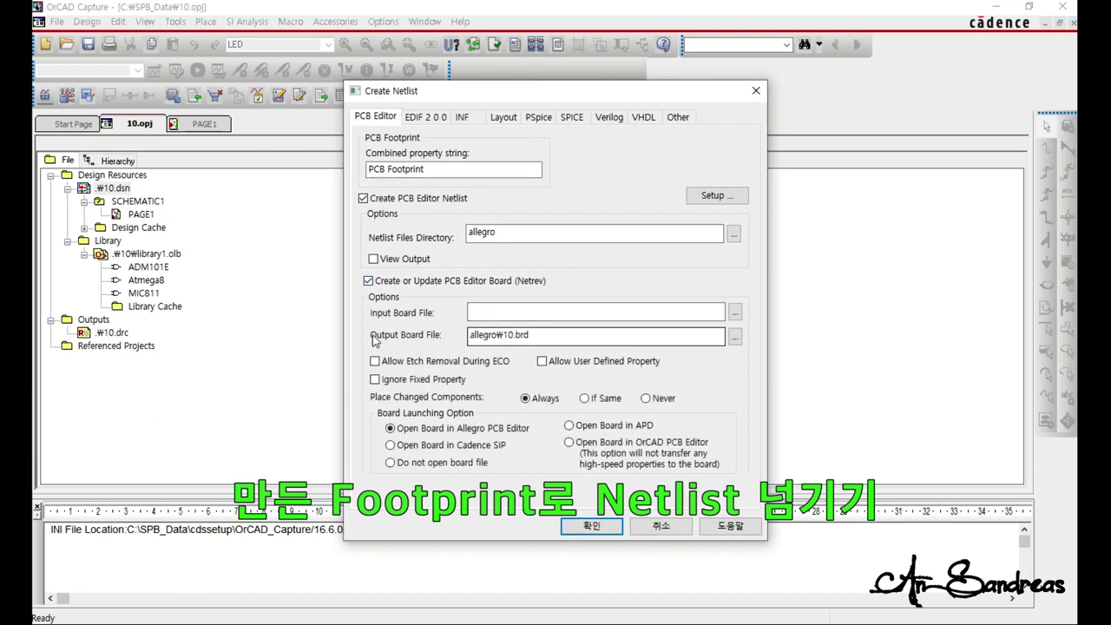
pyautogui.press('Return')
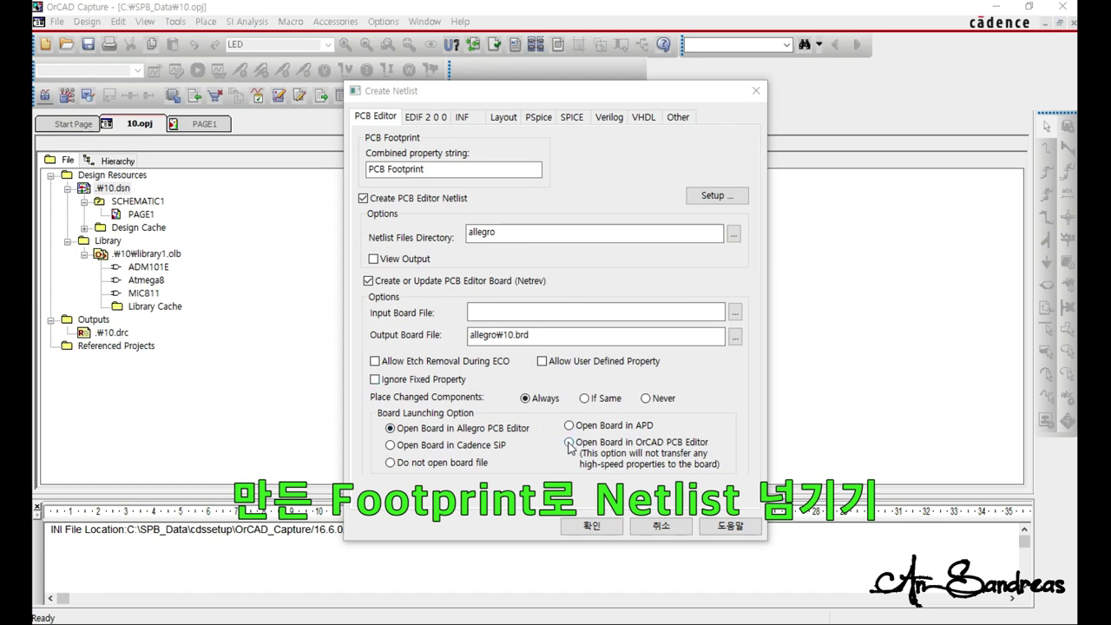
pyautogui.press('Return')
pyautogui.click(593, 527)
pyautogui.click(606, 371)
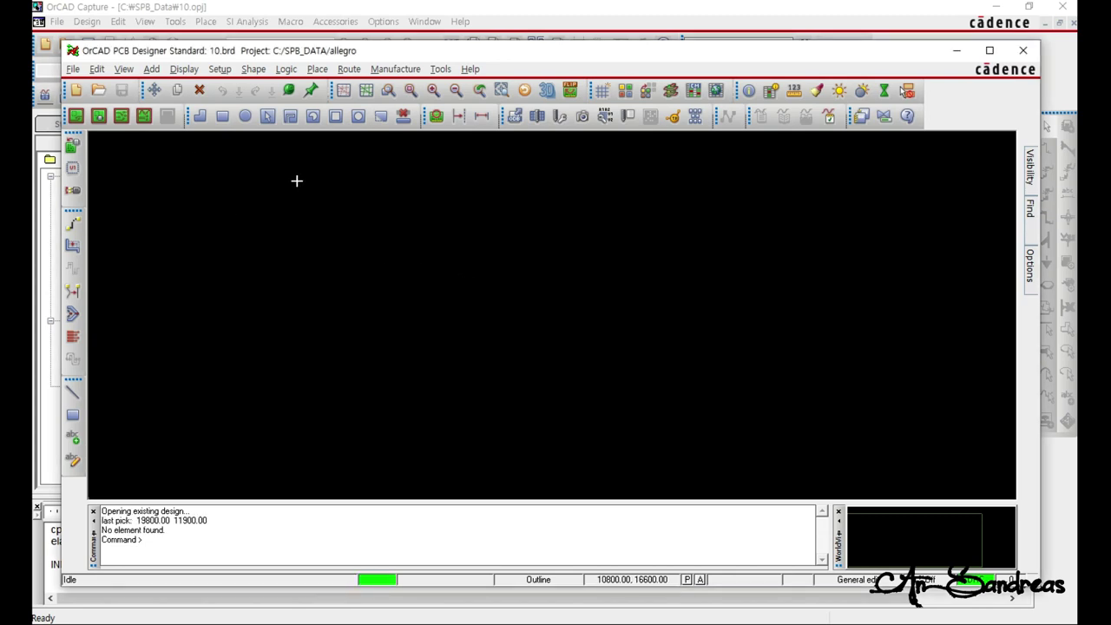
# Step: Start manual placement in OrCAD PCB Designer and select all components by refdes
pyautogui.click(318, 70)
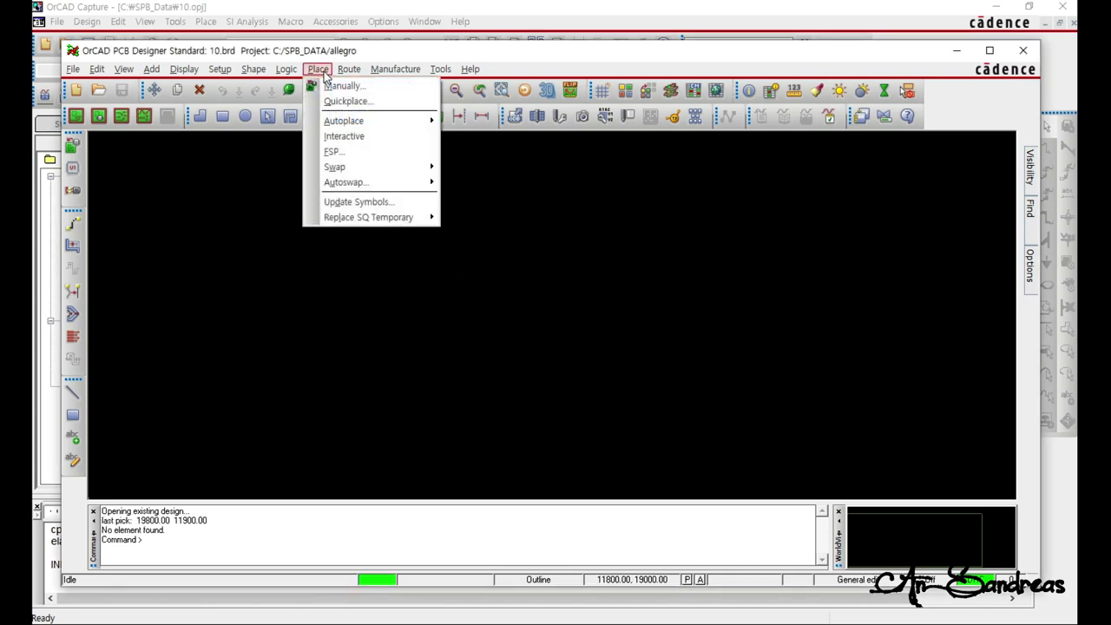
pyautogui.click(341, 87)
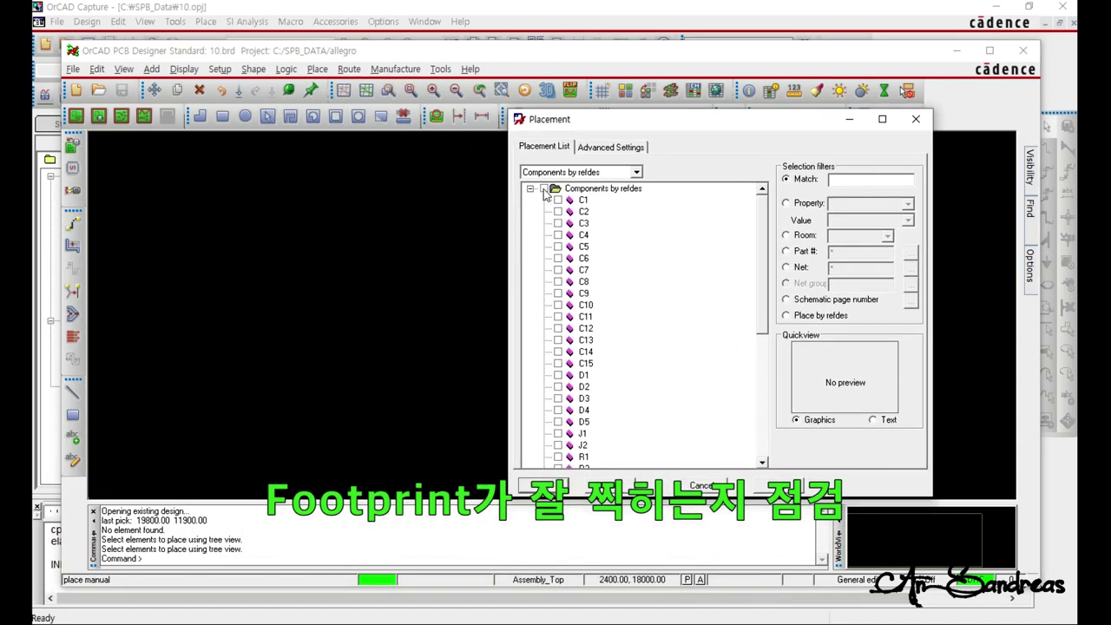
pyautogui.click(544, 189)
pyautogui.scroll(-7, 607, 286)
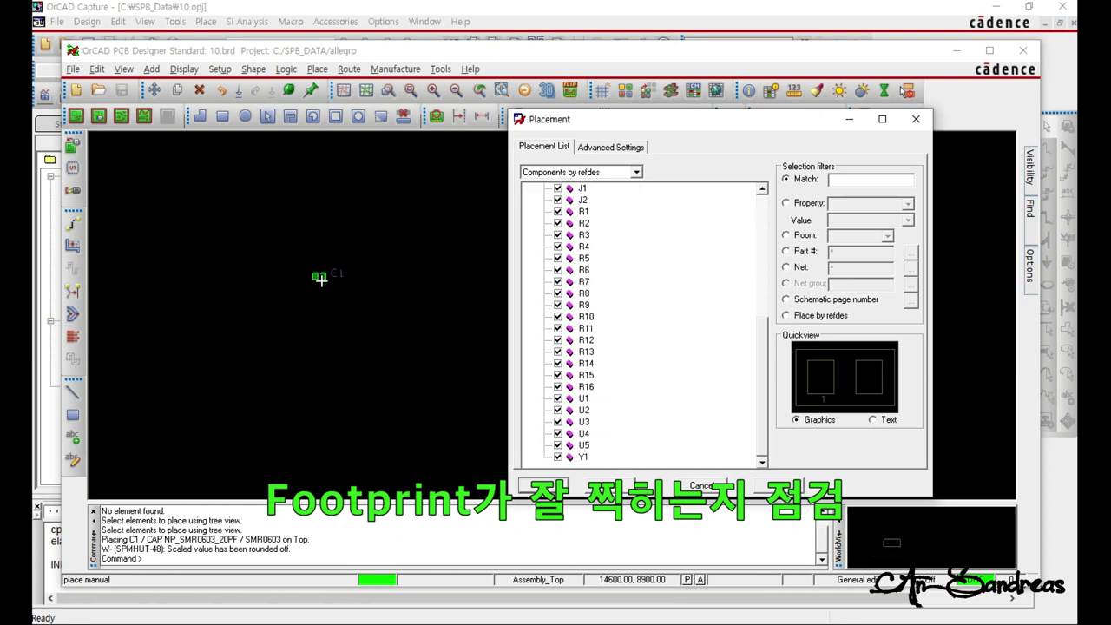
# Step: Place all selected components, from C1 through Y1, clustered on the board to test their footprints
pyautogui.click(320, 280)
pyautogui.click(350, 279)
pyautogui.click(380, 280)
pyautogui.click(395, 279)
pyautogui.click(380, 265)
pyautogui.click(380, 265)
pyautogui.click(365, 261)
pyautogui.click(347, 278)
pyautogui.click(338, 295)
pyautogui.click(343, 300)
pyautogui.click(334, 304)
pyautogui.click(394, 278)
pyautogui.click(380, 293)
pyautogui.click(380, 292)
pyautogui.click(347, 335)
pyautogui.click(330, 230)
pyautogui.click(321, 227)
pyautogui.click(330, 228)
pyautogui.click(339, 227)
pyautogui.click(347, 238)
pyautogui.click(351, 243)
pyautogui.click(347, 261)
pyautogui.click(365, 269)
pyautogui.click(330, 269)
pyautogui.click(304, 260)
pyautogui.click(347, 313)
pyautogui.click(300, 296)
pyautogui.click(295, 330)
pyautogui.click(321, 335)
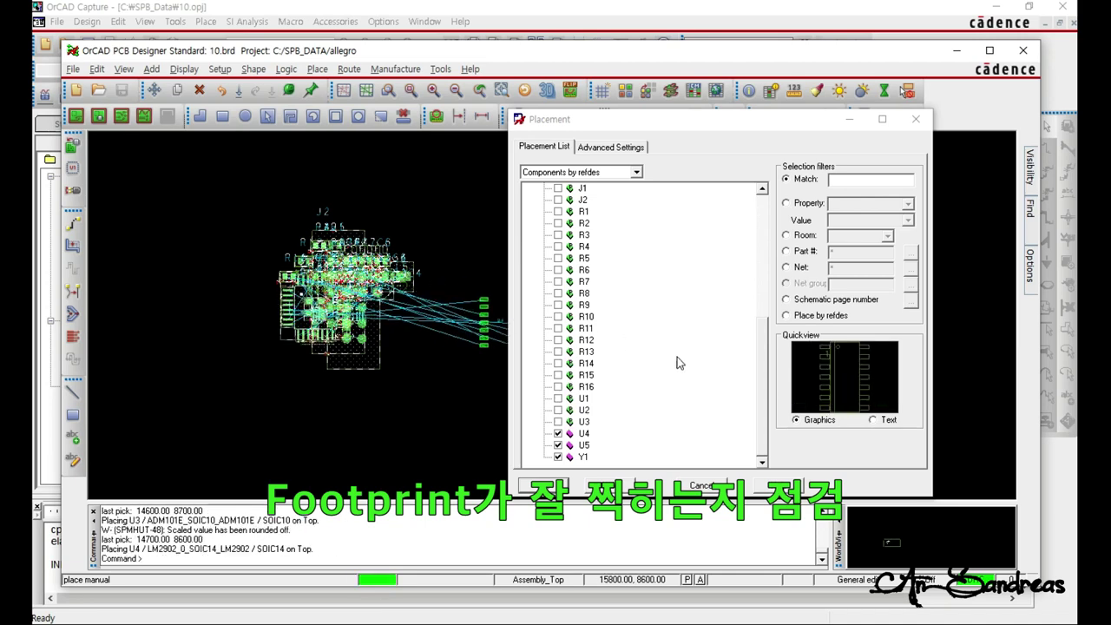
pyautogui.click(373, 309)
pyautogui.click(411, 288)
pyautogui.click(420, 296)
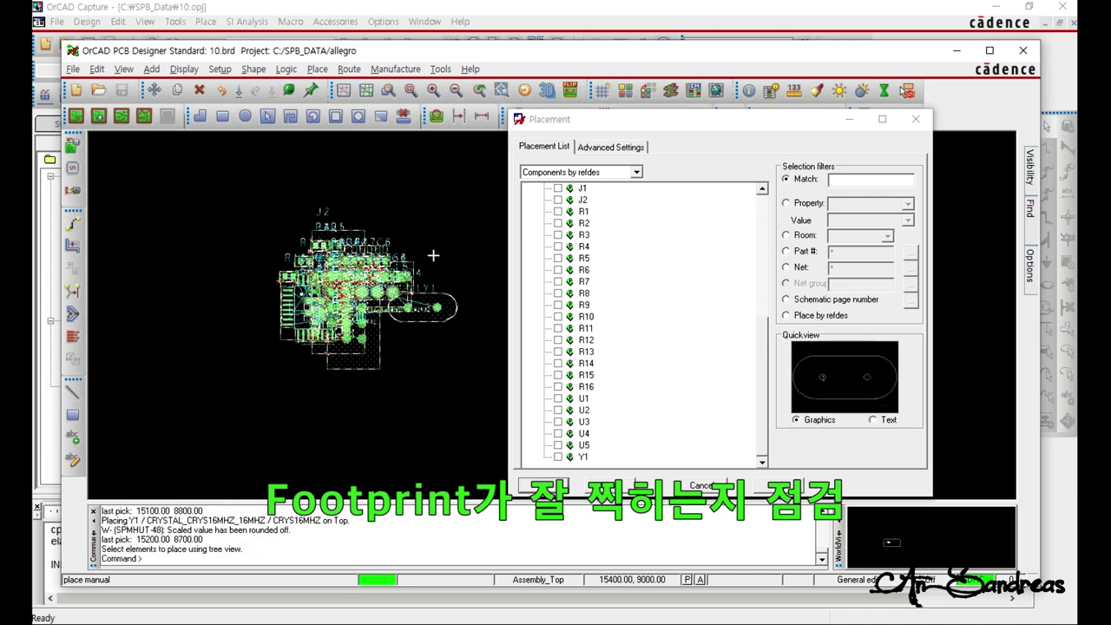
# Step: Check the placement list down to Y1, and cancel the manual placement of all components
pyautogui.rightClick(440, 233)
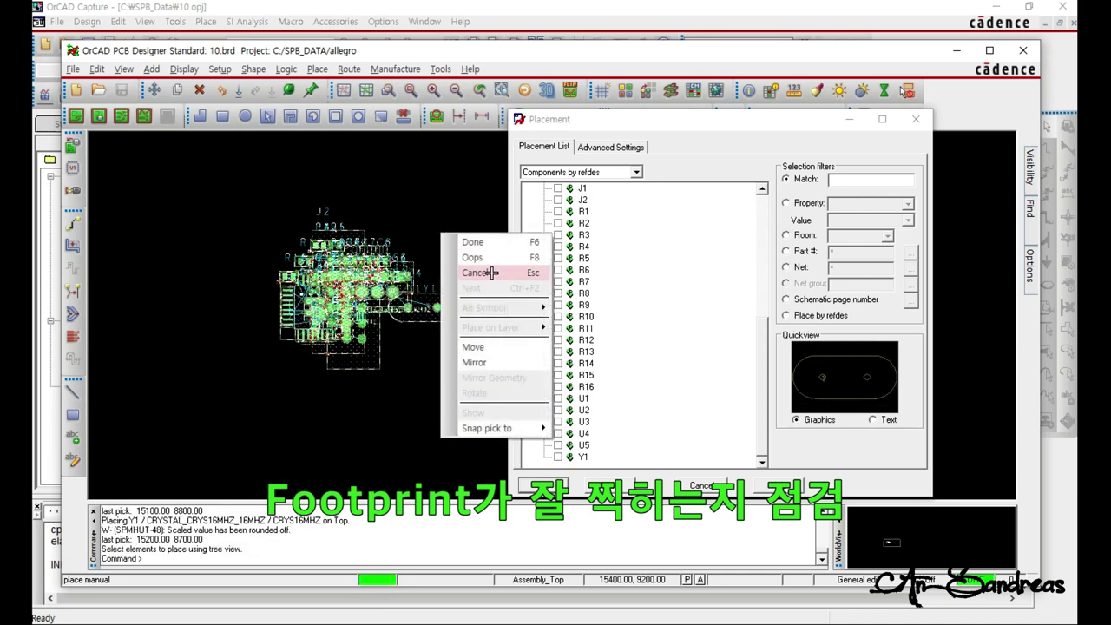
pyautogui.click(752, 363)
pyautogui.moveTo(763, 373); pyautogui.dragTo(768, 408)
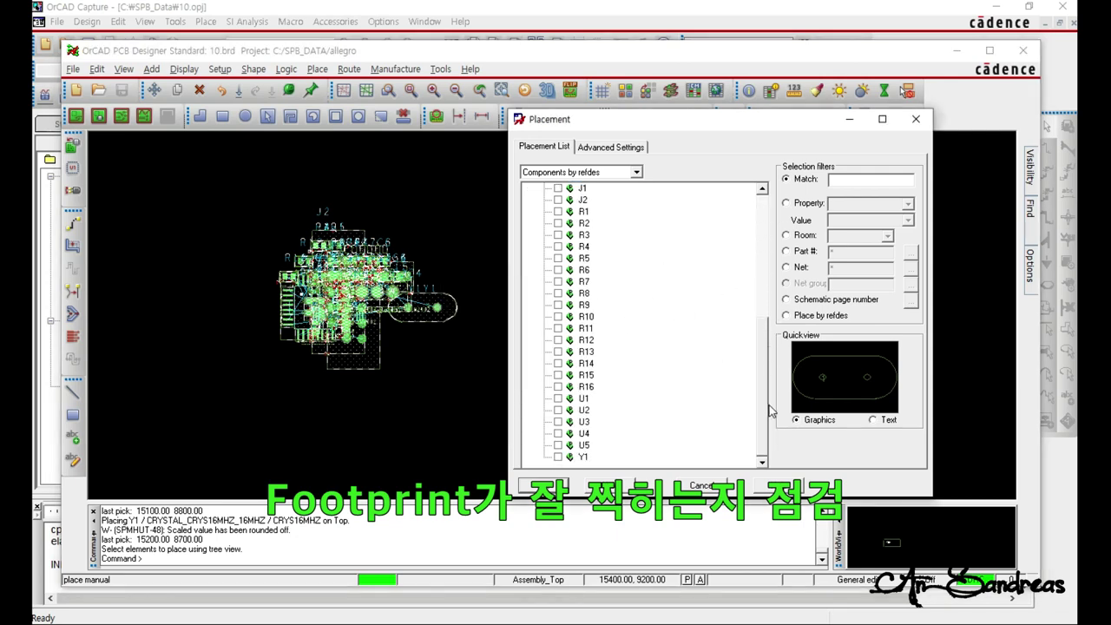
pyautogui.rightClick(441, 231)
pyautogui.click(473, 267)
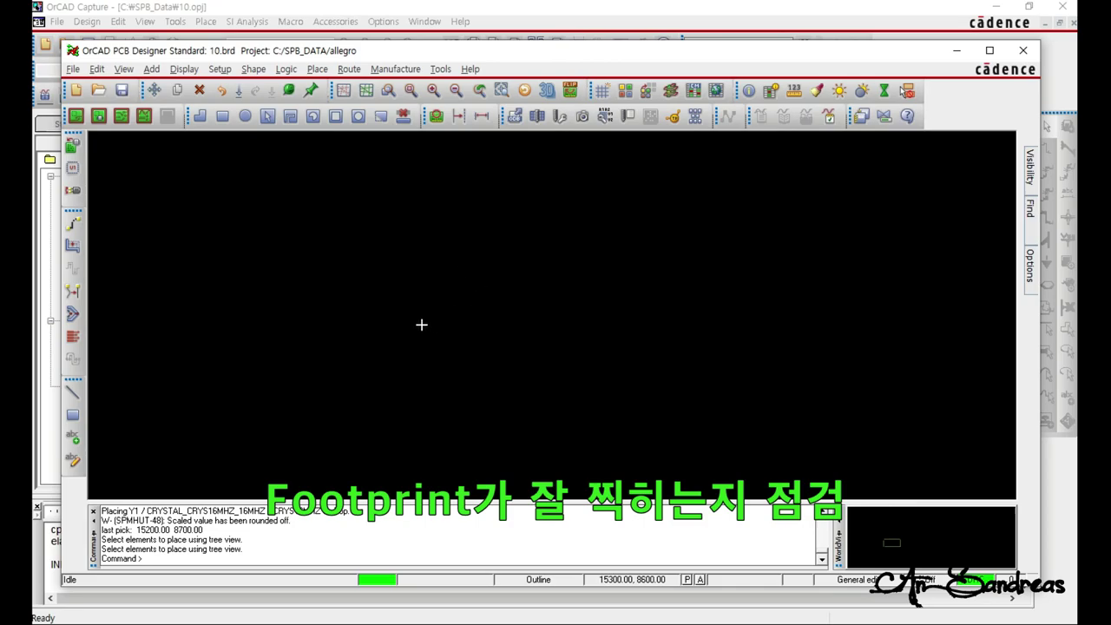